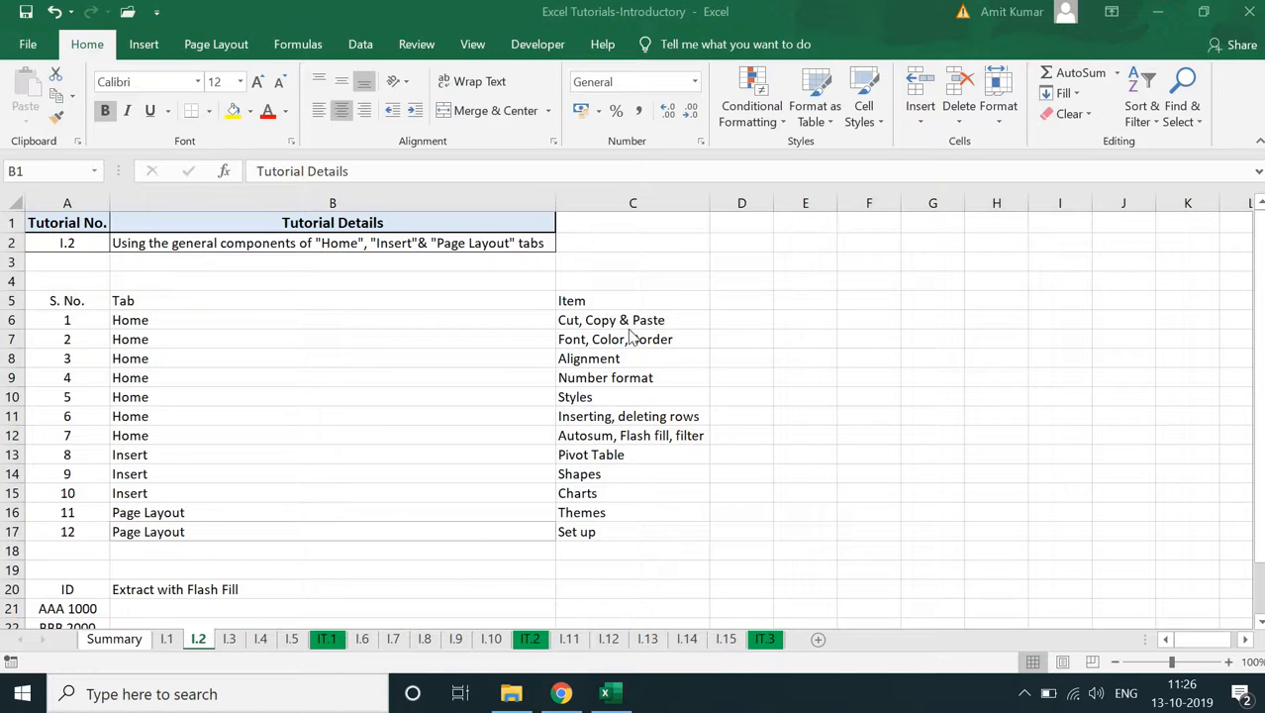
- Cut the Home entry from B6, paste it into E6, and undo the paste
{"action": "left_click", "coordinate": [295, 358]}
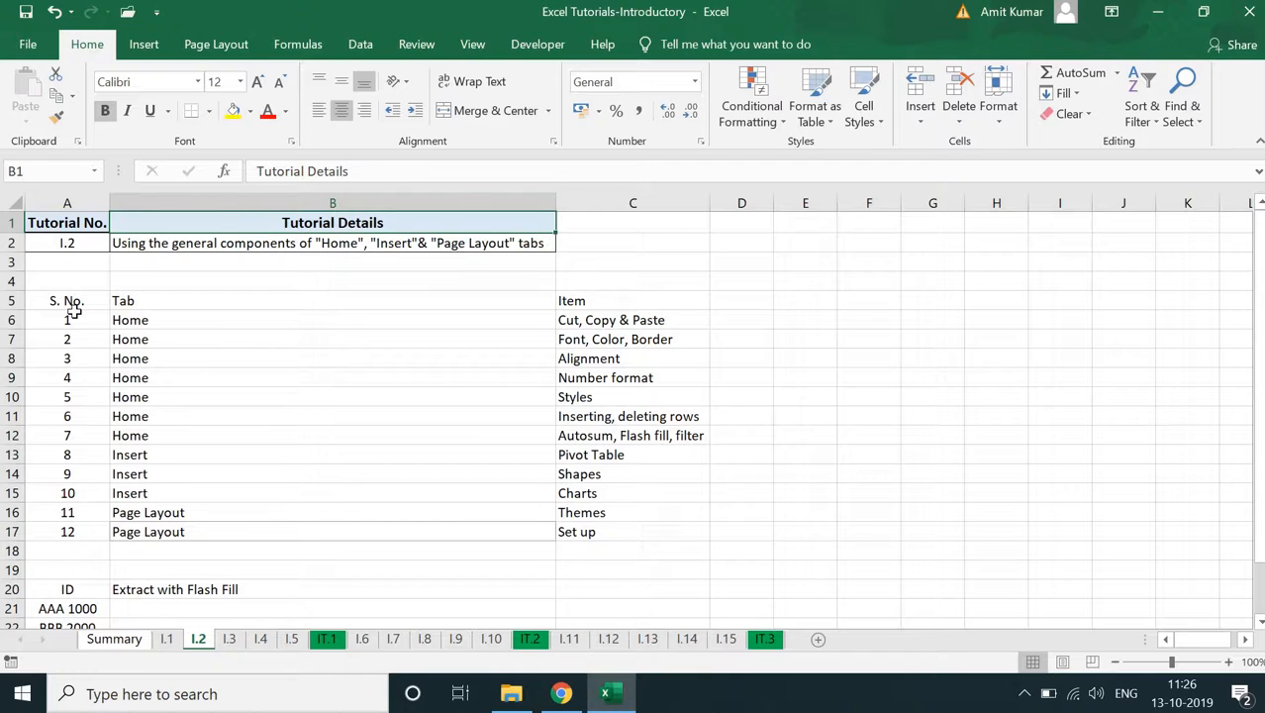
{"action": "left_click", "coordinate": [206, 328]}
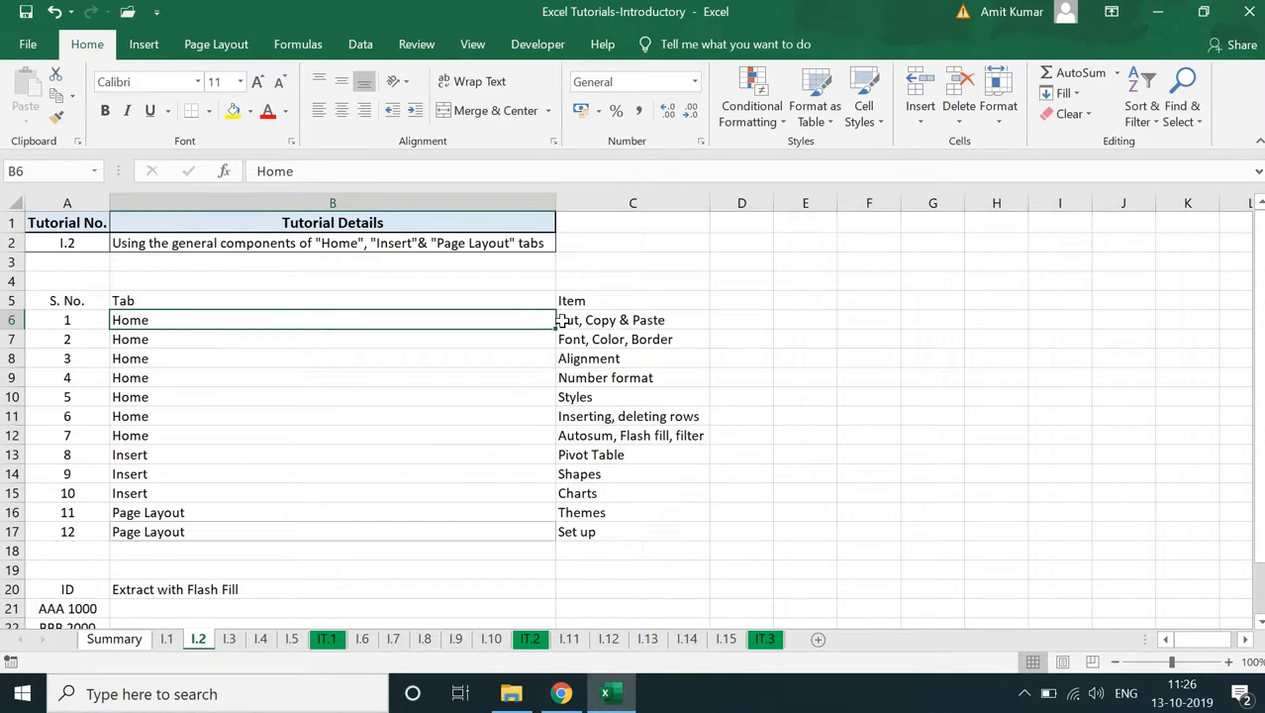
{"action": "left_click", "coordinate": [55, 77]}
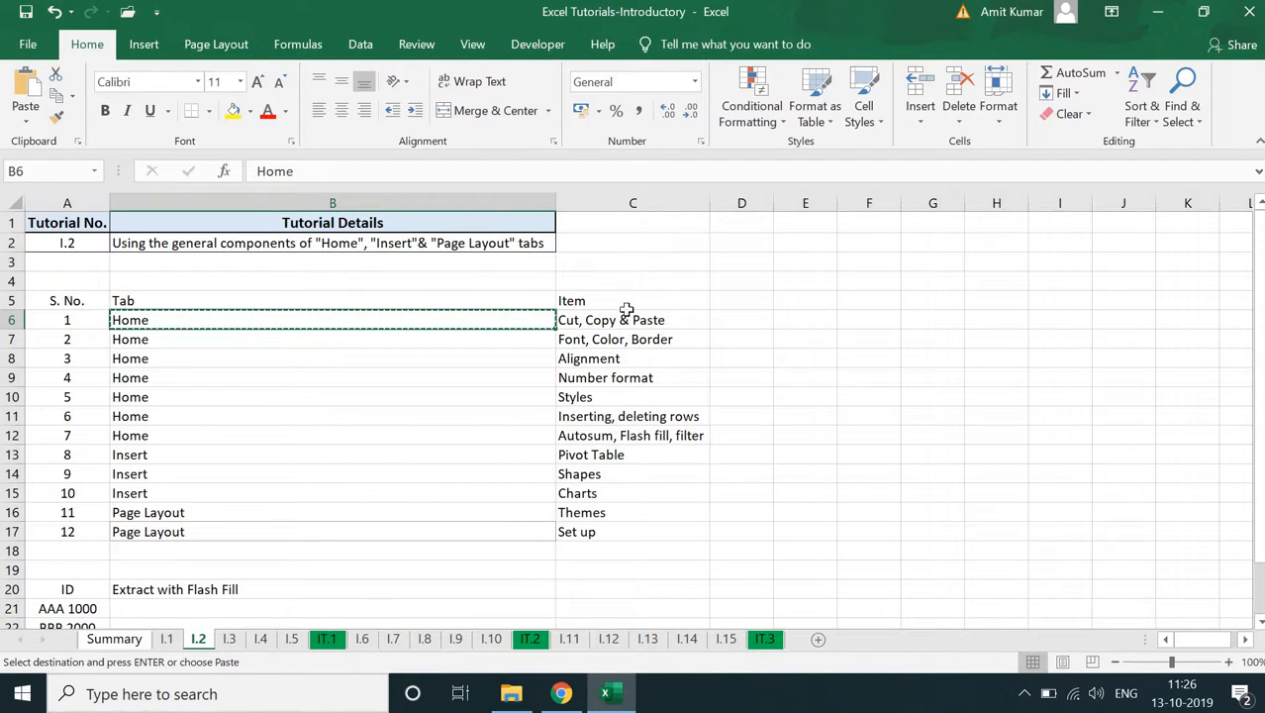
{"action": "left_click", "coordinate": [785, 322]}
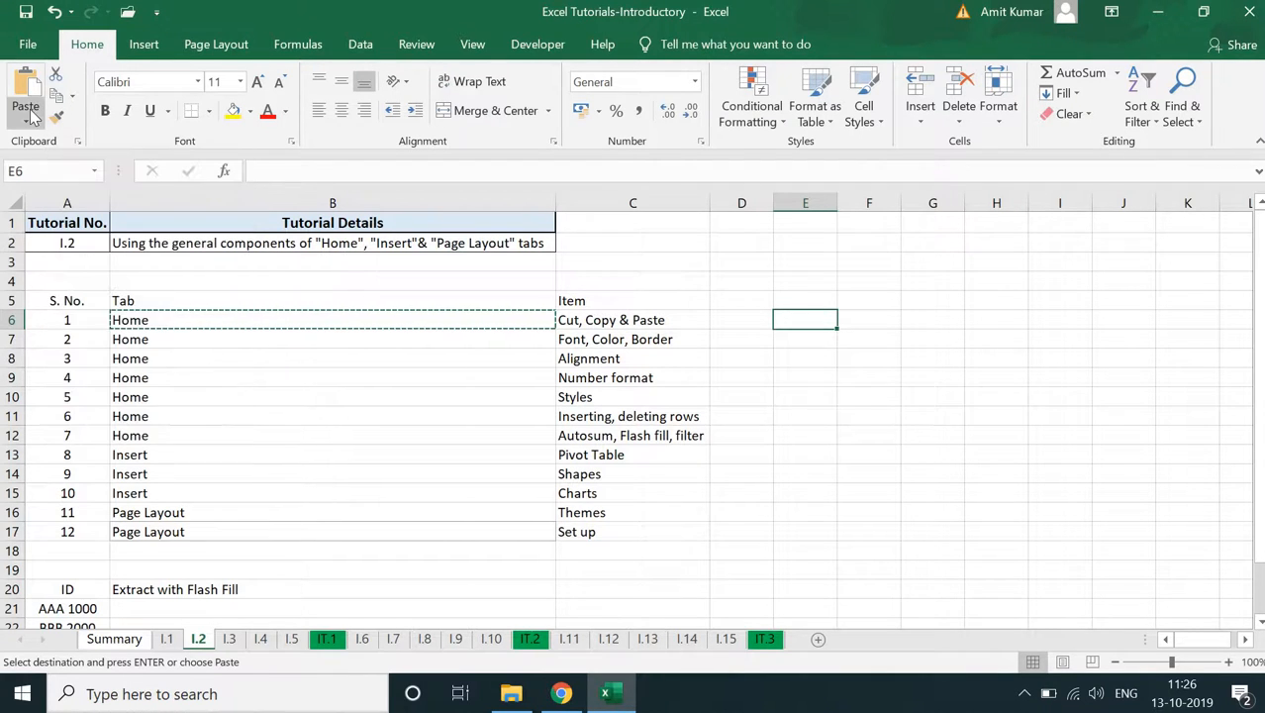
{"action": "left_click", "coordinate": [32, 118]}
{"action": "left_click", "coordinate": [30, 168]}
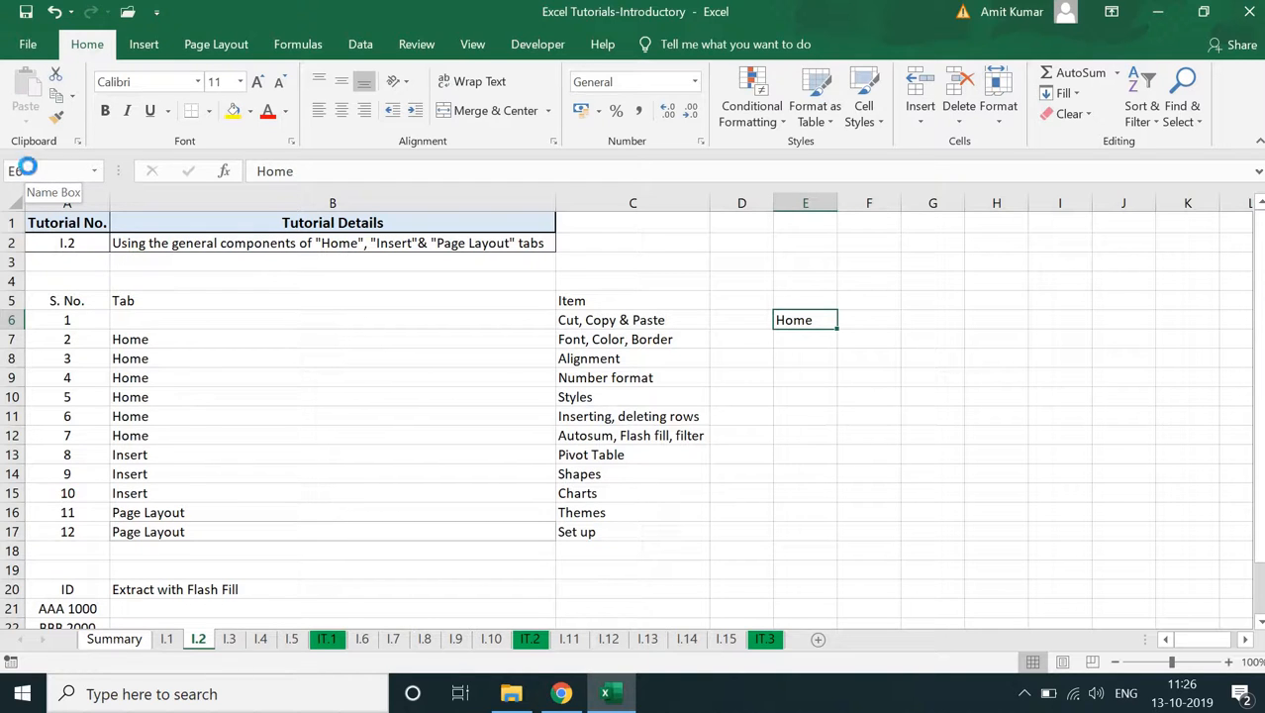
{"action": "key", "text": "ctrl+z"}
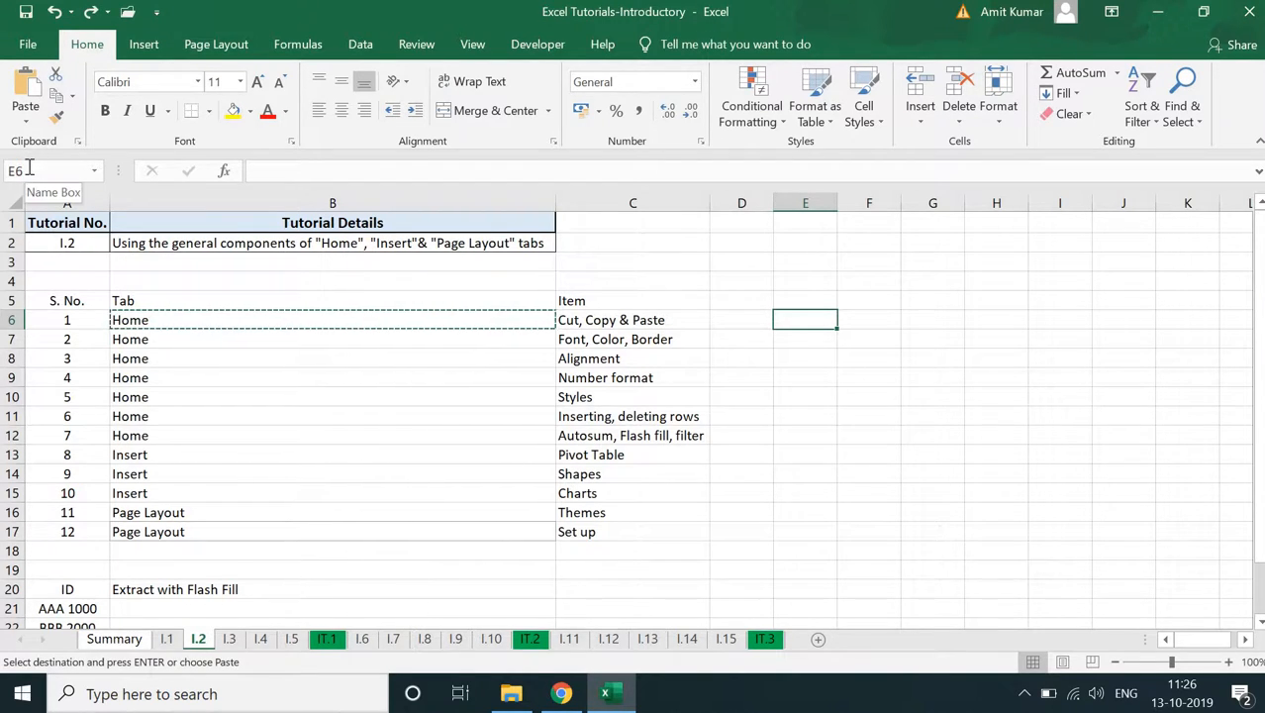
- Format the text in C7 with red font colour, yellow fill, bold, italic and underline
{"action": "left_click", "coordinate": [652, 340]}
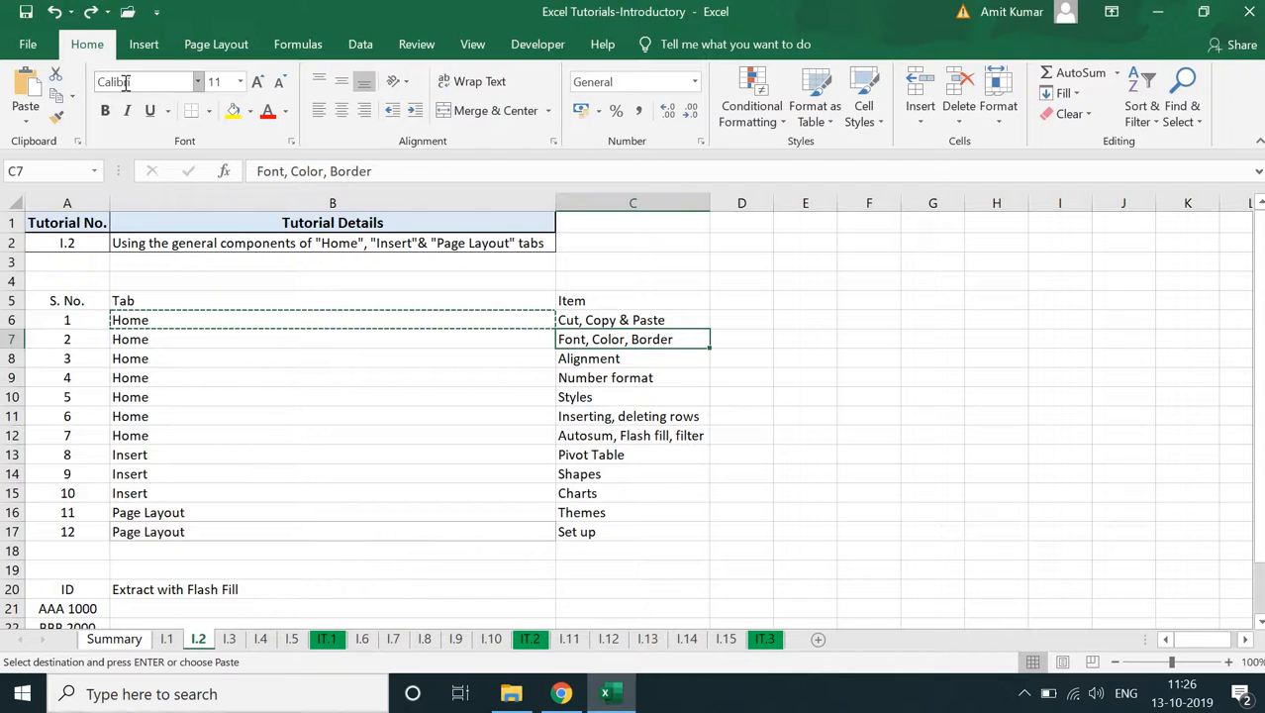
{"action": "left_click", "coordinate": [184, 82]}
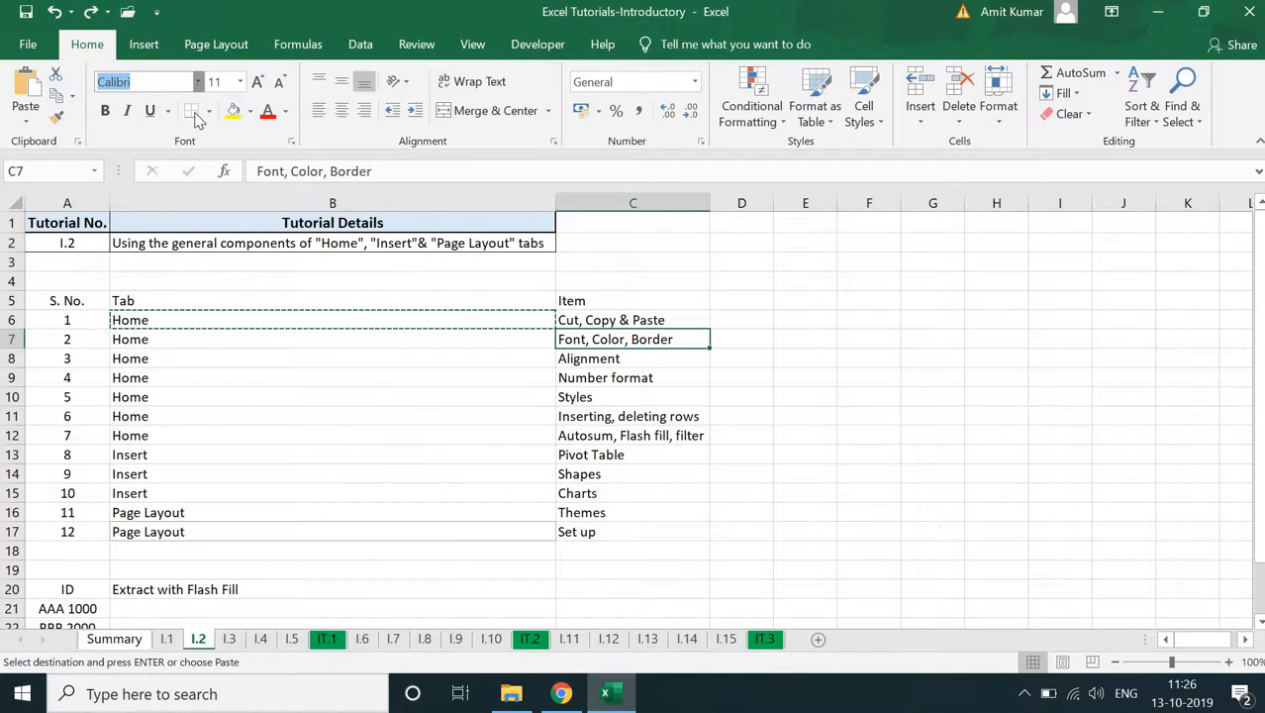
{"action": "left_click", "coordinate": [199, 81]}
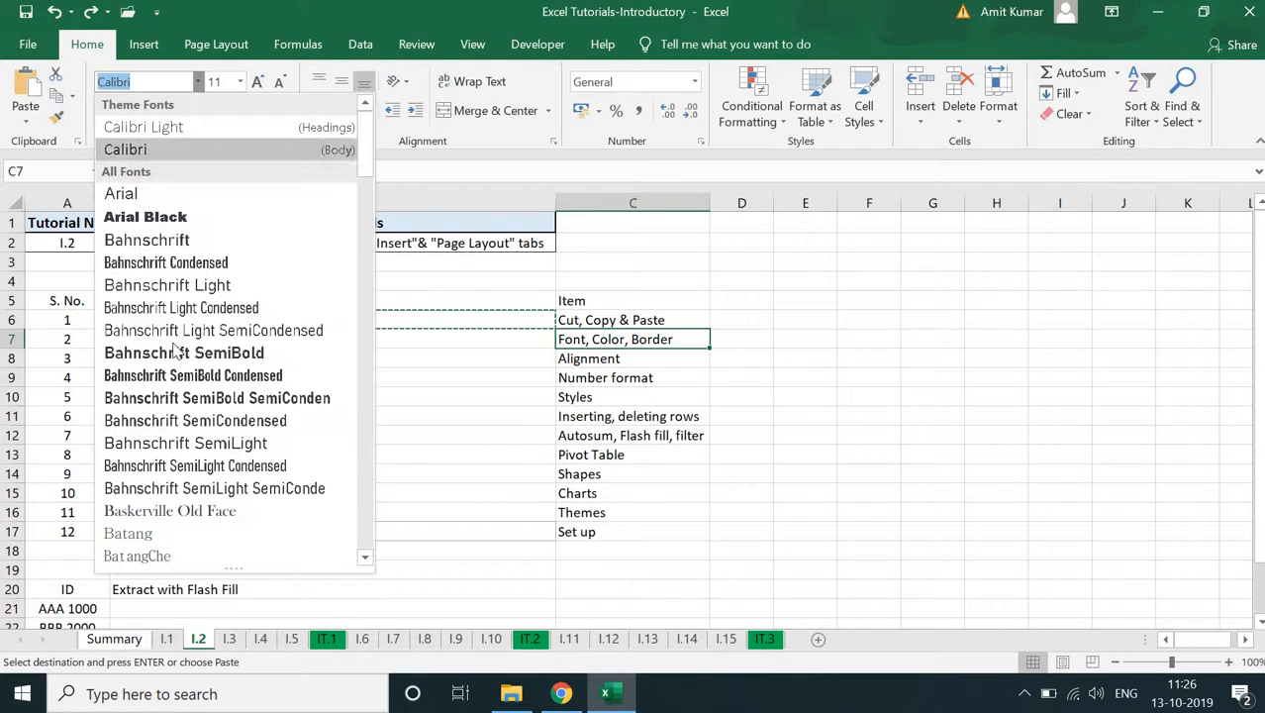
{"action": "left_click", "coordinate": [626, 341]}
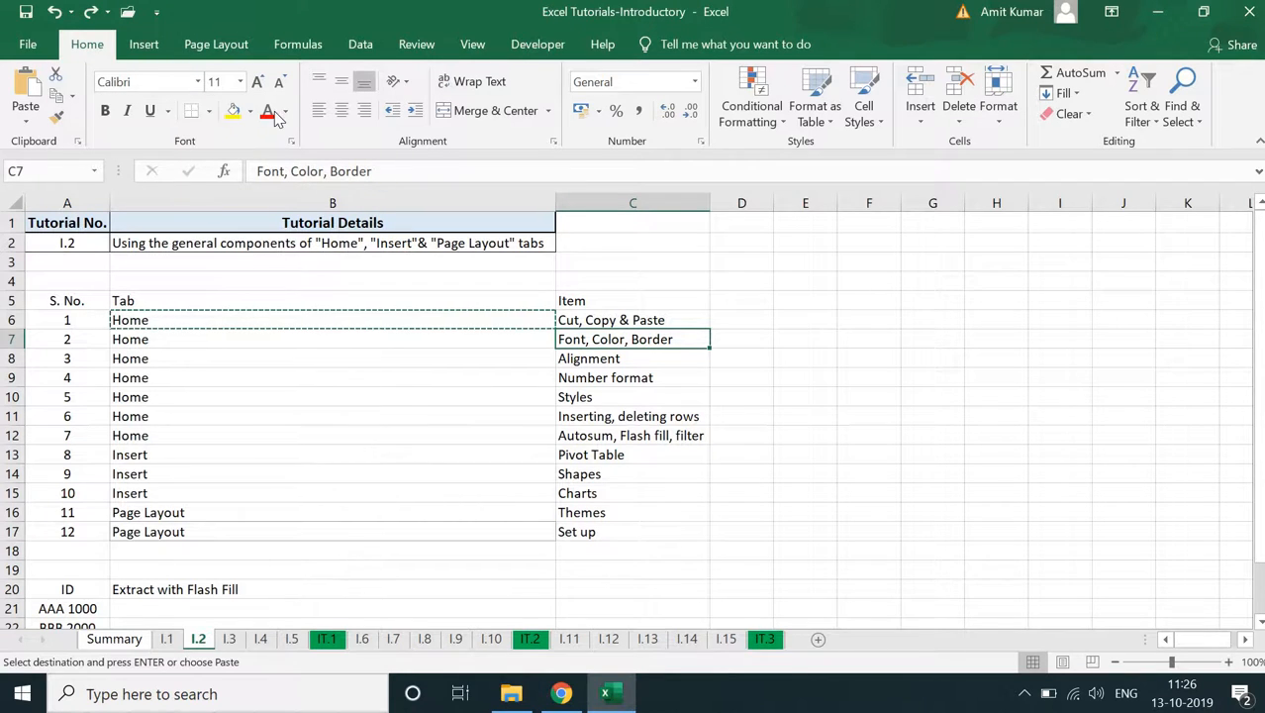
{"action": "left_click", "coordinate": [268, 114]}
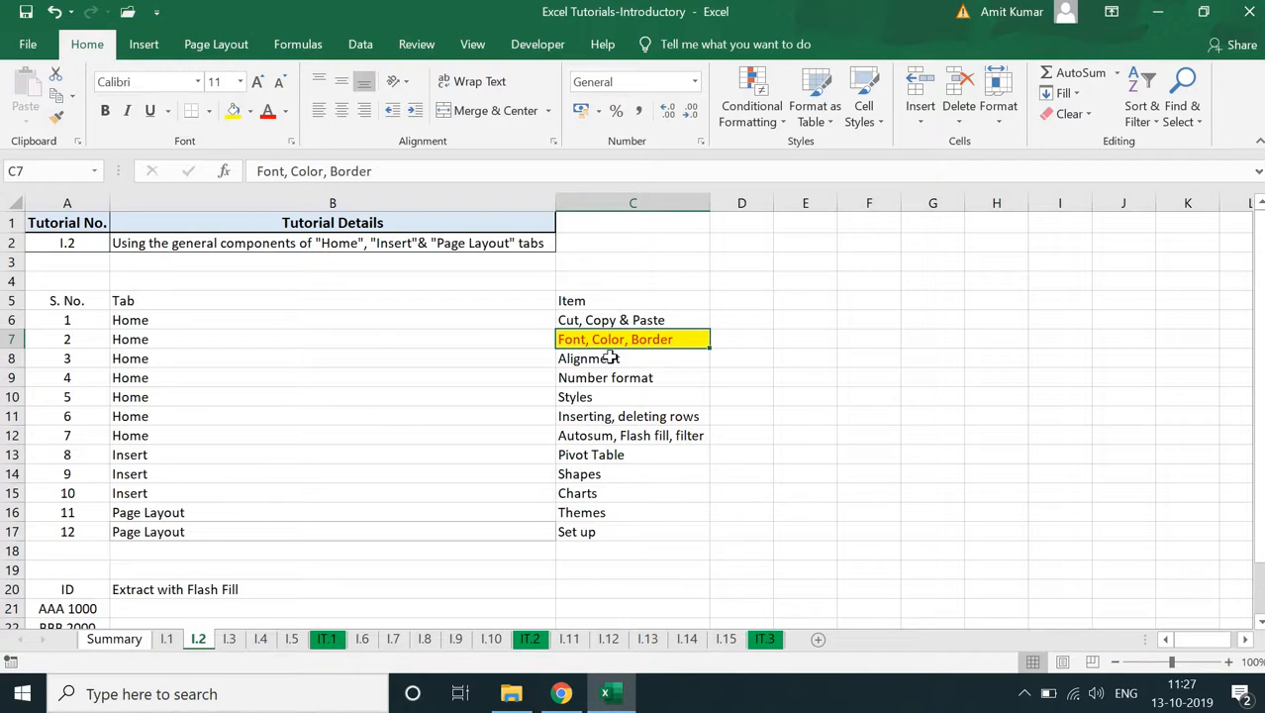
{"action": "left_click", "coordinate": [105, 111]}
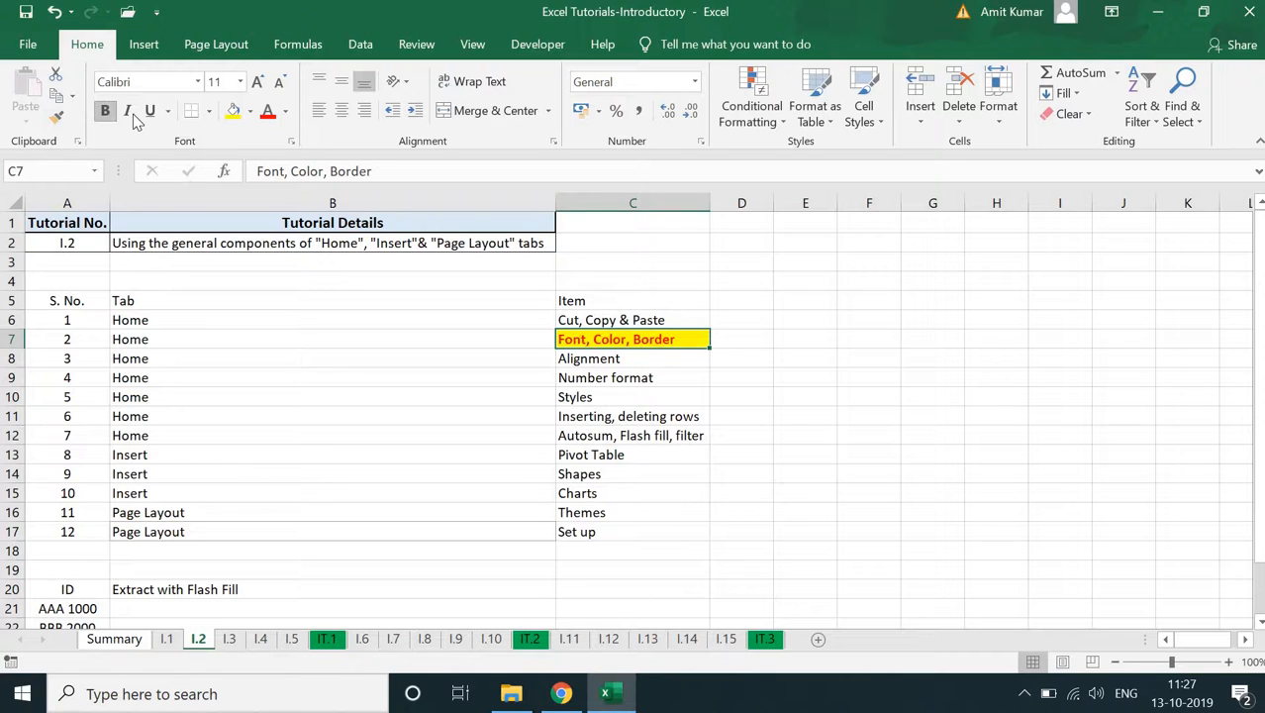
{"action": "left_click", "coordinate": [134, 115]}
{"action": "left_click", "coordinate": [149, 112]}
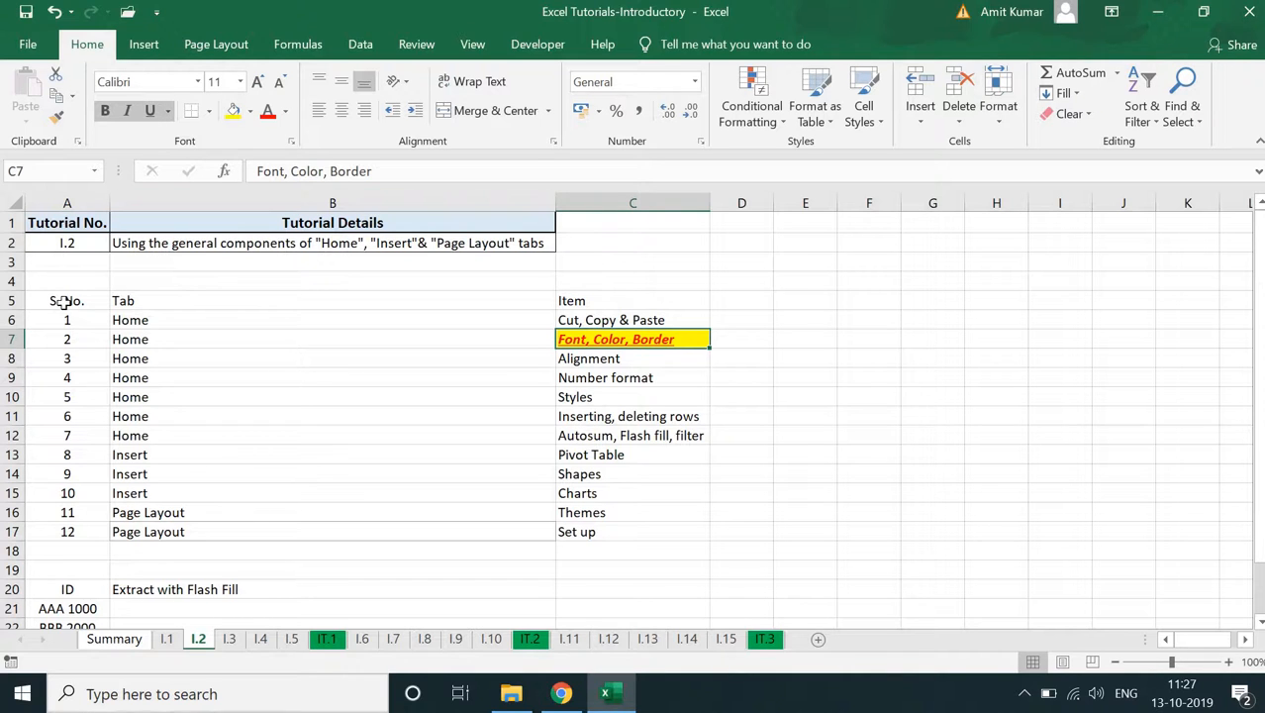
- Apply All Borders to the table range A5:C17
{"action": "left_click_drag", "start_coordinate": [62, 303], "coordinate": [497, 435]}
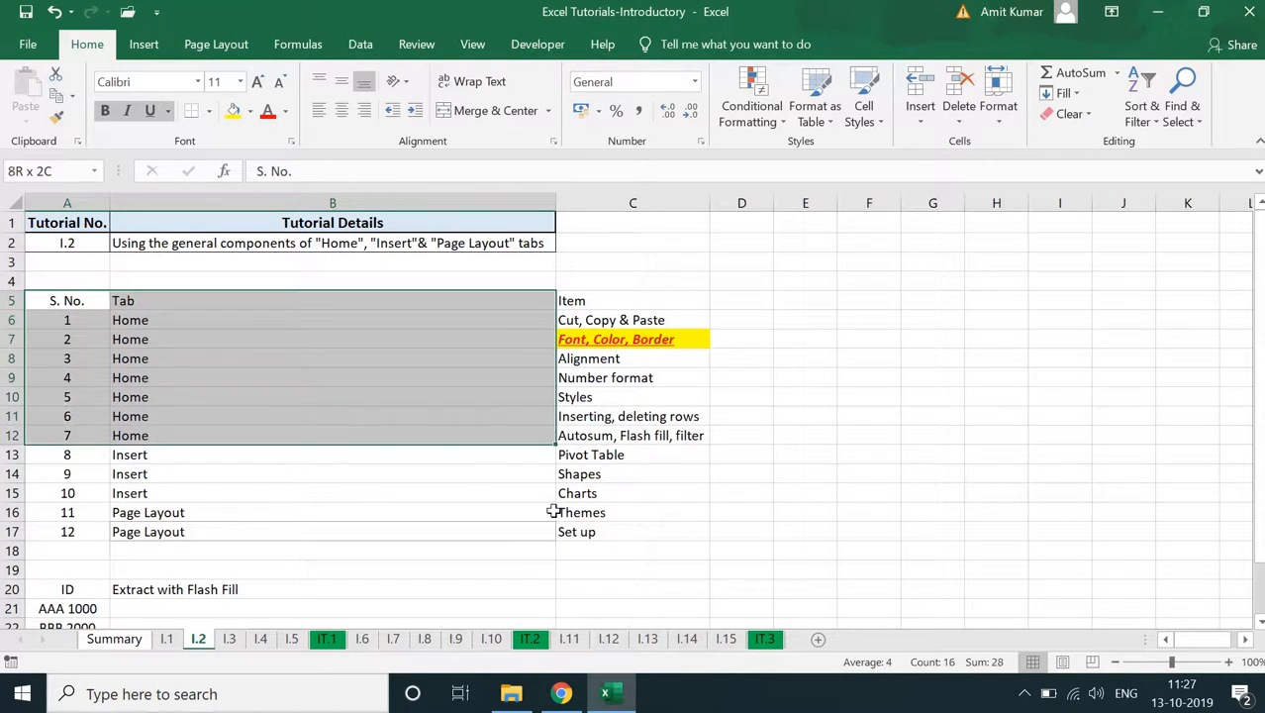
{"action": "left_click_drag", "start_coordinate": [553, 511], "coordinate": [562, 527]}
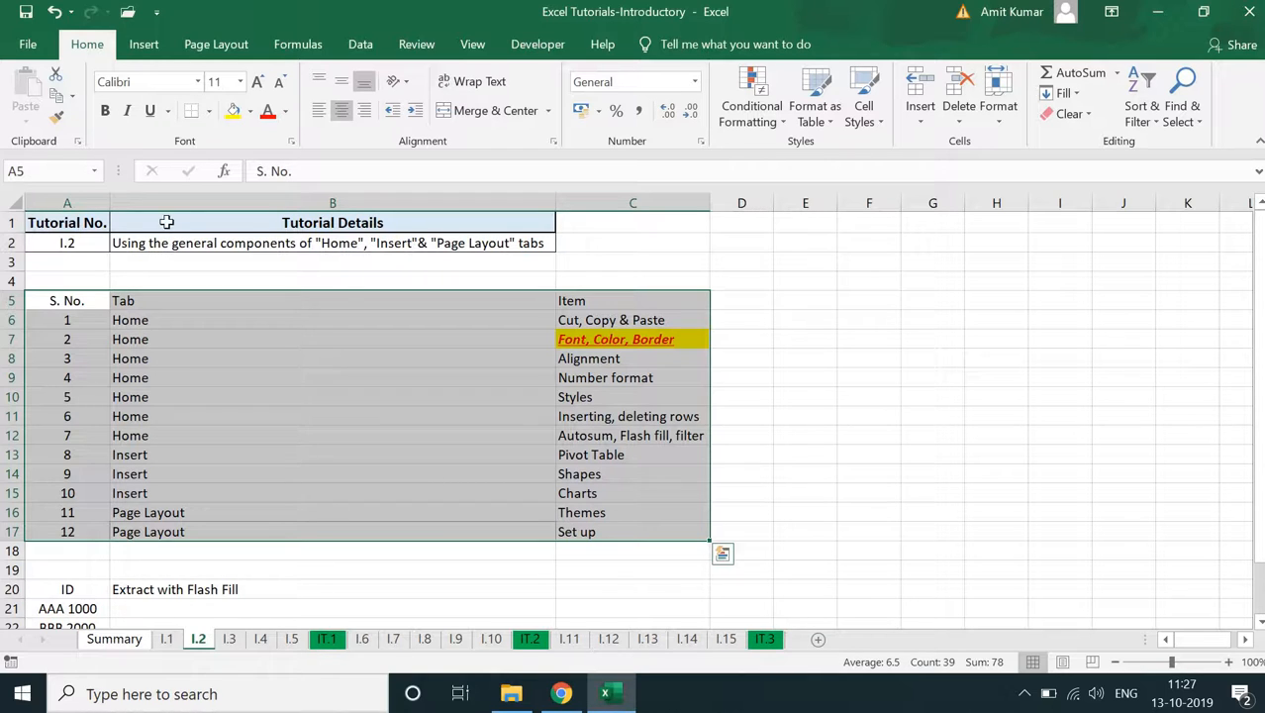
{"action": "left_click", "coordinate": [209, 111]}
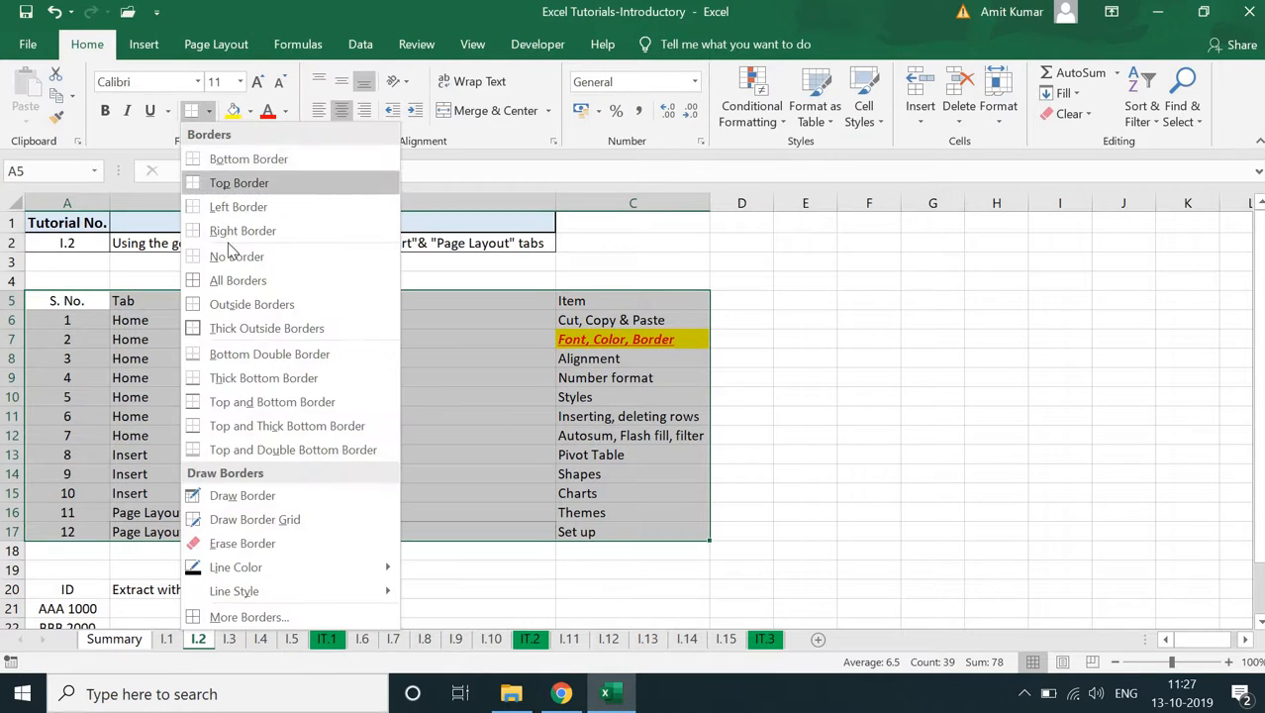
{"action": "left_click", "coordinate": [226, 280]}
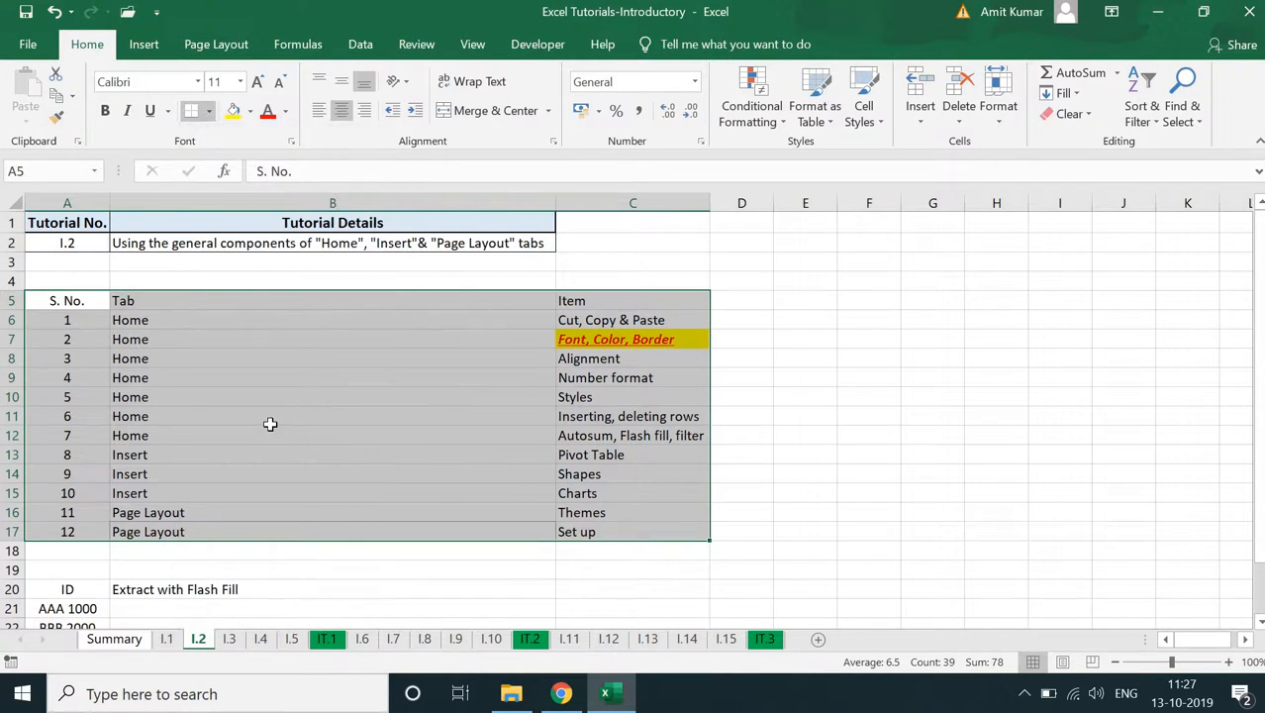
{"action": "left_click", "coordinate": [435, 448]}
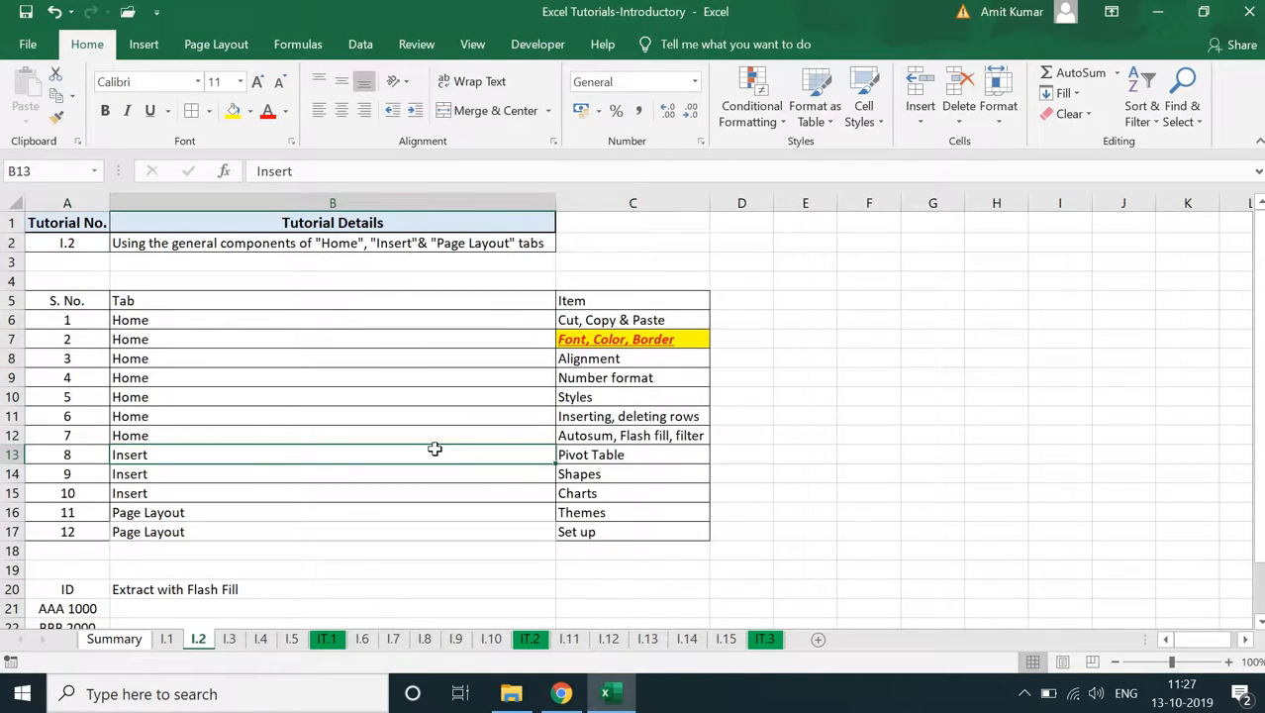
- Make the header cells A5:C5 bold and centre them horizontally
{"action": "left_click_drag", "start_coordinate": [99, 295], "coordinate": [591, 300]}
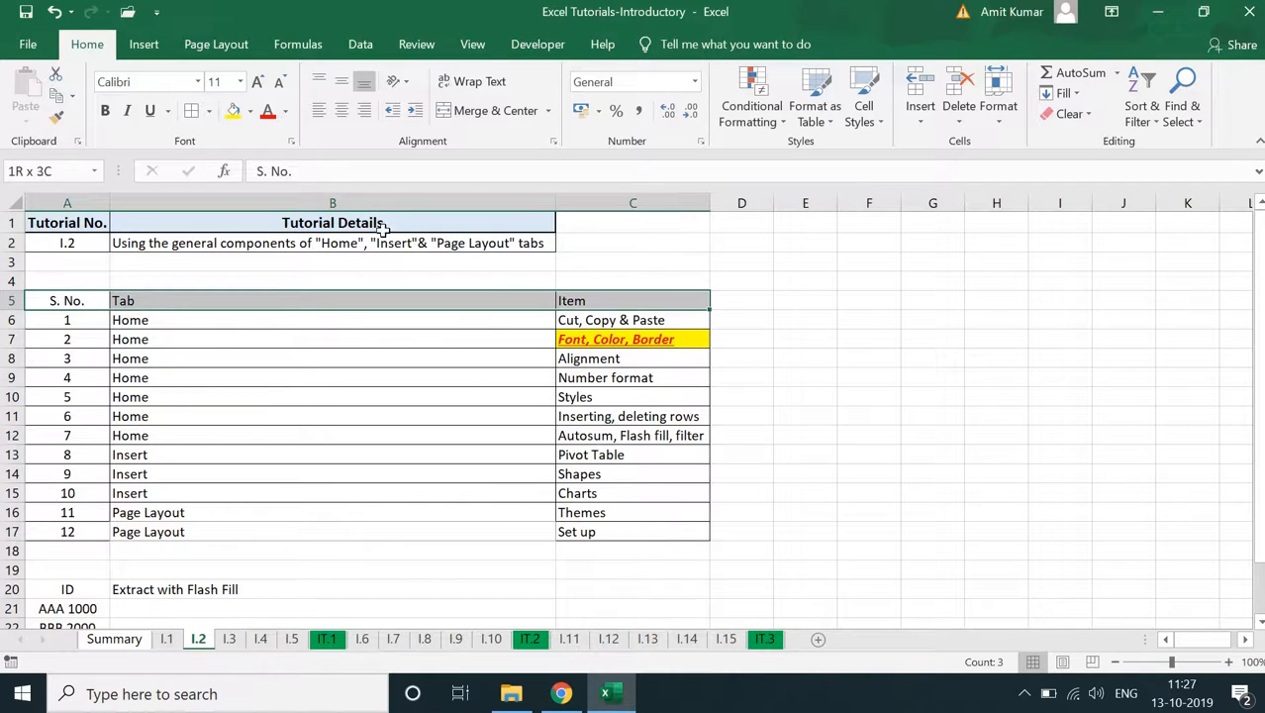
{"action": "left_click", "coordinate": [109, 111]}
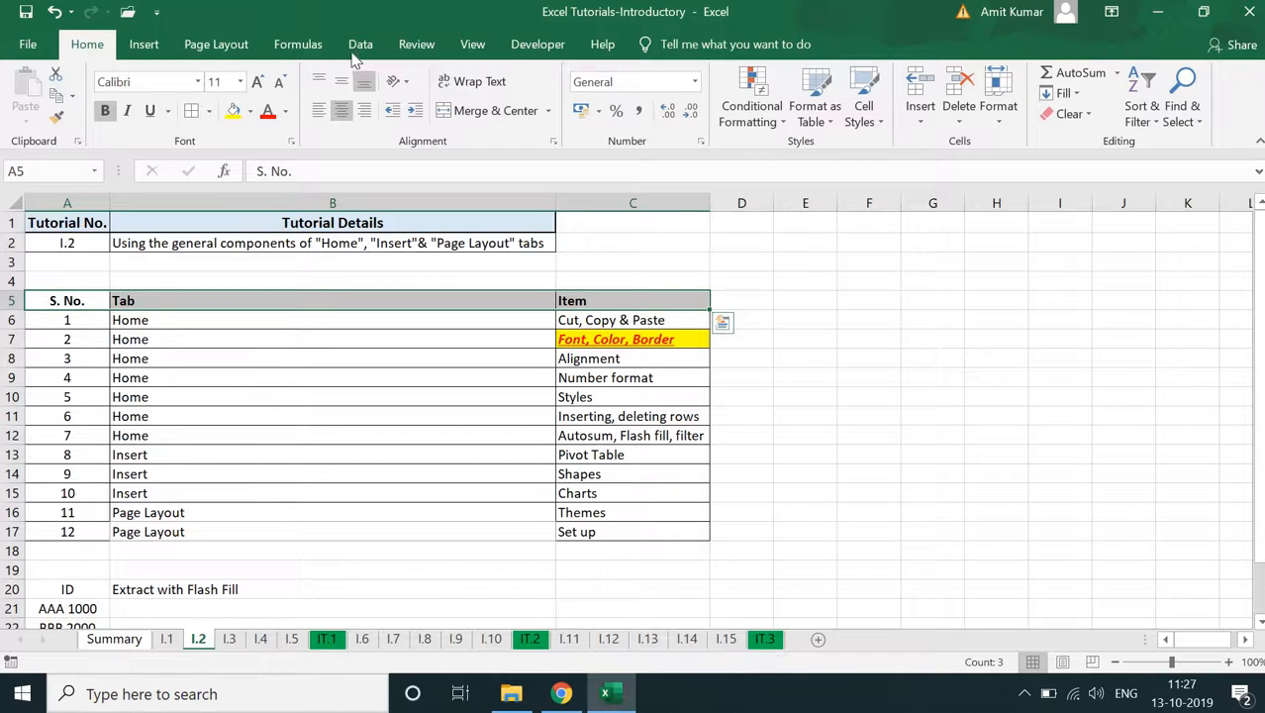
{"action": "left_click", "coordinate": [340, 113]}
{"action": "left_click", "coordinate": [341, 113]}
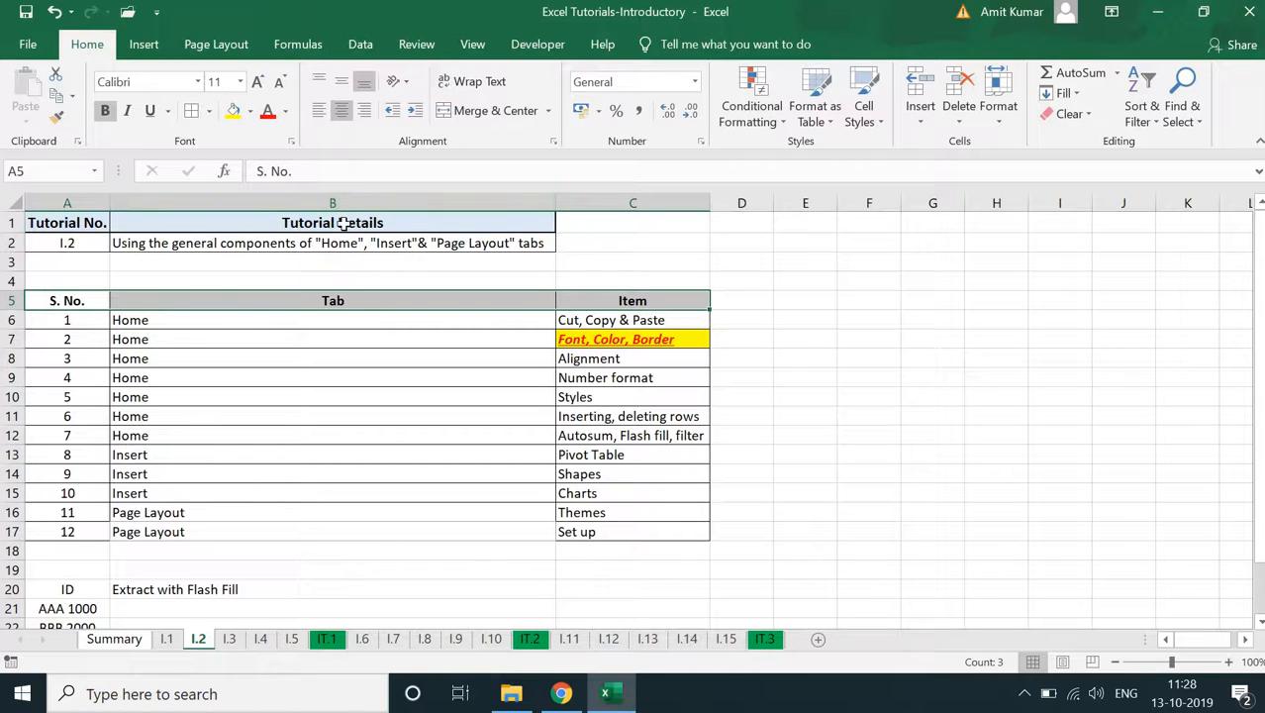
- Increase the height of row 5, middle-align its headers vertically, and autofit the row height again
{"action": "left_click_drag", "start_coordinate": [11, 311], "coordinate": [11, 347]}
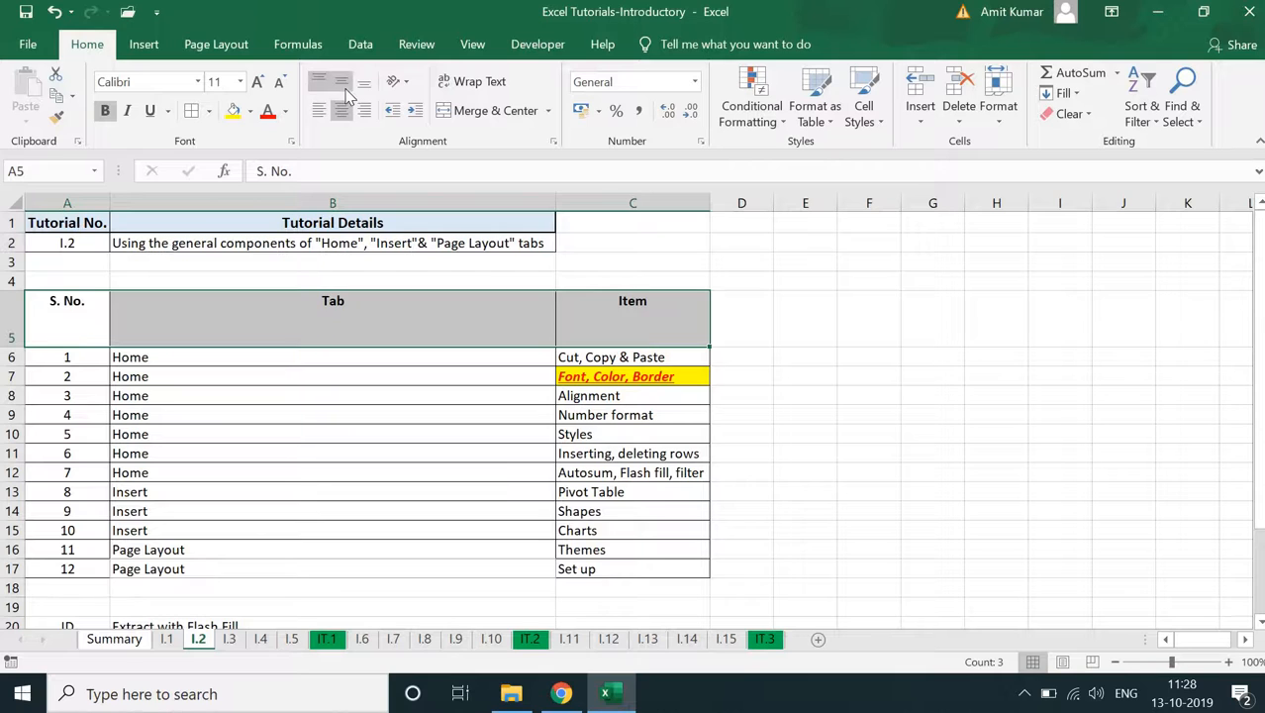
{"action": "left_click", "coordinate": [343, 87]}
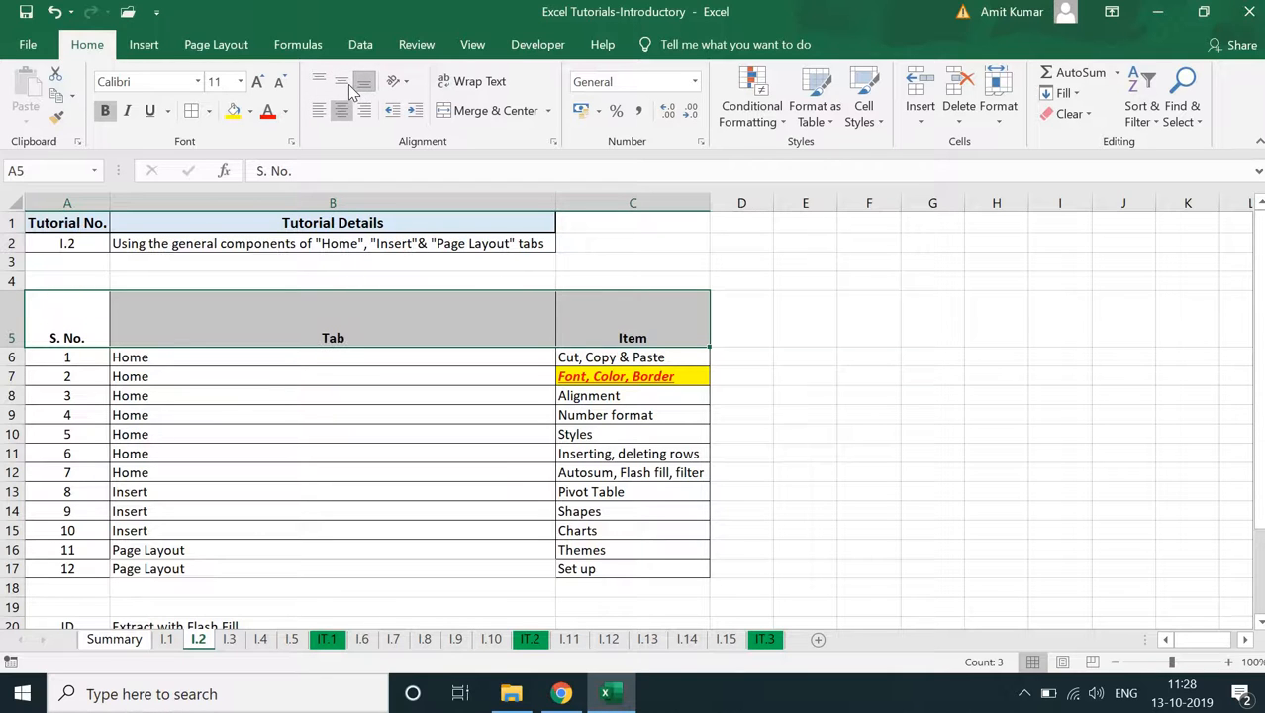
{"action": "double_click", "coordinate": [13, 346]}
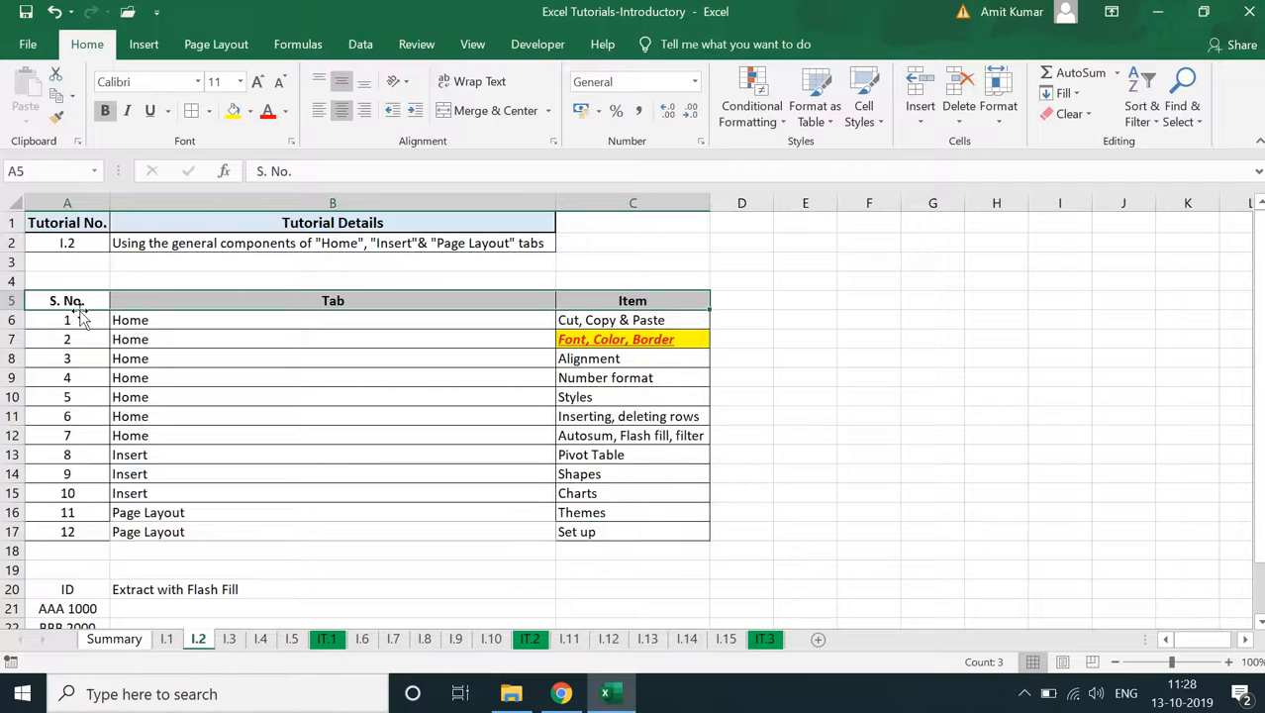
{"action": "left_click", "coordinate": [416, 258]}
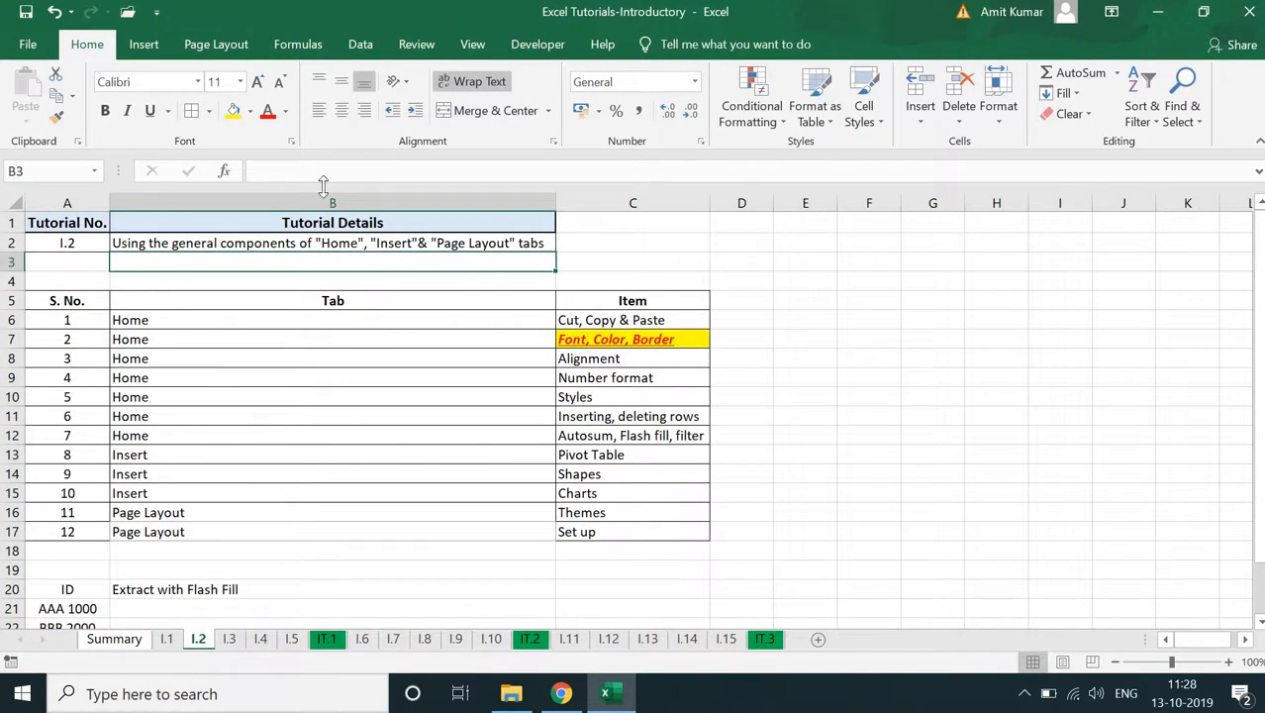
- Try the Angle Counterclockwise, Vertical Text and Rotate Text Down orientations on the Tab header in B5, and restore horizontal text
{"action": "left_click", "coordinate": [331, 303]}
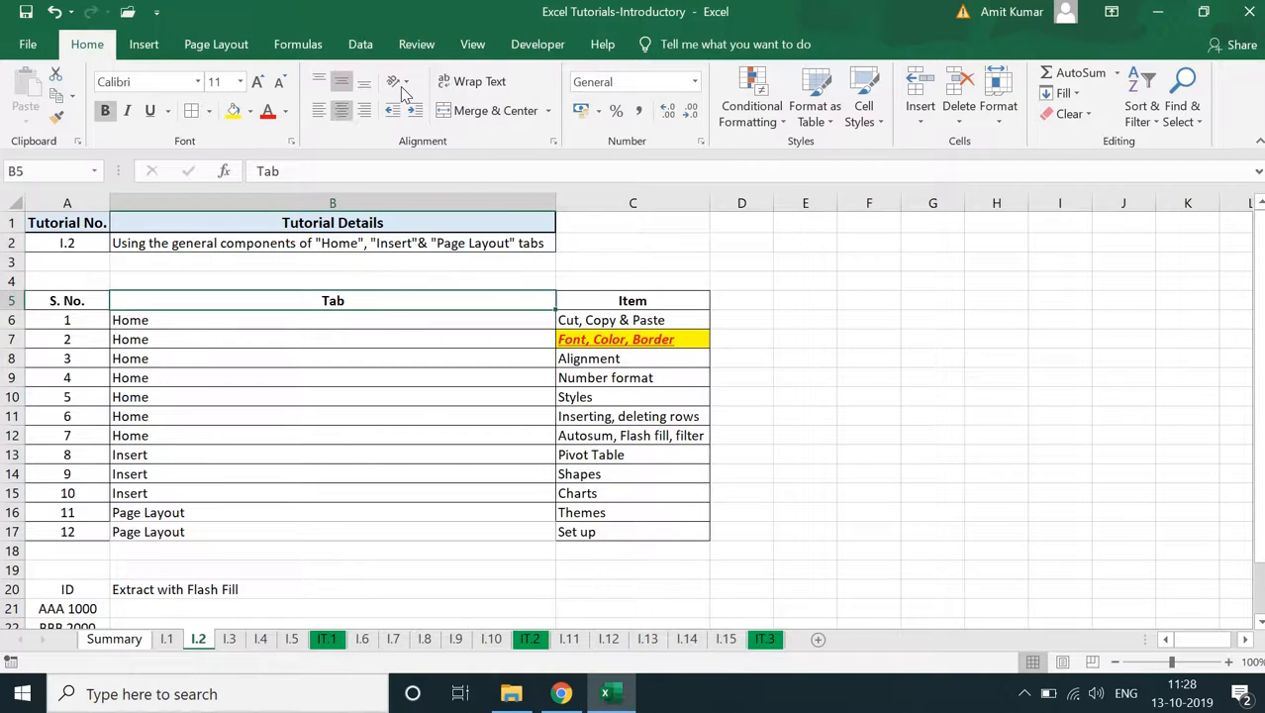
{"action": "left_click", "coordinate": [402, 85]}
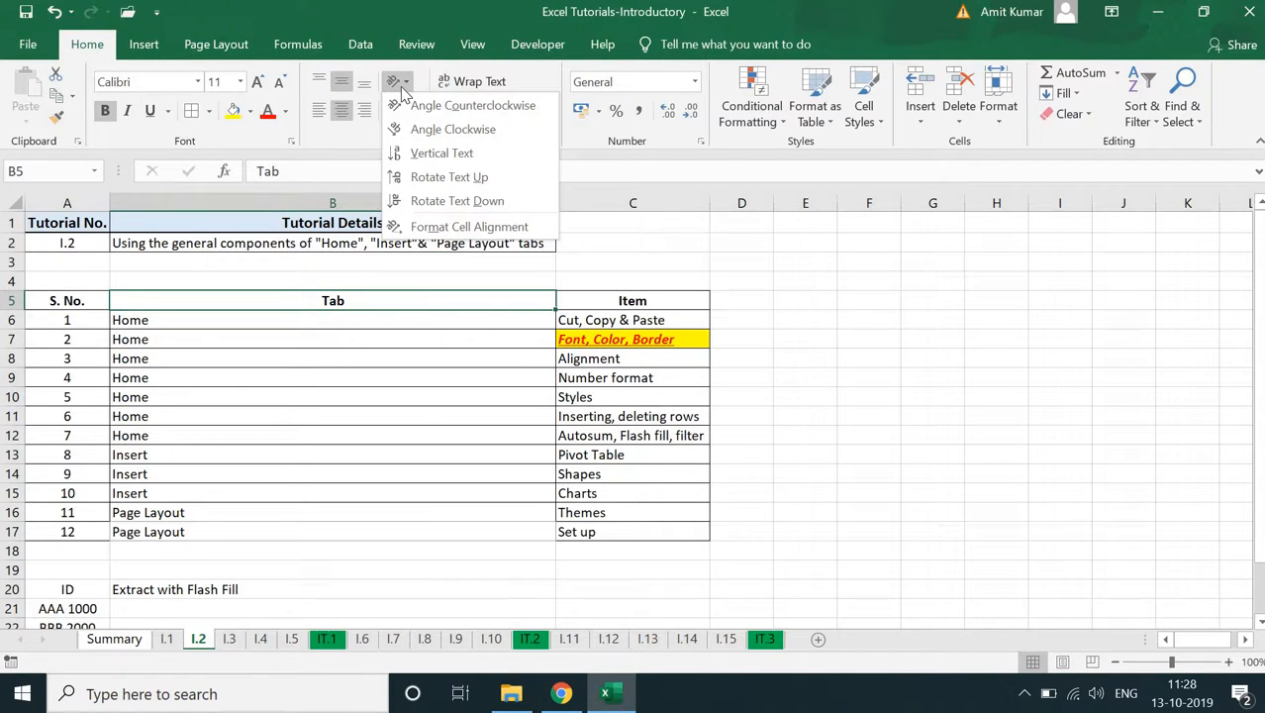
{"action": "left_click", "coordinate": [479, 106]}
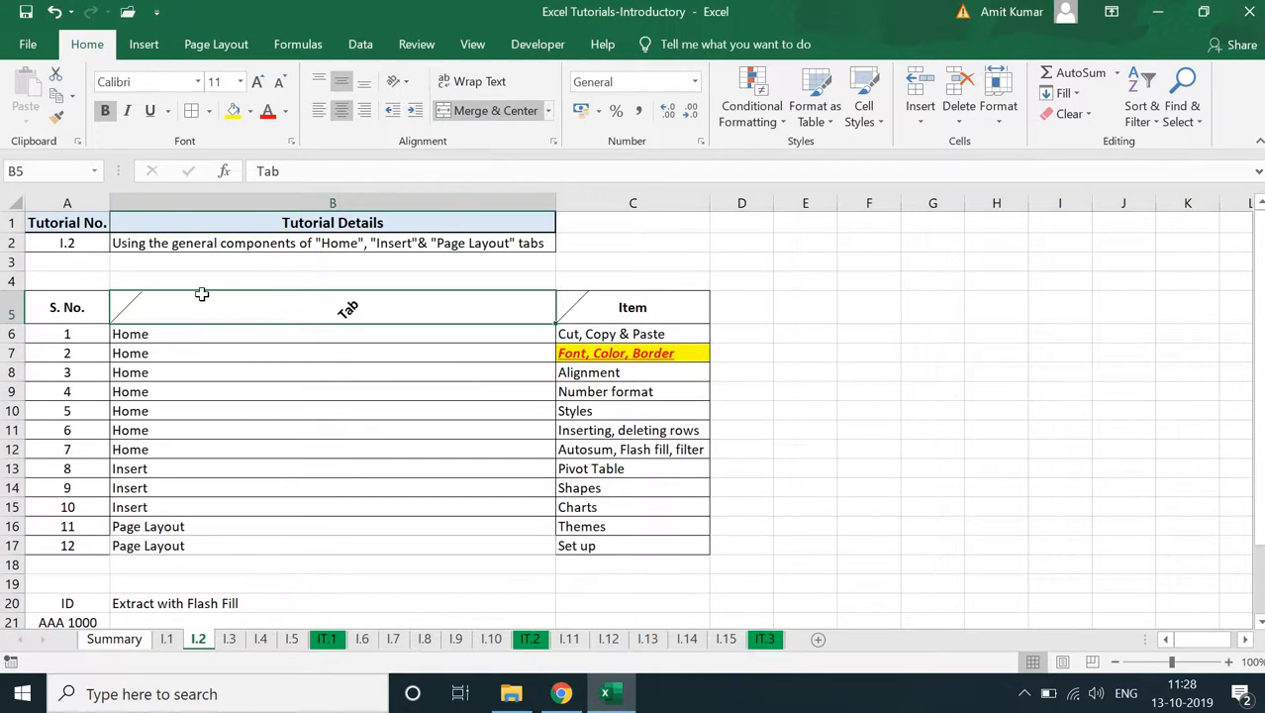
{"action": "left_click", "coordinate": [394, 83]}
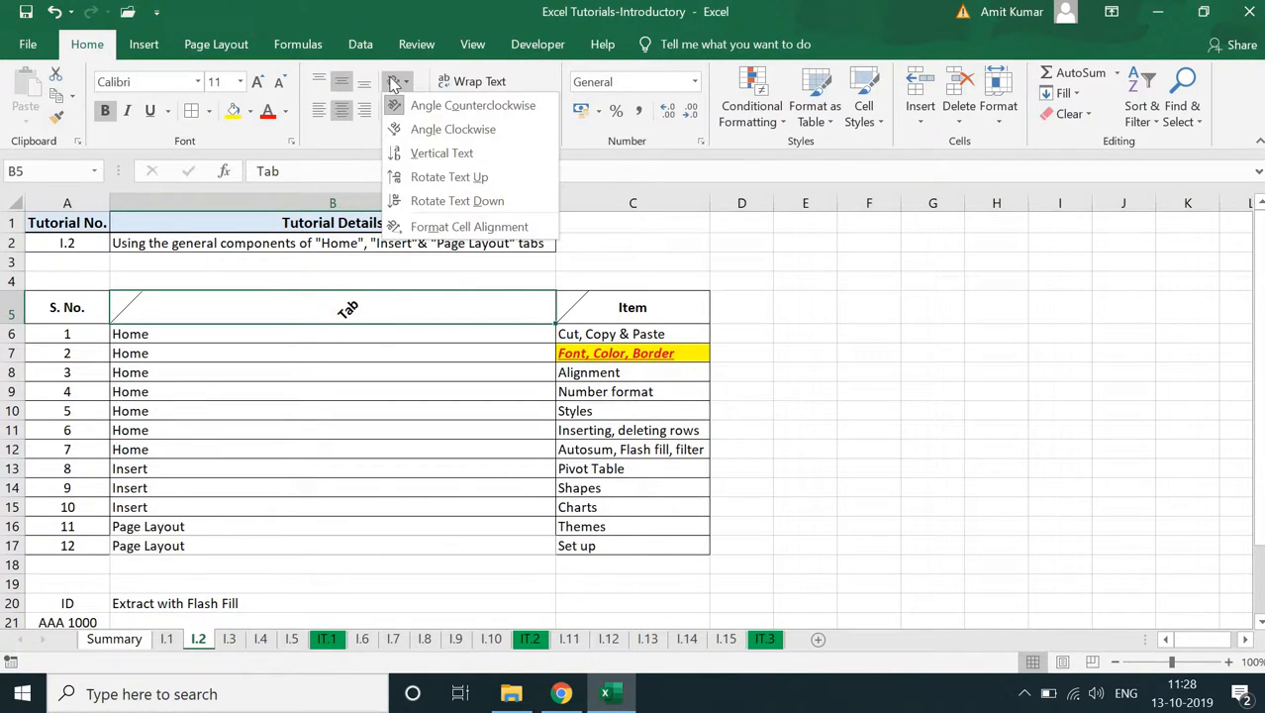
{"action": "left_click", "coordinate": [400, 155]}
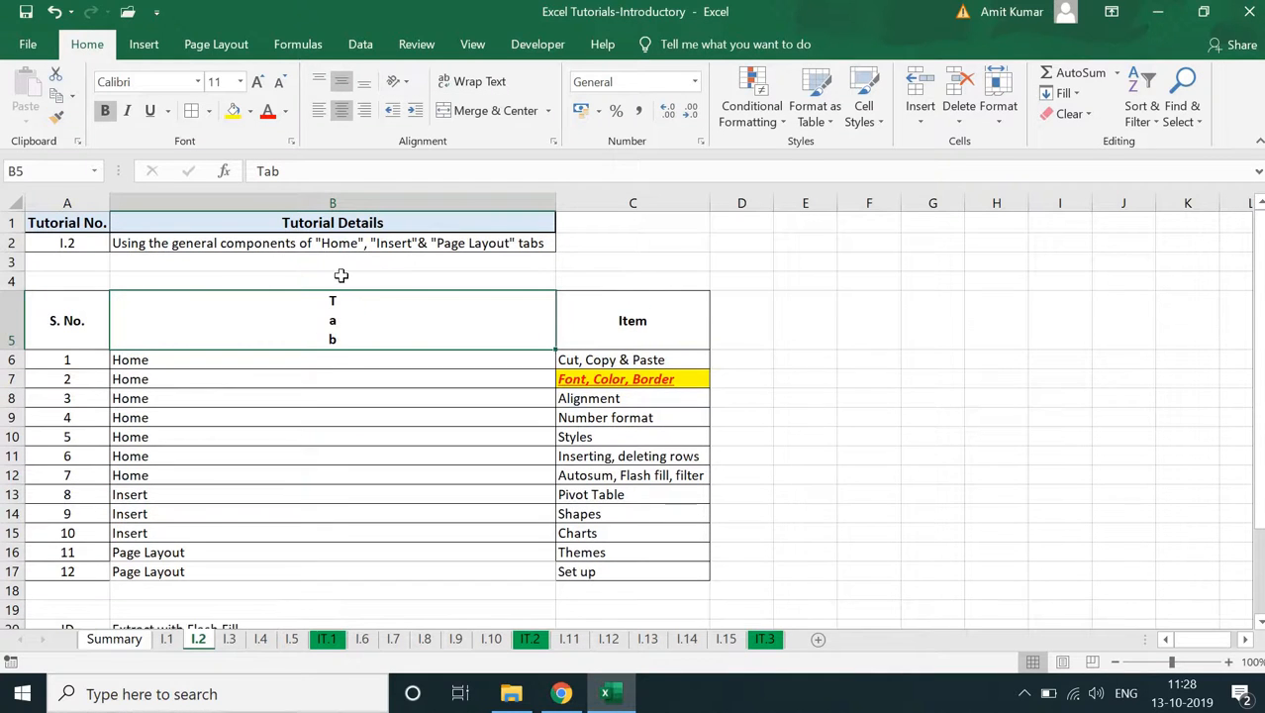
{"action": "left_click", "coordinate": [402, 81]}
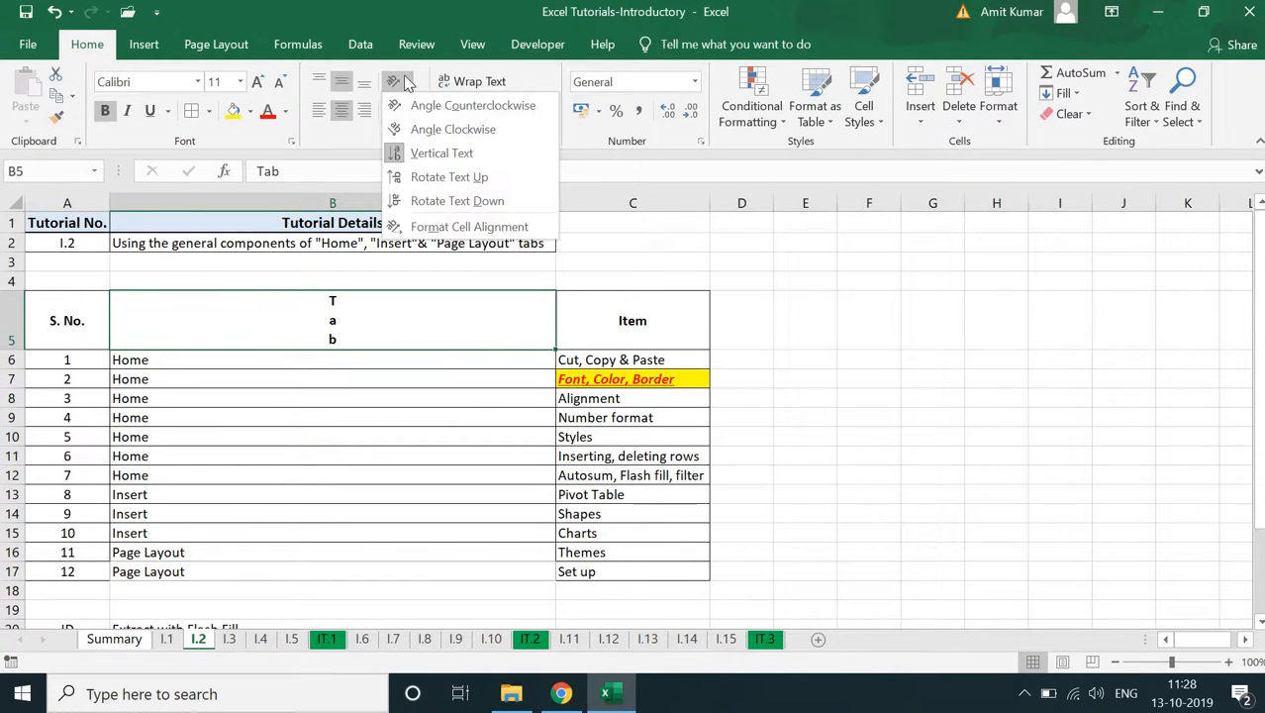
{"action": "left_click", "coordinate": [420, 201]}
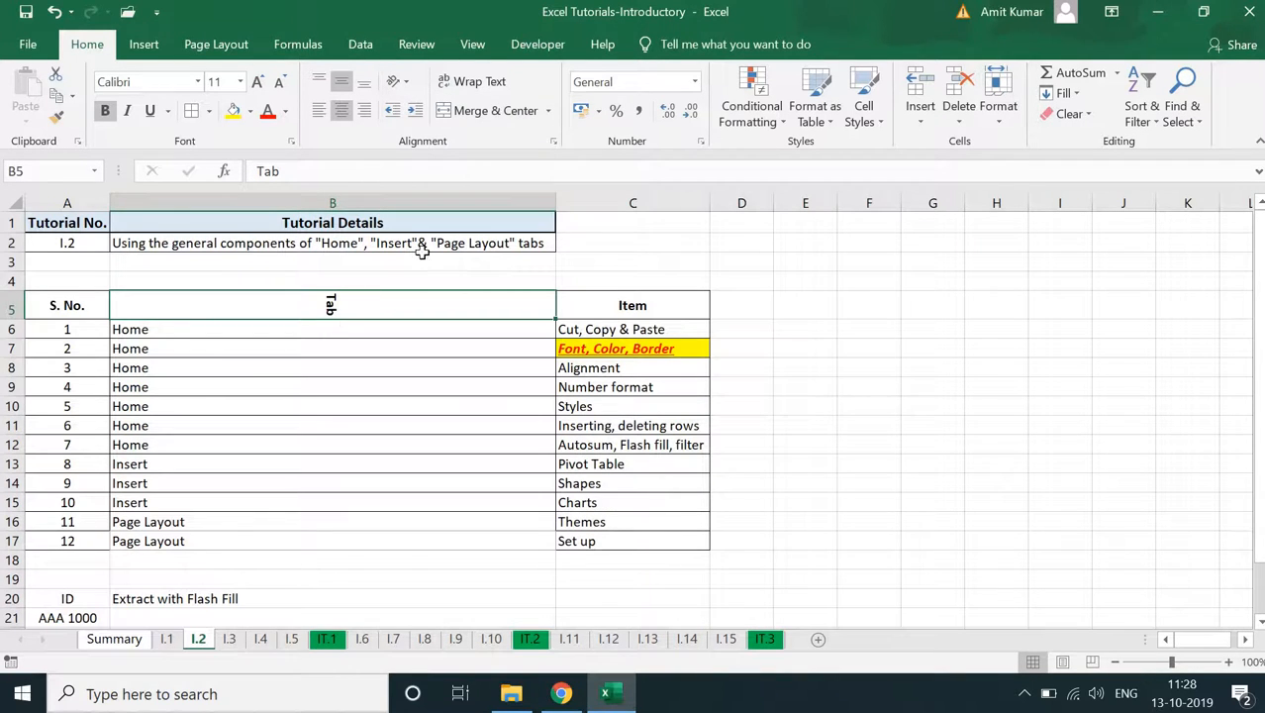
{"action": "left_click", "coordinate": [400, 82]}
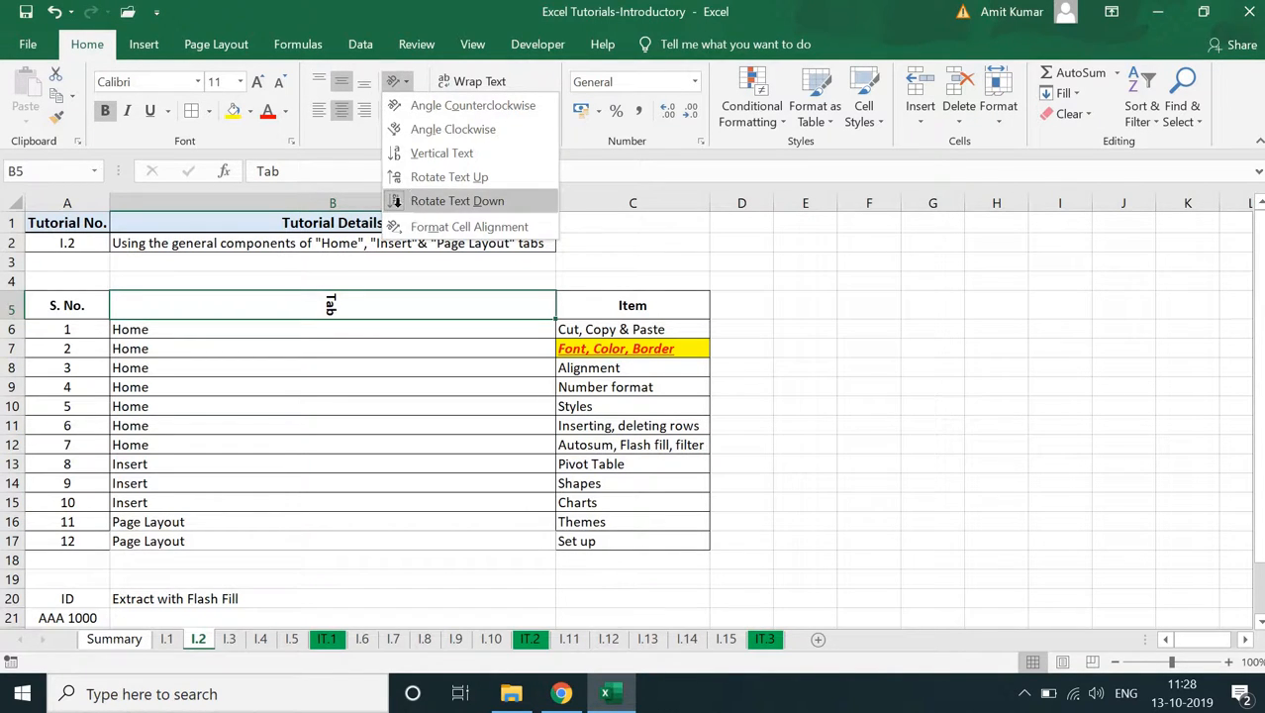
{"action": "left_click", "coordinate": [450, 201]}
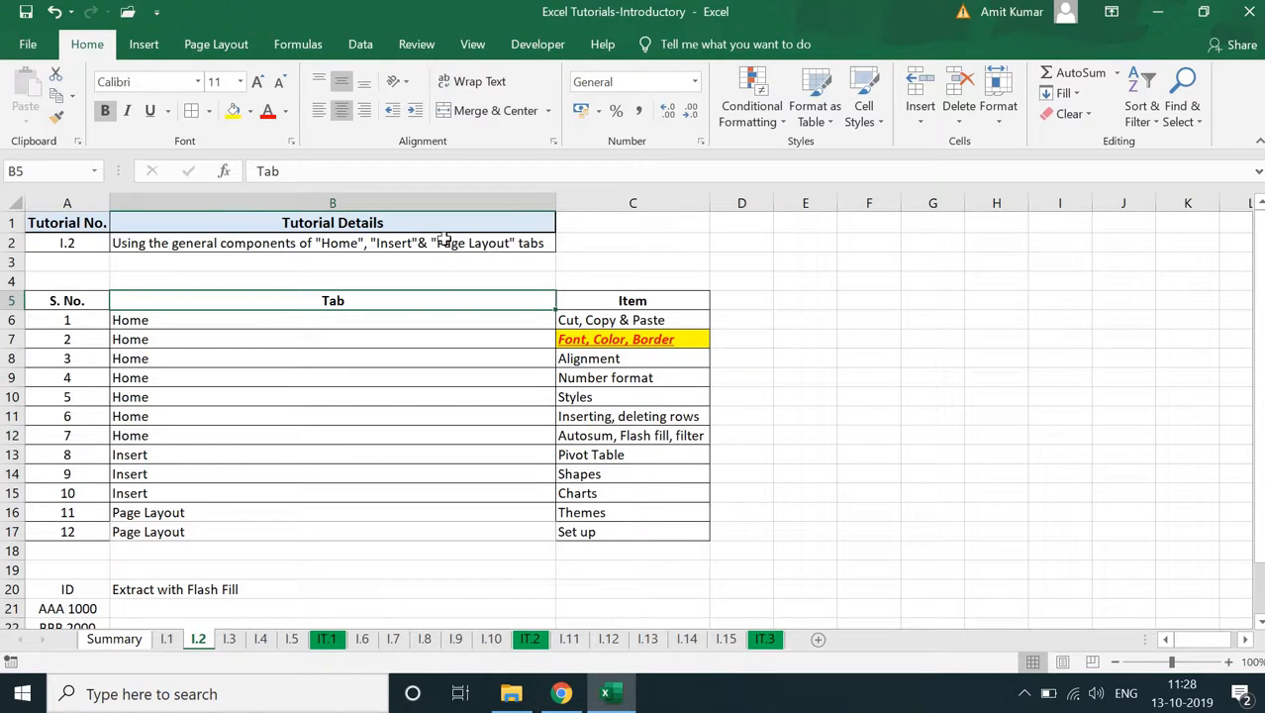
- Narrow column B to about the width of the Tutorial Details heading and wrap the description text in B2
{"action": "left_click", "coordinate": [444, 239]}
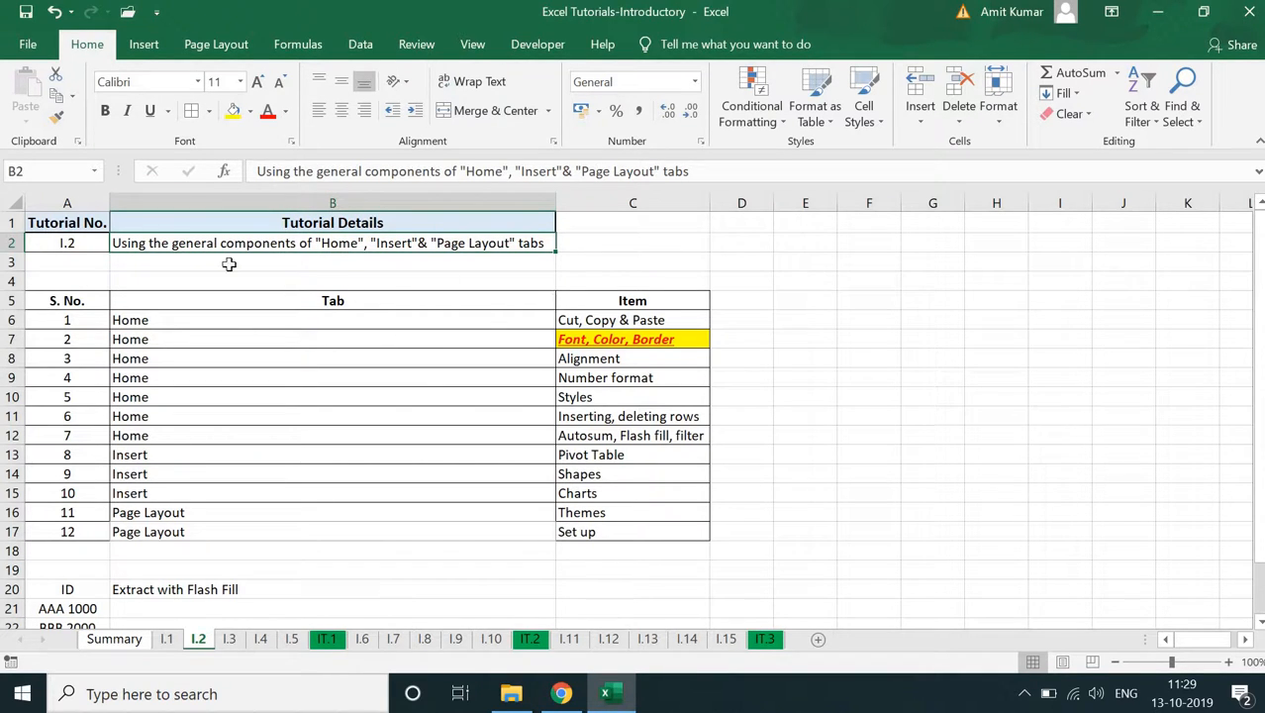
{"action": "left_click", "coordinate": [475, 83]}
{"action": "left_click_drag", "start_coordinate": [556, 203], "coordinate": [251, 203]}
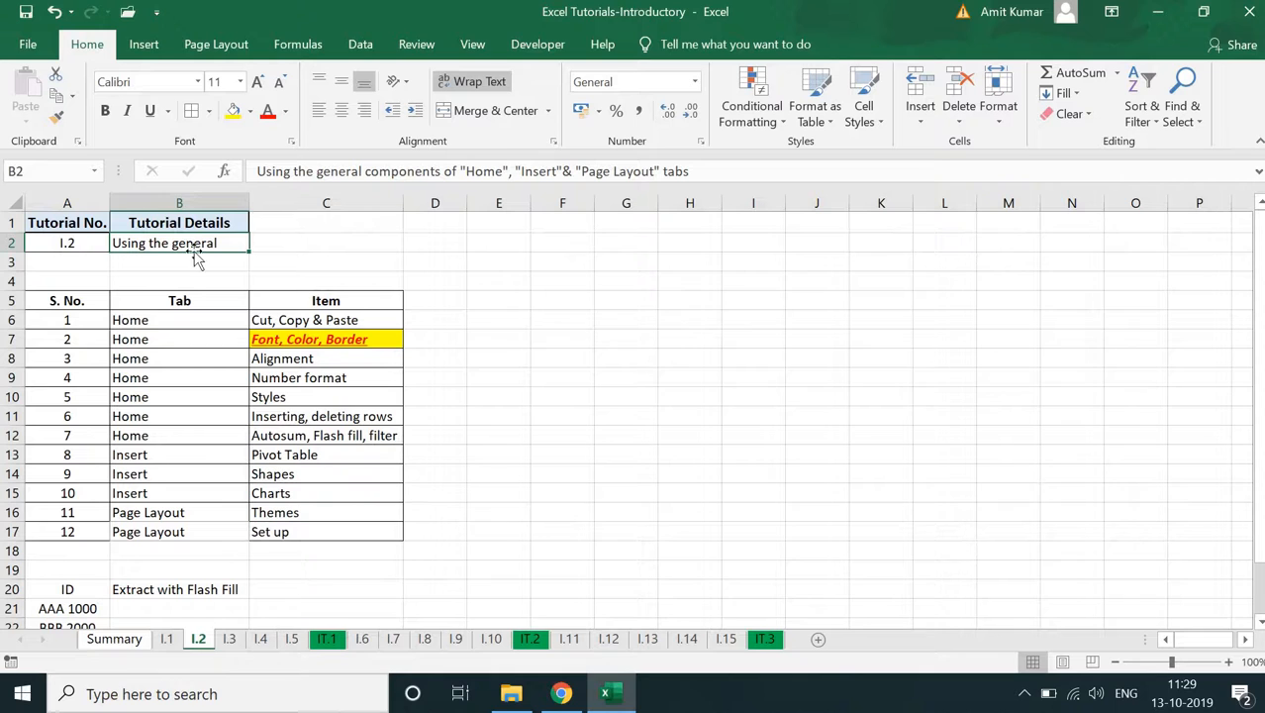
{"action": "left_click", "coordinate": [481, 83]}
{"action": "left_click", "coordinate": [481, 83]}
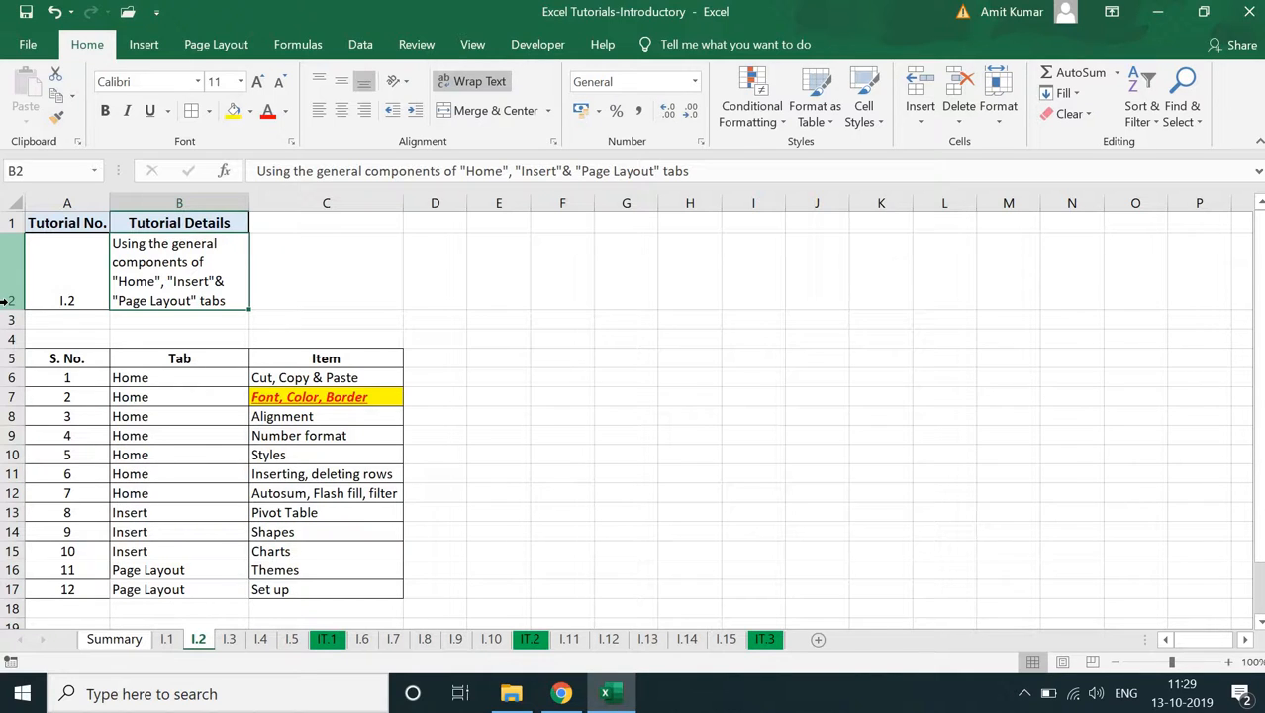
- Merge and centre the description across B2:D2 and autofit the height of row 2
{"action": "left_click_drag", "start_coordinate": [202, 273], "coordinate": [432, 270]}
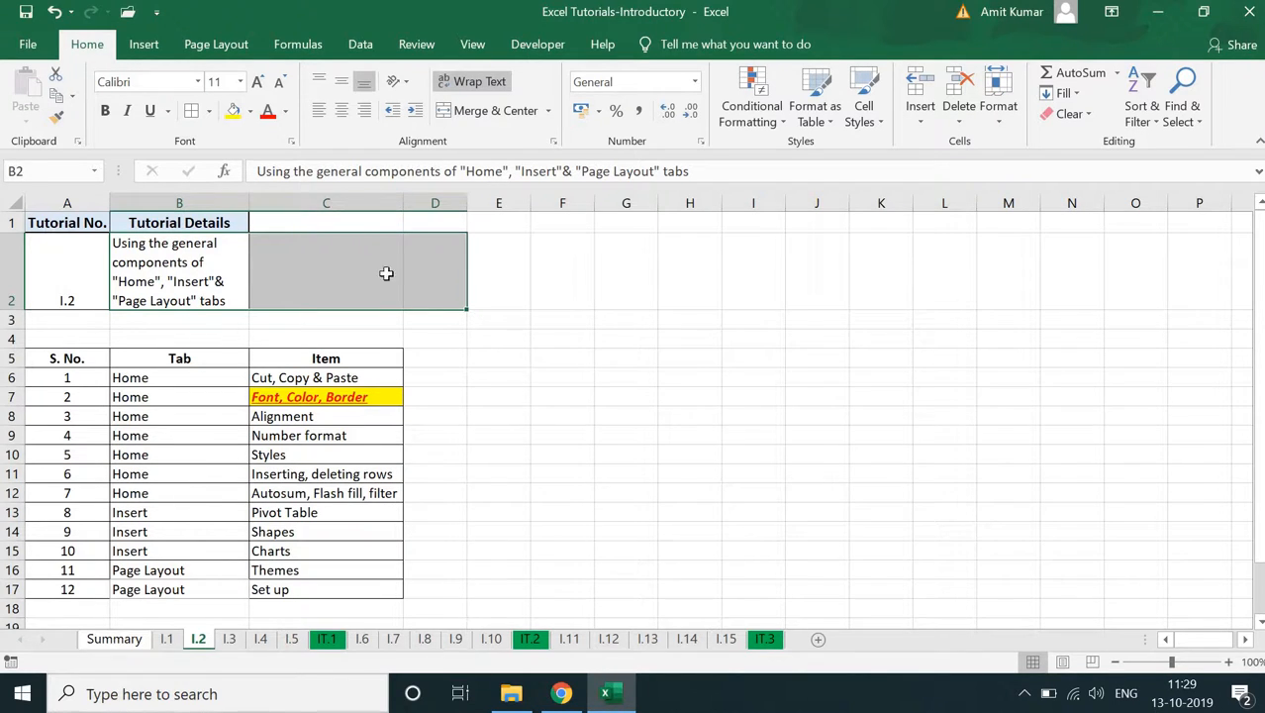
{"action": "left_click", "coordinate": [478, 112]}
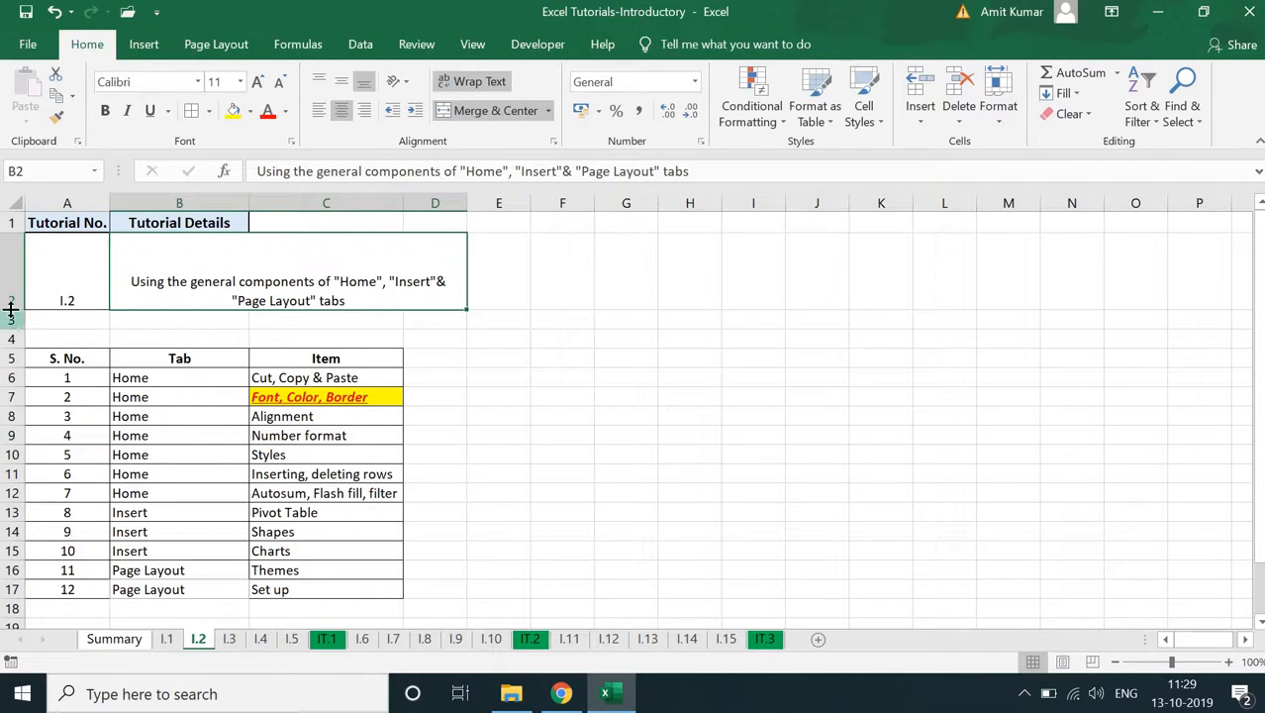
{"action": "double_click", "coordinate": [11, 310]}
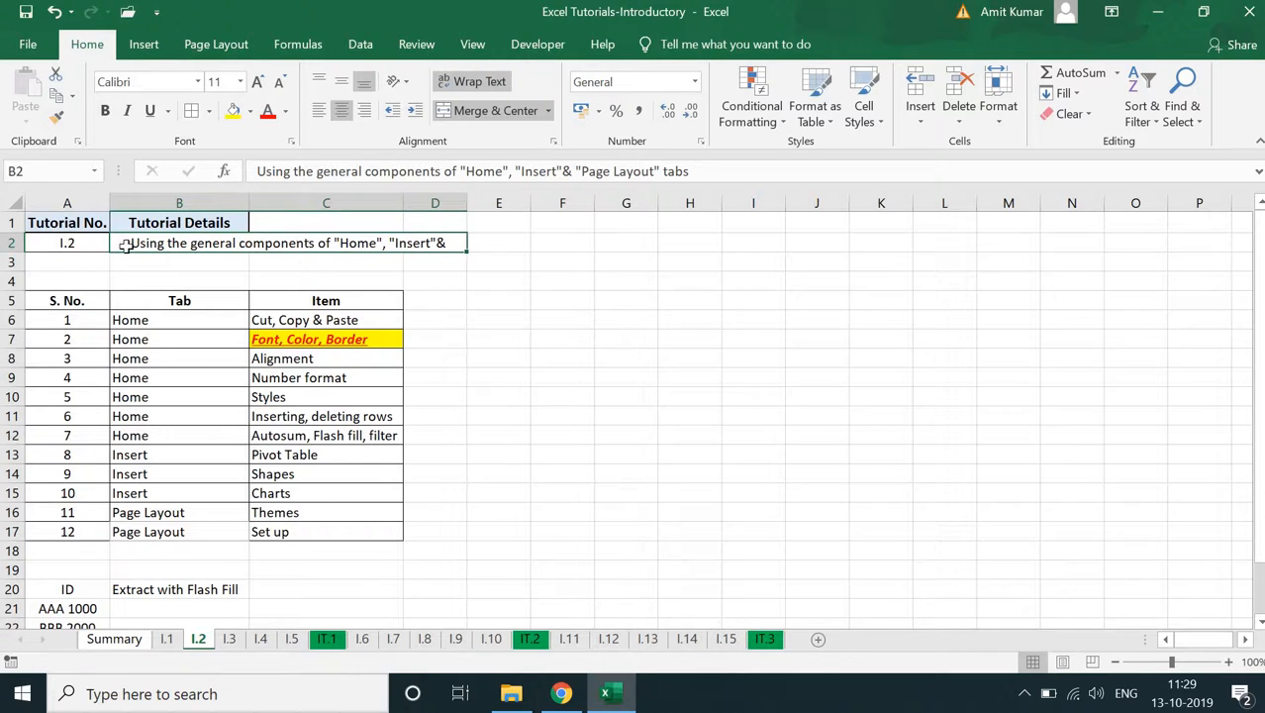
- Toggle text wrapping on the merged description, leave it on, and increase row 2's height to fit both lines
{"action": "left_click", "coordinate": [491, 91]}
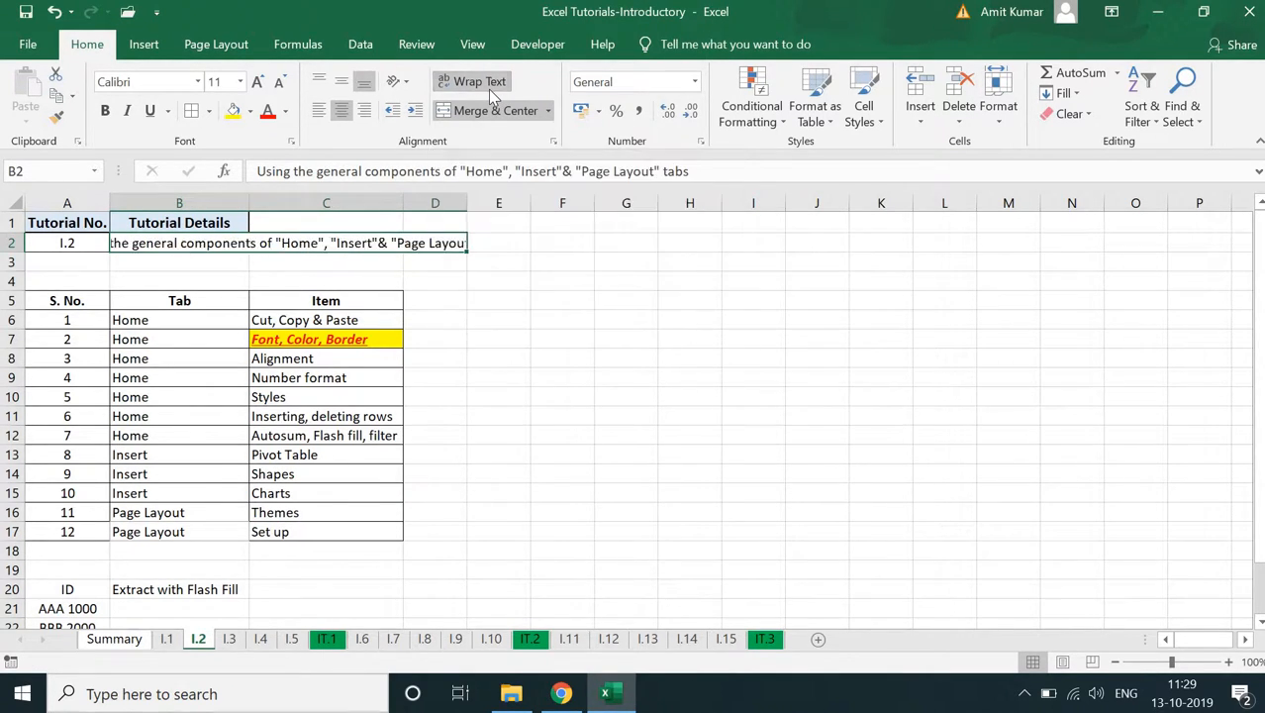
{"action": "left_click", "coordinate": [491, 91]}
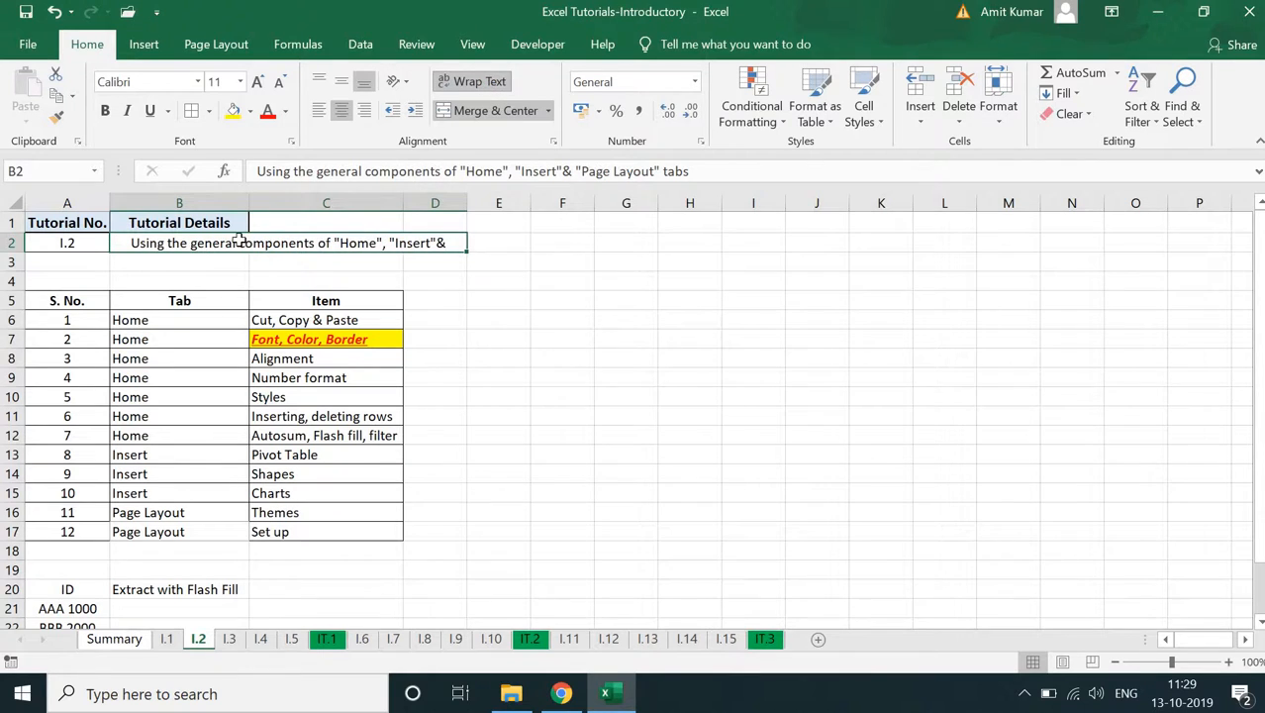
{"action": "left_click", "coordinate": [481, 82]}
{"action": "left_click_drag", "start_coordinate": [14, 253], "coordinate": [14, 272]}
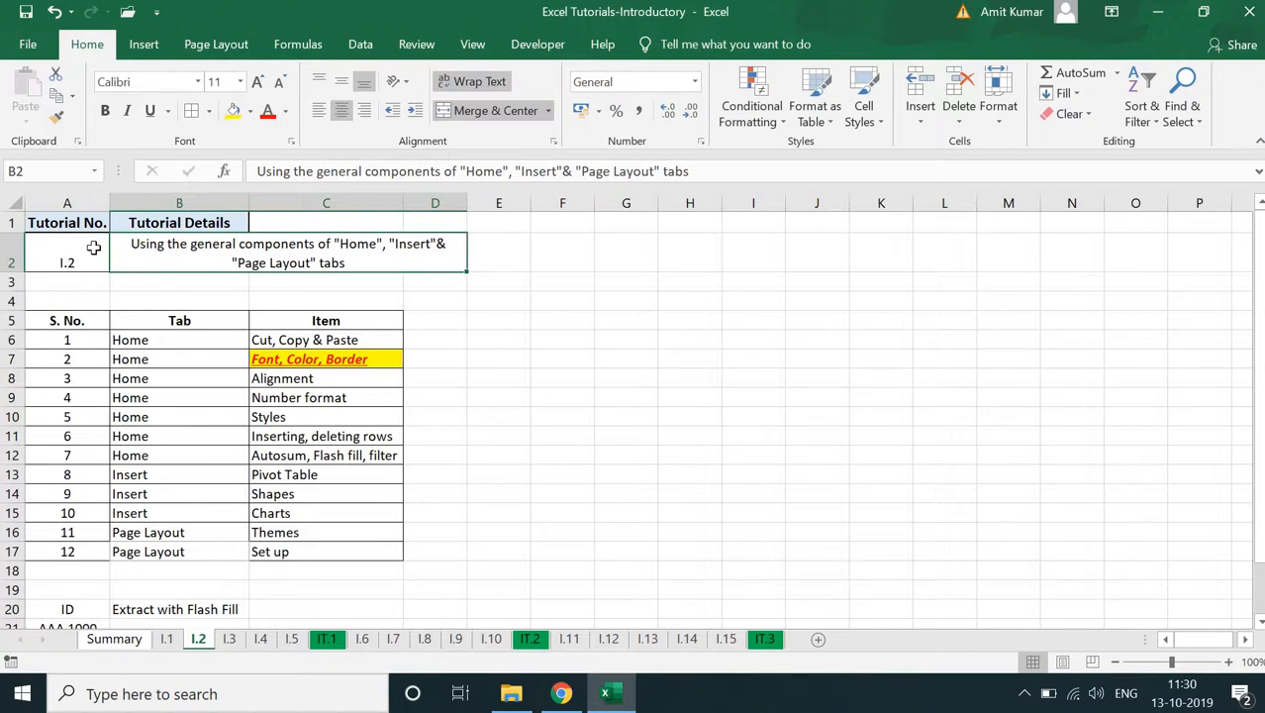
- Middle-align the tutorial number in A2 vertically, and merge and centre the Tutorial Details header across B1:D1
{"action": "left_click", "coordinate": [64, 245]}
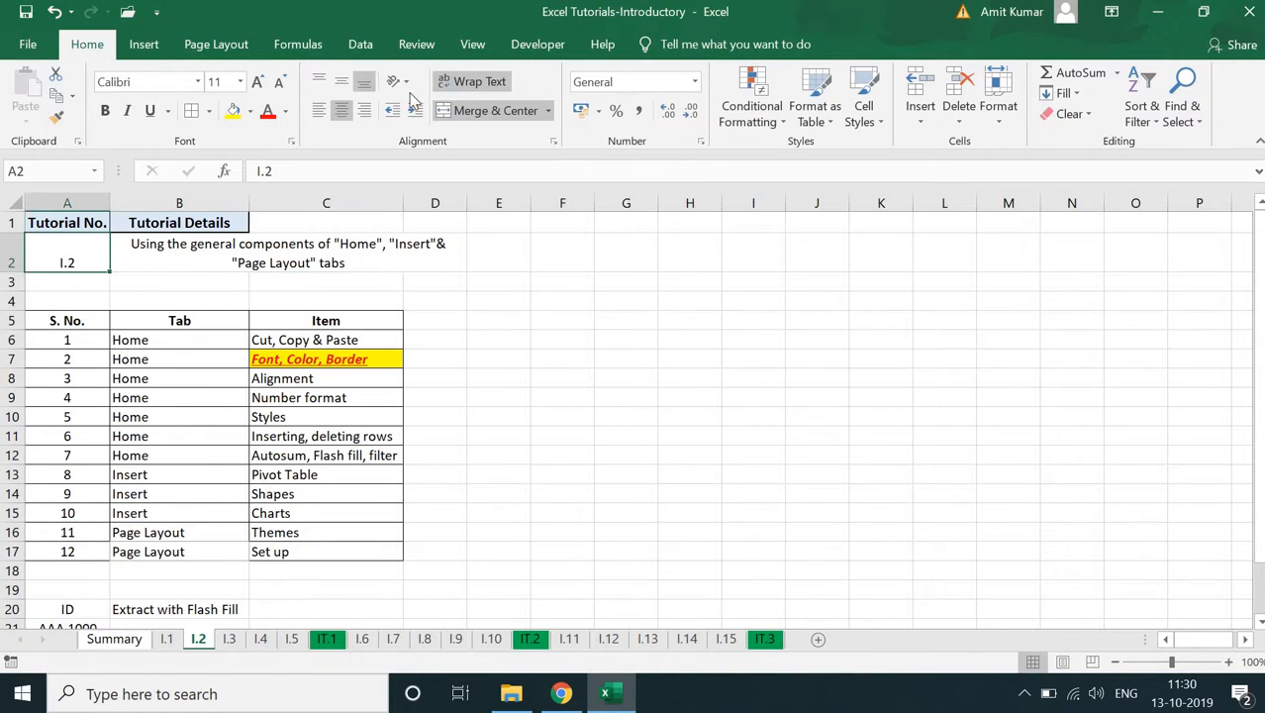
{"action": "left_click", "coordinate": [341, 81]}
{"action": "left_click_drag", "start_coordinate": [243, 222], "coordinate": [427, 216]}
{"action": "left_click", "coordinate": [466, 106]}
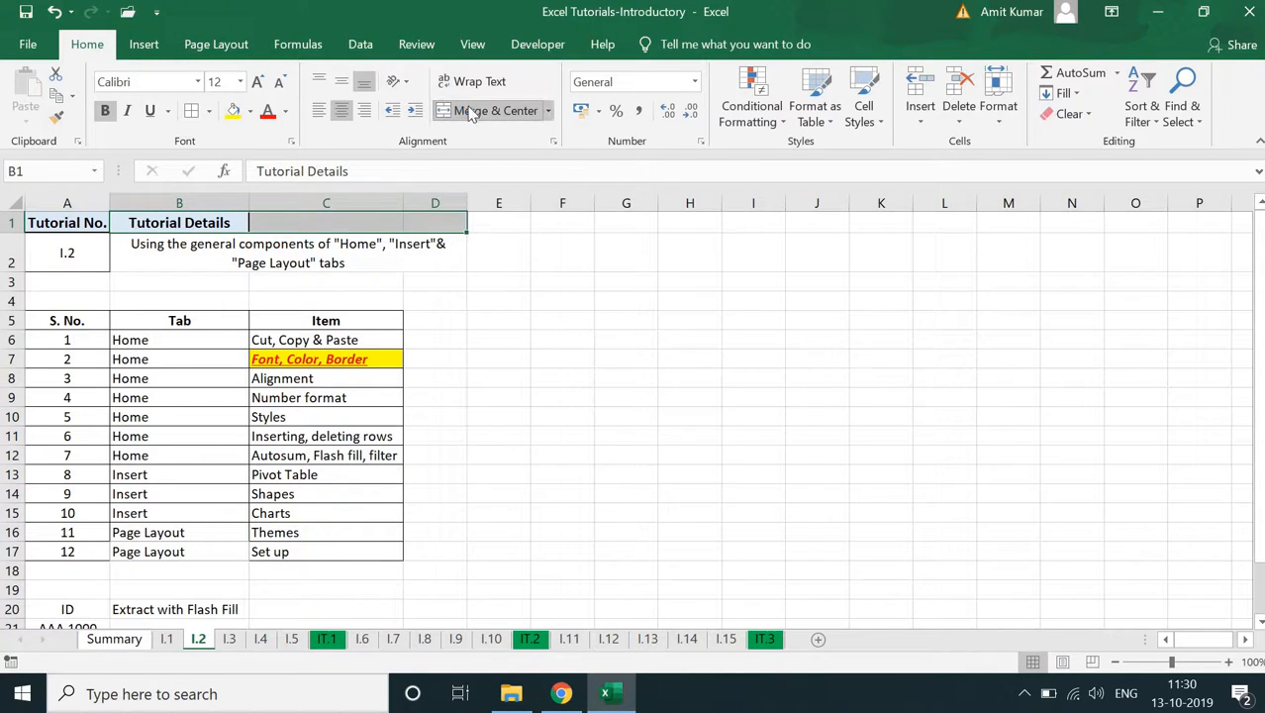
- Apply borders to the tutorial heading block A1:D2
{"action": "left_click", "coordinate": [328, 249]}
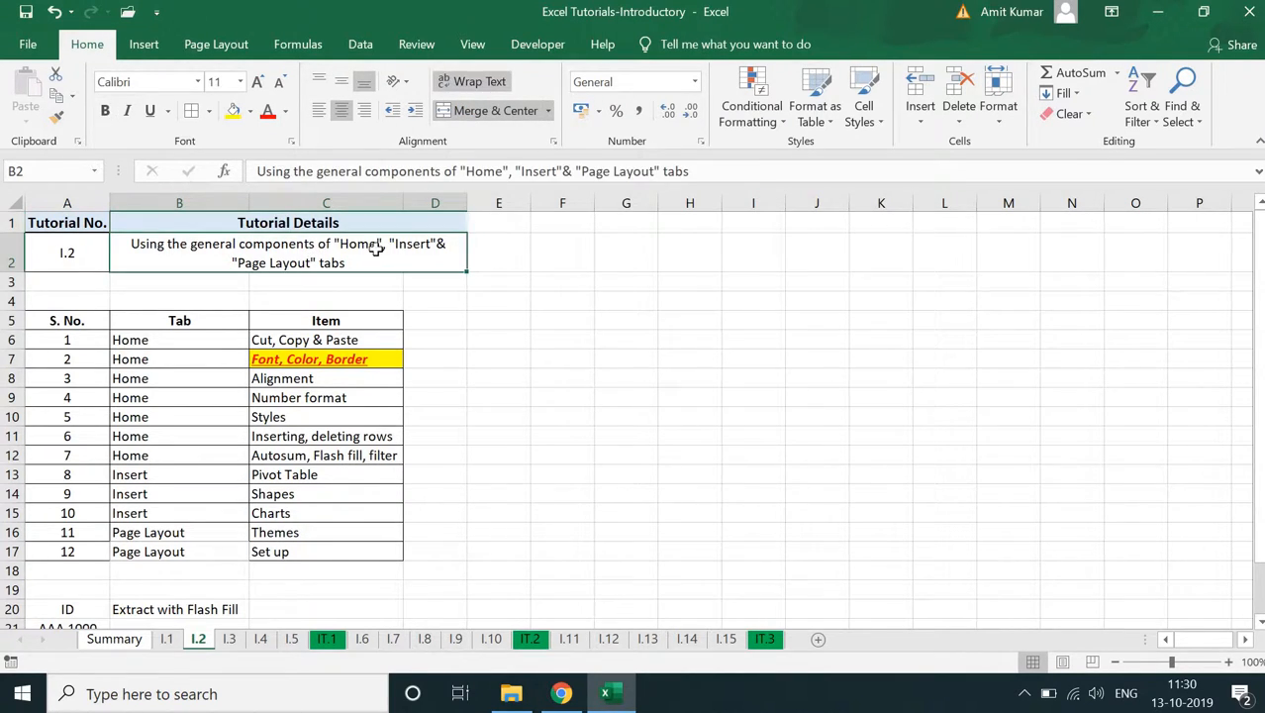
{"action": "left_click_drag", "start_coordinate": [36, 229], "coordinate": [438, 243]}
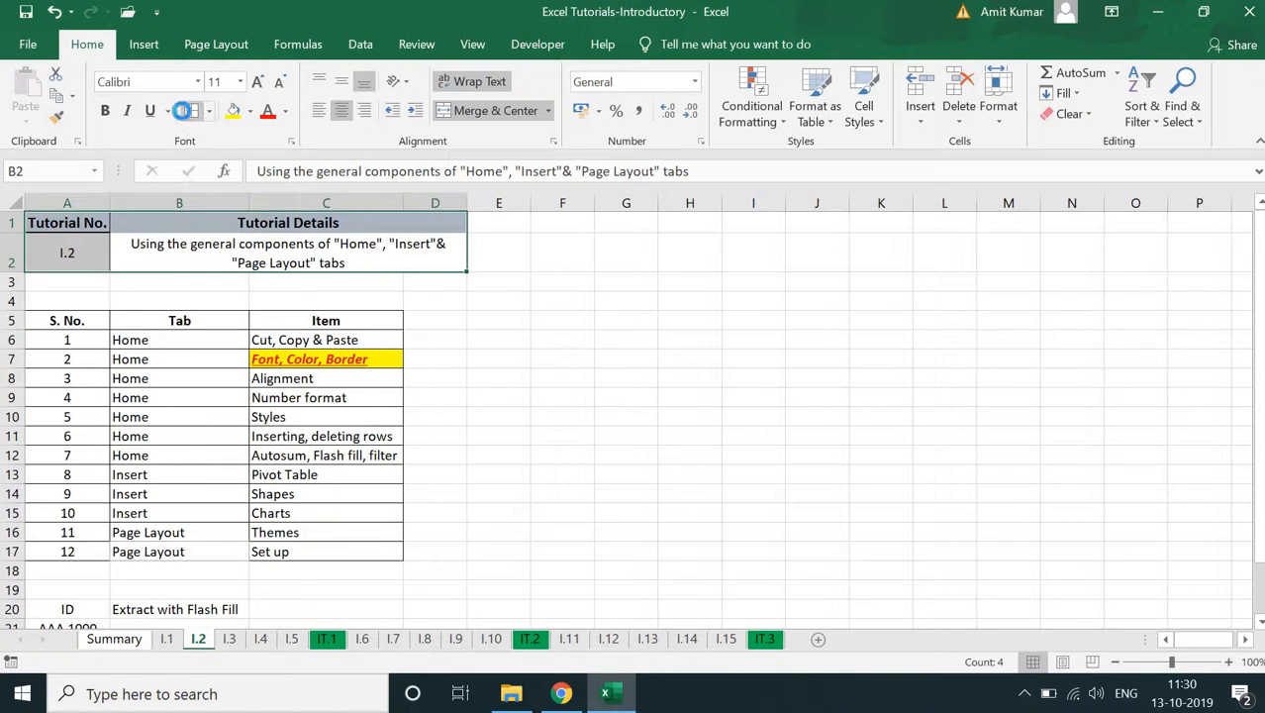
{"action": "left_click", "coordinate": [188, 113]}
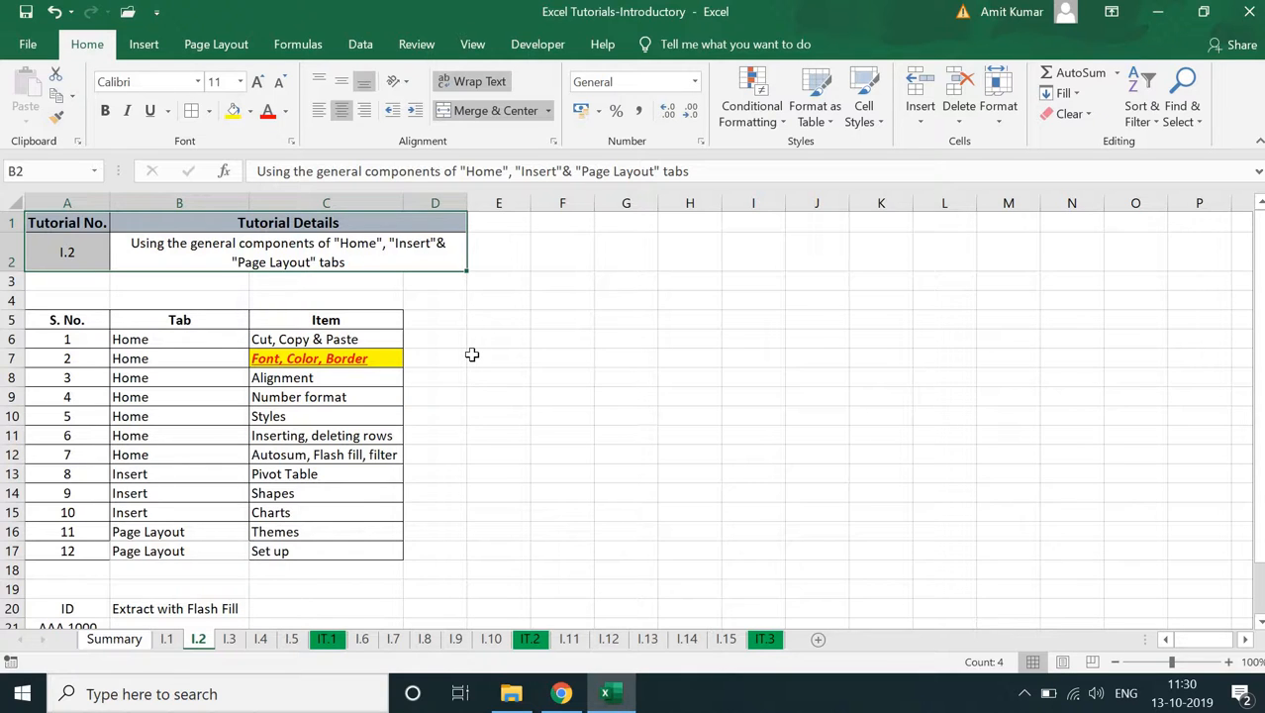
{"action": "left_click", "coordinate": [301, 396]}
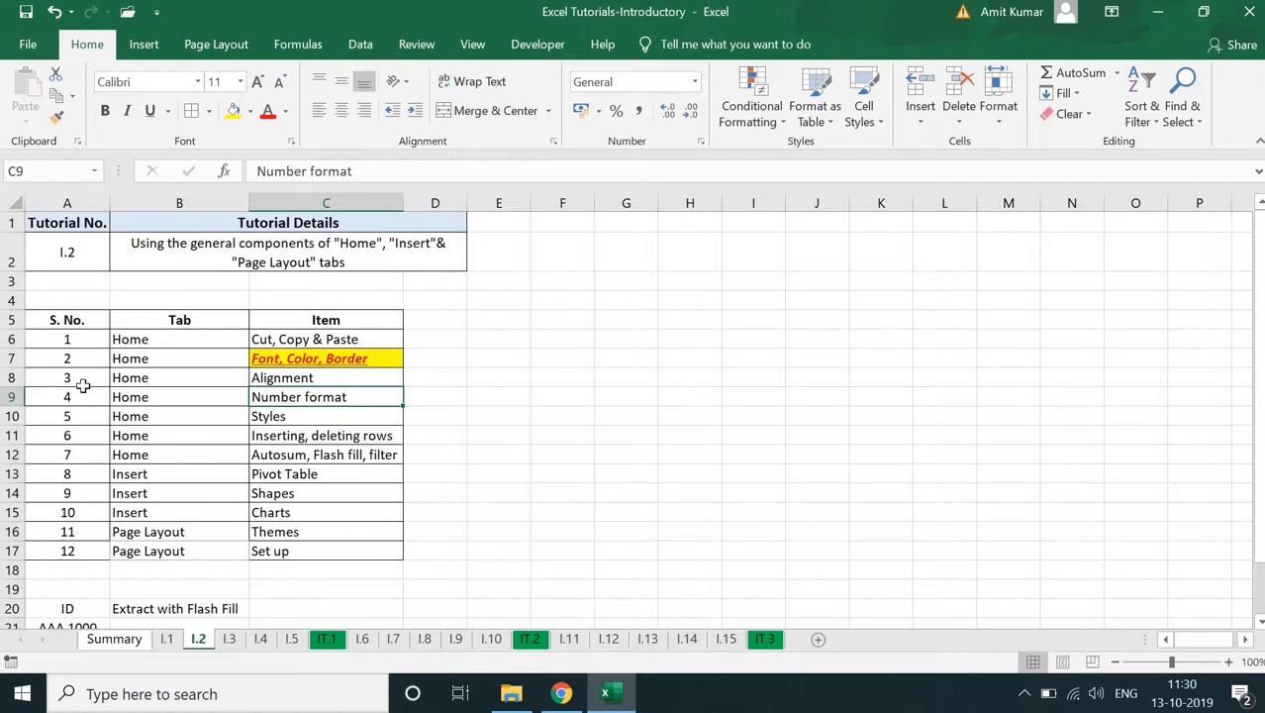
- Format the serial numbers in A6:A17 as Currency
{"action": "left_click_drag", "start_coordinate": [66, 339], "coordinate": [68, 552]}
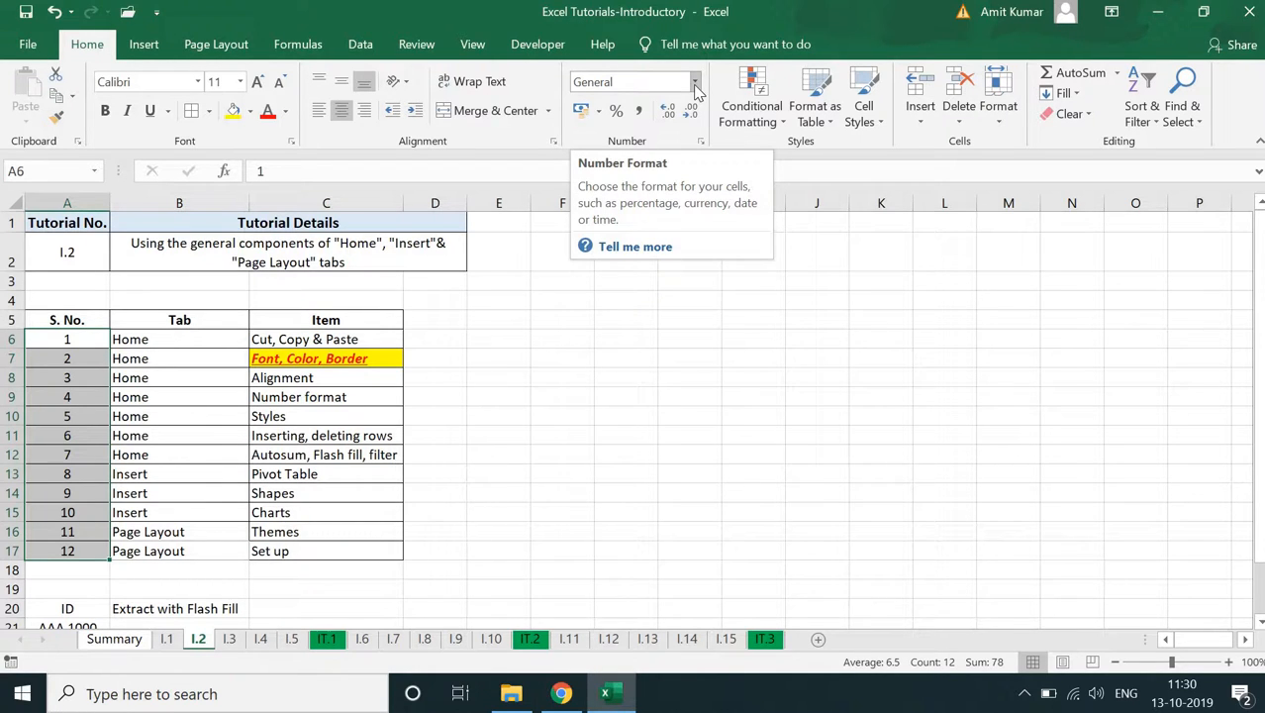
{"action": "left_click", "coordinate": [696, 87]}
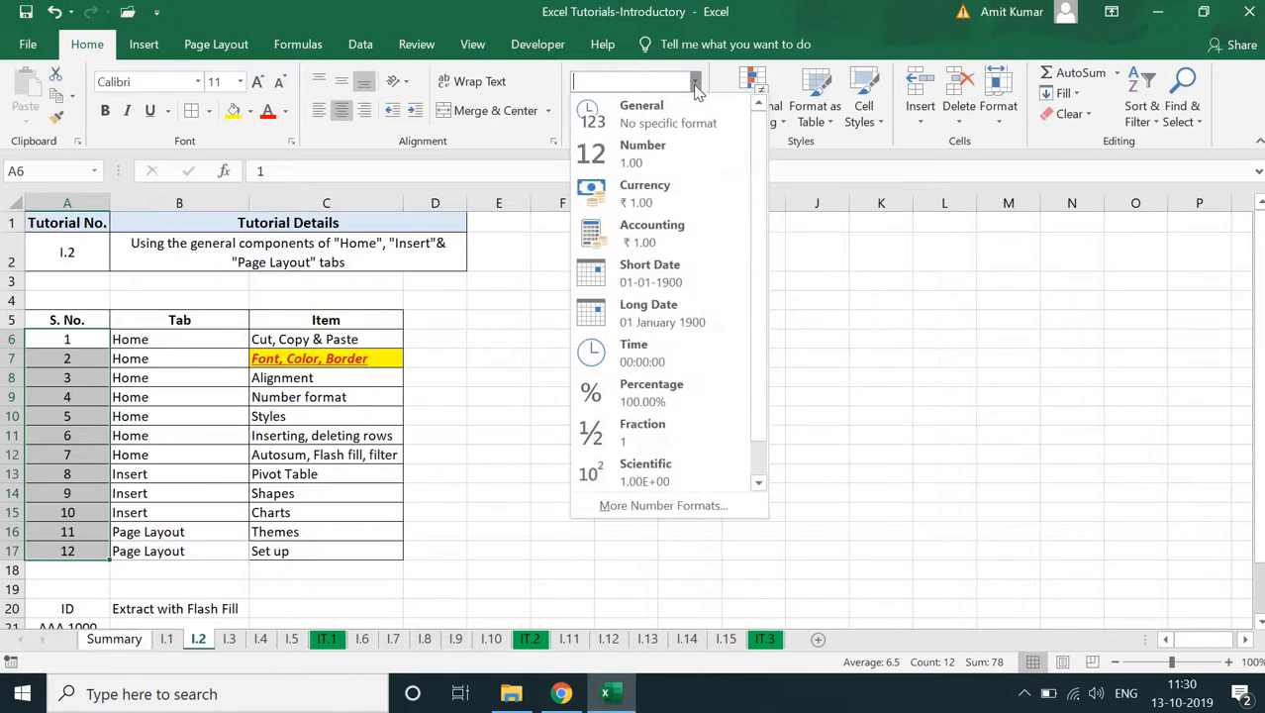
{"action": "left_click", "coordinate": [534, 235]}
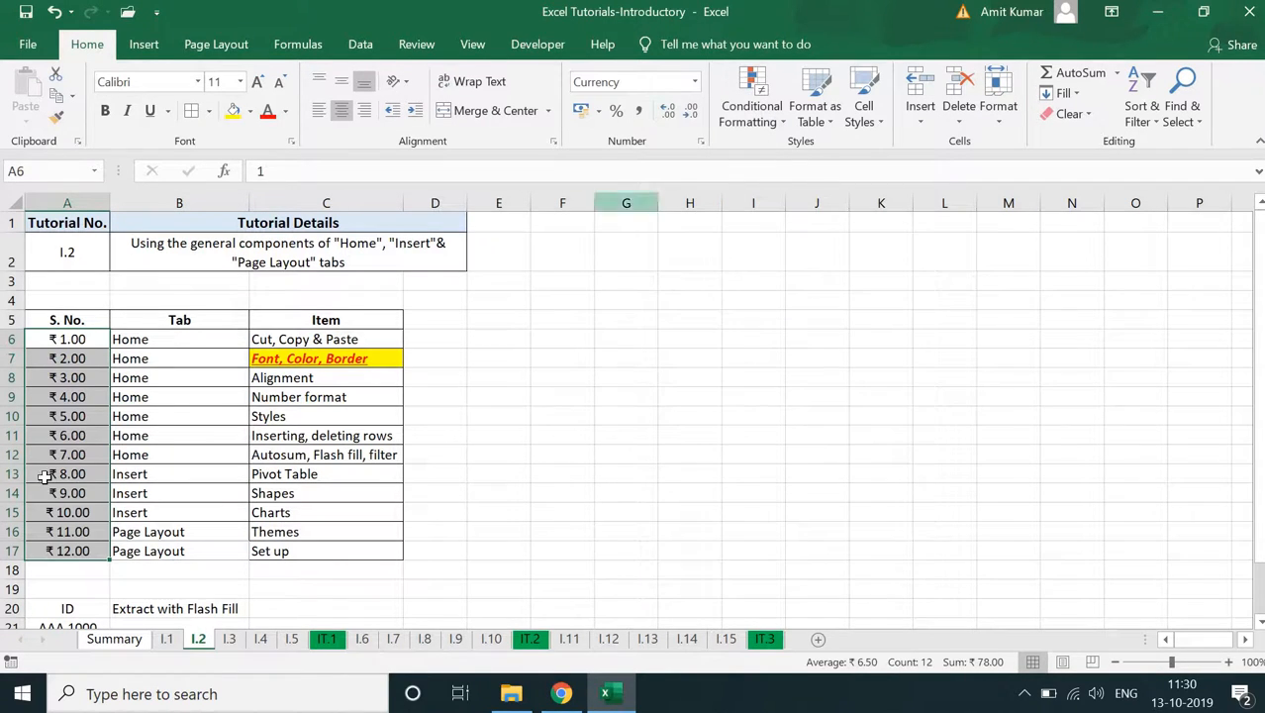
- Try the Percentage format on A6:A17 with four decimal places and with none, and restore the General format
{"action": "left_click", "coordinate": [695, 83]}
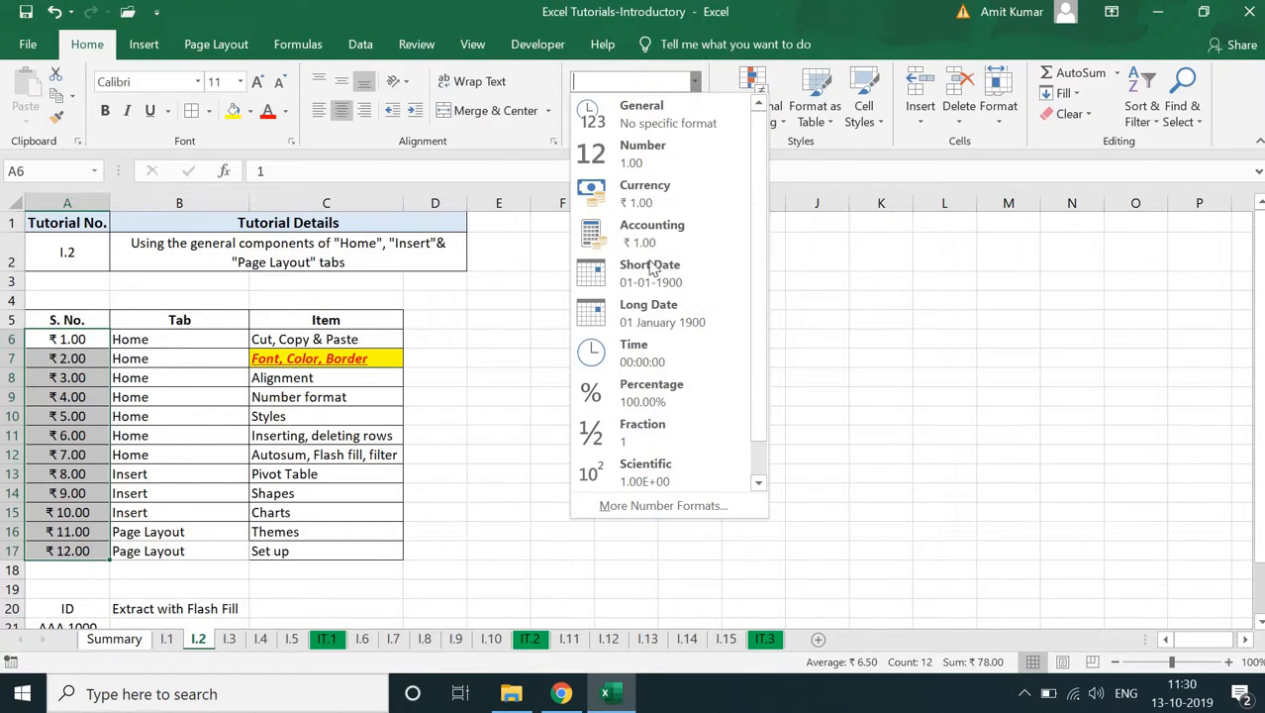
{"action": "left_click", "coordinate": [625, 401]}
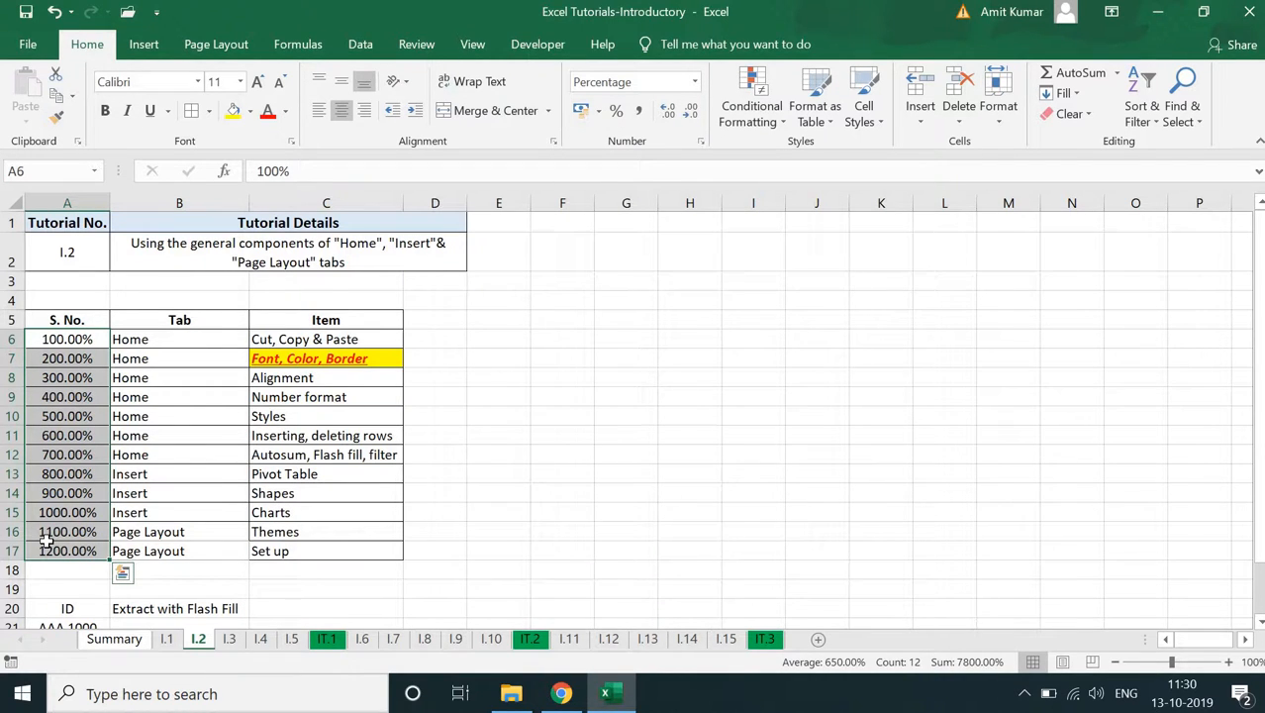
{"action": "left_click", "coordinate": [666, 117]}
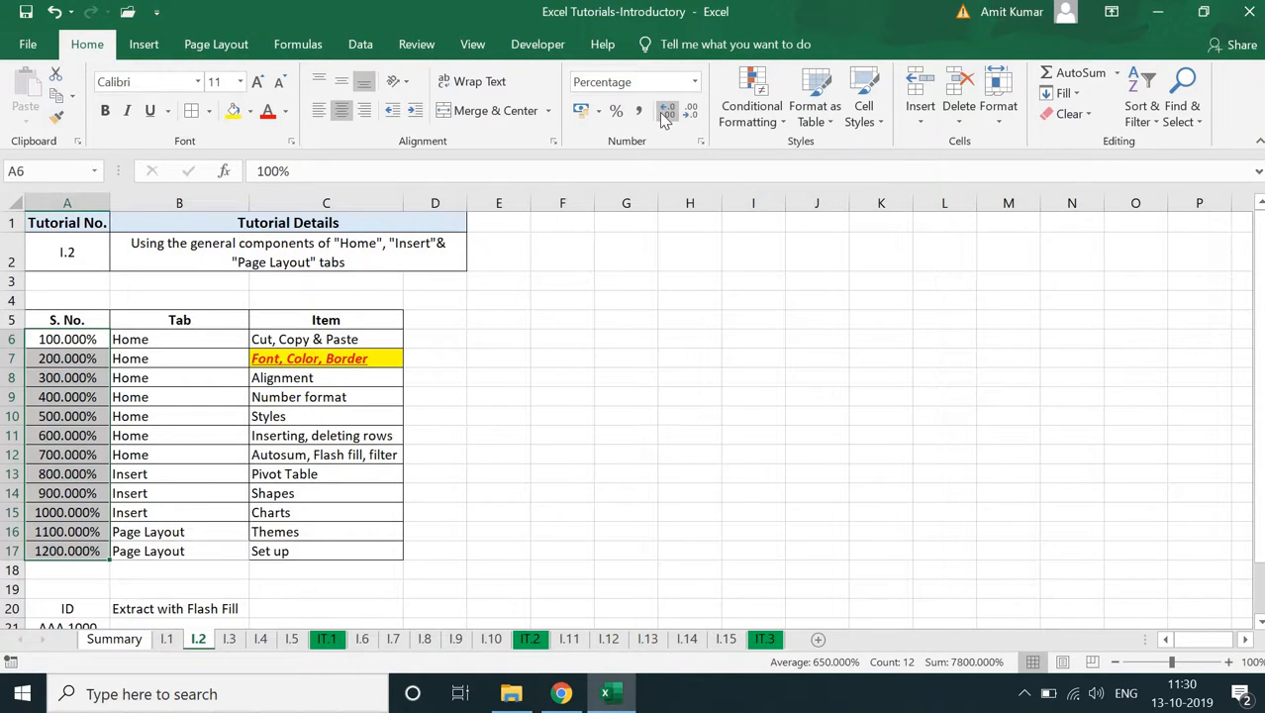
{"action": "left_click", "coordinate": [666, 117]}
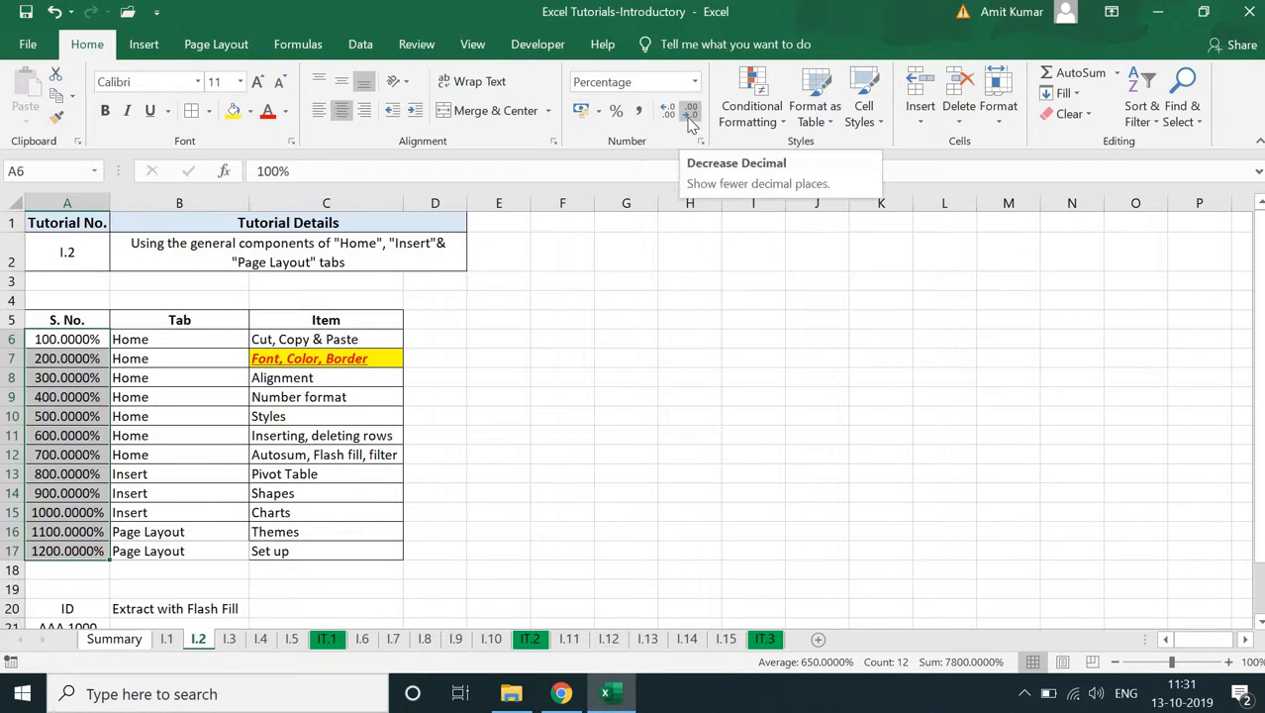
{"action": "left_click", "coordinate": [690, 112]}
{"action": "left_click", "coordinate": [690, 112]}
{"action": "left_click", "coordinate": [690, 112]}
{"action": "left_click", "coordinate": [690, 111]}
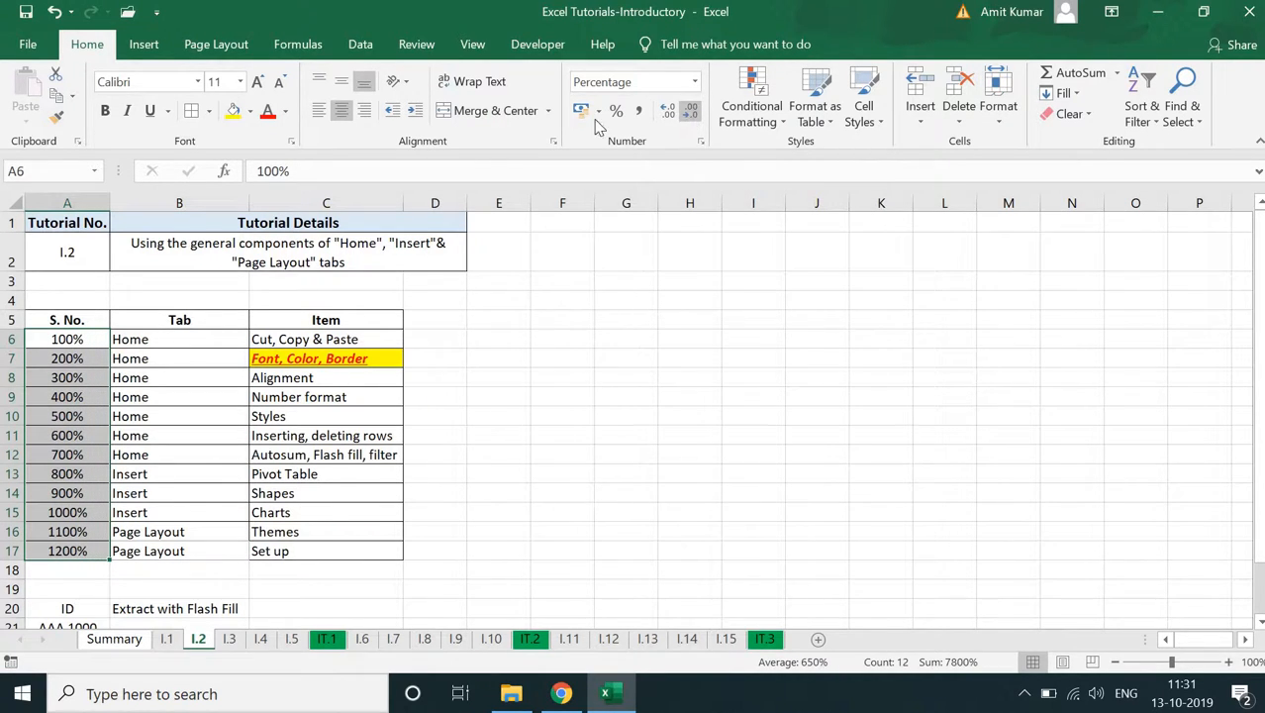
{"action": "left_click", "coordinate": [696, 83]}
{"action": "left_click", "coordinate": [653, 120]}
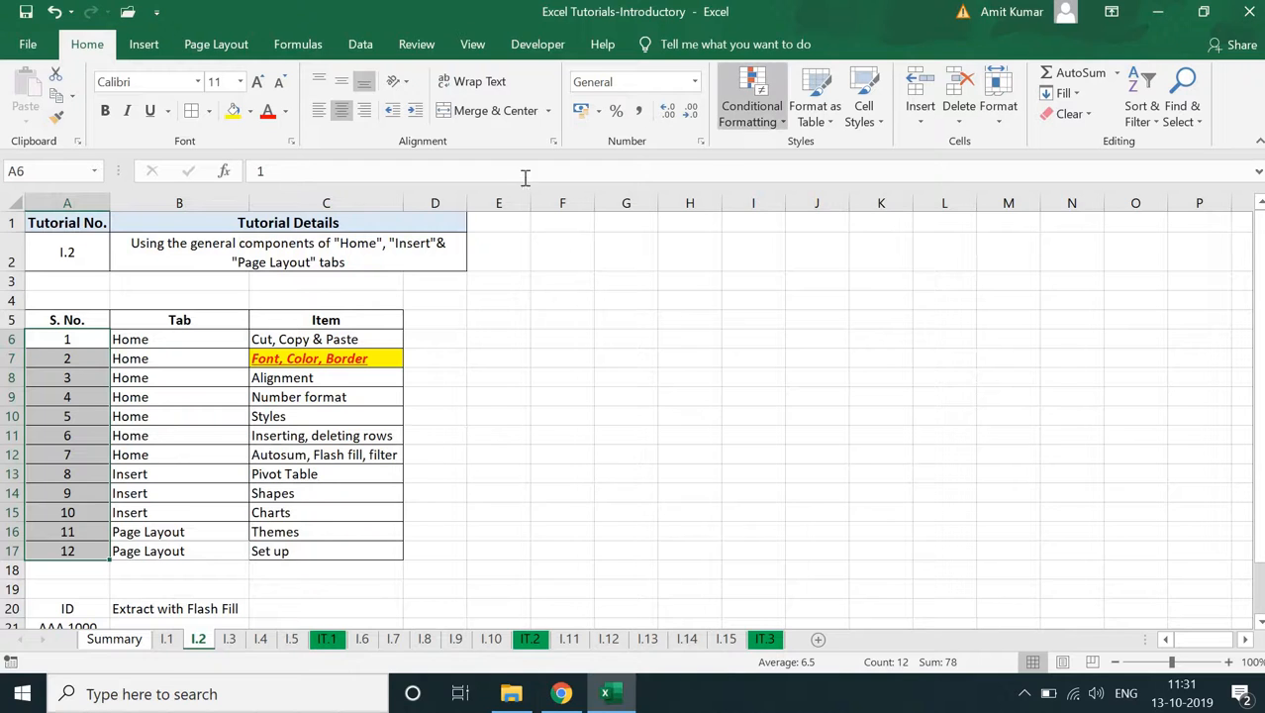
- Apply the Date number format of type *14-03-2012 to the serial numbers in A6:A17
{"action": "left_click", "coordinate": [696, 83]}
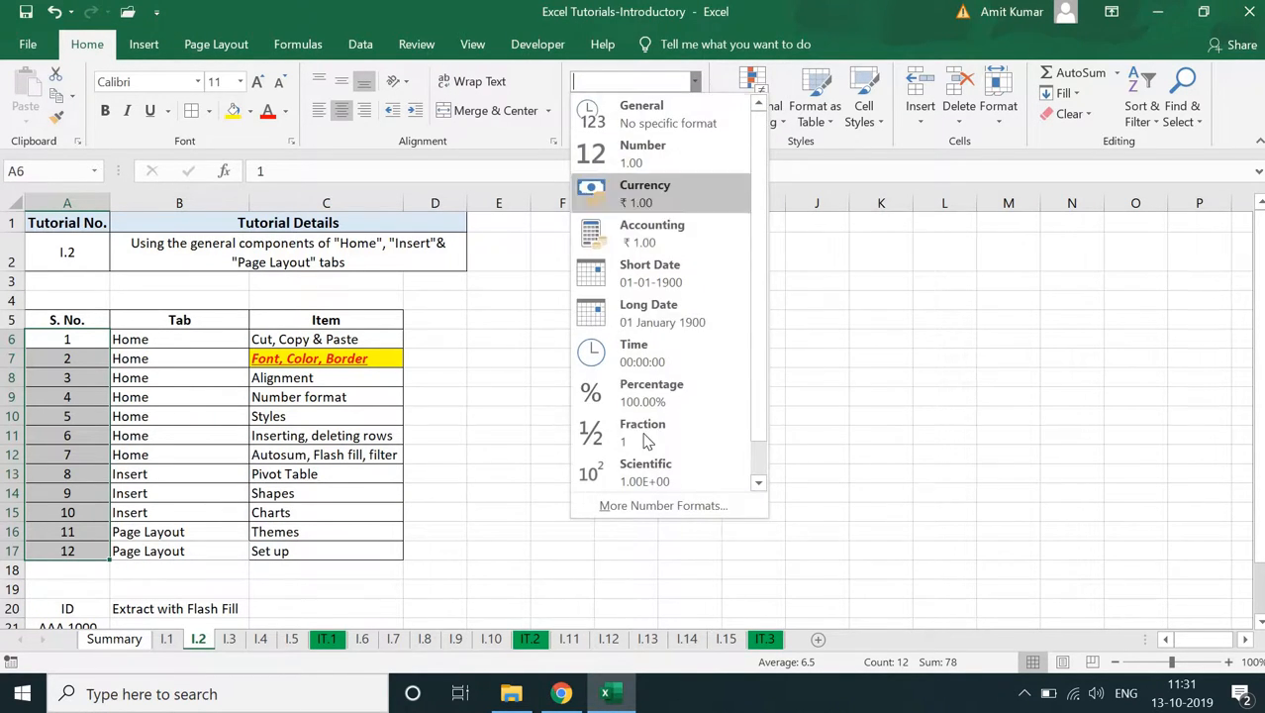
{"action": "left_click", "coordinate": [663, 506]}
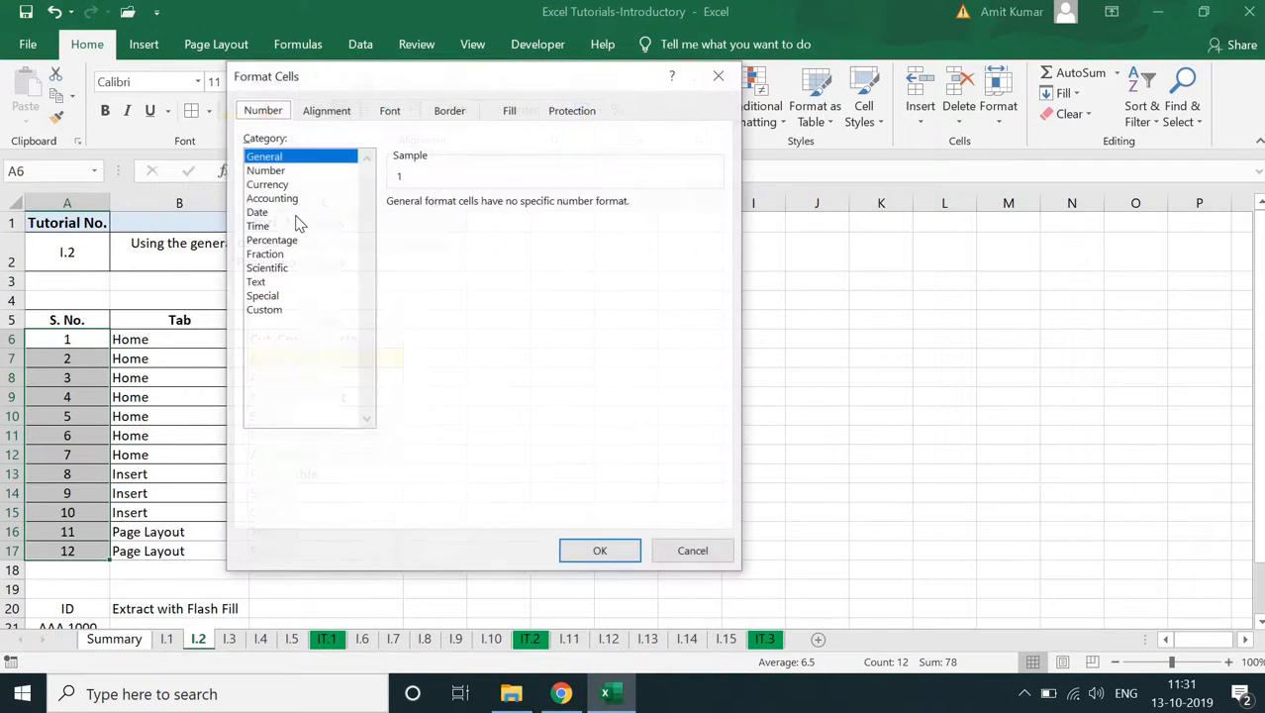
{"action": "left_click", "coordinate": [281, 212]}
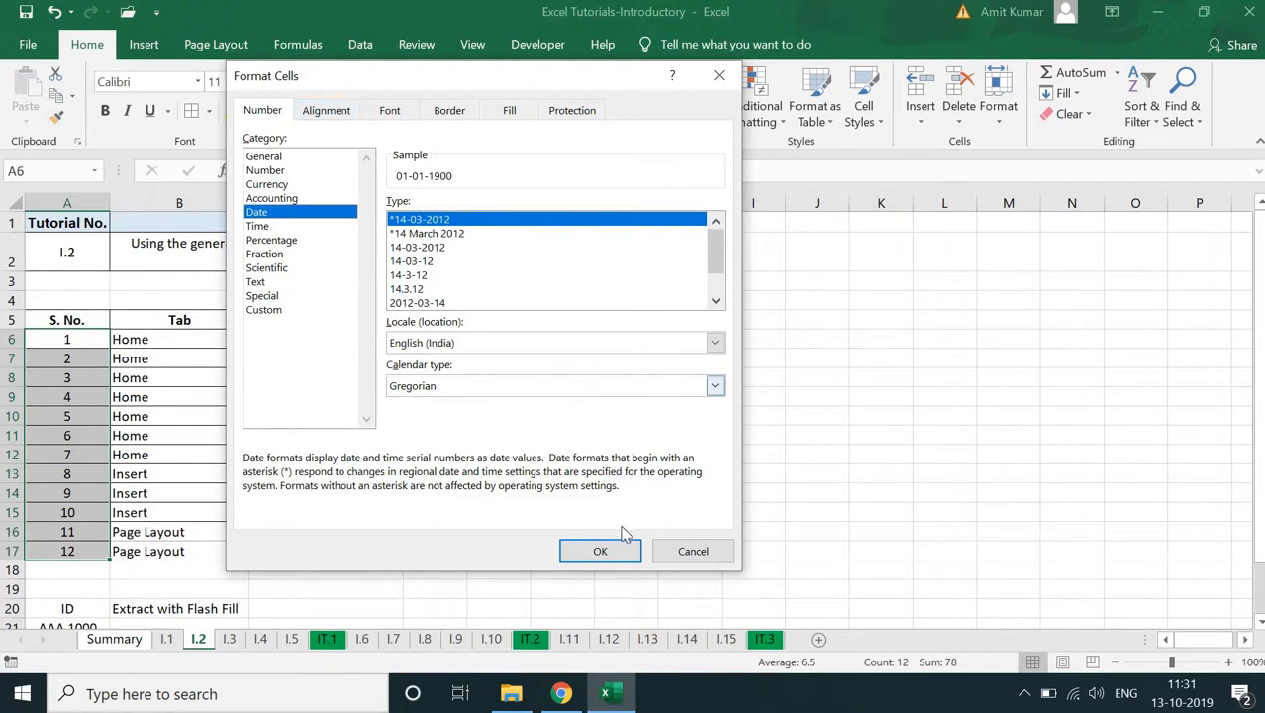
{"action": "left_click", "coordinate": [601, 550]}
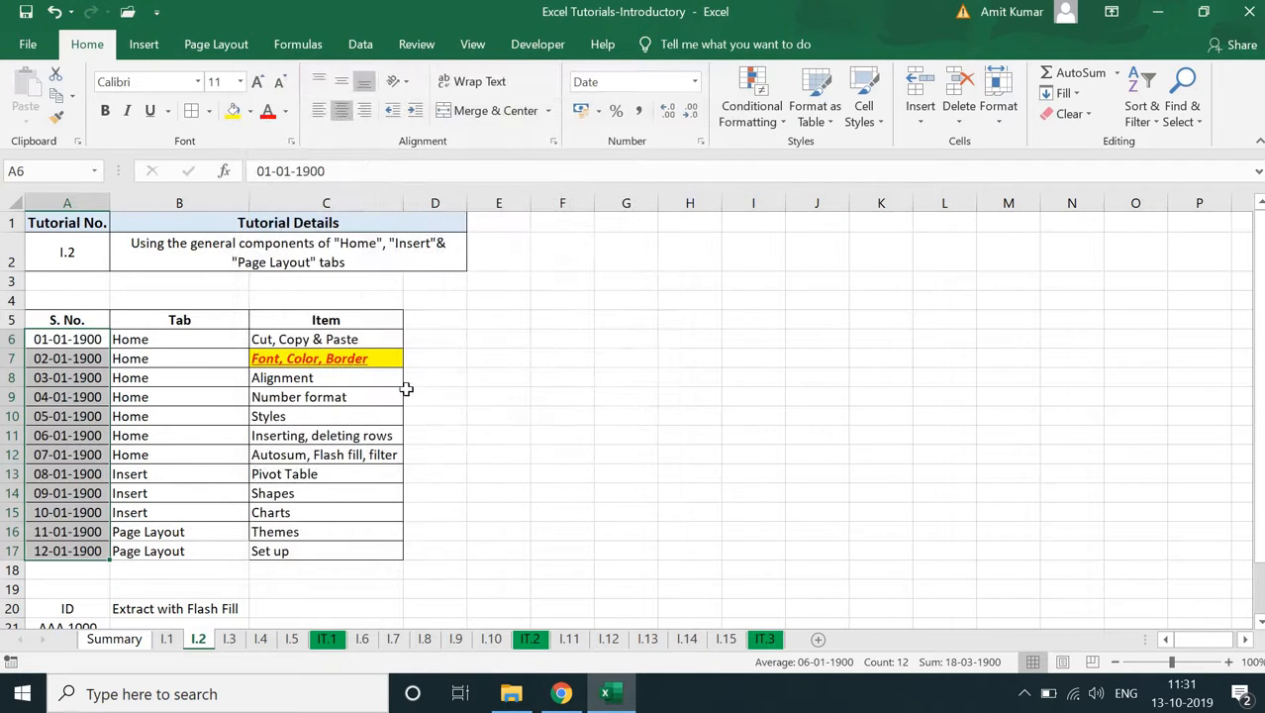
{"action": "left_click", "coordinate": [313, 423]}
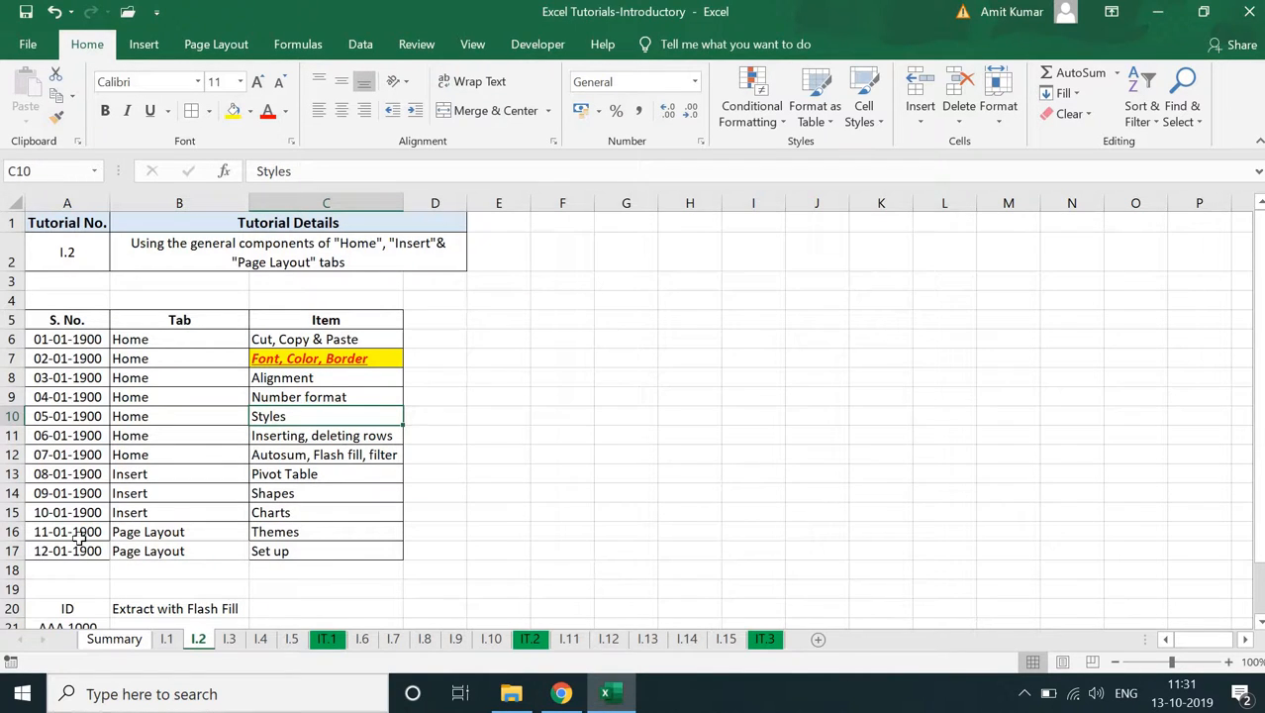
- Reset the number format of A6:A17 from Date to General
{"action": "left_click_drag", "start_coordinate": [67, 339], "coordinate": [67, 551]}
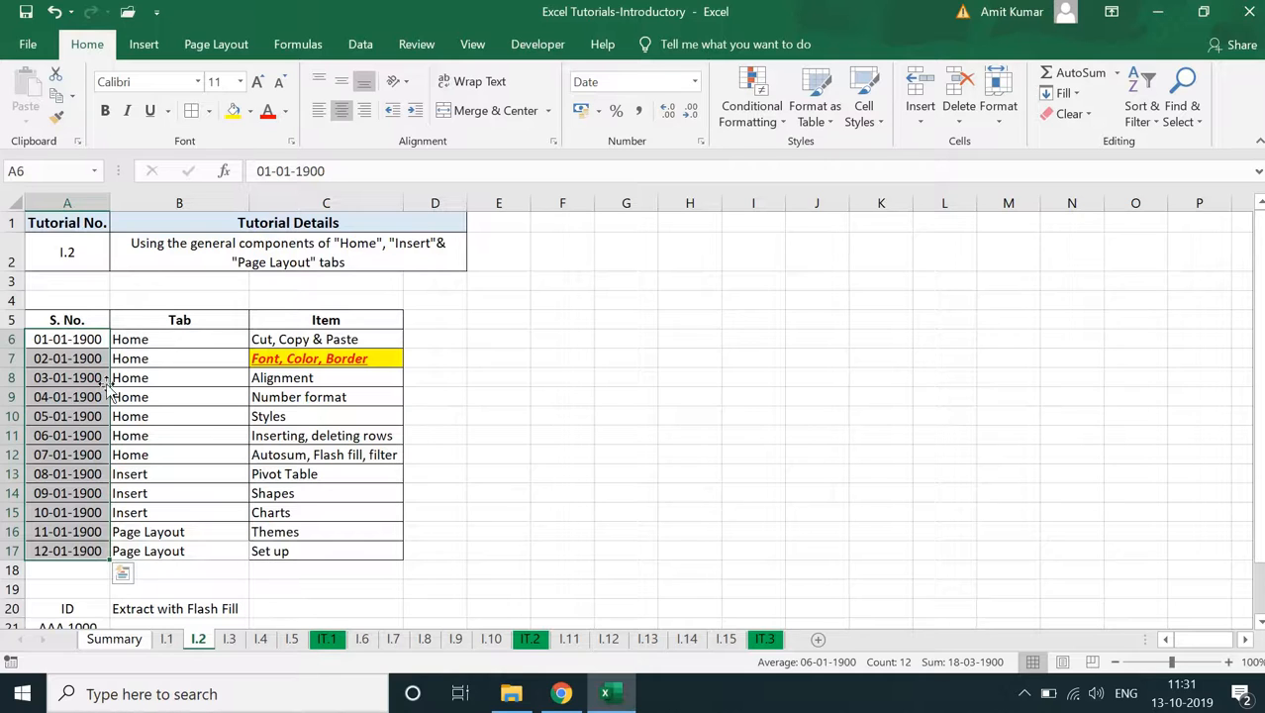
{"action": "left_click", "coordinate": [695, 81]}
{"action": "left_click", "coordinate": [673, 105]}
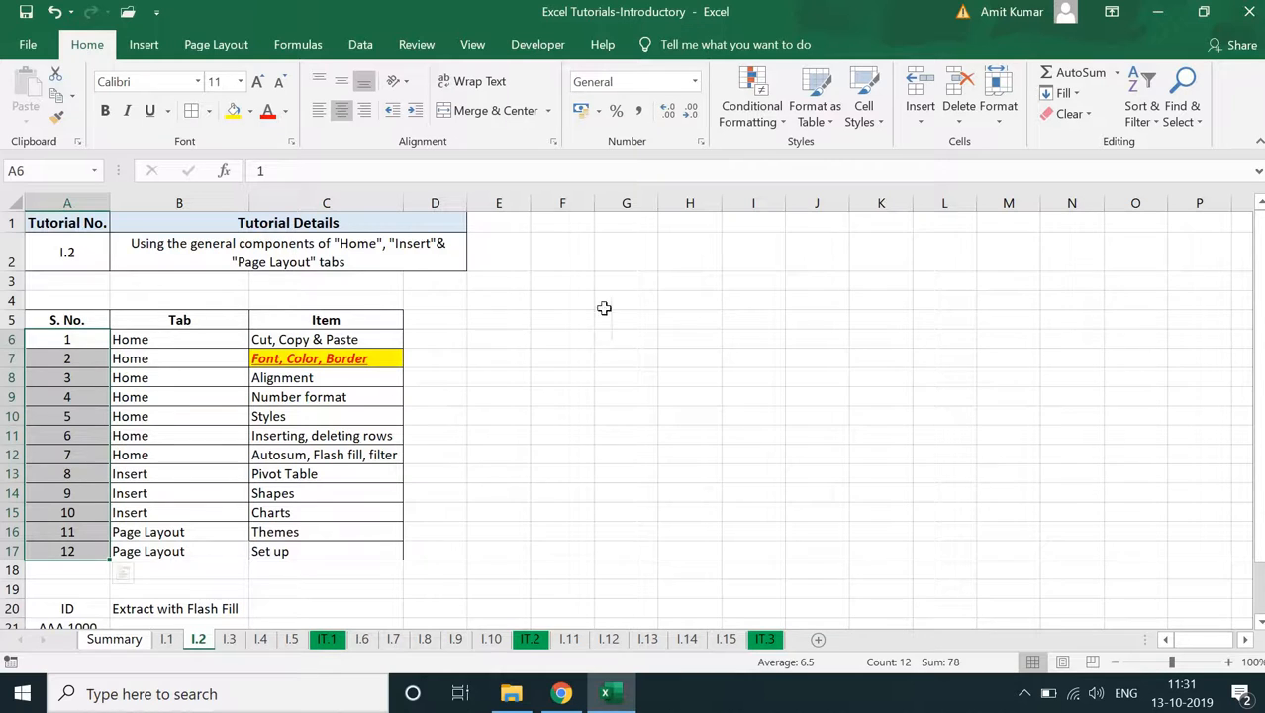
- Select the Styles item in C10 and review the Highlight Cells Rules options of Conditional Formatting
{"action": "left_click", "coordinate": [358, 413]}
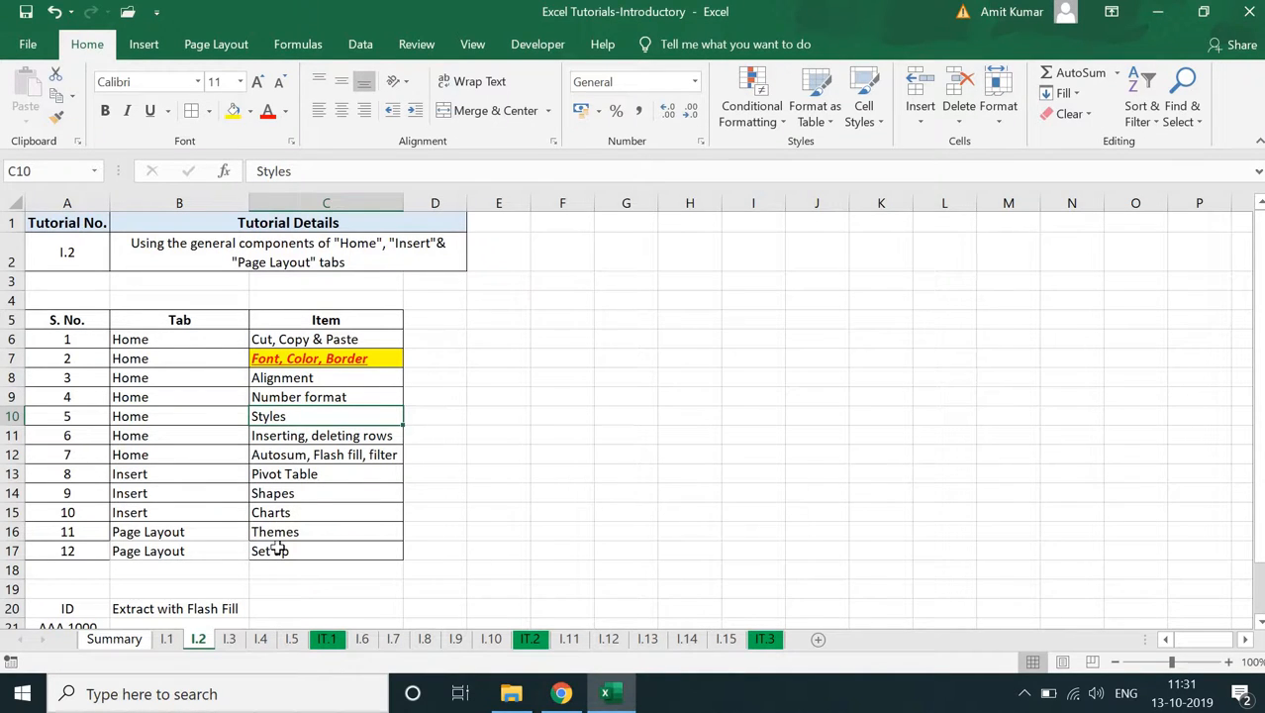
{"action": "left_click", "coordinate": [772, 132]}
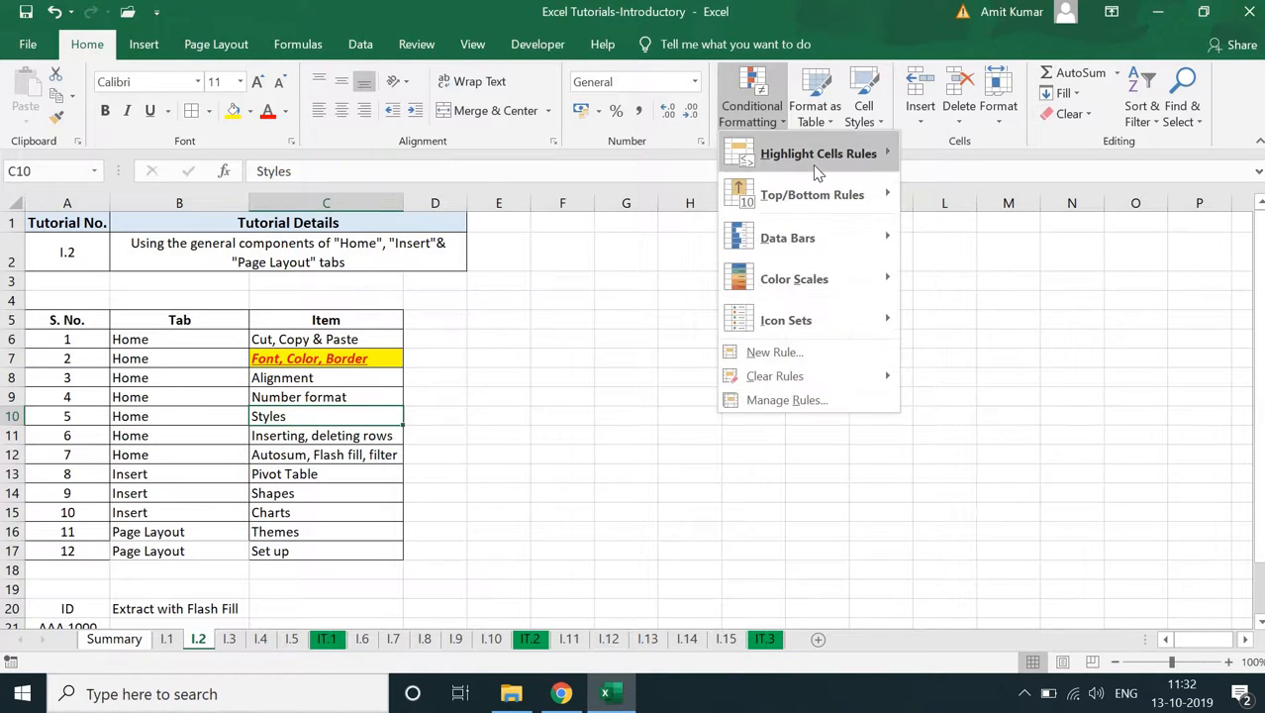
{"action": "mouse_move", "coordinate": [816, 170]}
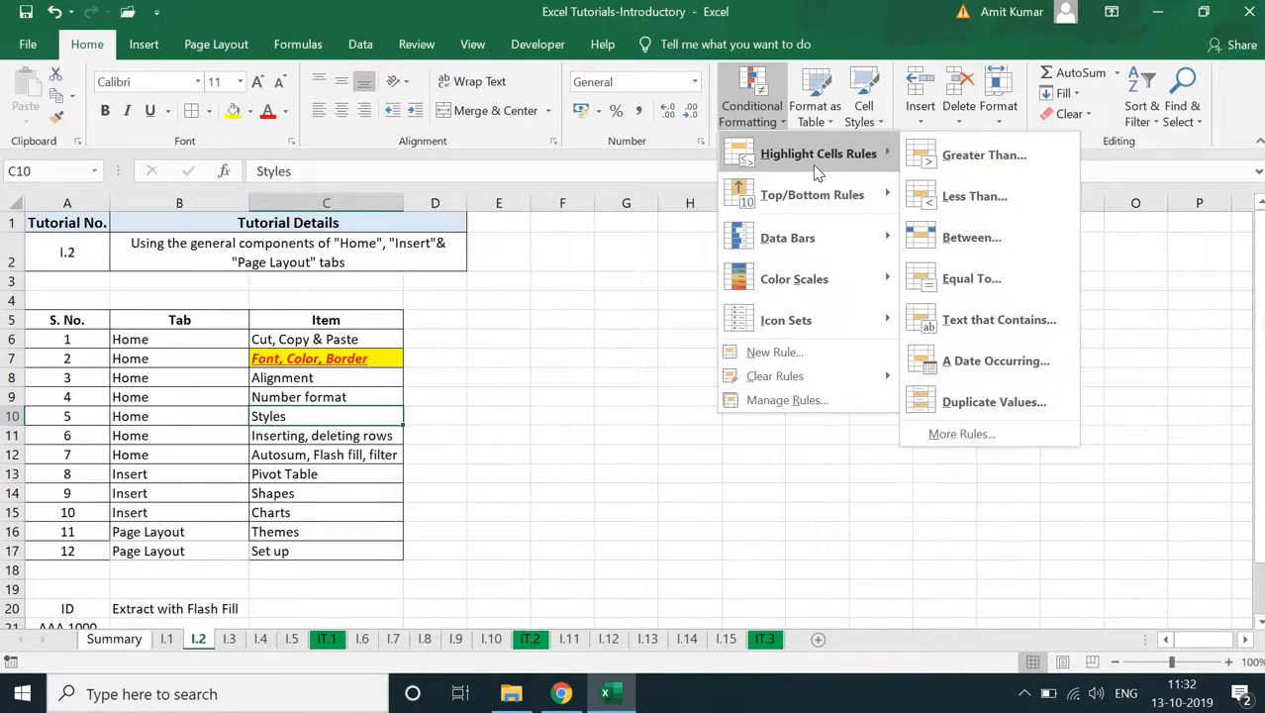
{"action": "left_click", "coordinate": [87, 381]}
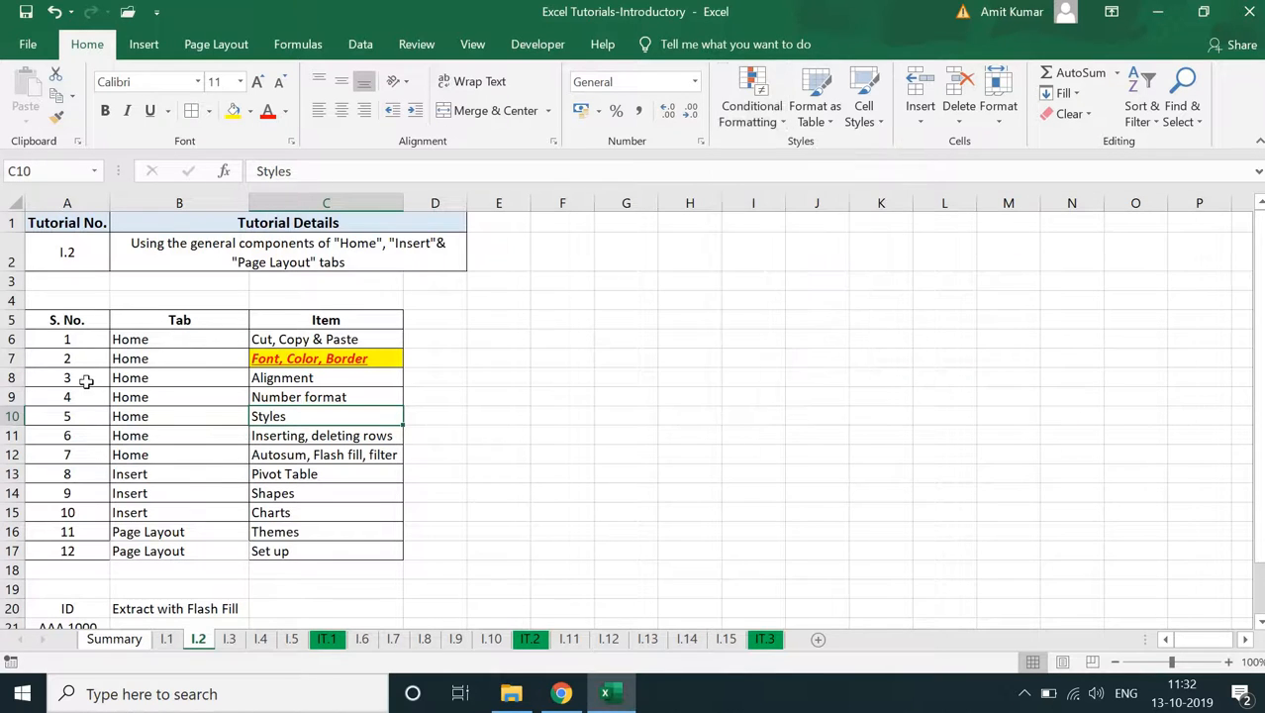
- Add a Greater Than 5 highlight rule with Light Red Fill with Dark Red Text to the serial number in A6
{"action": "left_click", "coordinate": [71, 338]}
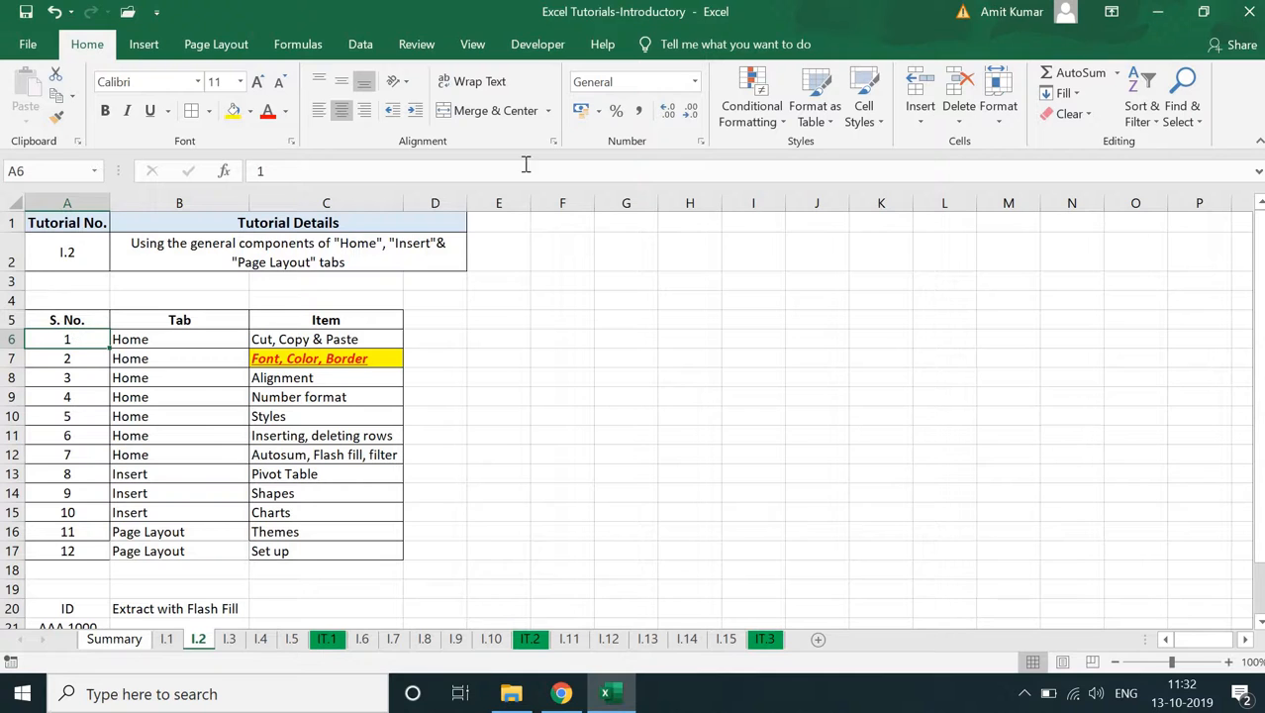
{"action": "left_click", "coordinate": [743, 121]}
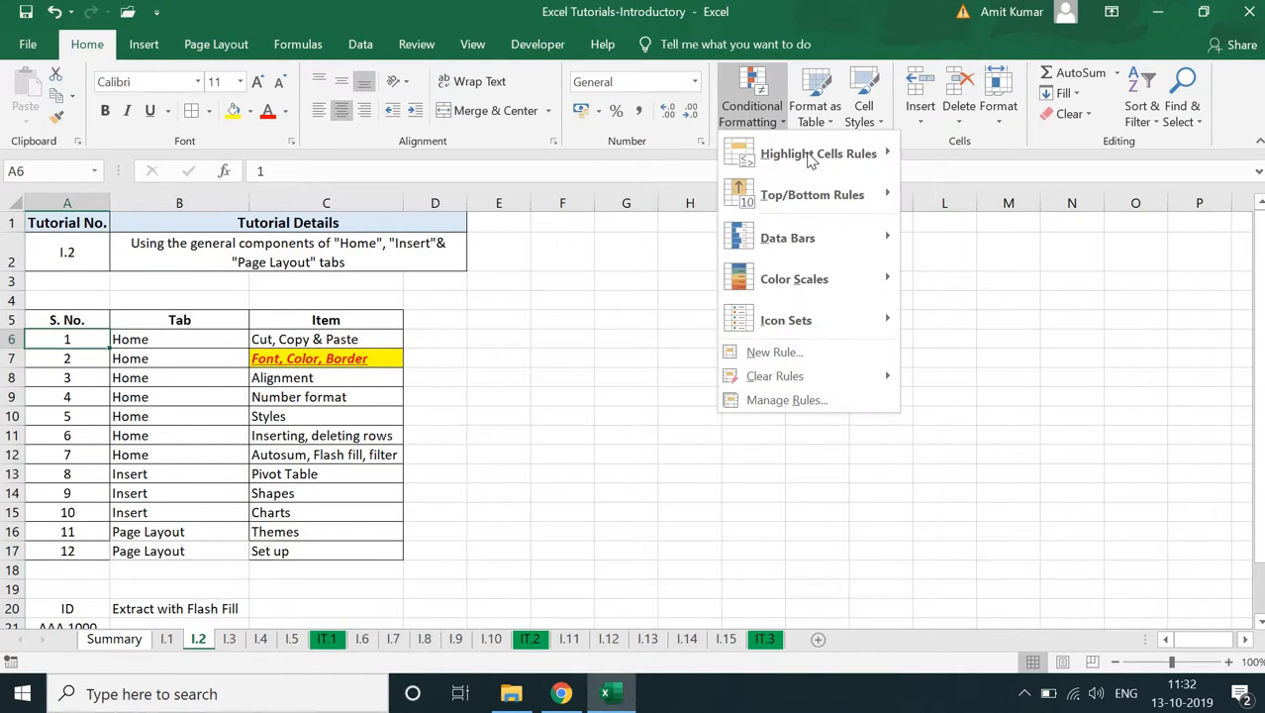
{"action": "mouse_move", "coordinate": [822, 153]}
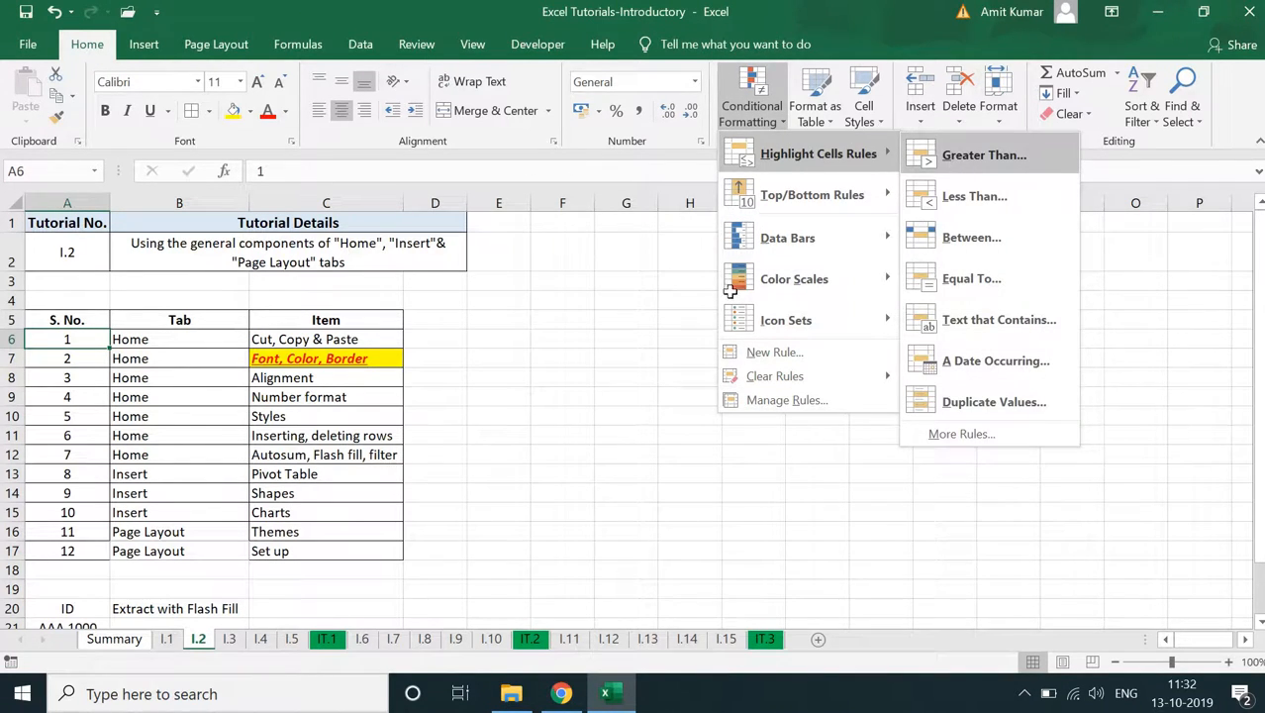
{"action": "left_click", "coordinate": [954, 157]}
{"action": "type", "text": "5"}
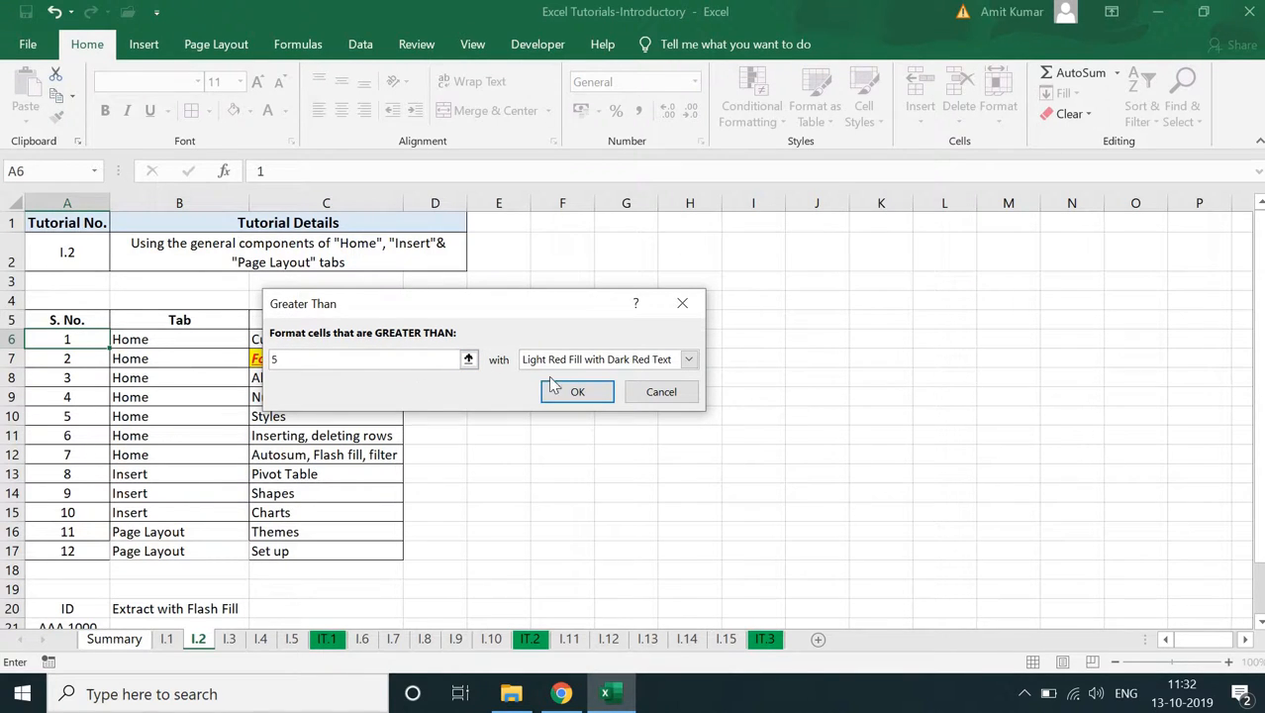
{"action": "left_click", "coordinate": [689, 360]}
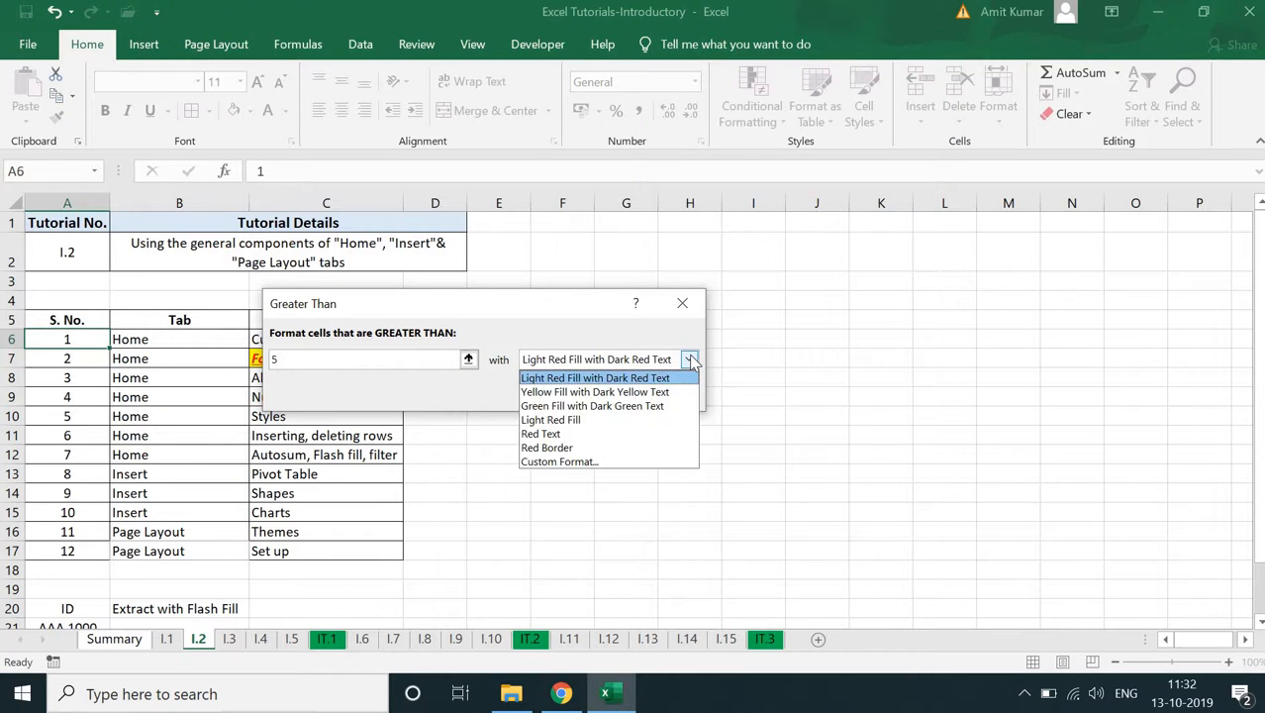
{"action": "left_click", "coordinate": [690, 360]}
{"action": "left_click", "coordinate": [578, 391]}
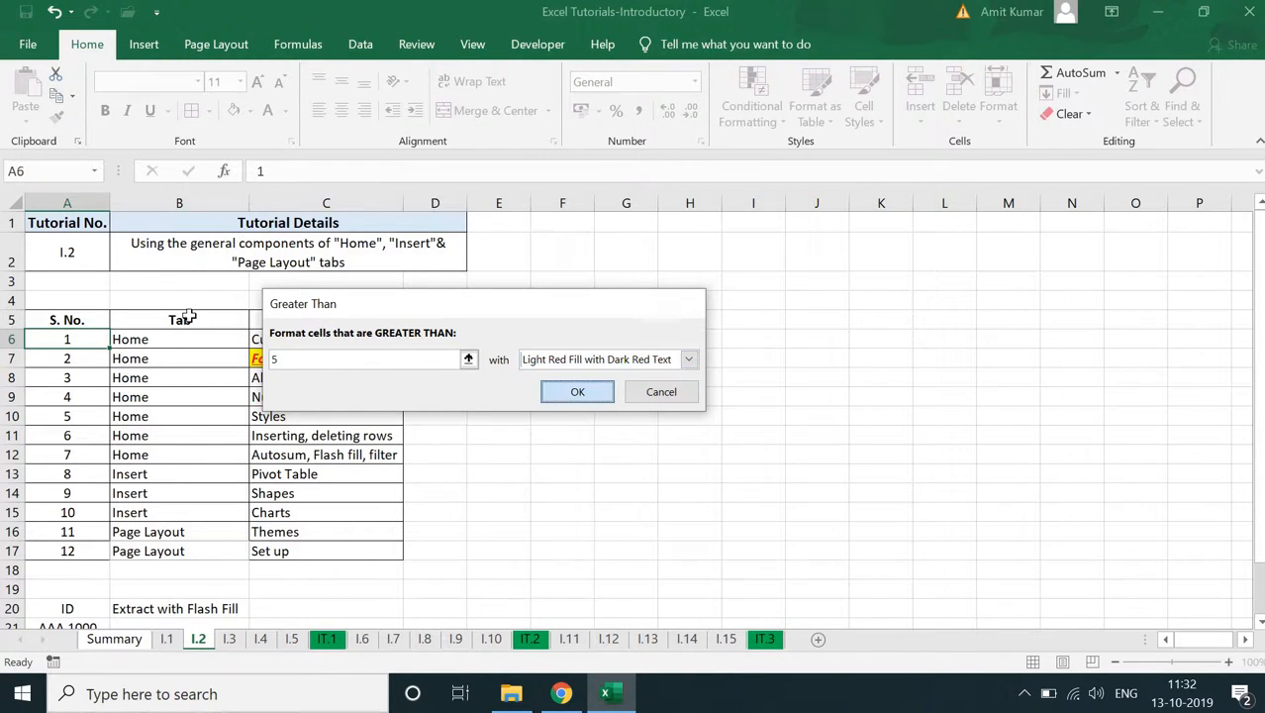
- Test the highlight rule by entering 6 in A6, and undo the entry
{"action": "type", "text": "6"}
{"action": "key", "text": "Return"}
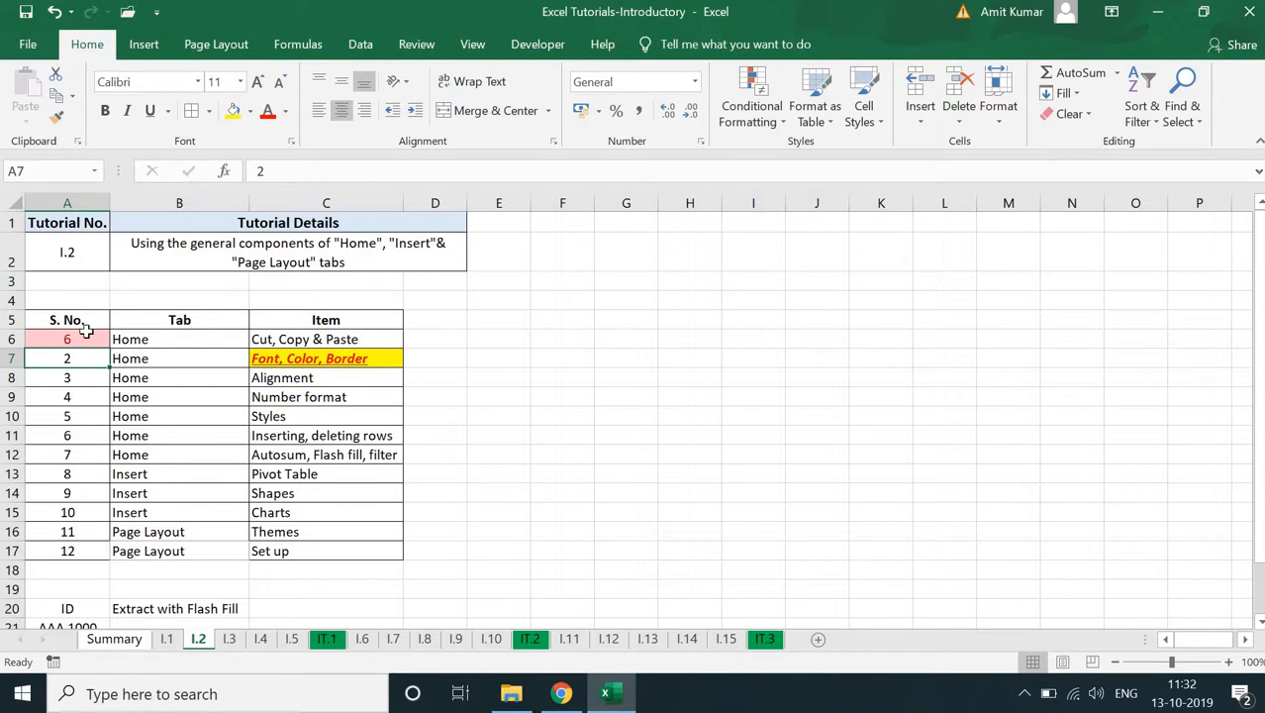
{"action": "key", "text": "ctrl+z"}
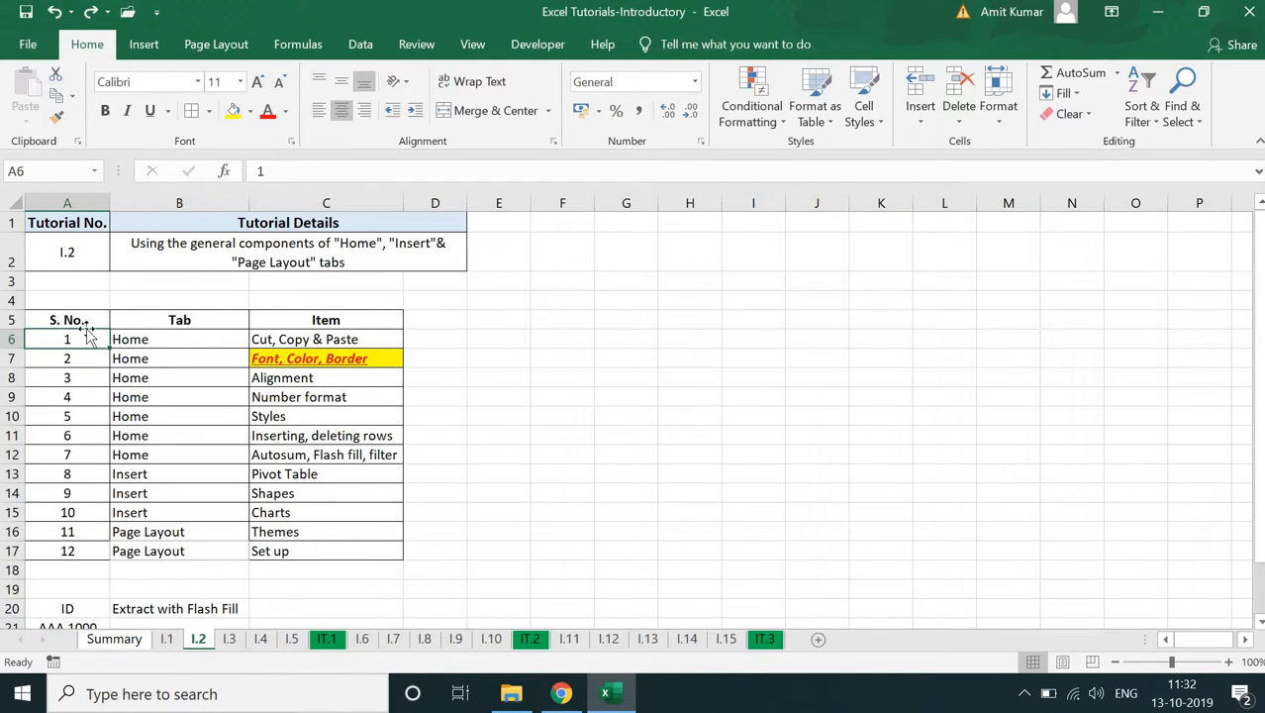
- Review the Data Bars and Color Scales options of Conditional Formatting for A6 without applying any
{"action": "left_click", "coordinate": [754, 129]}
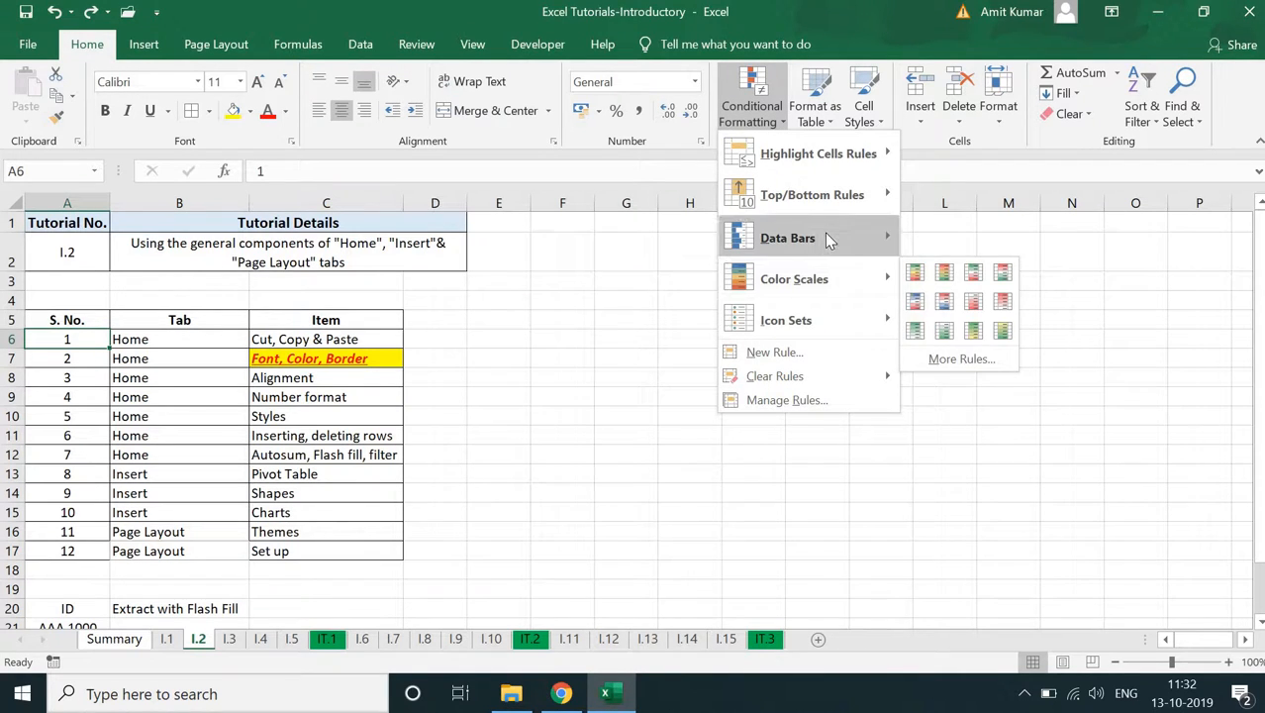
{"action": "mouse_move", "coordinate": [829, 240]}
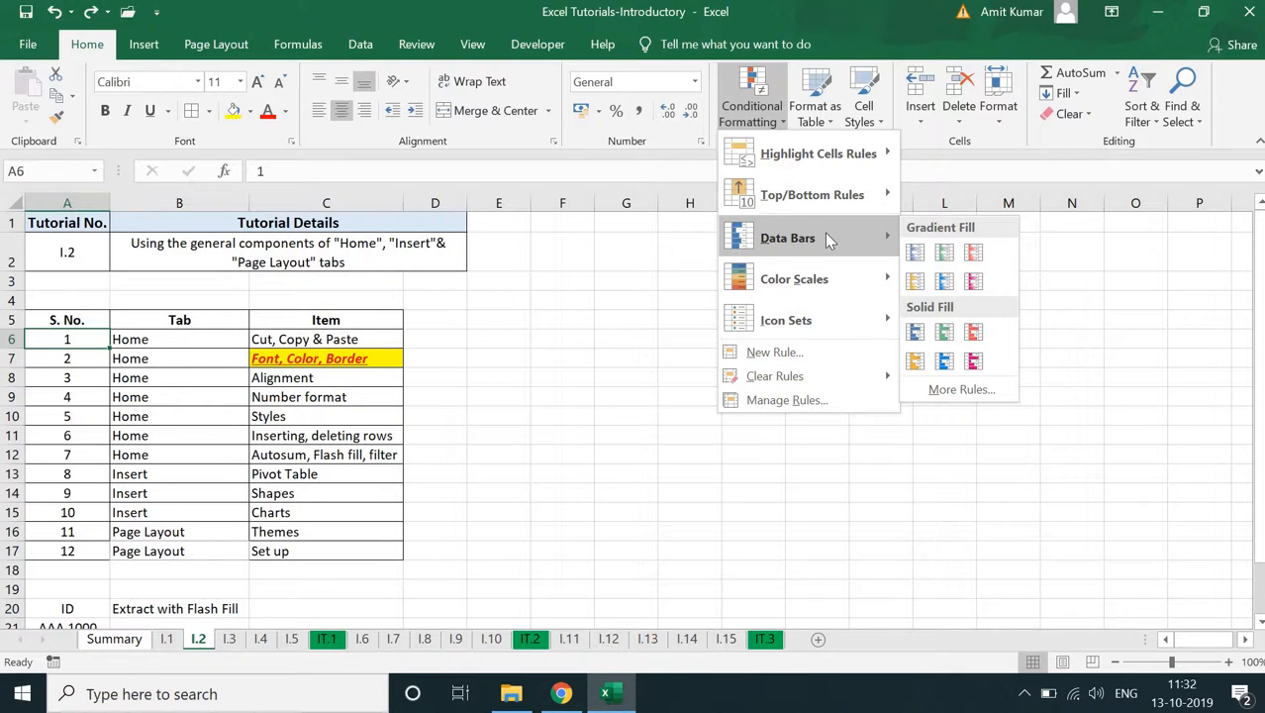
{"action": "key", "text": "Escape"}
{"action": "key", "text": "Escape"}
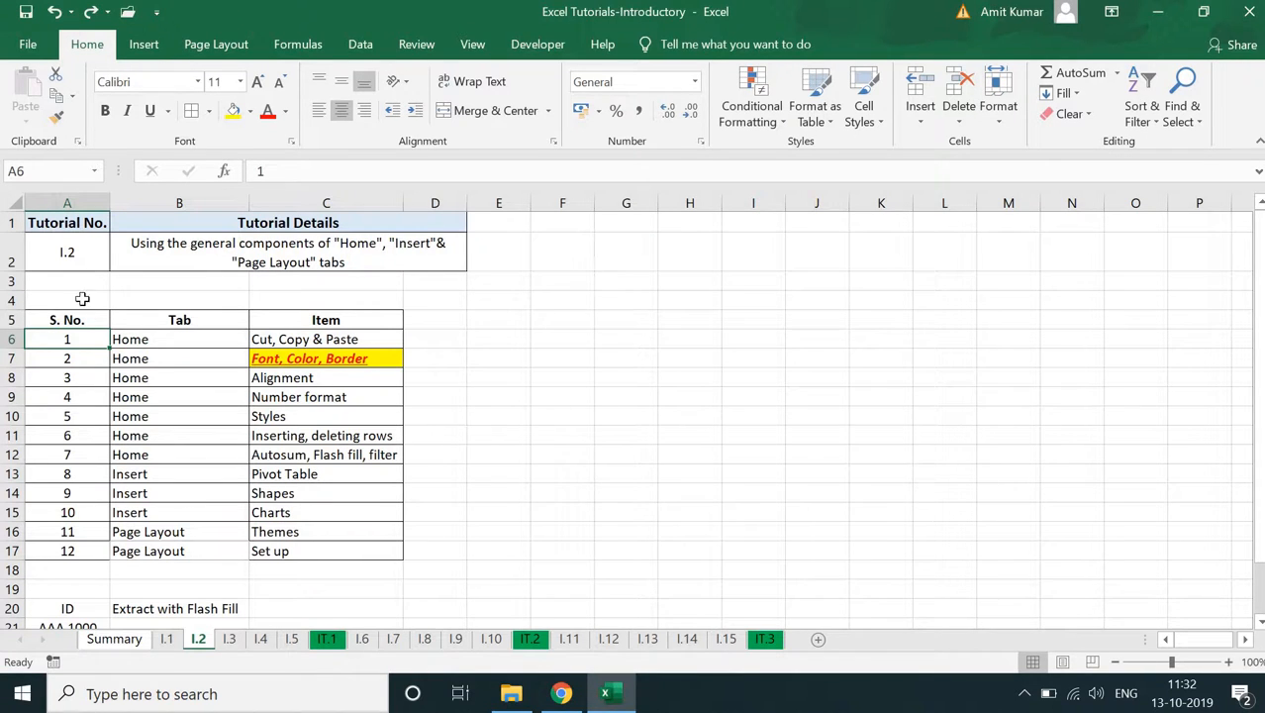
- Format A5:C17 as a table with headers in the Blue, Table Style Medium 2 style
{"action": "left_click_drag", "start_coordinate": [67, 319], "coordinate": [294, 550]}
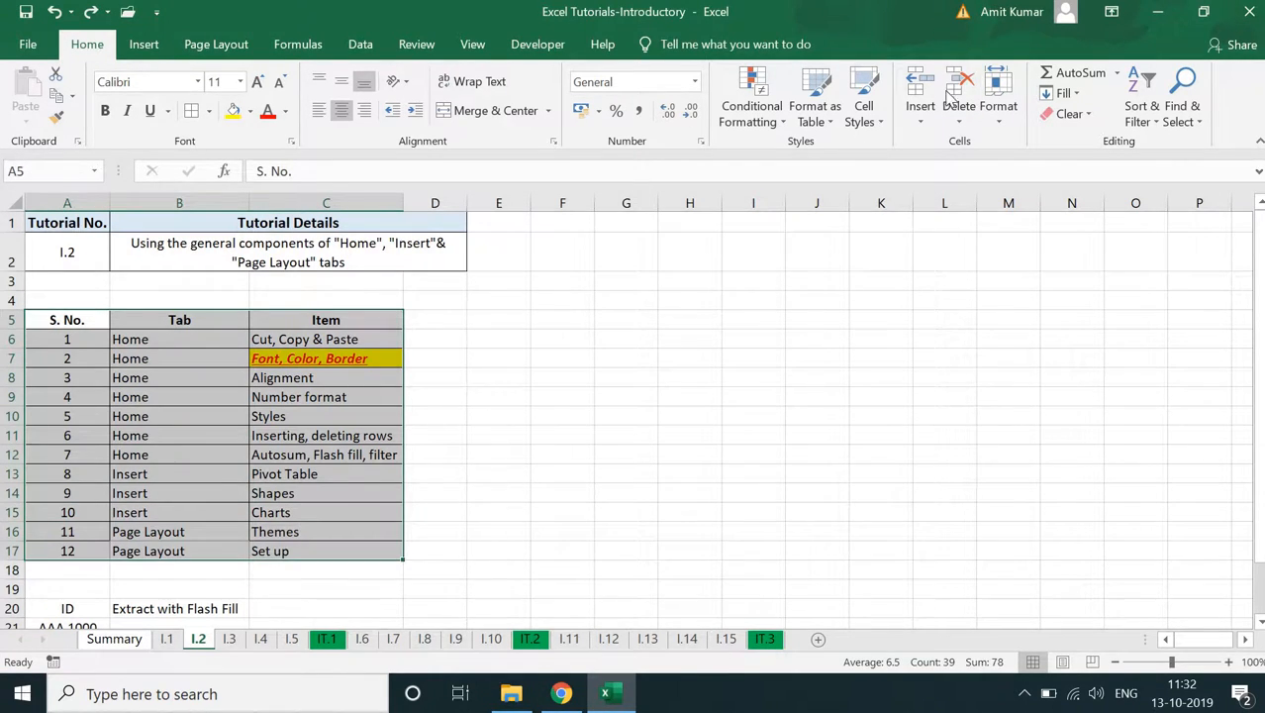
{"action": "left_click", "coordinate": [816, 111]}
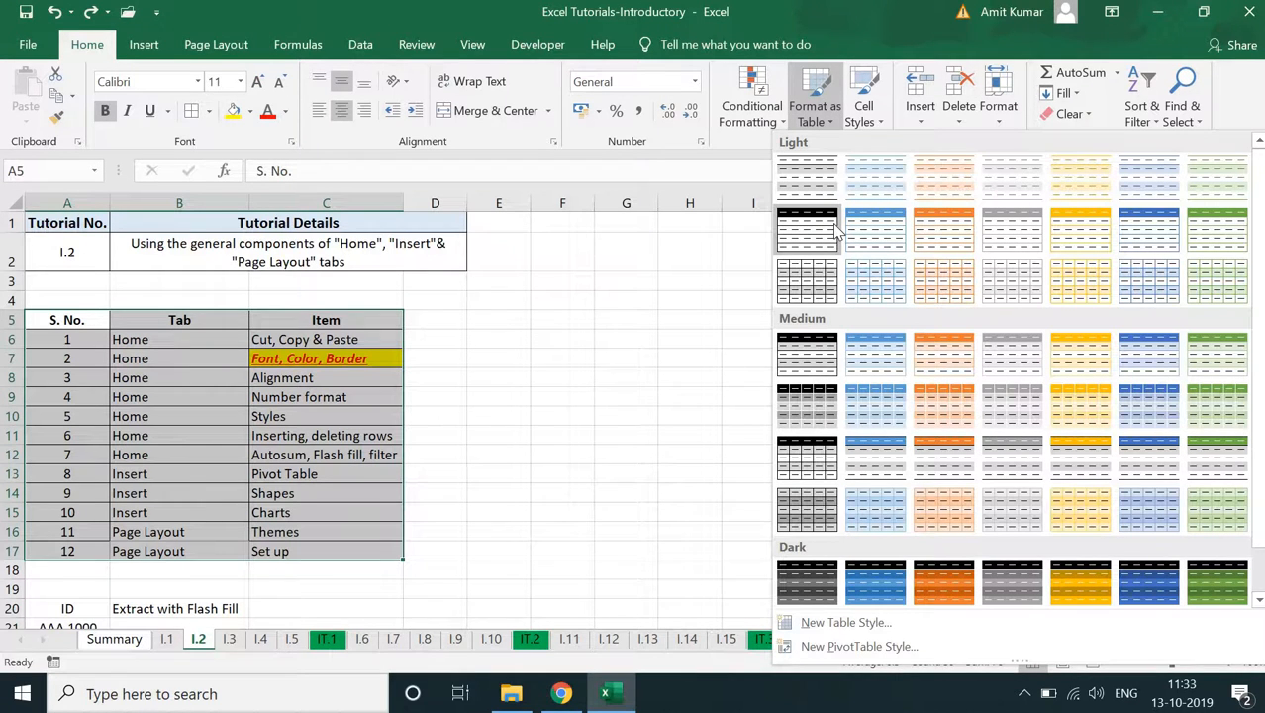
{"action": "left_click", "coordinate": [852, 359]}
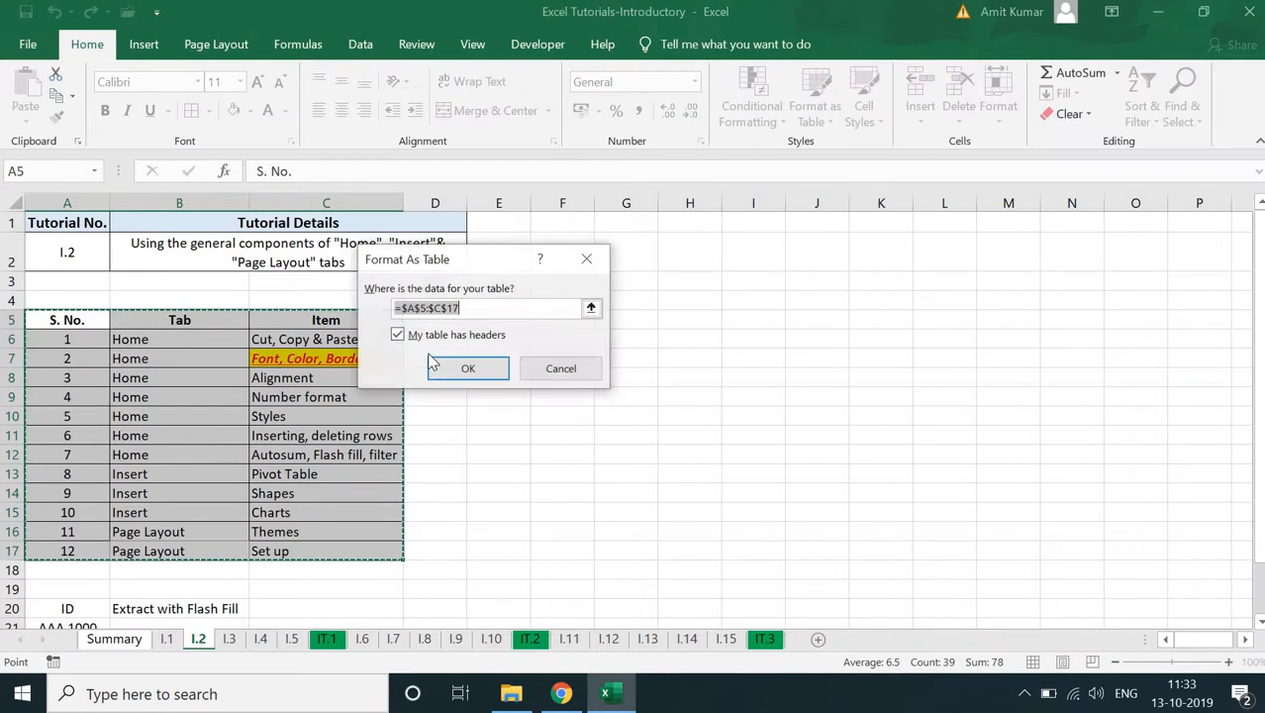
{"action": "left_click", "coordinate": [432, 358]}
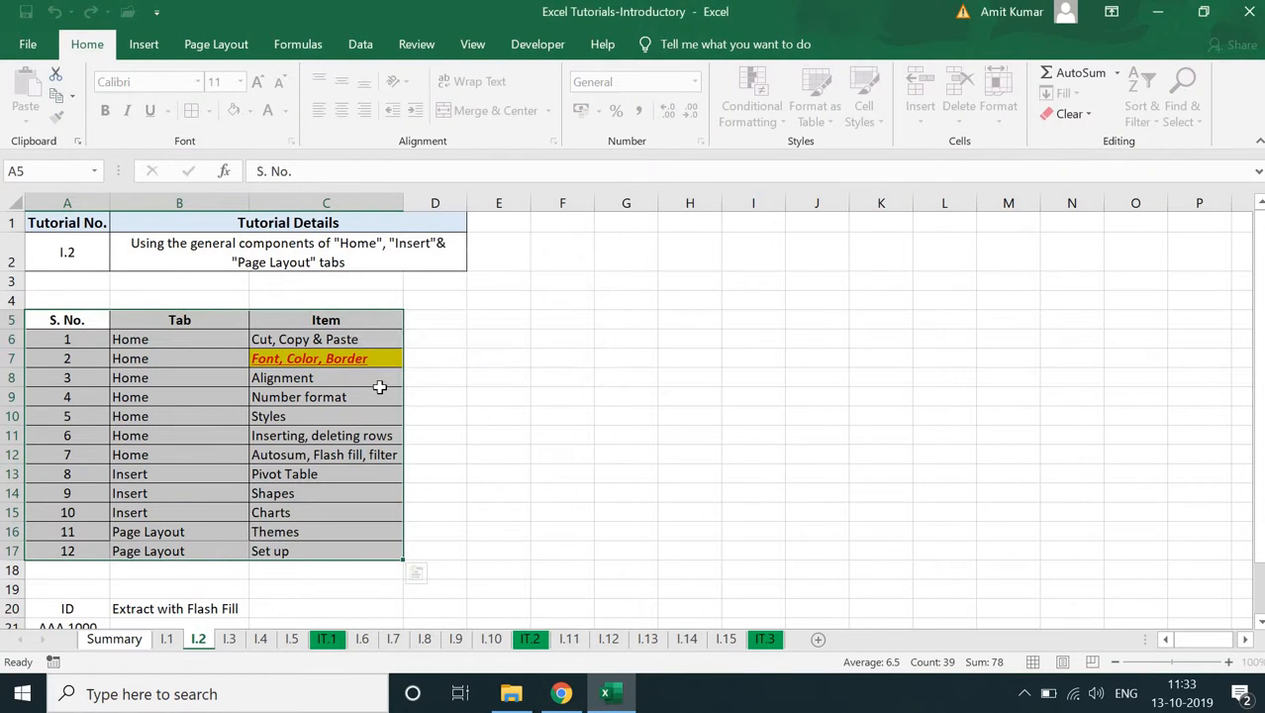
{"action": "left_click", "coordinate": [489, 391]}
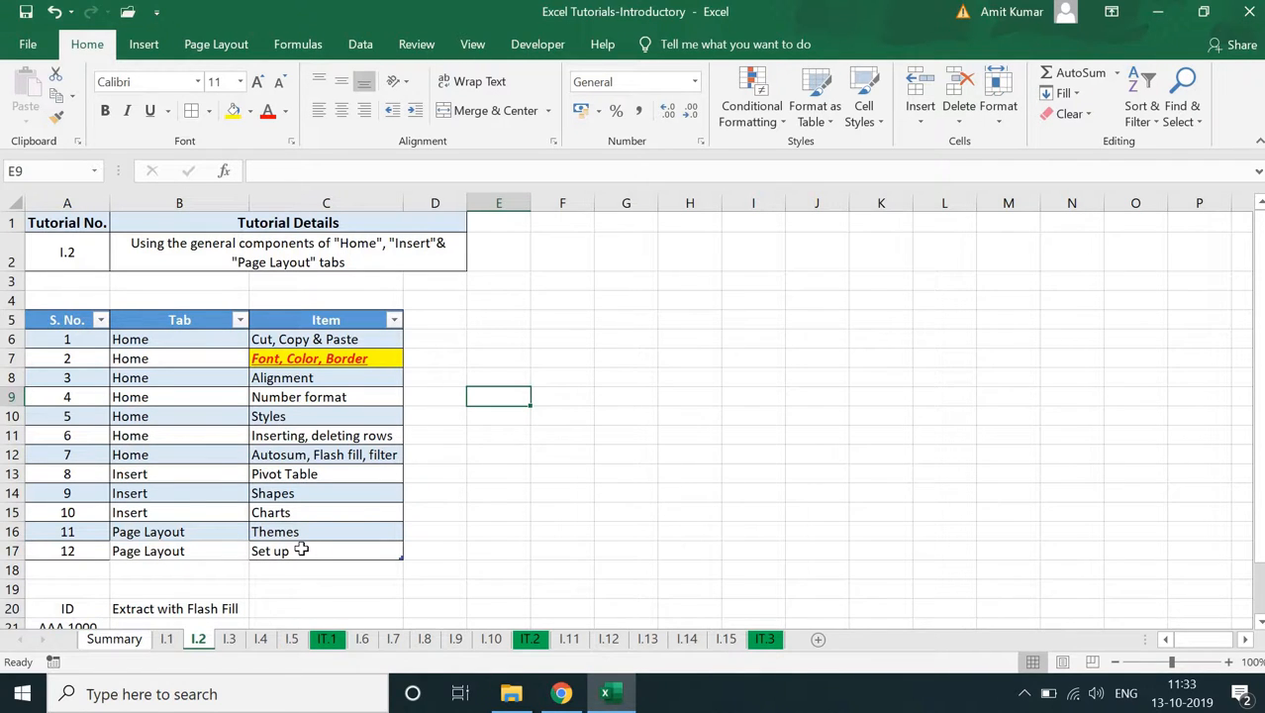
- Review the sort and filter options of the S. No. column and undo the table formatting
{"action": "left_click", "coordinate": [101, 320]}
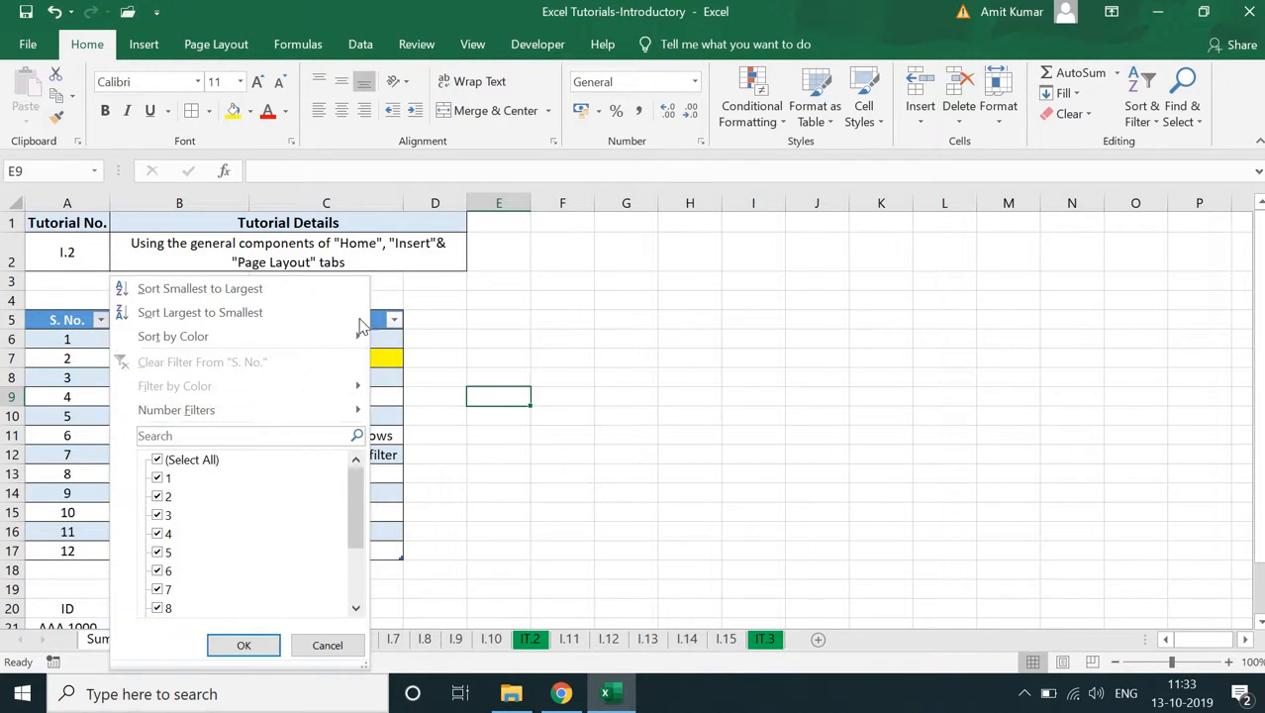
{"action": "left_click", "coordinate": [650, 353]}
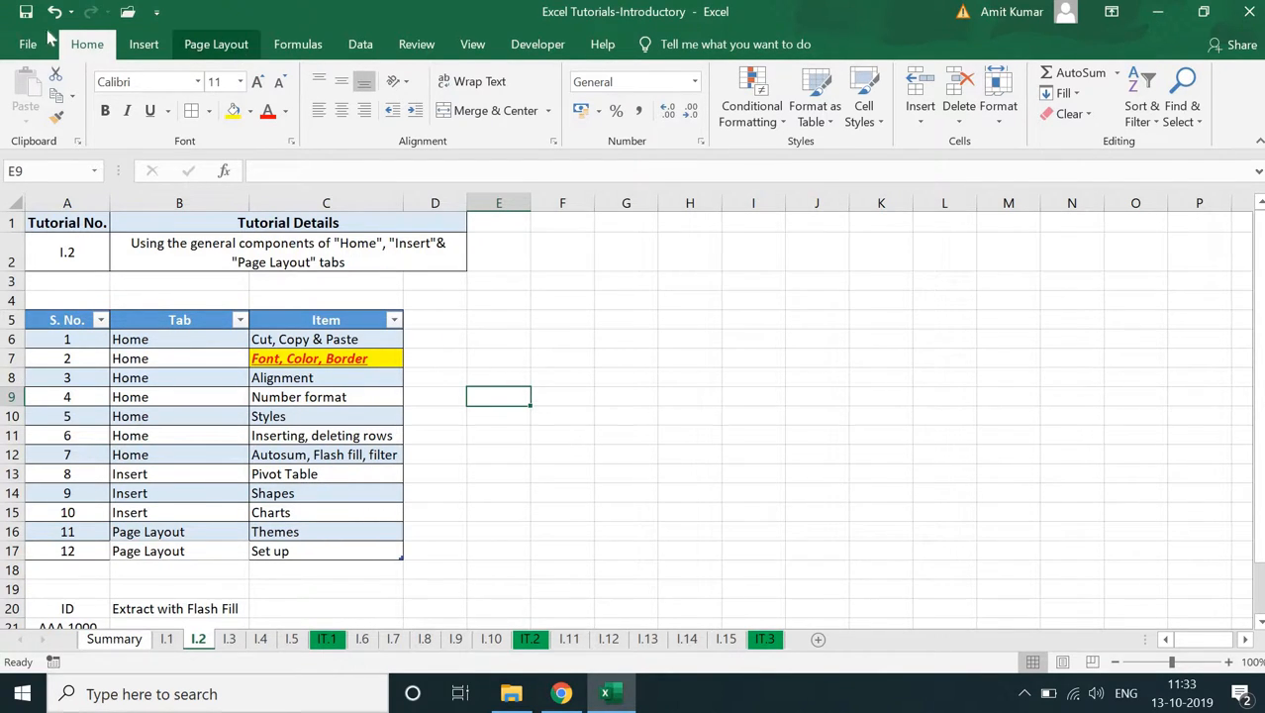
{"action": "key", "text": "ctrl+z"}
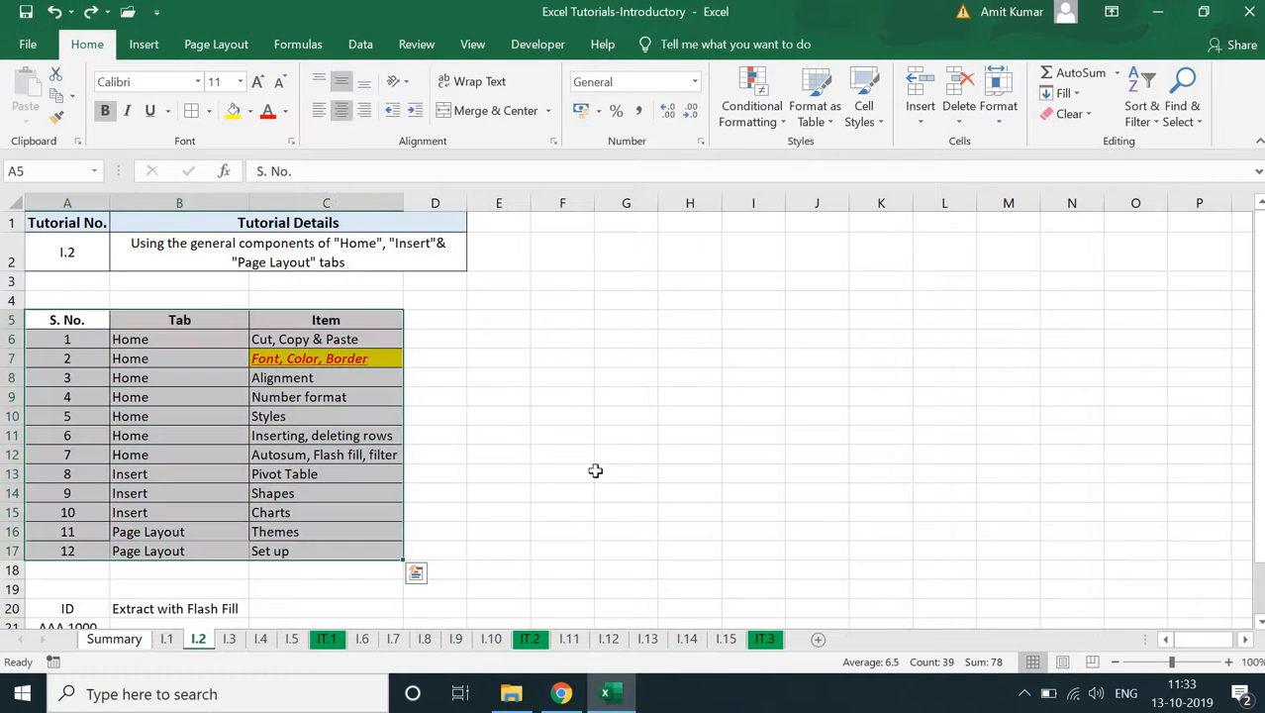
{"action": "left_click", "coordinate": [595, 473]}
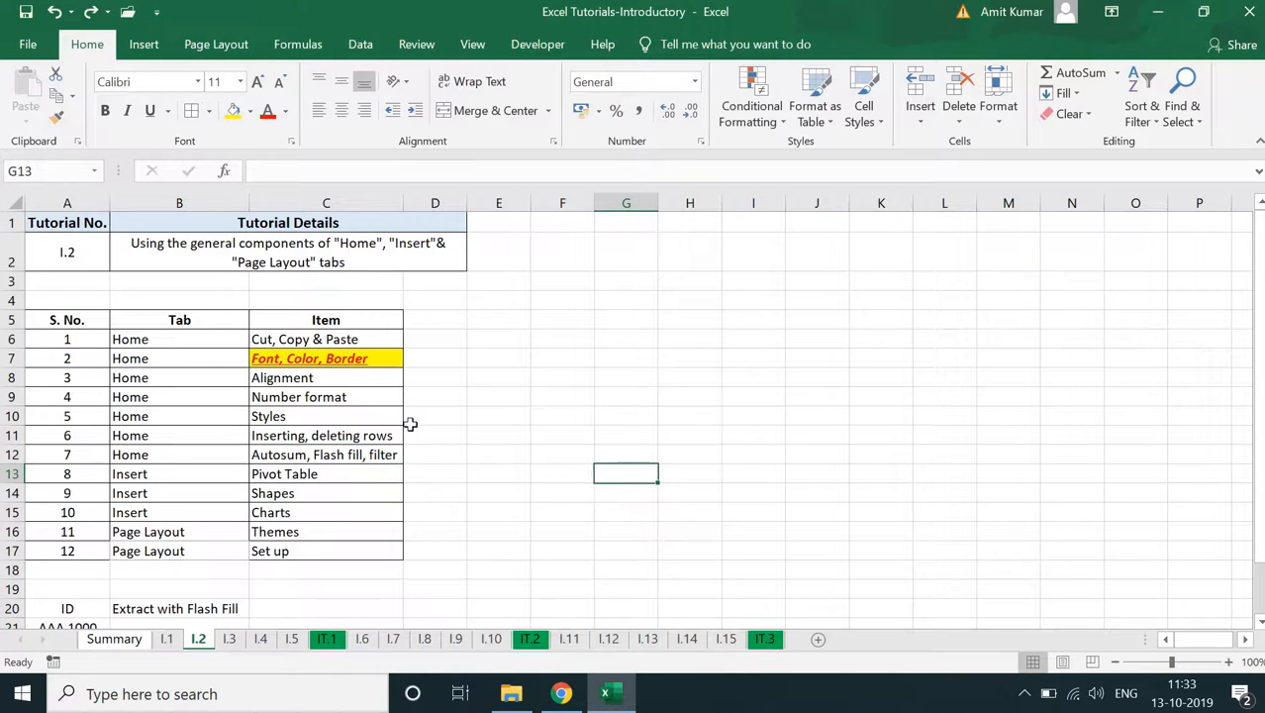
- Preview the Cell Styles on the Inserting, deleting rows item in C11 and review the Format options for cells
{"action": "left_click", "coordinate": [302, 433]}
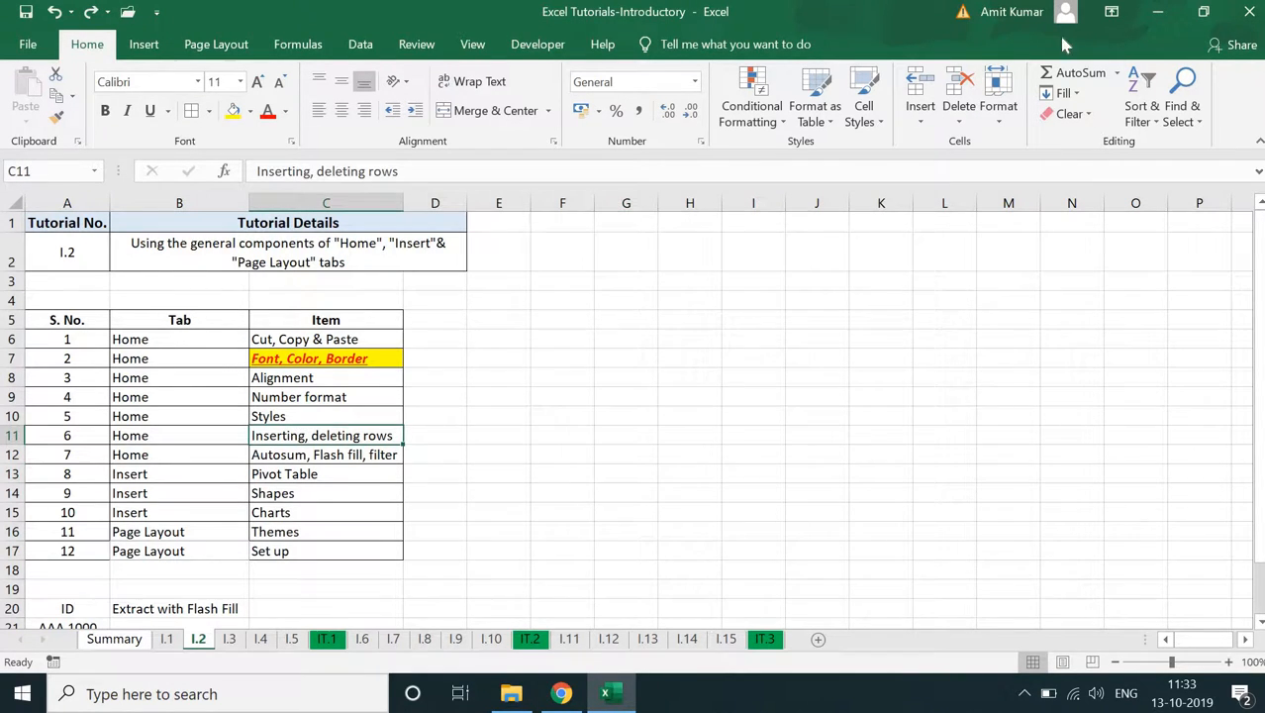
{"action": "left_click", "coordinate": [881, 118]}
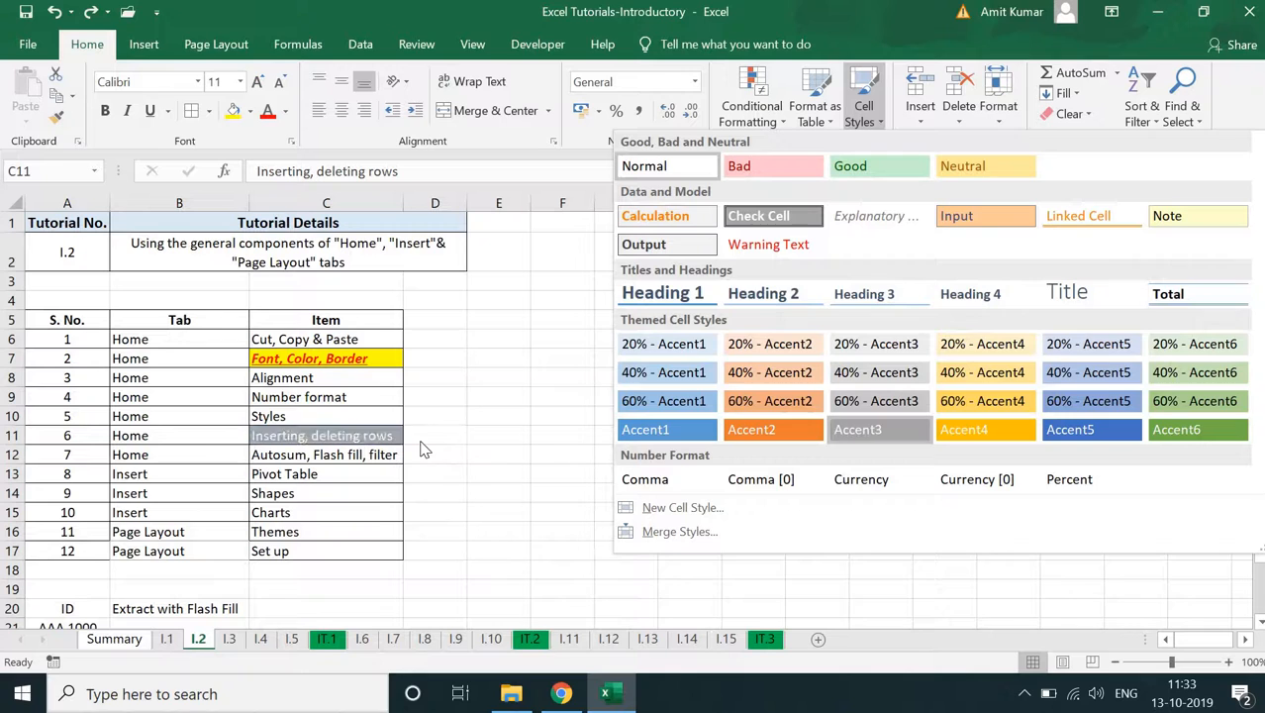
{"action": "key", "text": "Escape"}
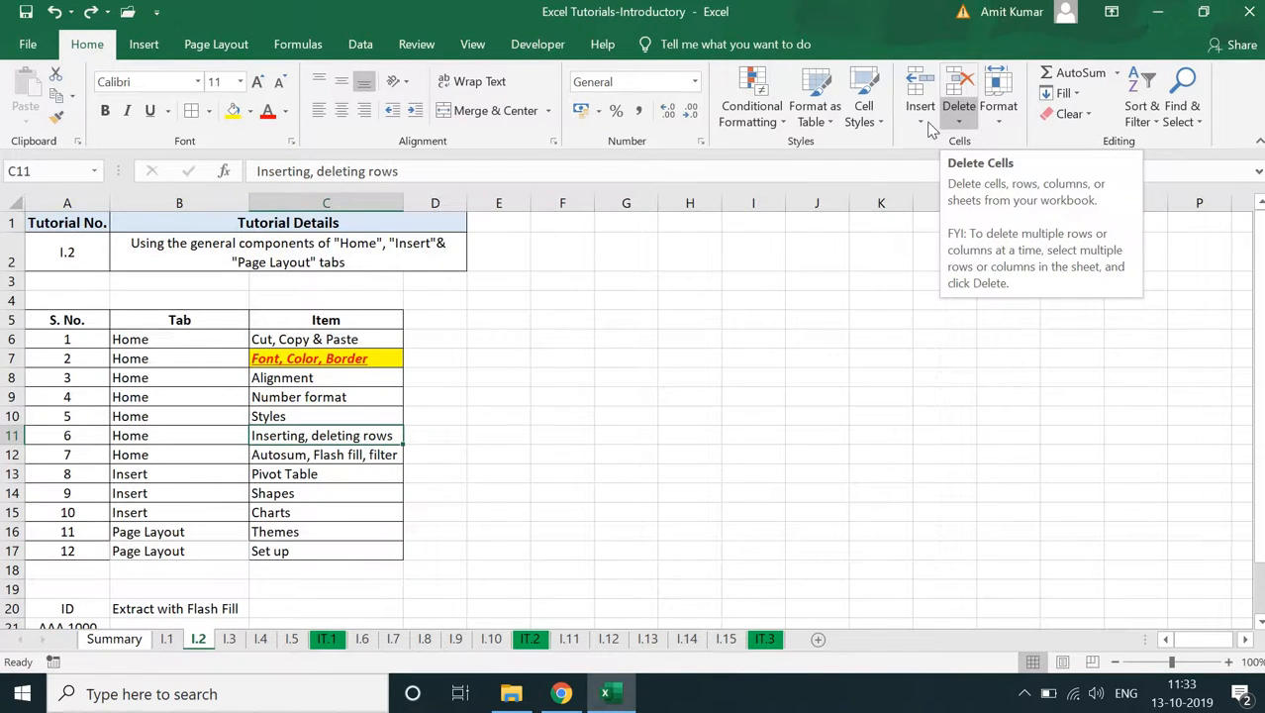
{"action": "left_click", "coordinate": [999, 120]}
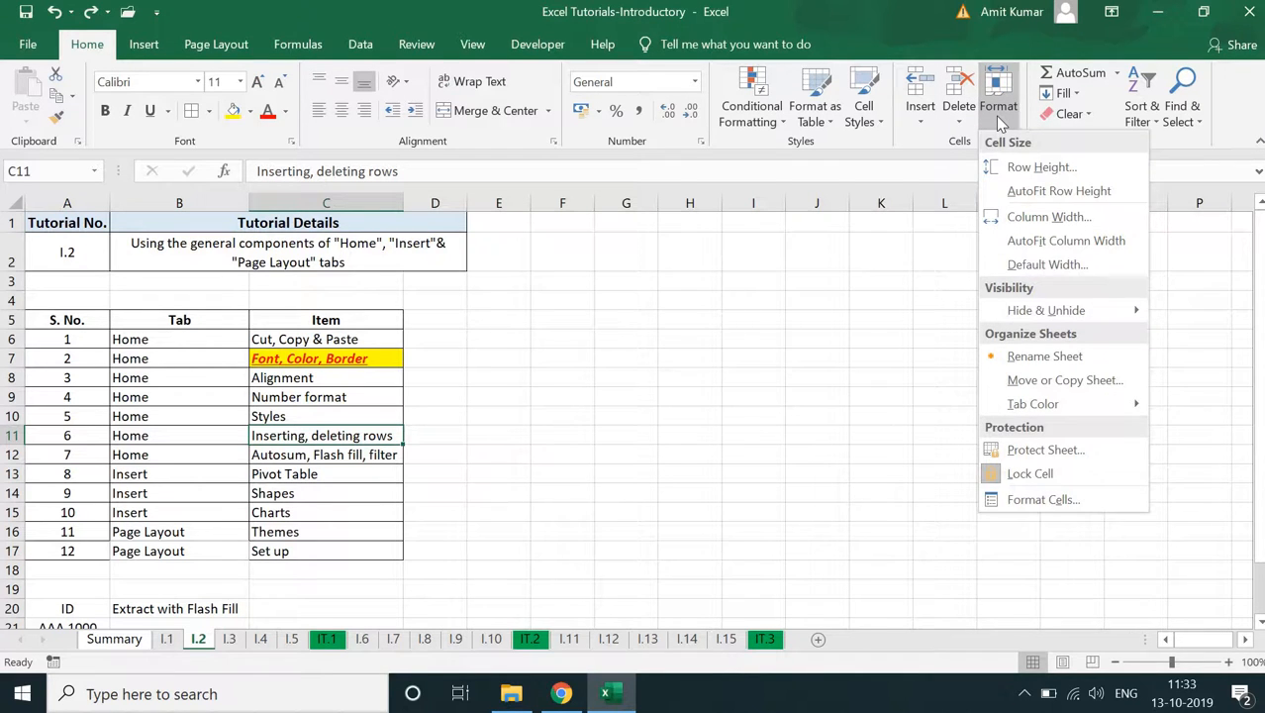
{"action": "left_click", "coordinate": [995, 116]}
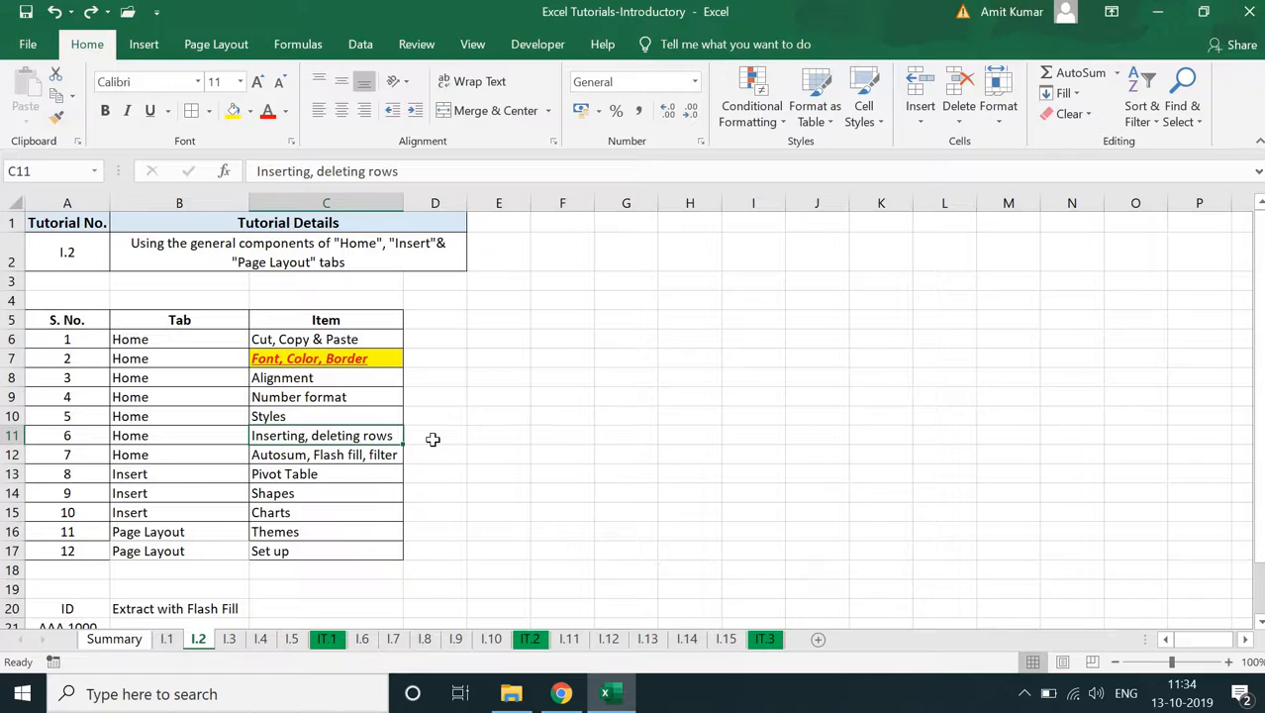
- Select the entire row 11 and, separately, the entire column C
{"action": "left_click", "coordinate": [12, 436]}
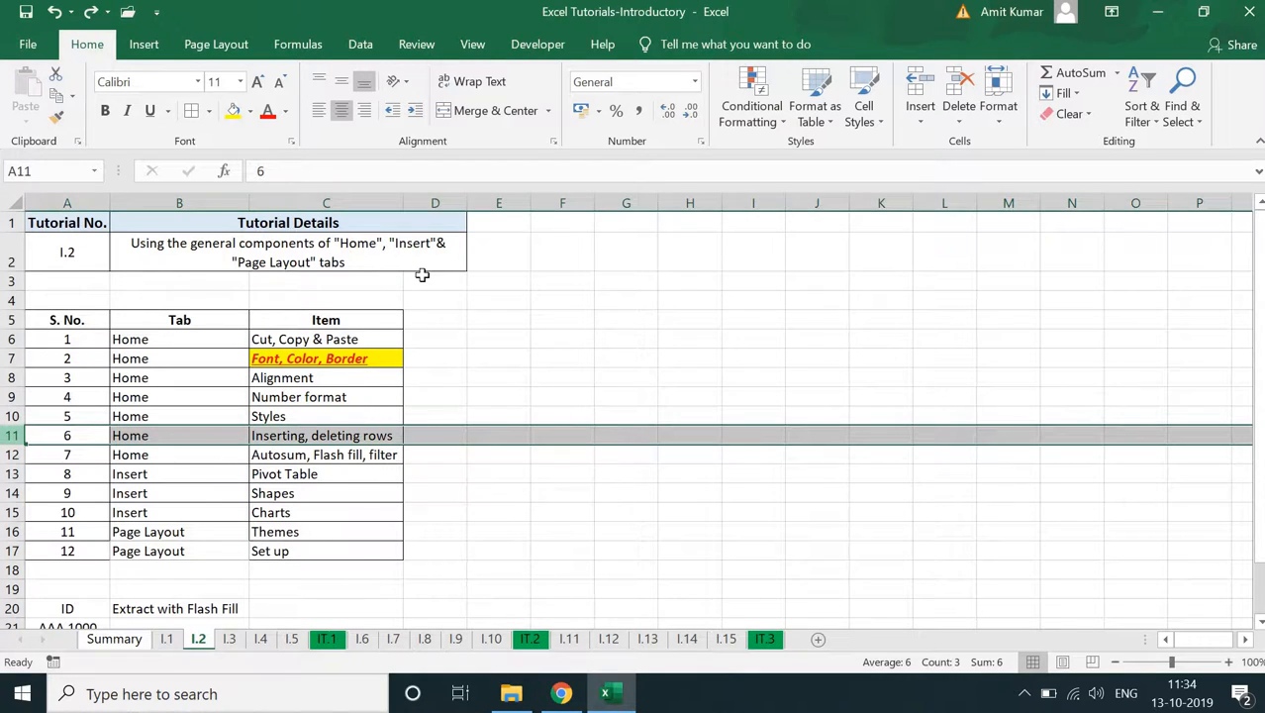
{"action": "left_click", "coordinate": [343, 203]}
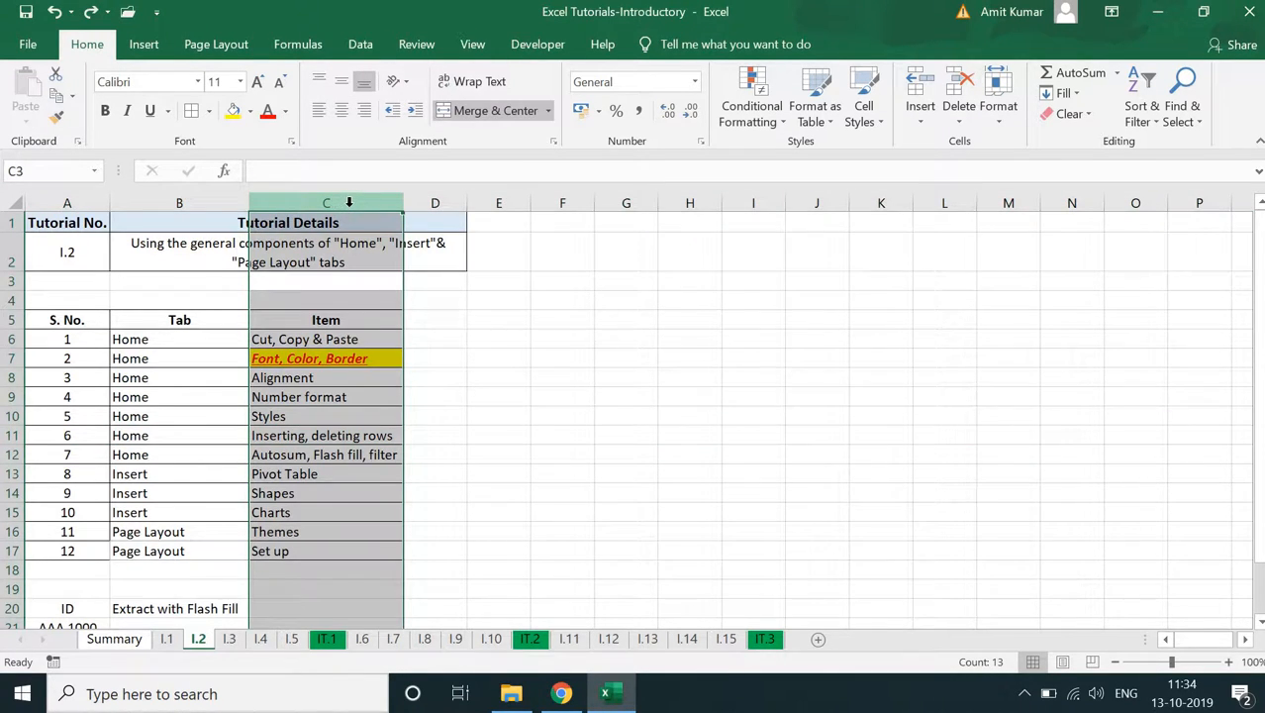
- Starting from C12, select the entire row 12 and, separately, the full columns B to D
{"action": "left_click", "coordinate": [321, 460]}
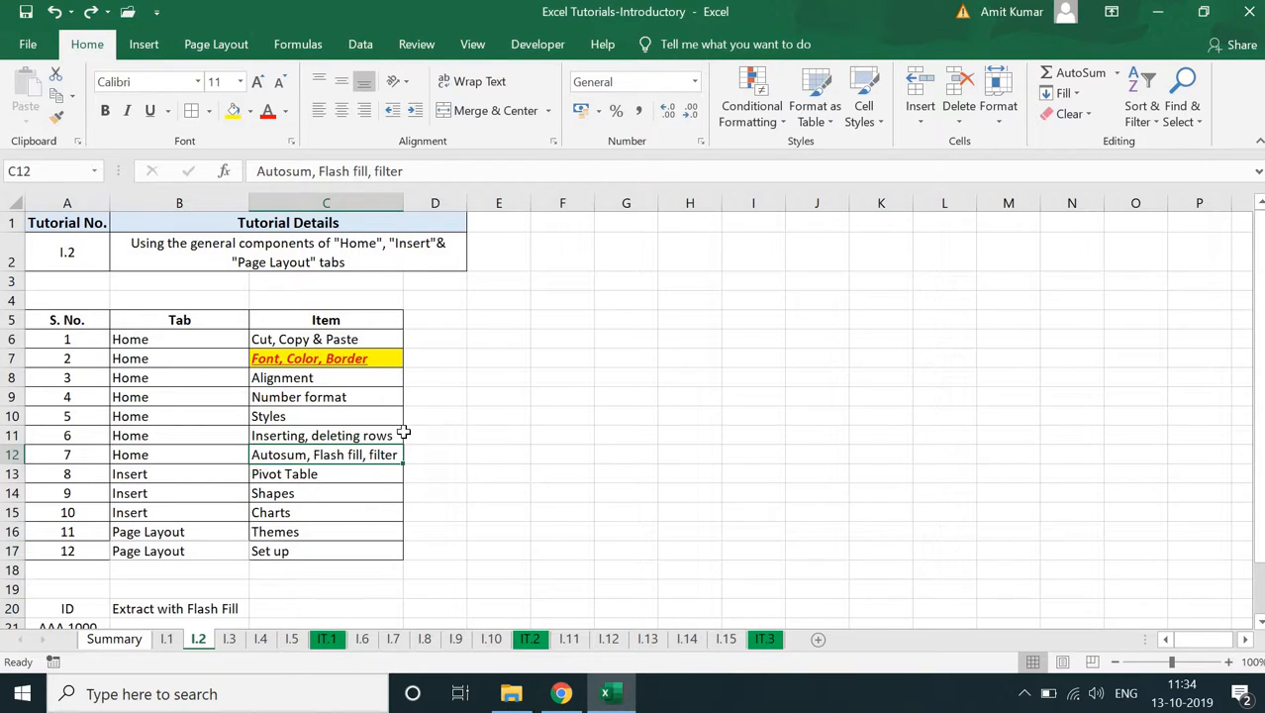
{"action": "key", "text": "shift+space"}
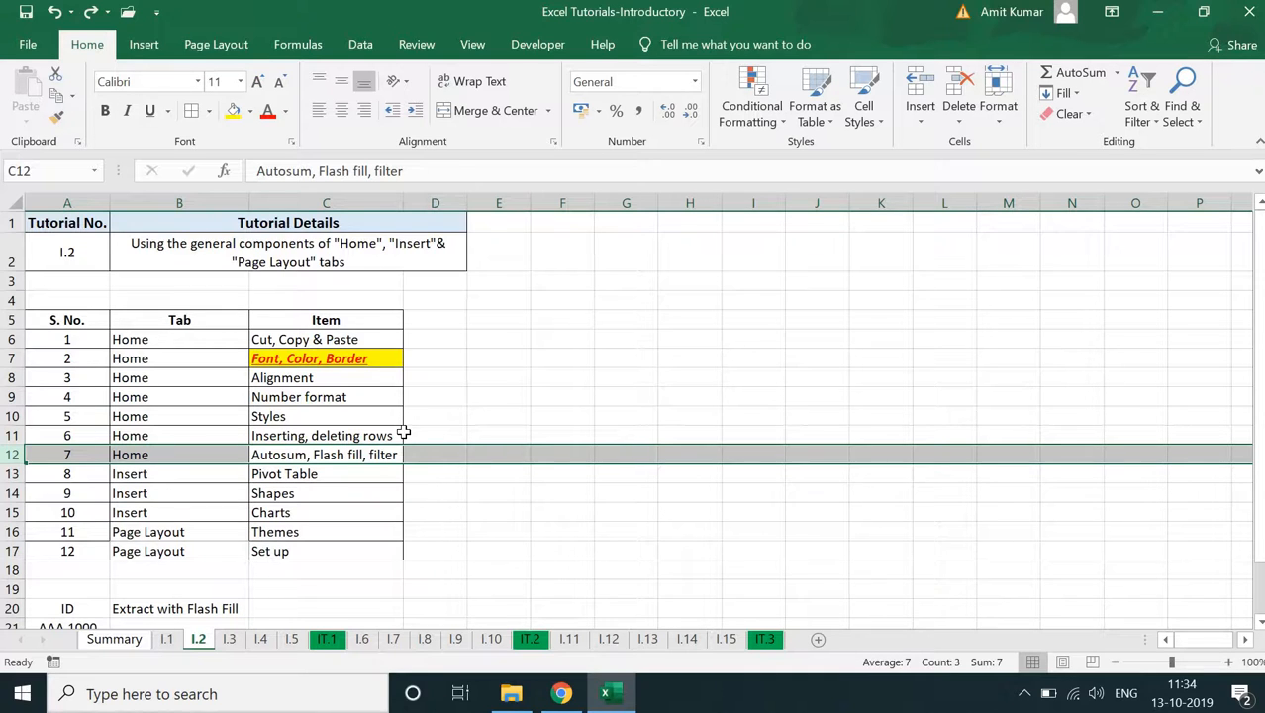
{"action": "key", "text": "Down"}
{"action": "key", "text": "Down"}
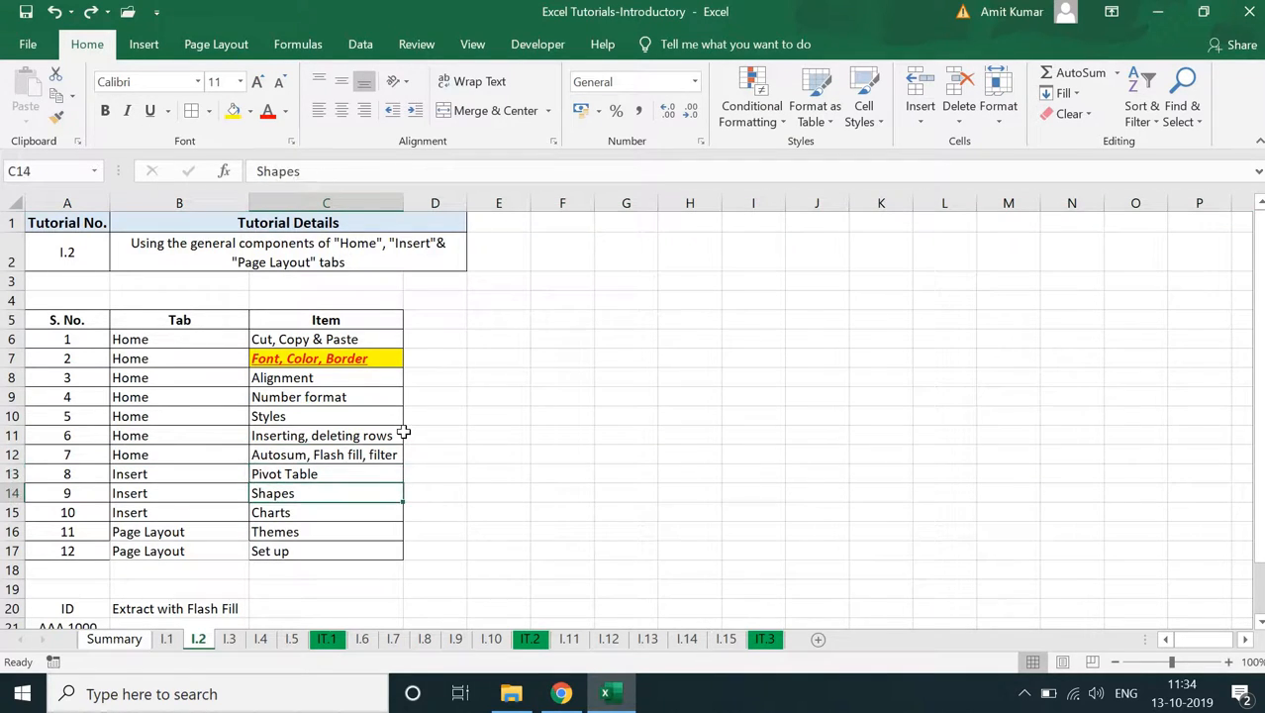
{"action": "key", "text": "Up"}
{"action": "key", "text": "Up"}
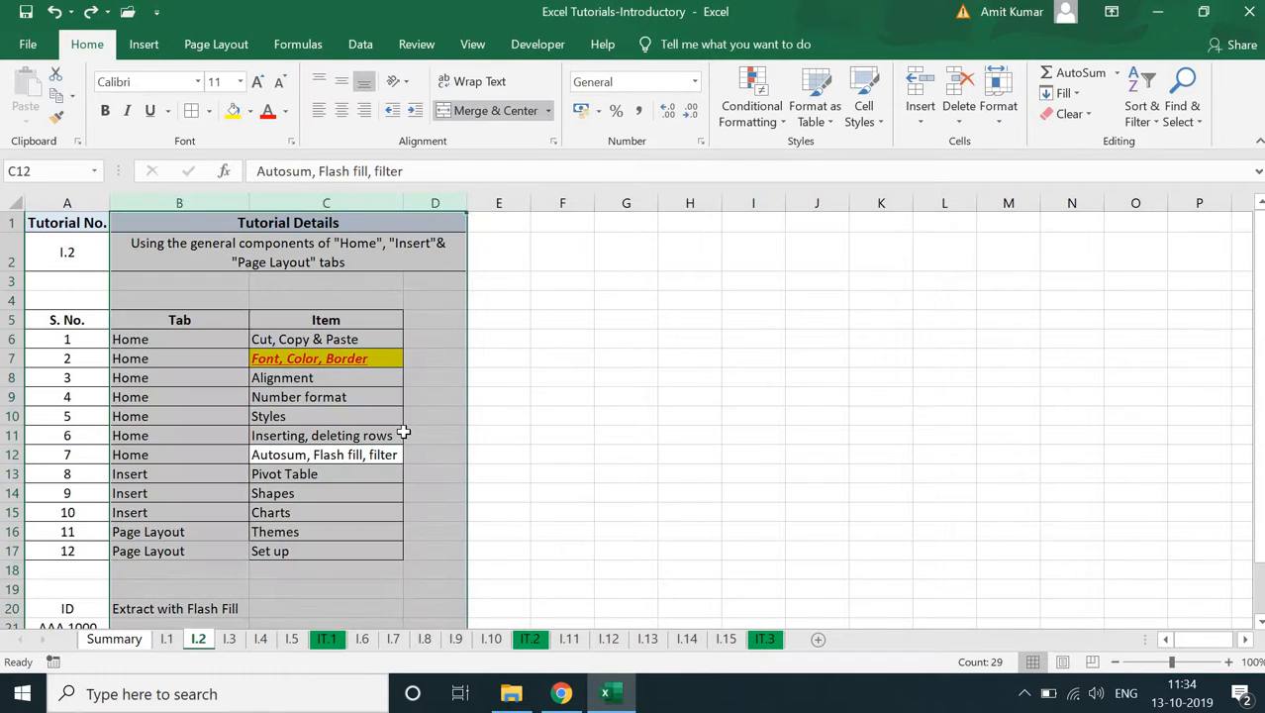
- Select the entire column E from cell E13 and insert a new column there
{"action": "left_click", "coordinate": [502, 473]}
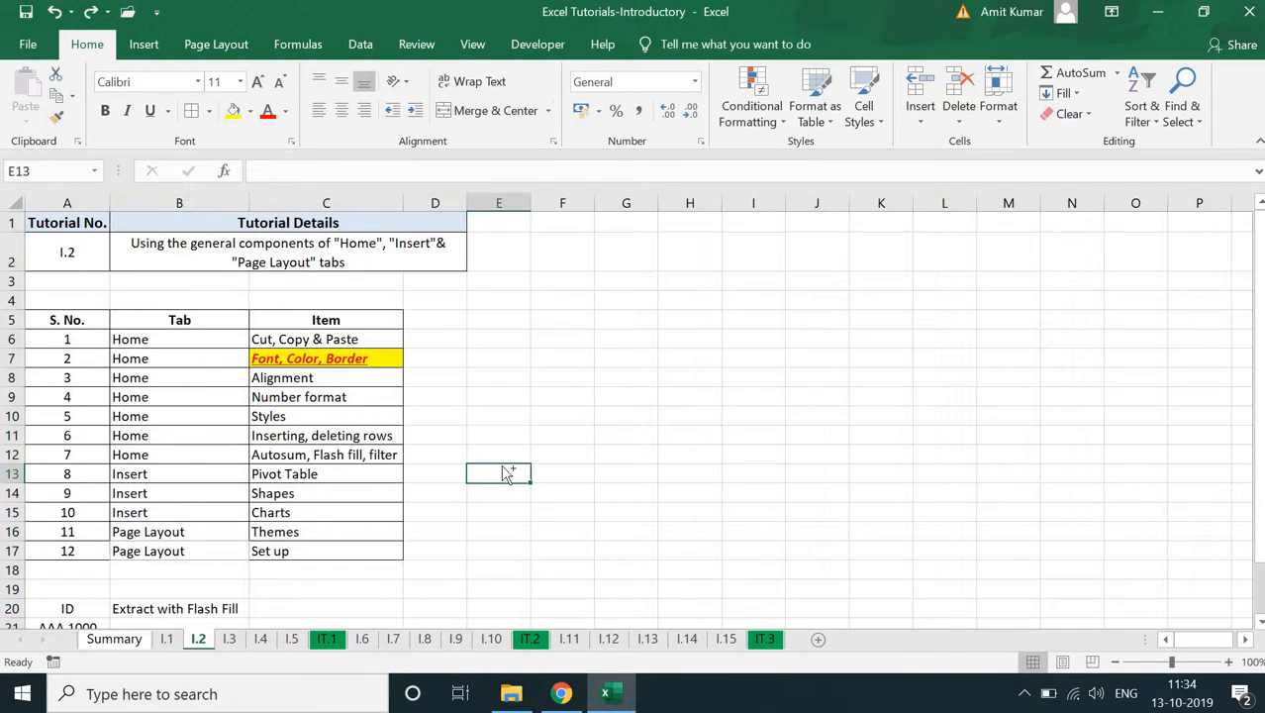
{"action": "key", "text": "ctrl+space"}
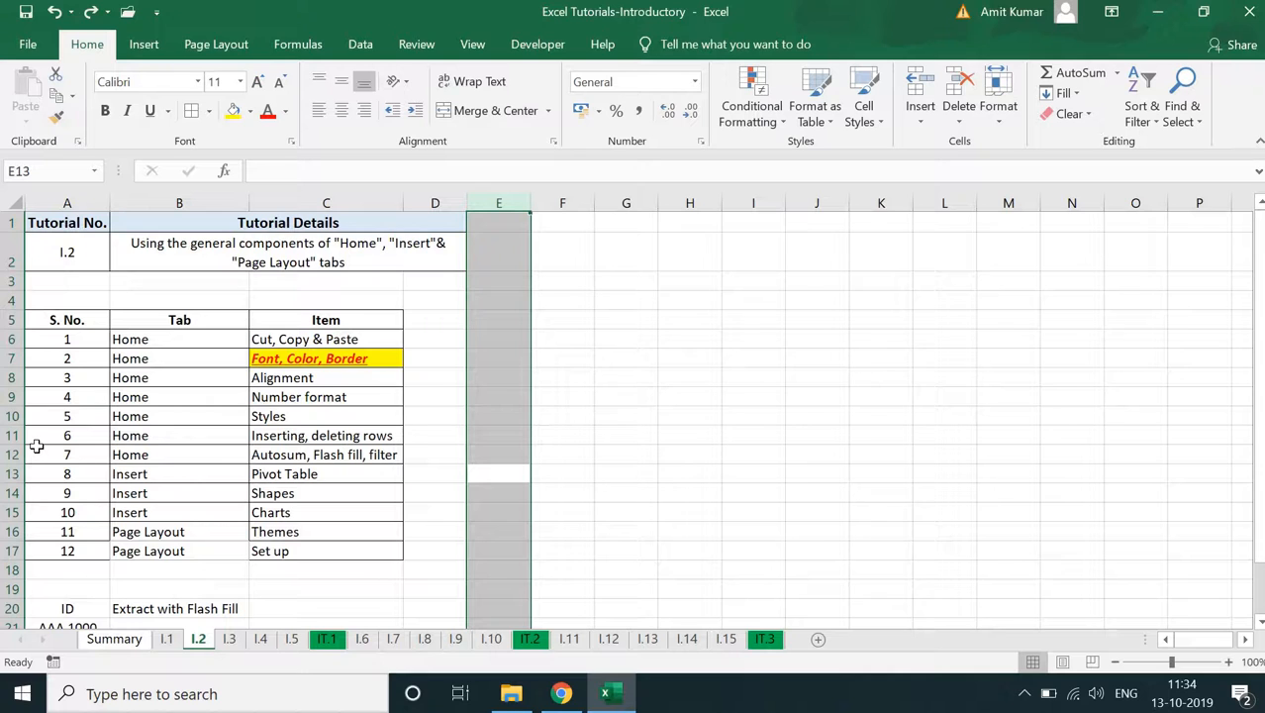
{"action": "key", "text": "ctrl+plus"}
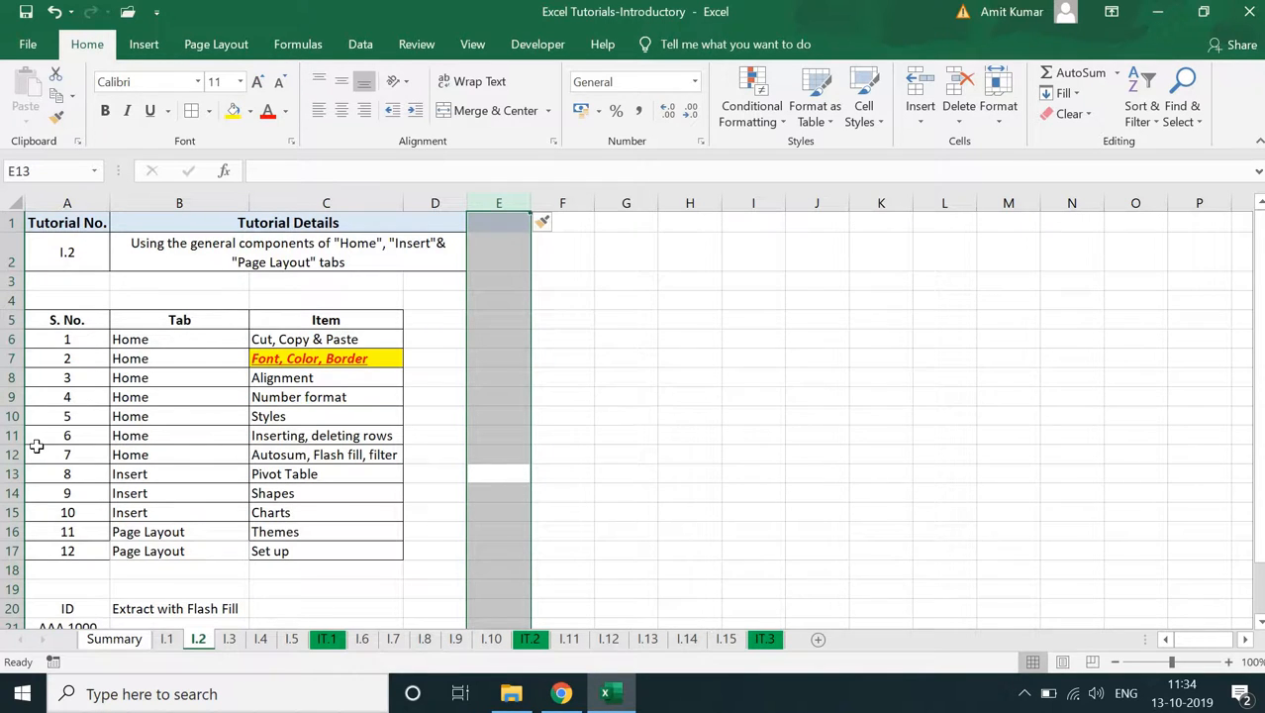
- Enter the sample text ghghgh in cell F3 and insert a new column at column F
{"action": "left_click", "coordinate": [557, 283]}
{"action": "type", "text": "ghghgh"}
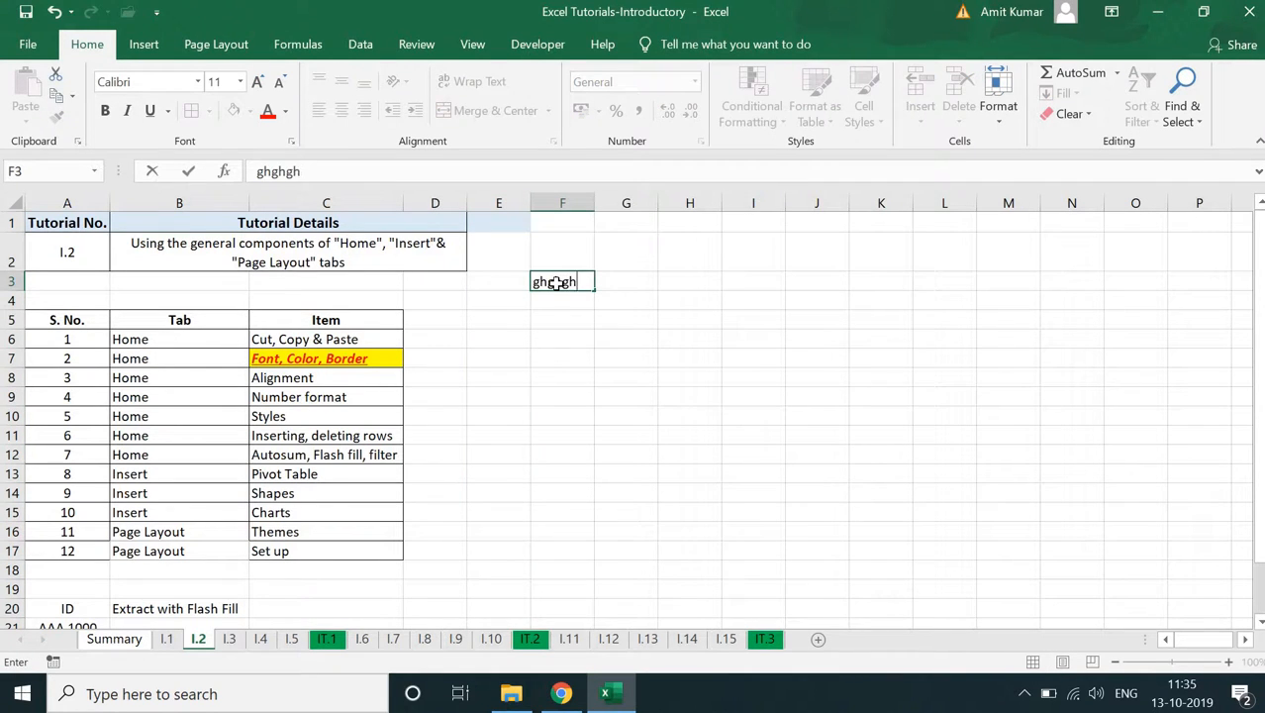
{"action": "key", "text": "Return"}
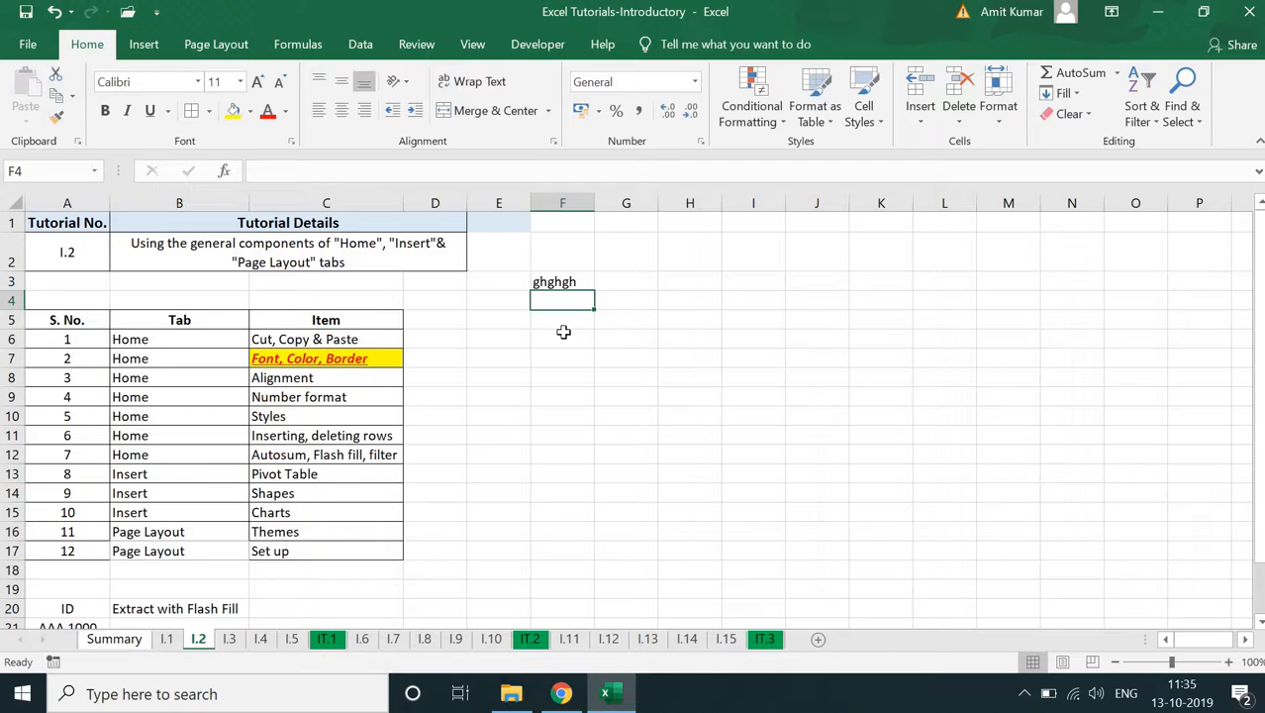
{"action": "key", "text": "ctrl+space"}
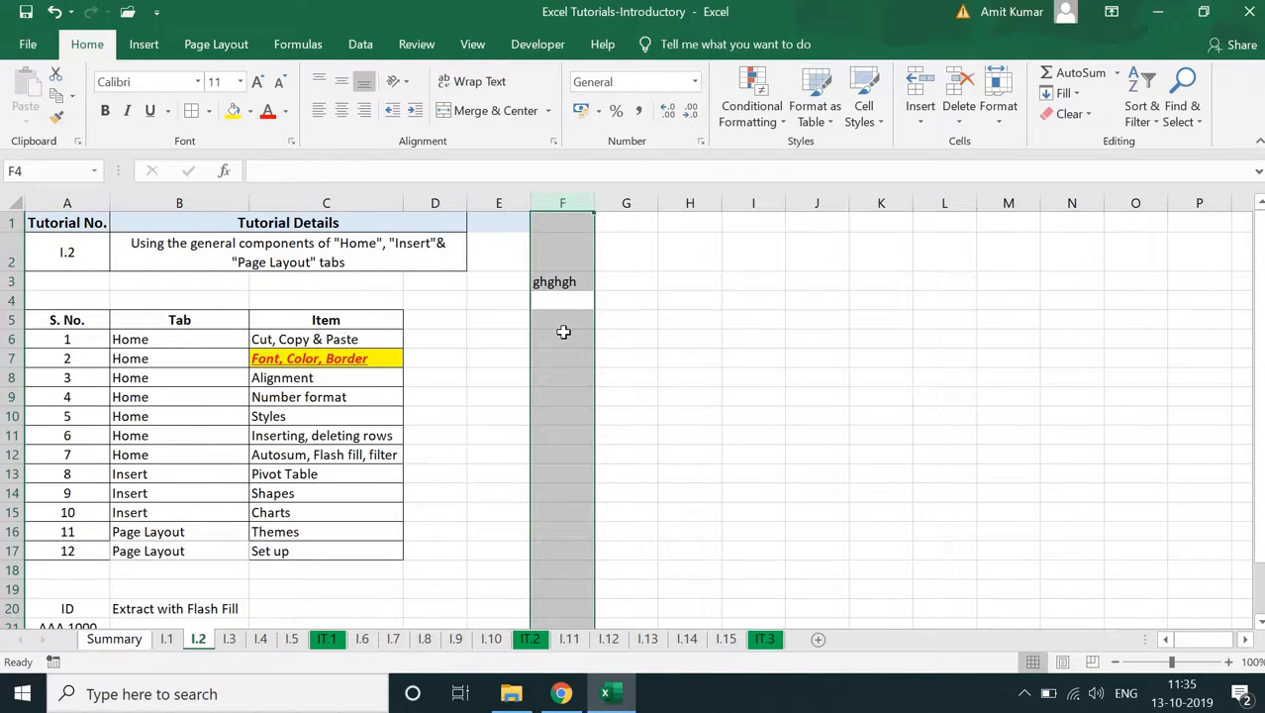
{"action": "key", "text": "ctrl+shift+plus"}
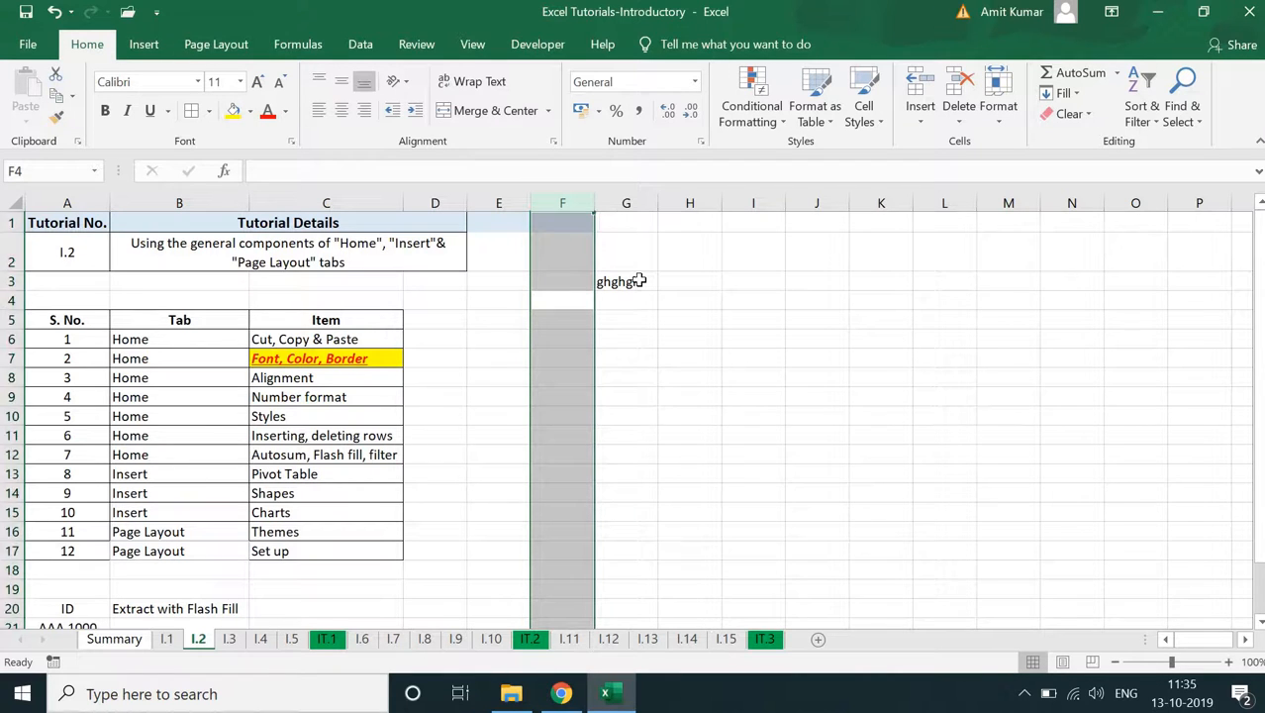
- Delete the inserted column F and the entire column E, and clear the sample text from E3
{"action": "key", "text": "ctrl+minus"}
{"action": "key", "text": "Left"}
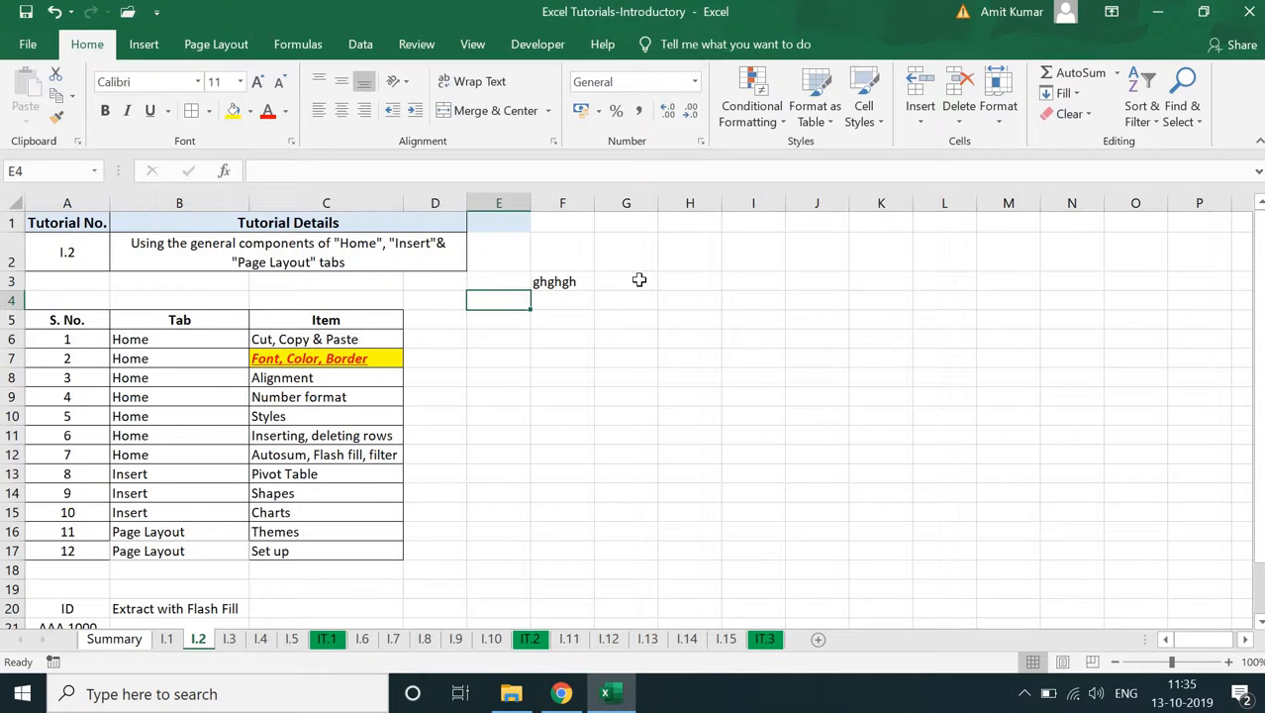
{"action": "key", "text": "ctrl+space"}
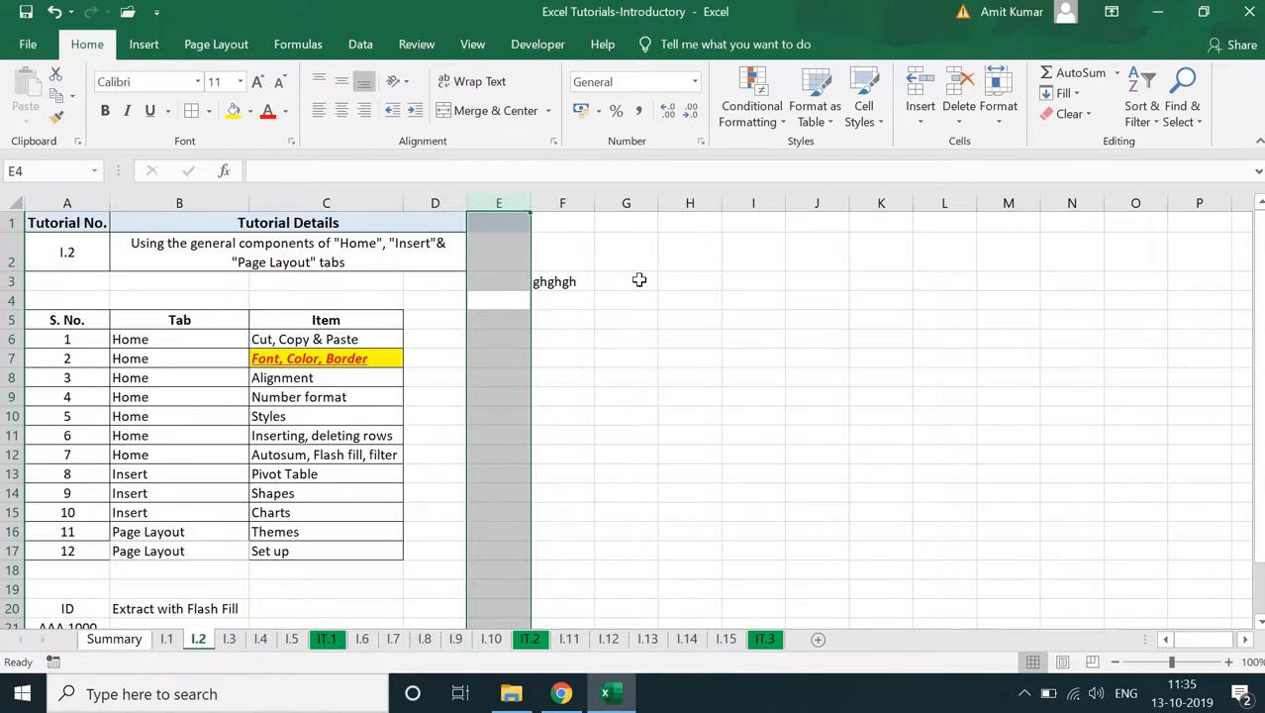
{"action": "key", "text": "ctrl+minus"}
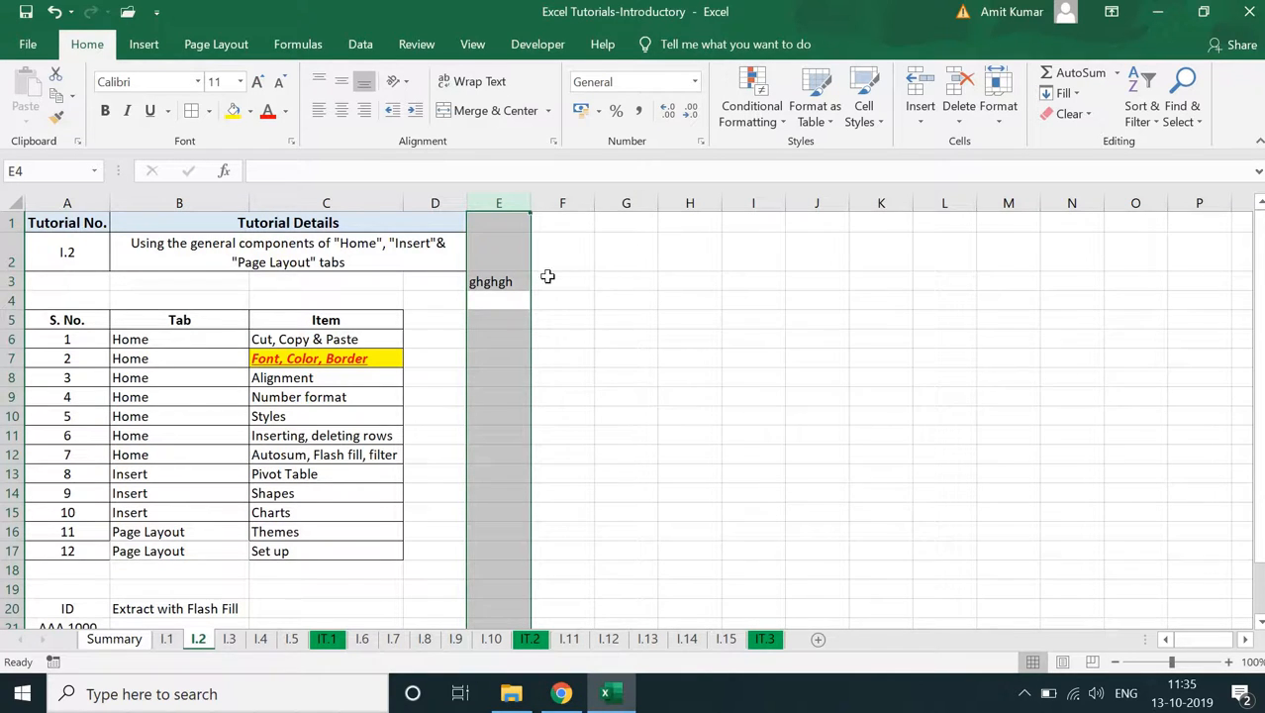
{"action": "left_click", "coordinate": [498, 283]}
{"action": "key", "text": "Delete"}
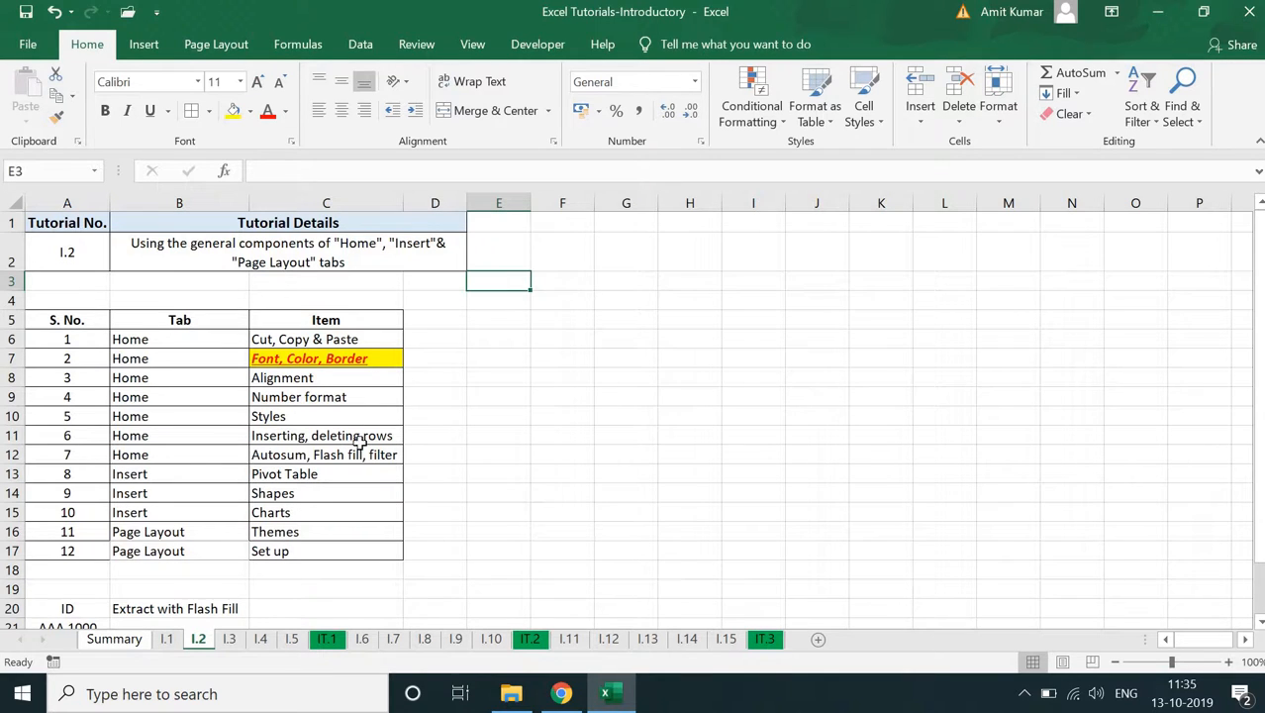
- Try inserting a blank row at row 11 of the table, and undo the insertion
{"action": "left_click", "coordinate": [11, 436]}
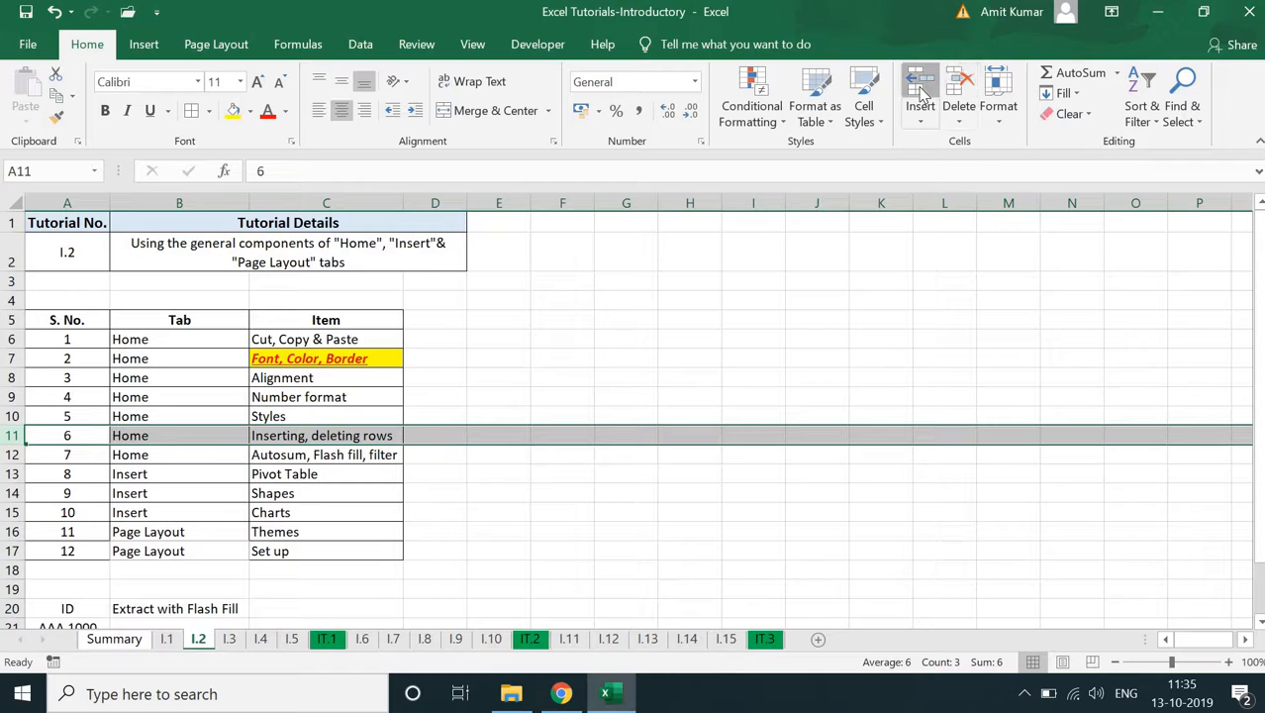
{"action": "left_click", "coordinate": [919, 87]}
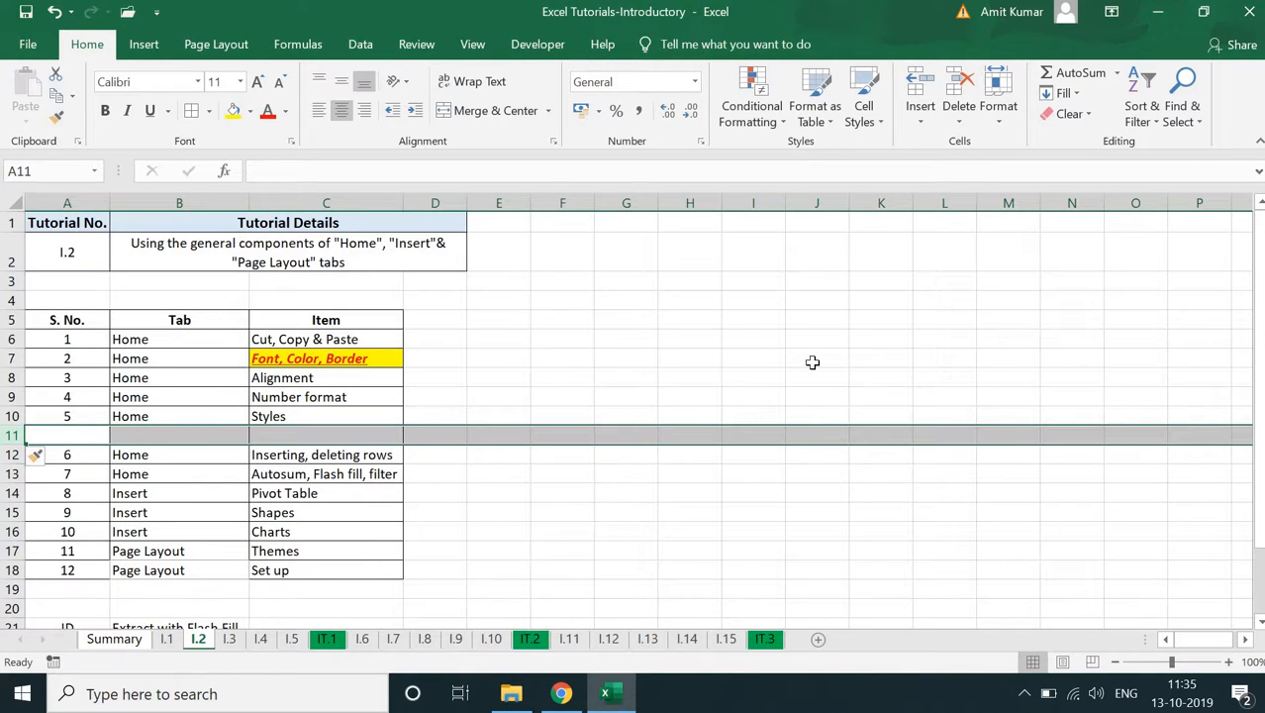
{"action": "key", "text": "ctrl+z"}
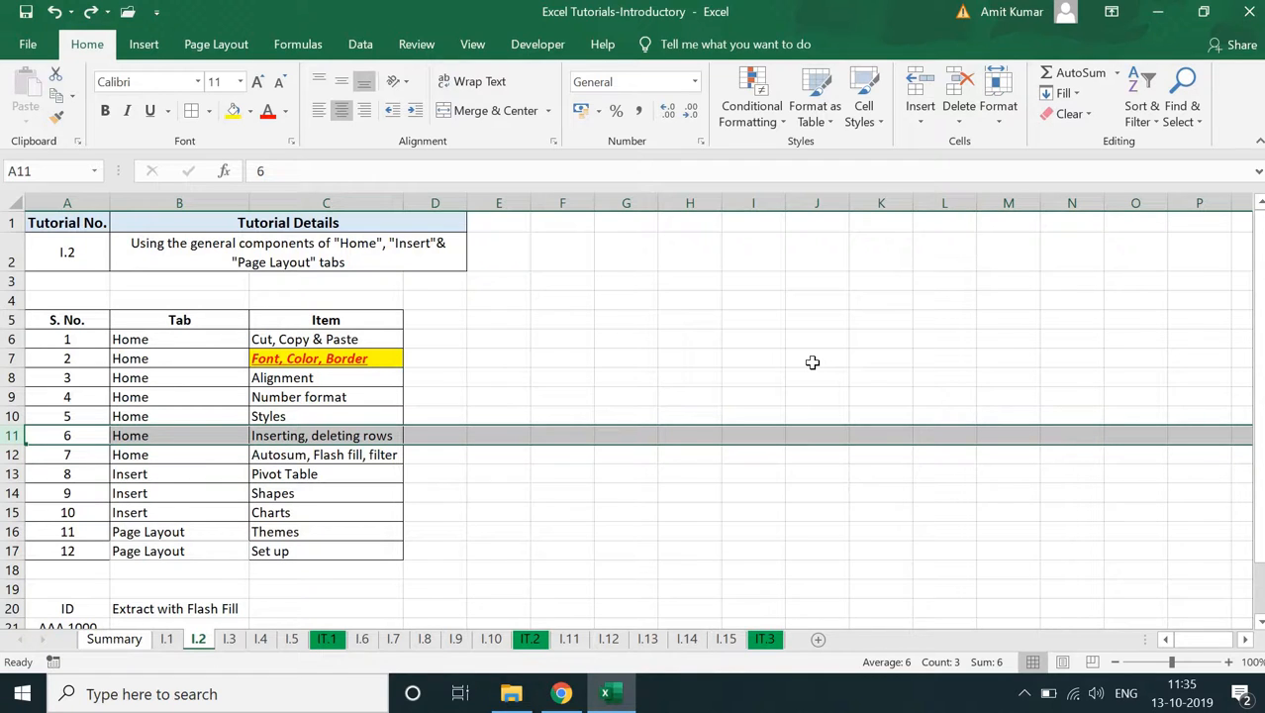
{"action": "left_click", "coordinate": [812, 363]}
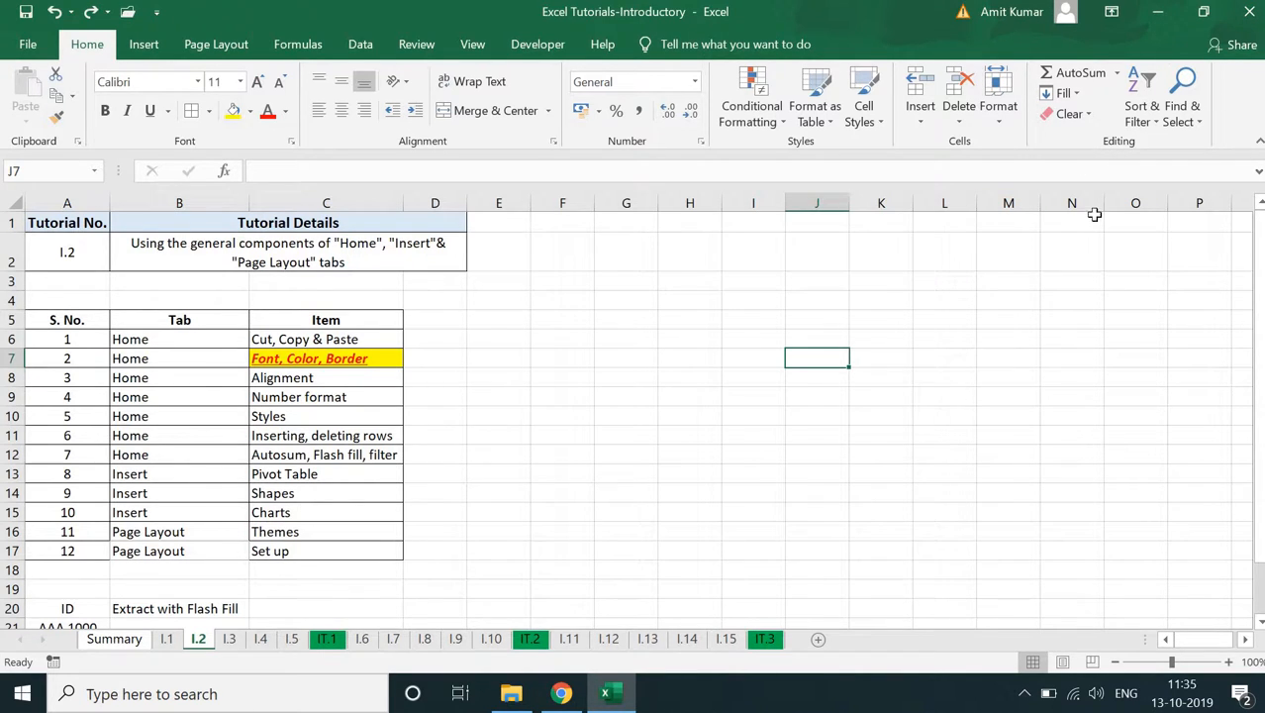
- Enter the sample numbers 7, 8, 9 and 10 down cells K3 to K6
{"action": "left_click", "coordinate": [886, 285]}
{"action": "type", "text": "7"}
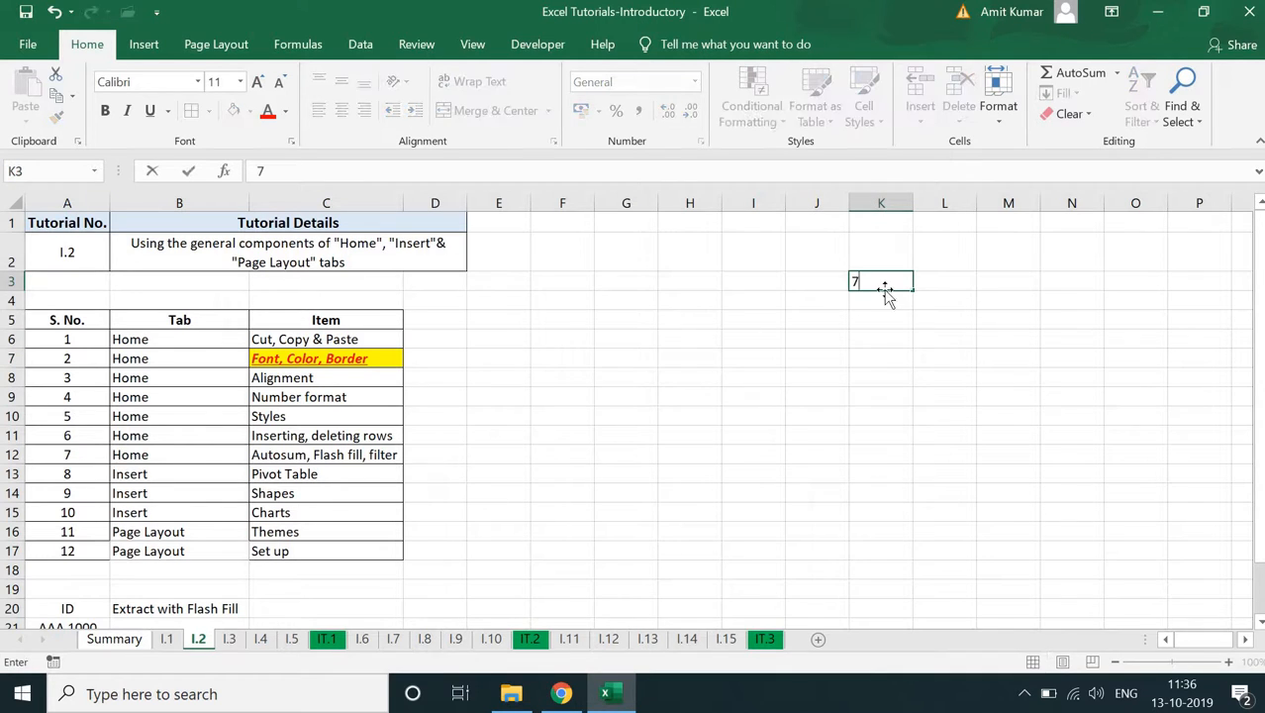
{"action": "key", "text": "Return"}
{"action": "type", "text": "8"}
{"action": "key", "text": "Return"}
{"action": "type", "text": "10"}
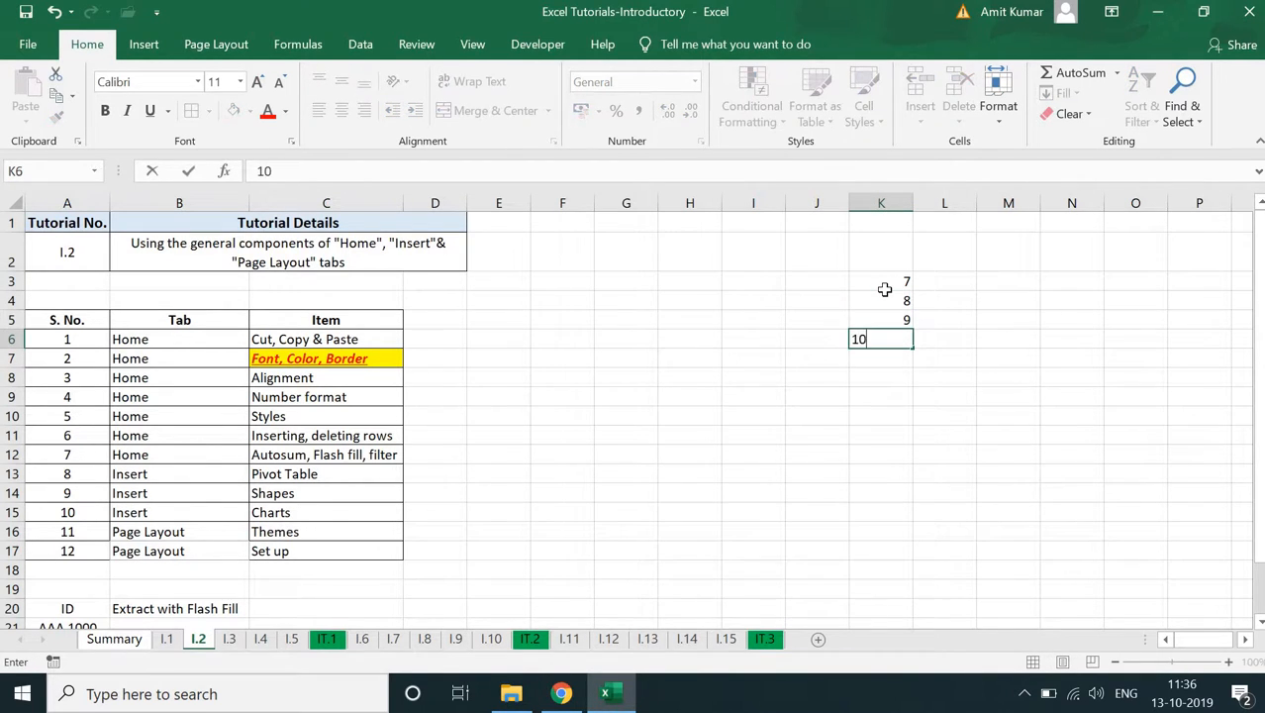
{"action": "key", "text": "Return"}
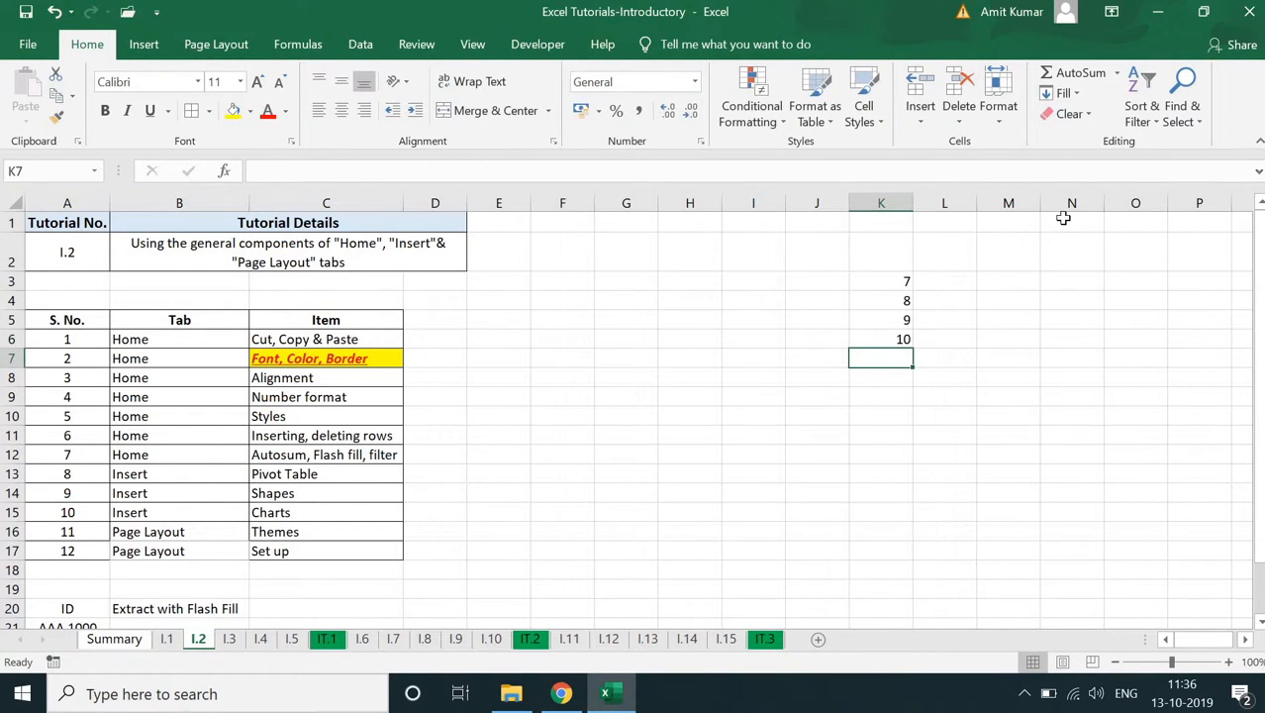
- Use AutoSum to total the numbers in K3:K6 in cell K7
{"action": "left_click", "coordinate": [1057, 77]}
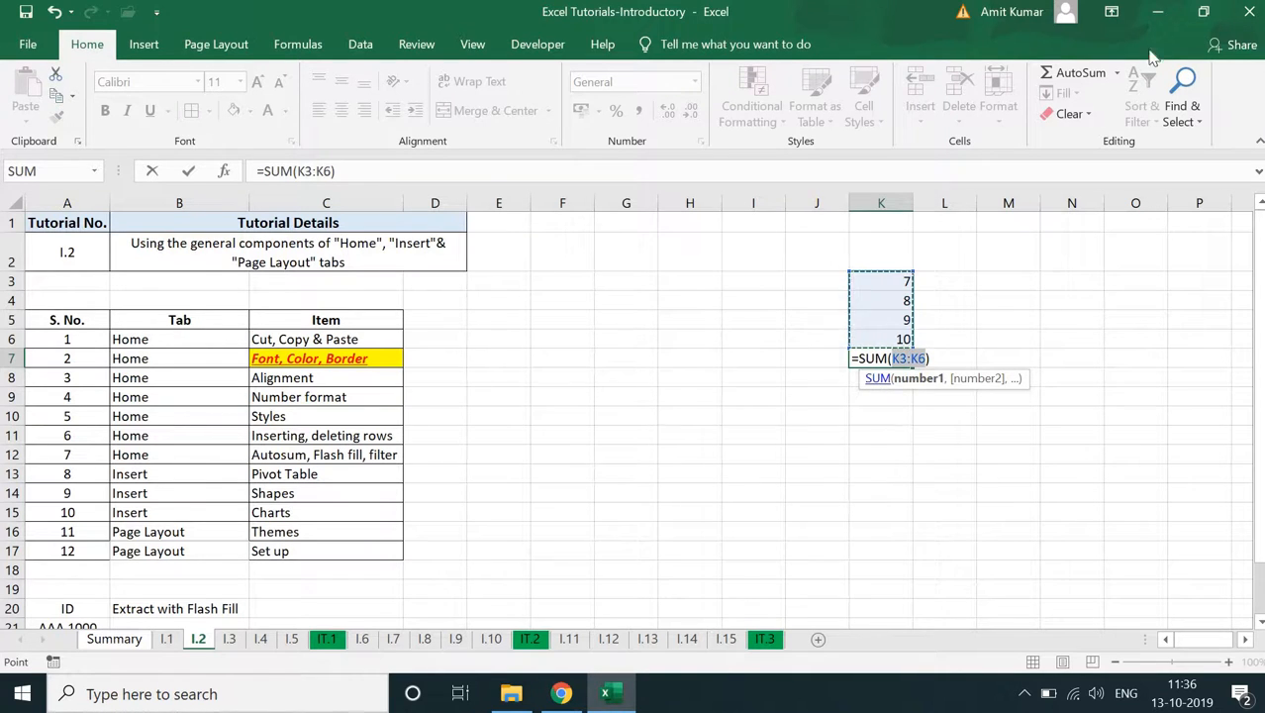
{"action": "left_click", "coordinate": [1117, 74]}
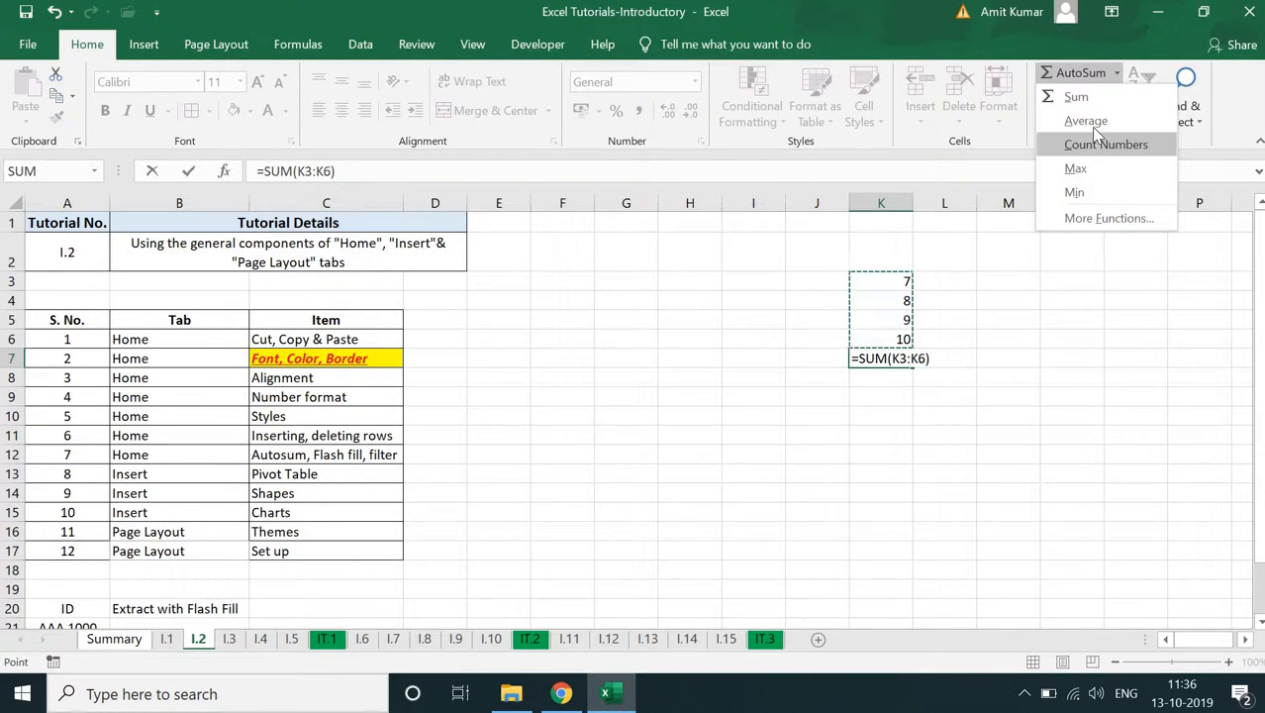
{"action": "left_click", "coordinate": [1076, 96]}
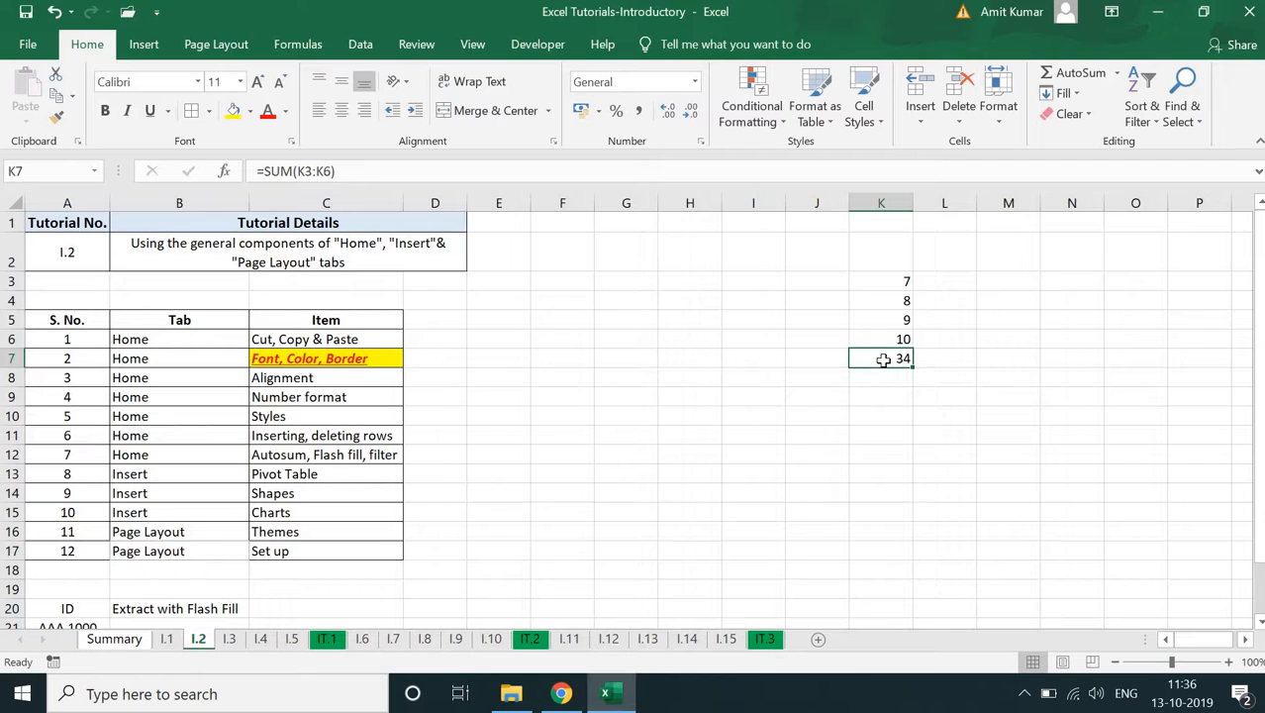
- Replace the total in K7 with the Average of K3:K6
{"action": "left_click", "coordinate": [1116, 74]}
{"action": "left_click", "coordinate": [1086, 119]}
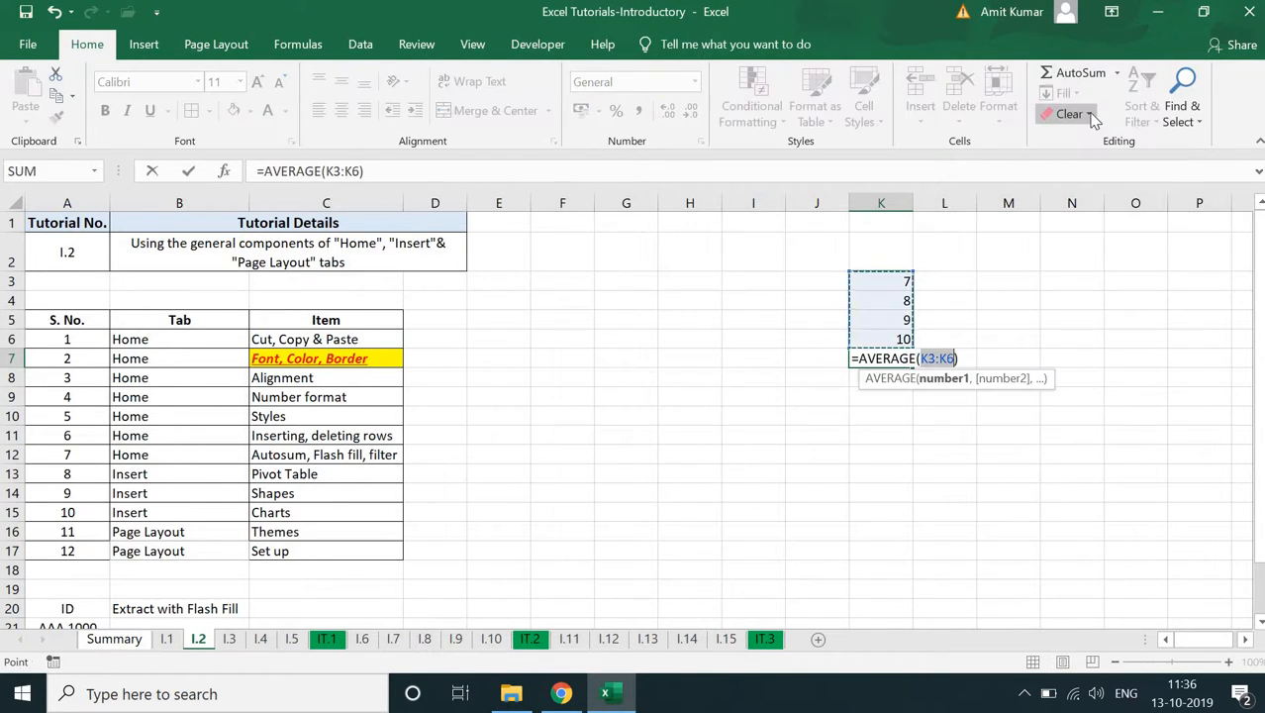
{"action": "key", "text": "Return"}
- Replace the average in K7 with the Max of K3:K6
{"action": "left_click", "coordinate": [897, 360]}
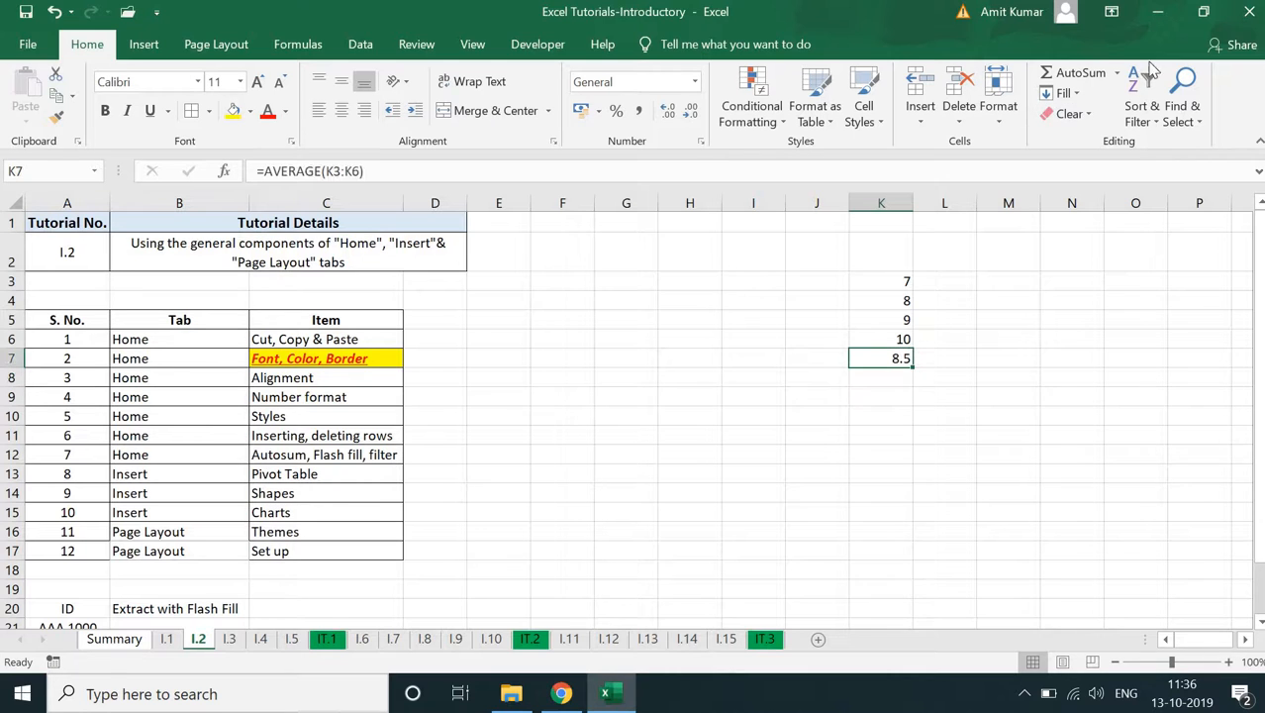
{"action": "left_click", "coordinate": [1116, 74]}
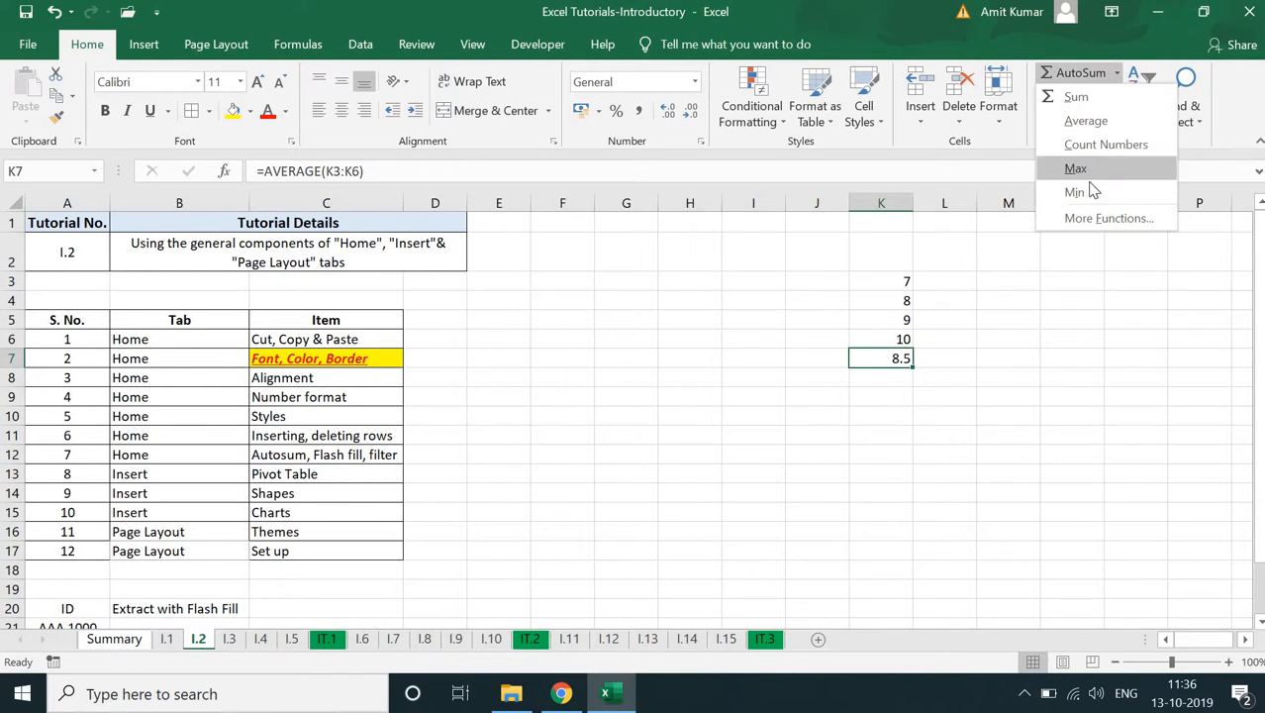
{"action": "left_click", "coordinate": [1075, 170]}
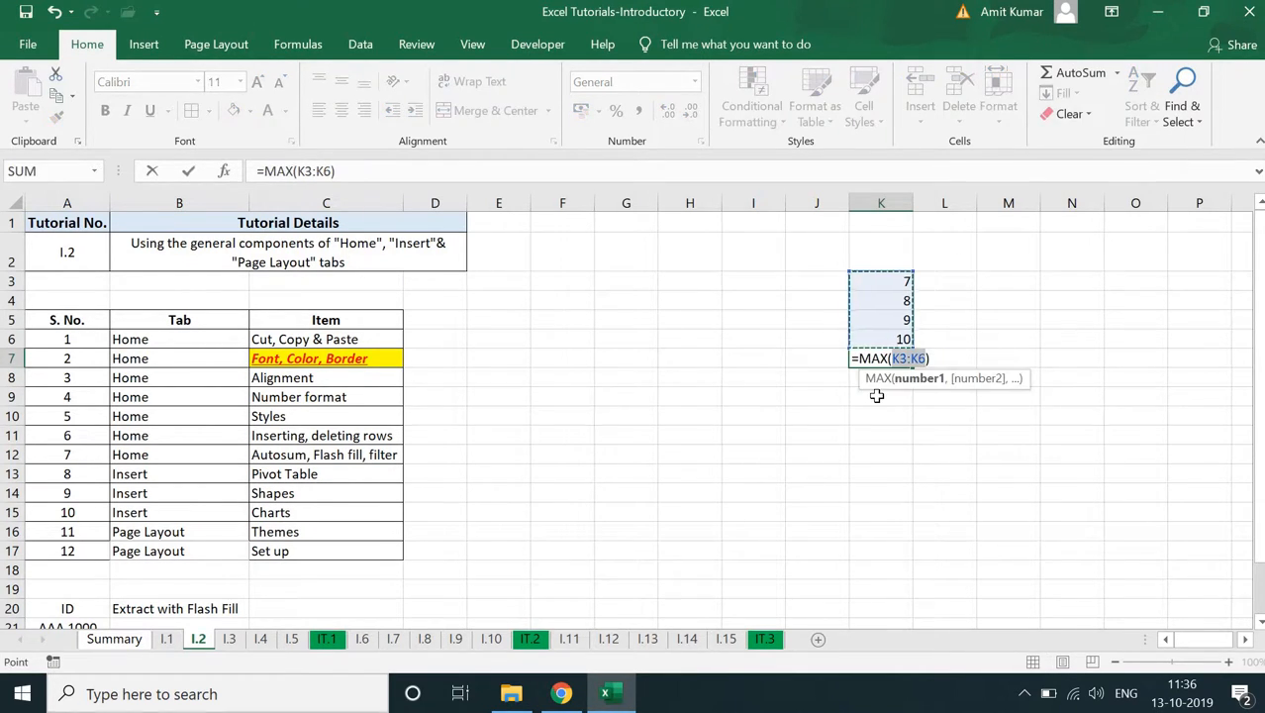
{"action": "key", "text": "Return"}
- Clear the sample numbers and the formula result from K3:K7
{"action": "left_click_drag", "start_coordinate": [899, 282], "coordinate": [893, 363]}
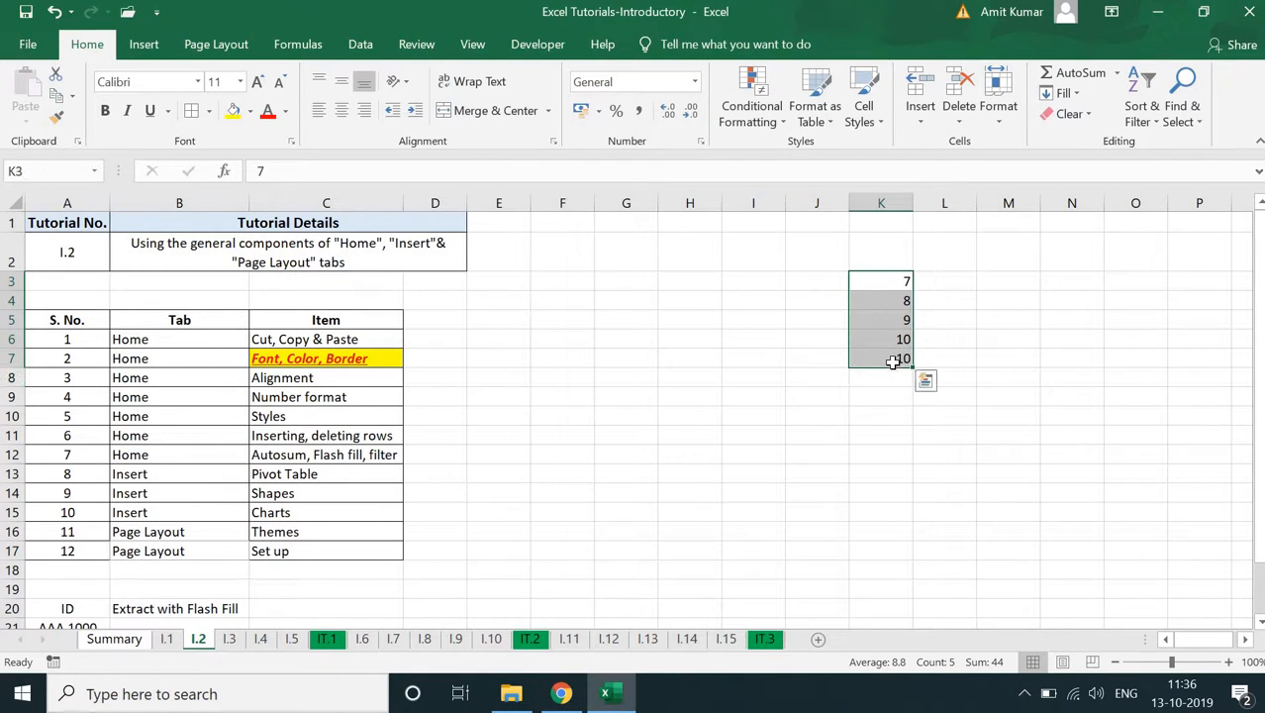
{"action": "key", "text": "Delete"}
{"action": "left_click", "coordinate": [678, 376]}
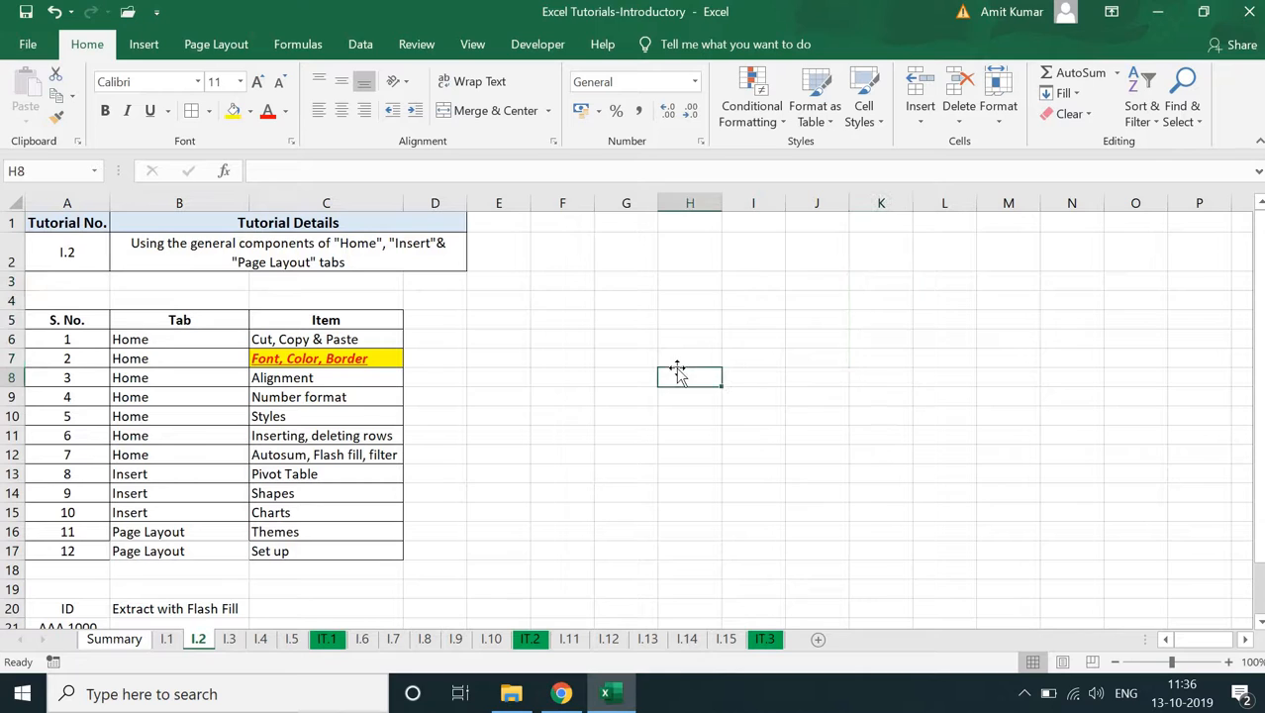
{"action": "left_click", "coordinate": [847, 355]}
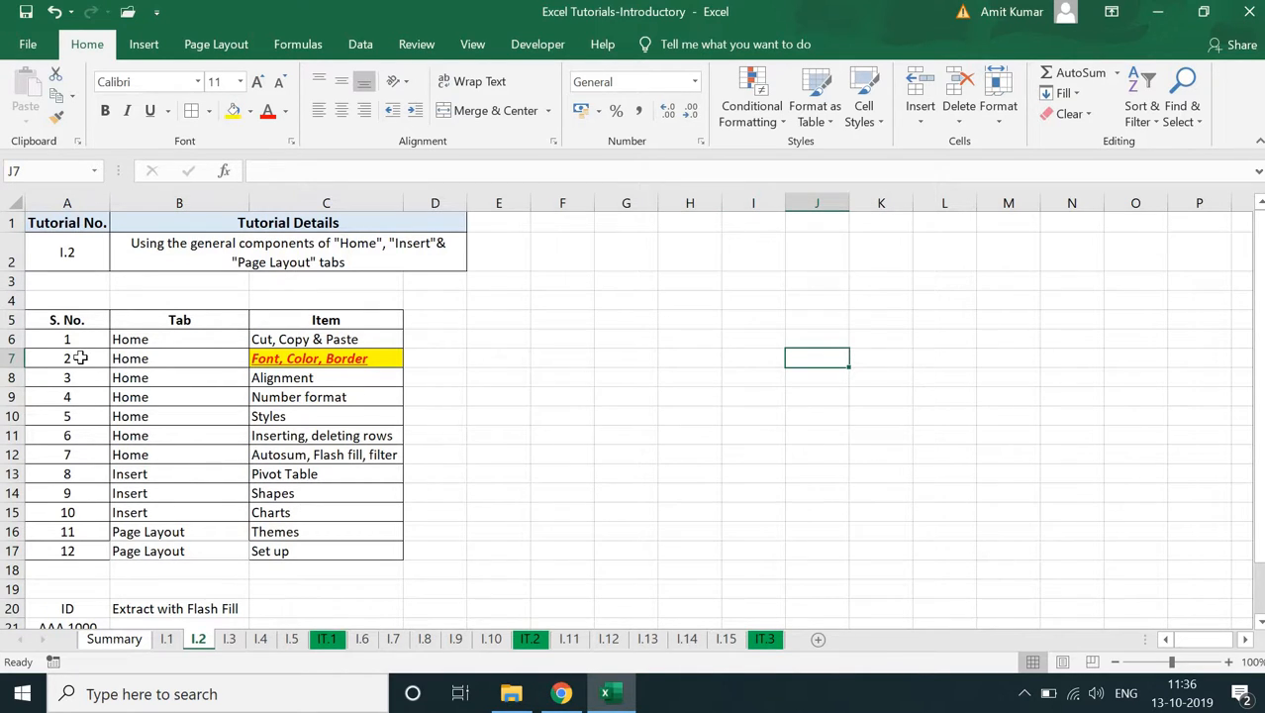
- Clear the serial numbers in A7:A17 and refill them from A6 using the Fill Series option
{"action": "left_click_drag", "start_coordinate": [72, 354], "coordinate": [75, 548]}
{"action": "key", "text": "Delete"}
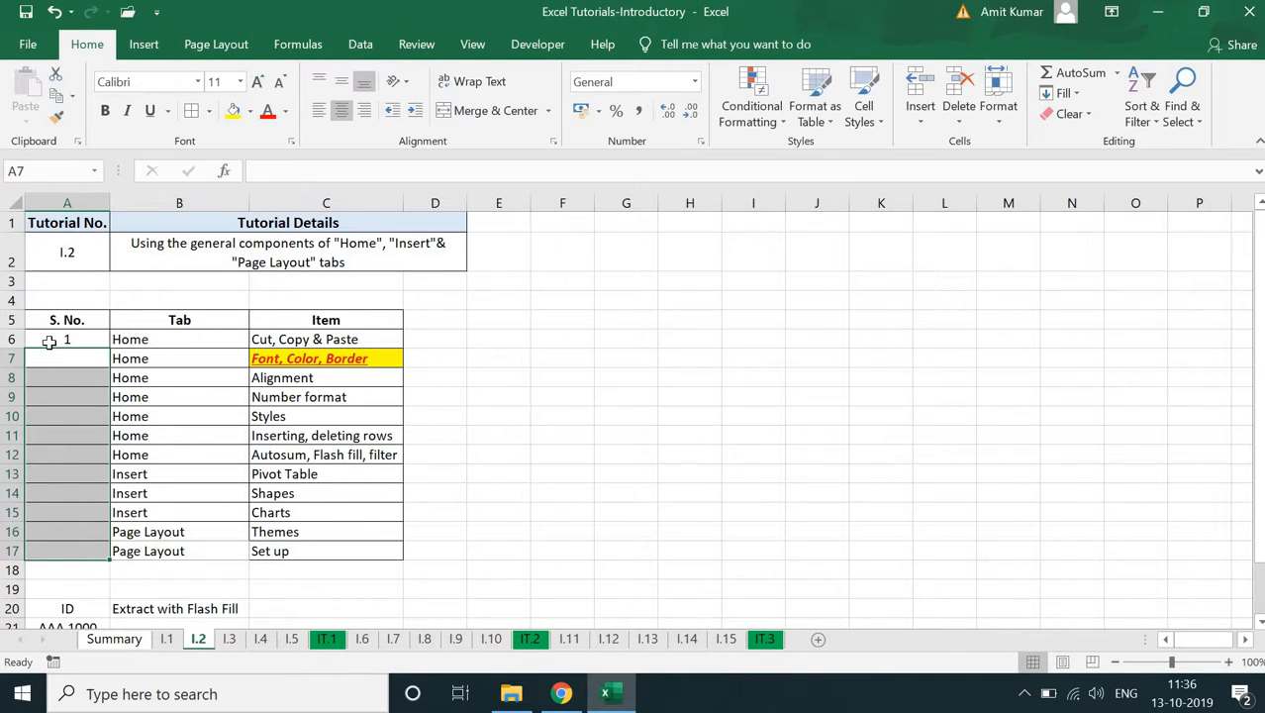
{"action": "left_click_drag", "start_coordinate": [102, 343], "coordinate": [99, 567]}
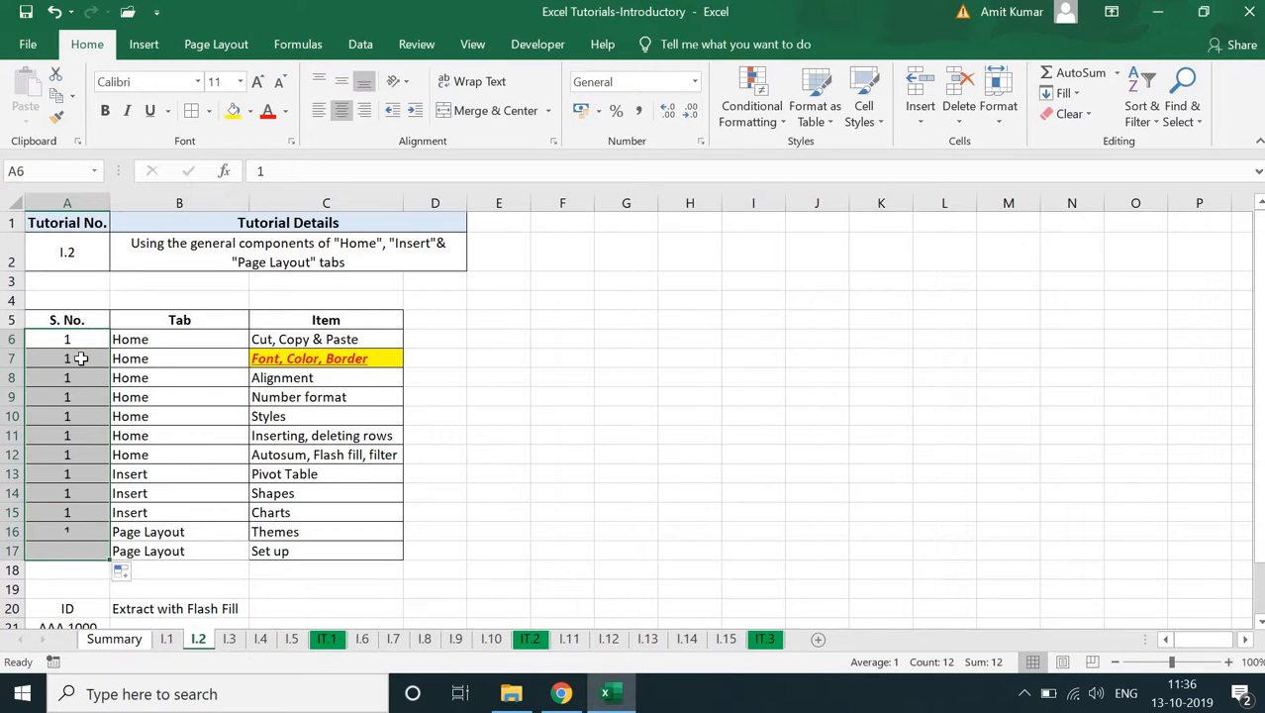
{"action": "left_click", "coordinate": [125, 578]}
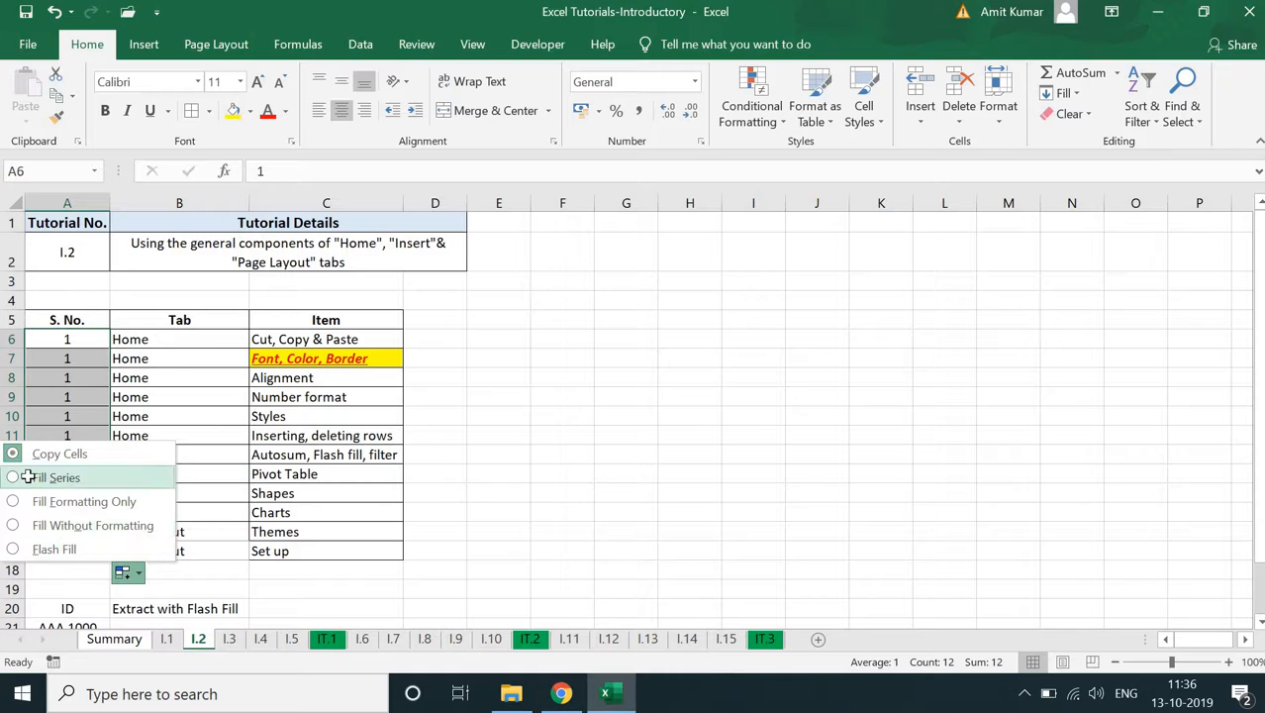
{"action": "left_click", "coordinate": [129, 477]}
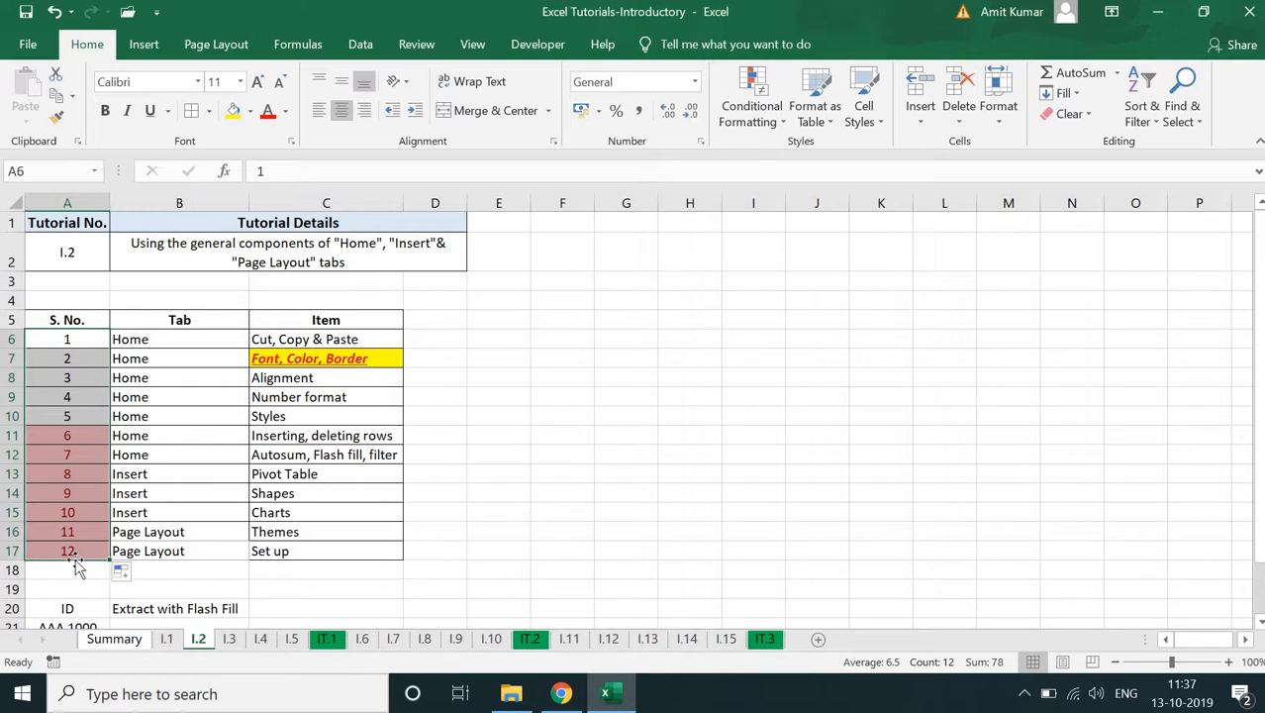
- Clear the conditional formatting rules from the entire sheet
{"action": "left_click", "coordinate": [782, 117]}
{"action": "mouse_move", "coordinate": [804, 376]}
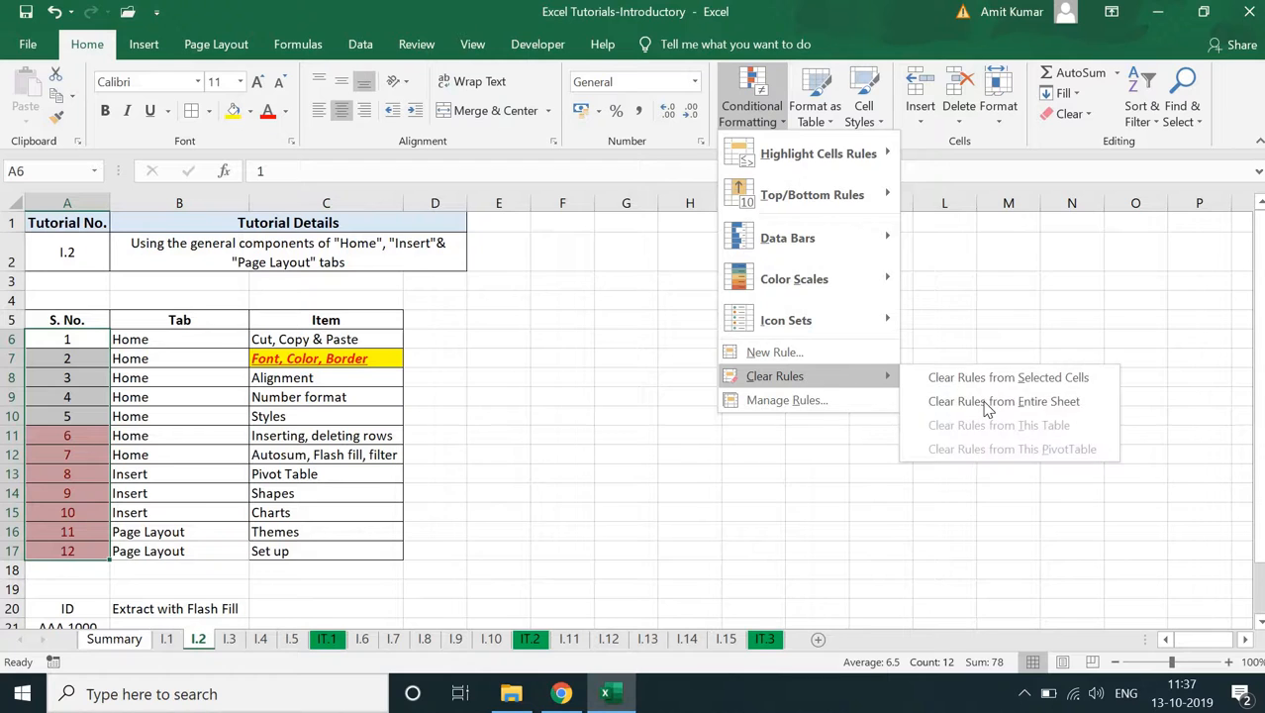
{"action": "left_click", "coordinate": [988, 406]}
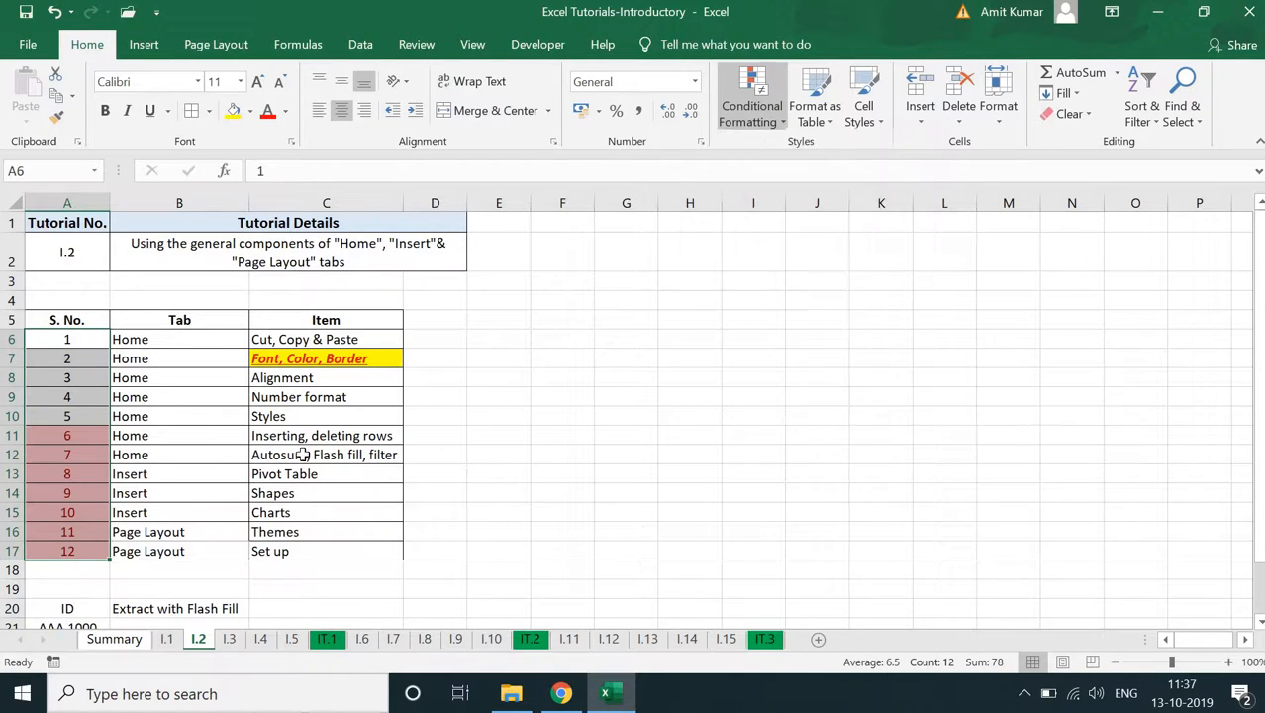
{"action": "left_click", "coordinate": [67, 531]}
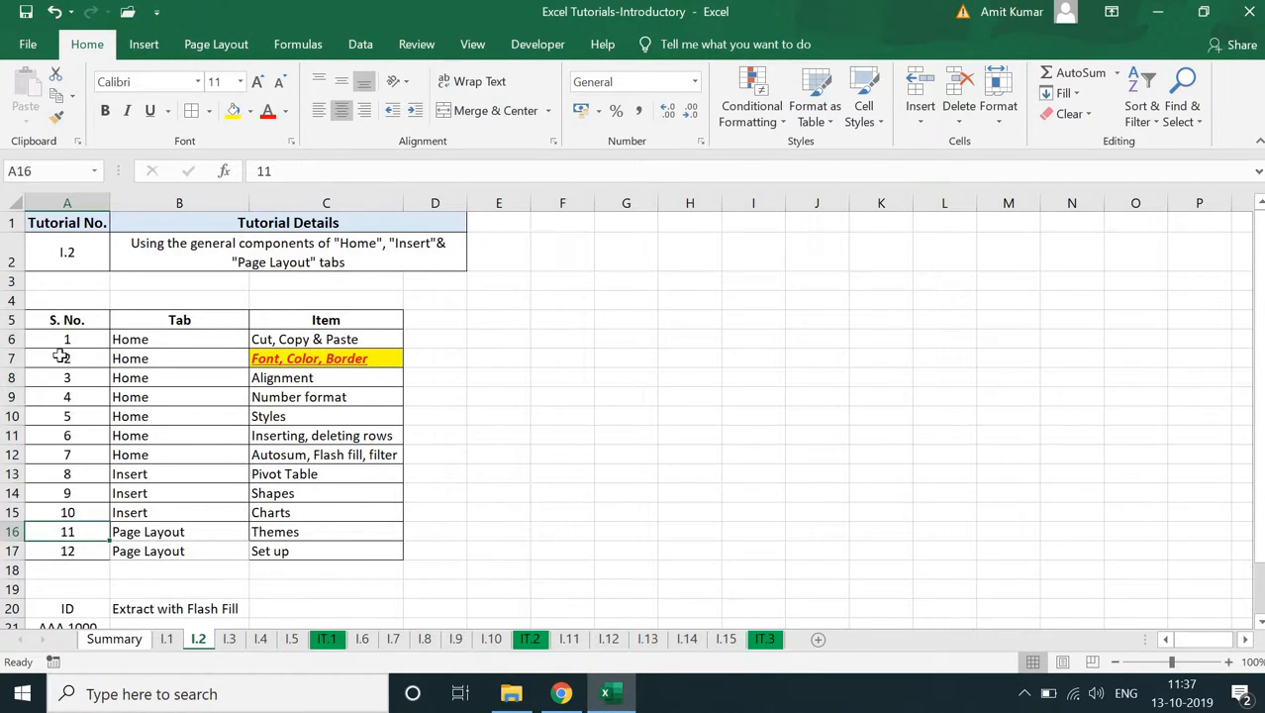
{"action": "left_click_drag", "start_coordinate": [62, 356], "coordinate": [66, 534]}
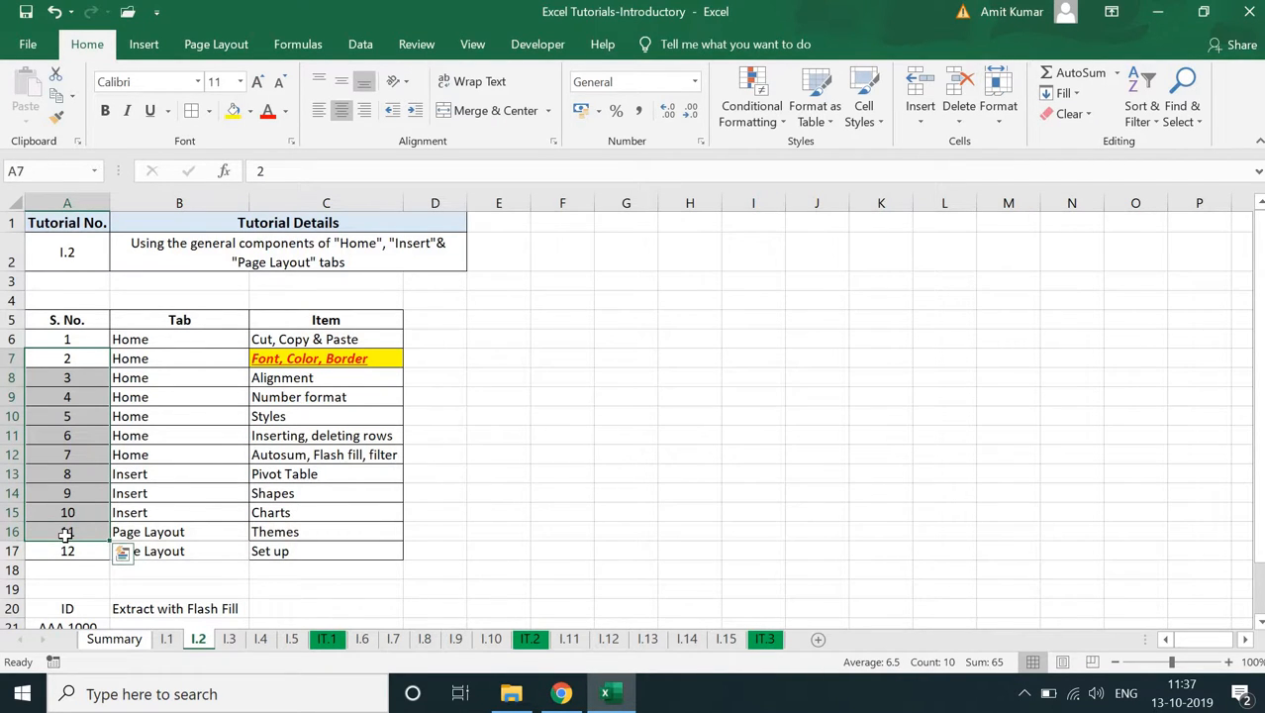
{"action": "left_click", "coordinate": [903, 315]}
{"action": "double_click", "coordinate": [905, 313]}
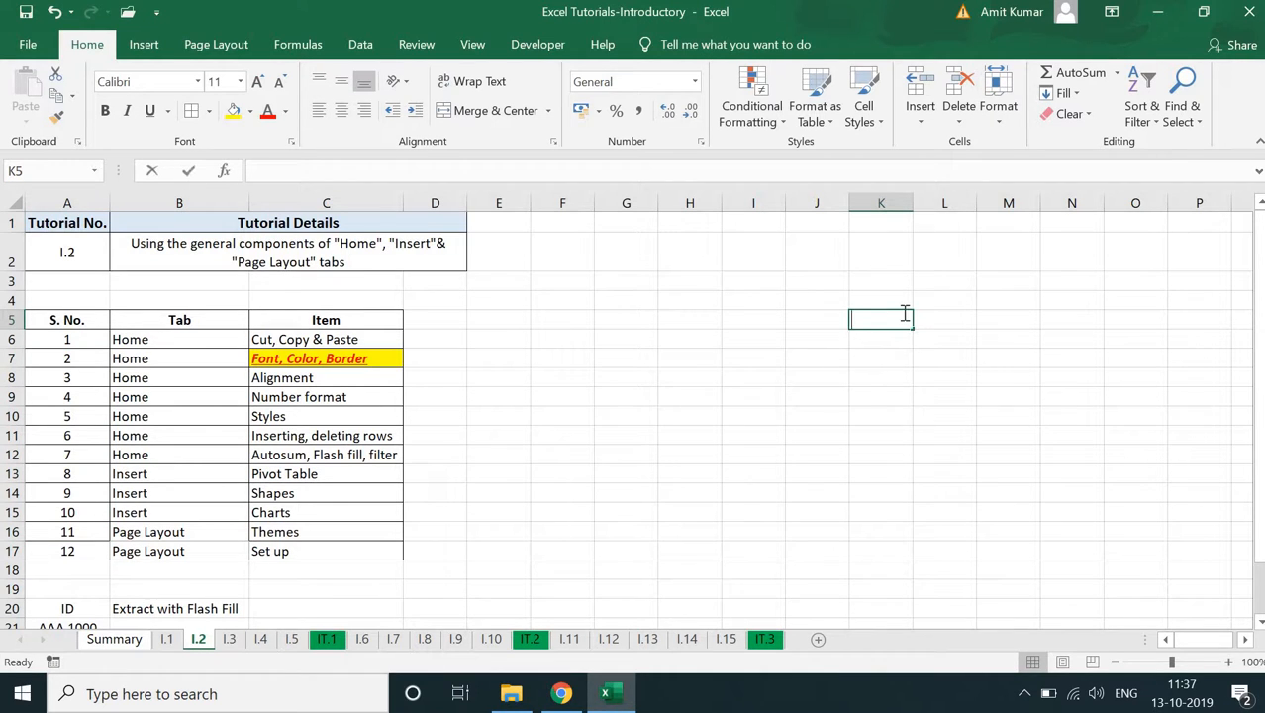
{"action": "key", "text": "Return"}
{"action": "left_click", "coordinate": [904, 315]}
{"action": "left_click", "coordinate": [898, 336]}
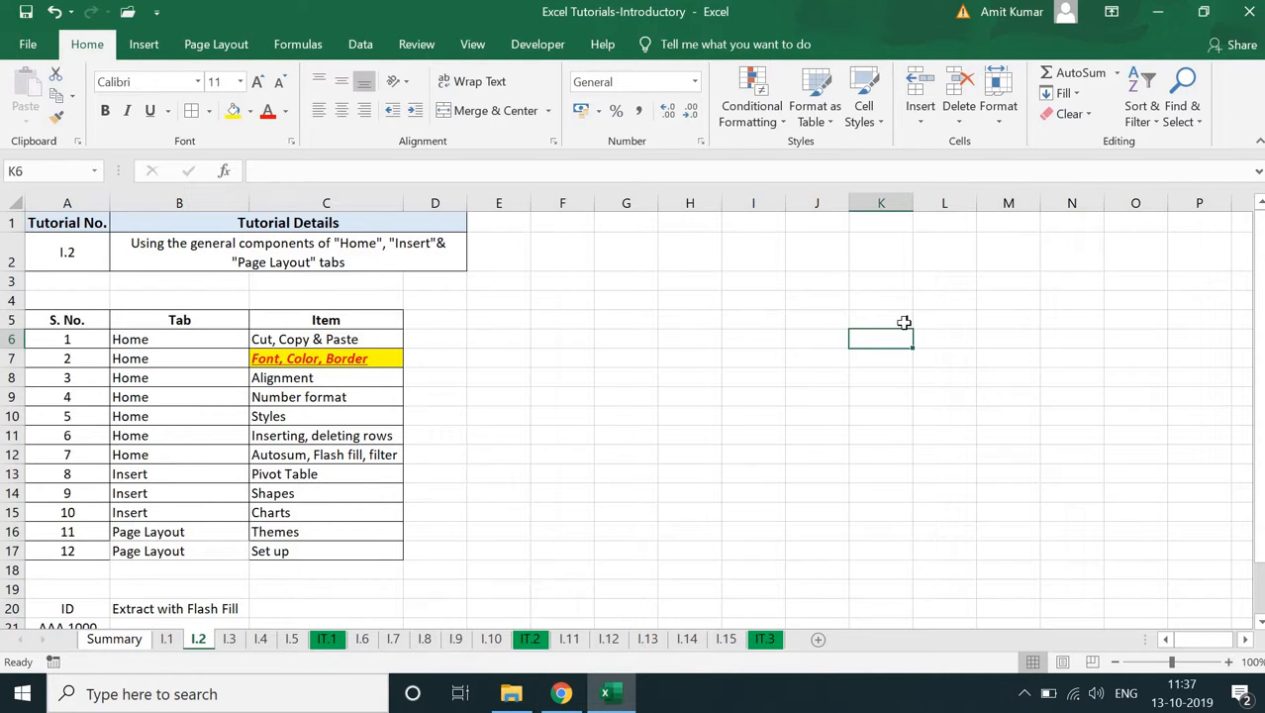
- Enter 1 in K5 and fill it down to K139 using the Fill Series option
{"action": "left_click", "coordinate": [905, 322]}
{"action": "left_click_drag", "start_coordinate": [926, 590], "coordinate": [943, 703]}
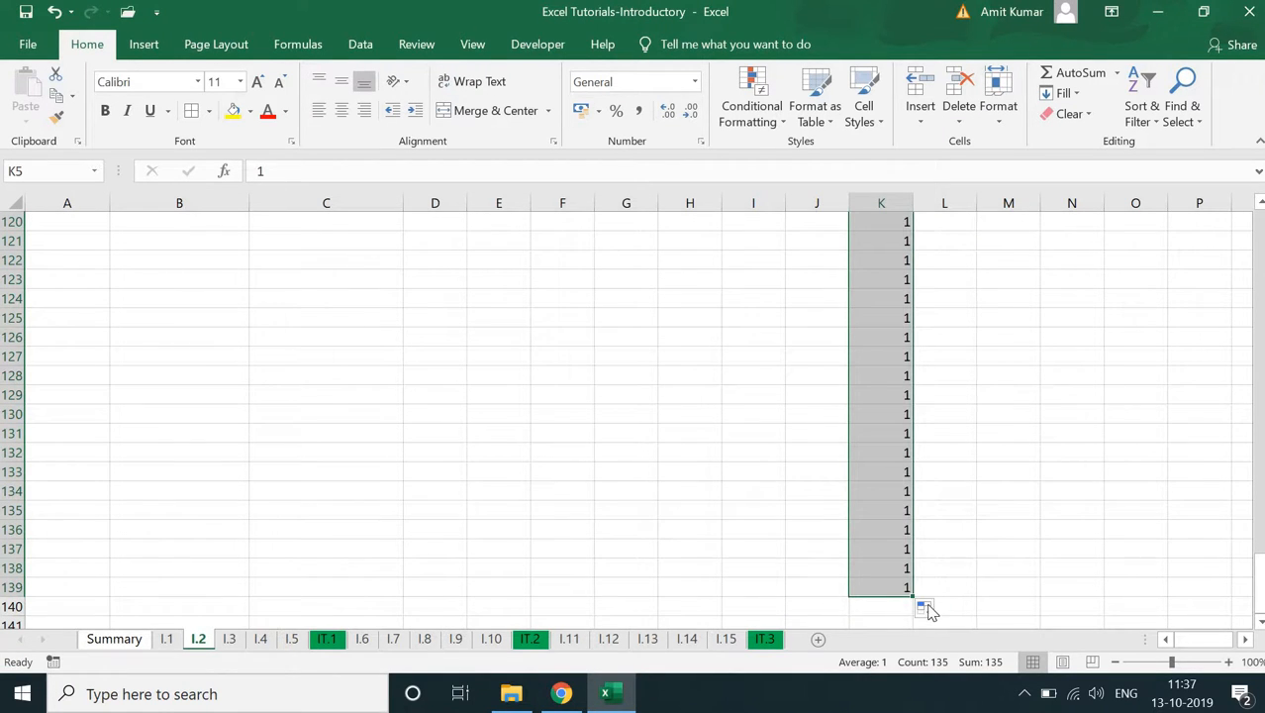
{"action": "left_click", "coordinate": [925, 608]}
{"action": "left_click", "coordinate": [840, 514]}
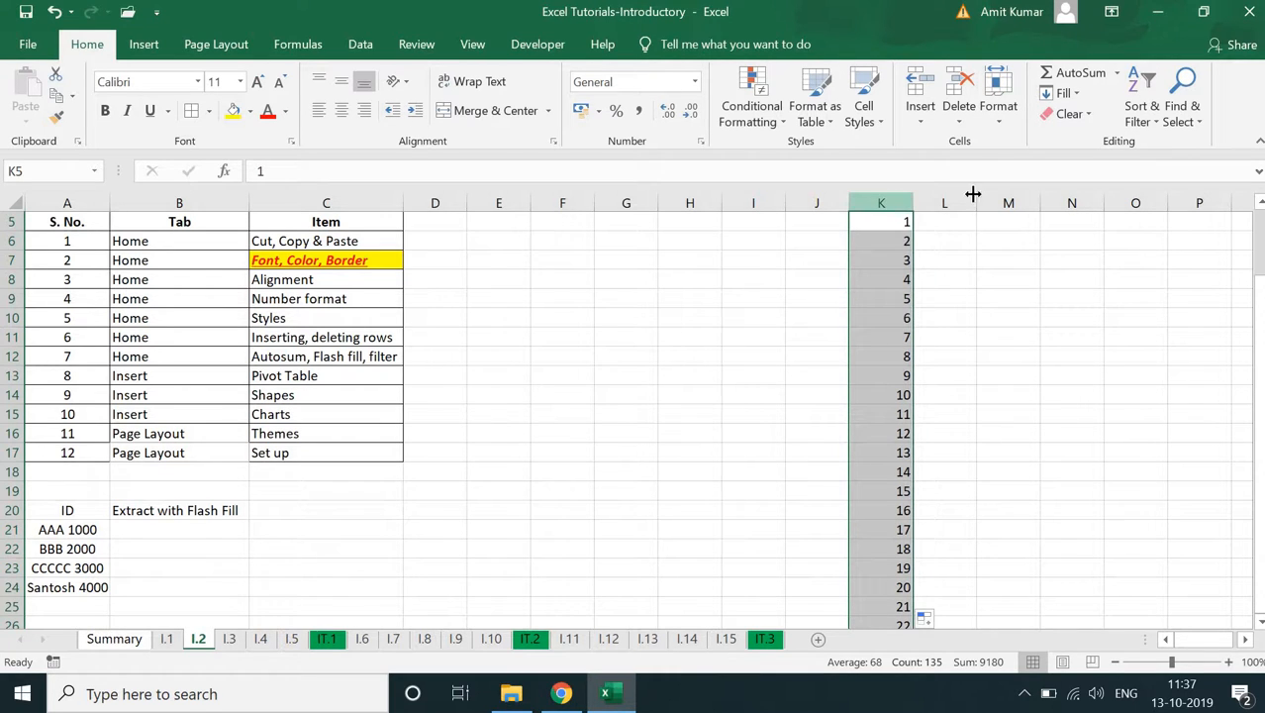
- Clear the filled numbers from K5:K139 and enter 1 in K5 again
{"action": "key", "text": "Delete"}
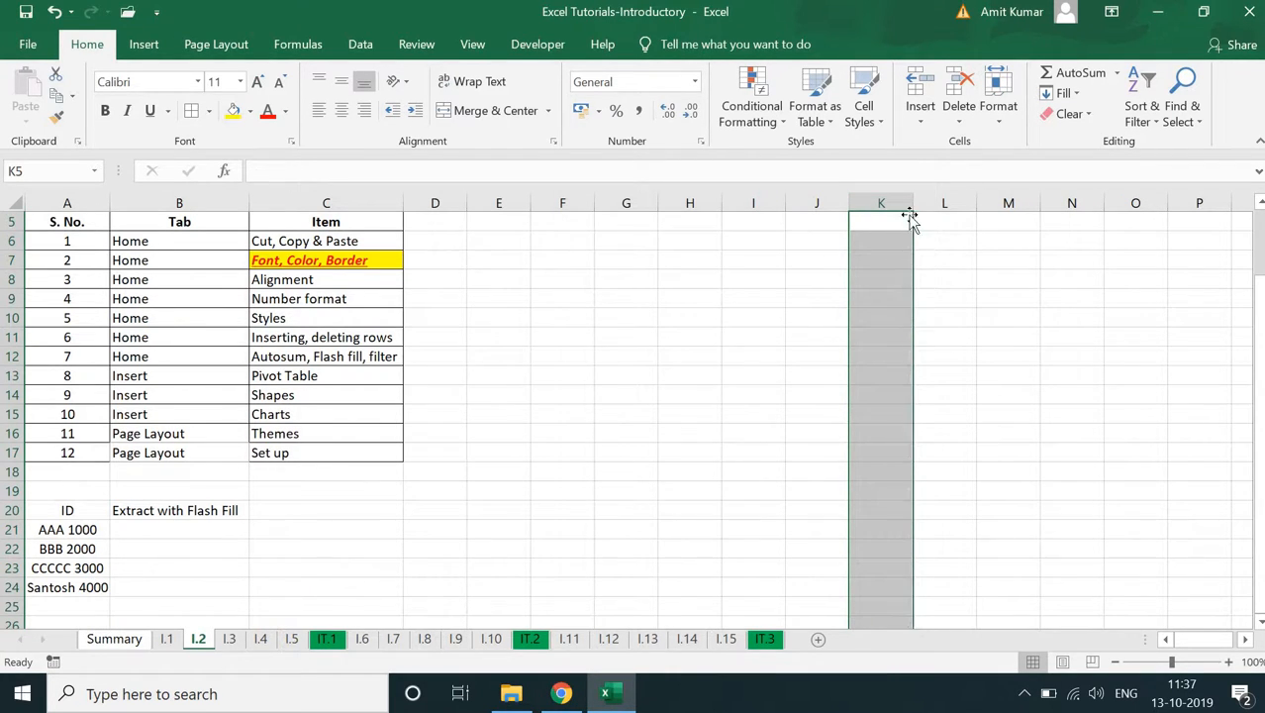
{"action": "left_click", "coordinate": [901, 219]}
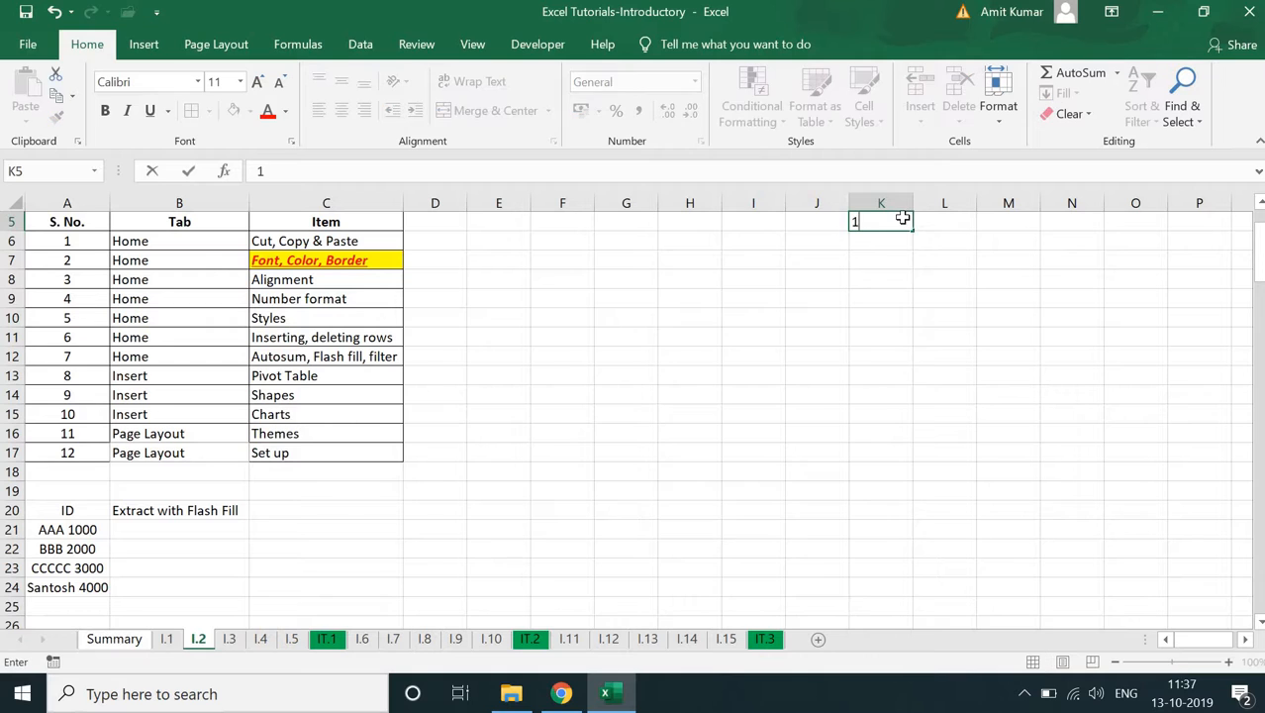
{"action": "key", "text": "Return"}
{"action": "left_click", "coordinate": [903, 218]}
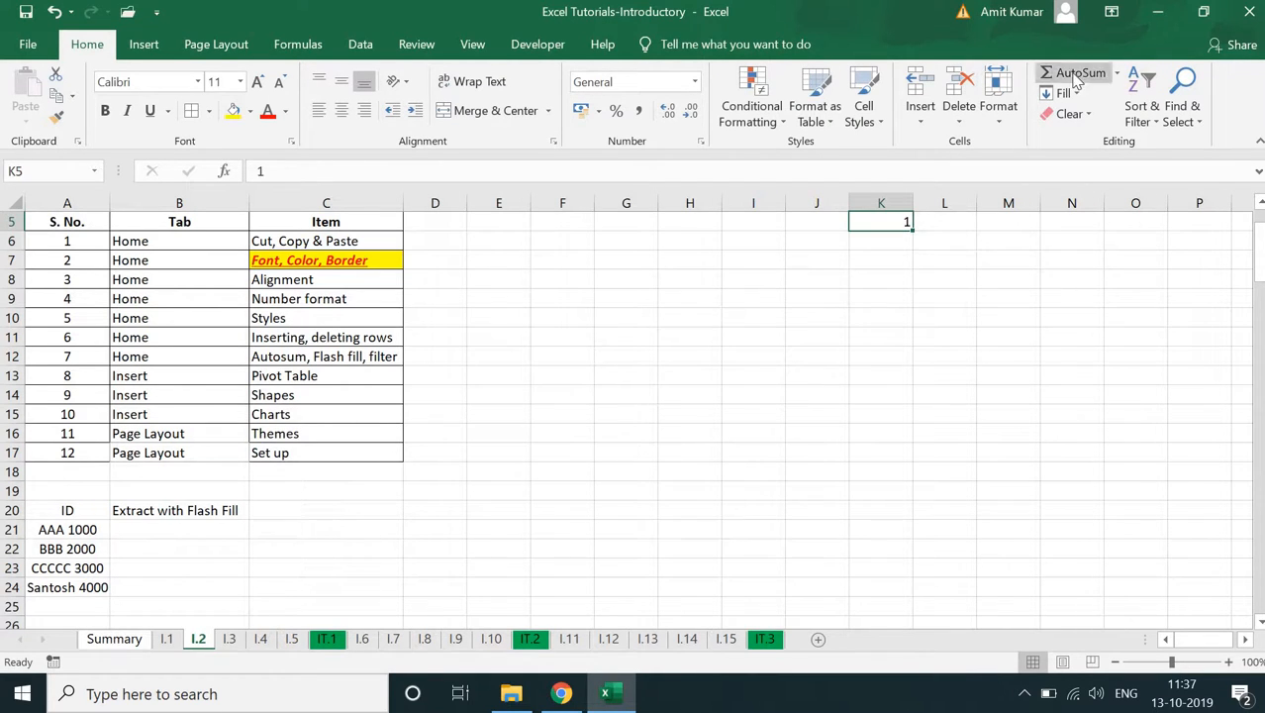
- Fill a linear series in columns from K5 with step value 1 and stop value 10000
{"action": "left_click", "coordinate": [1077, 94]}
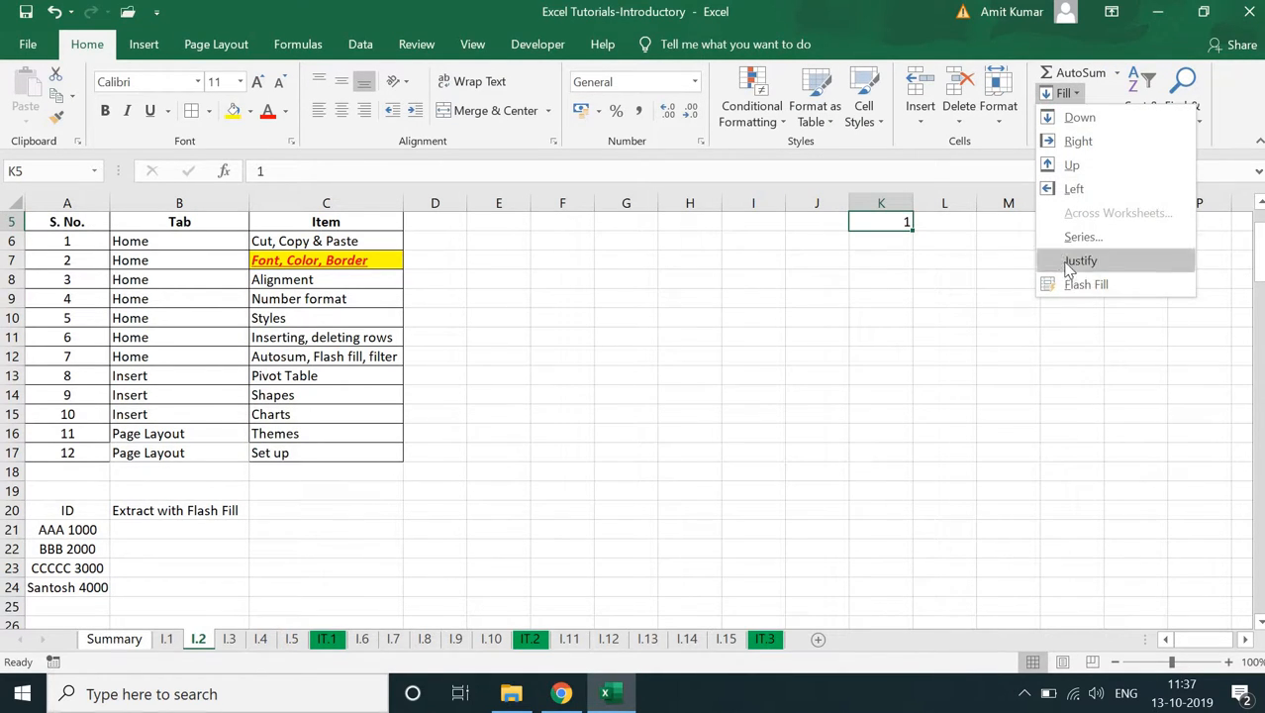
{"action": "left_click", "coordinate": [1079, 237]}
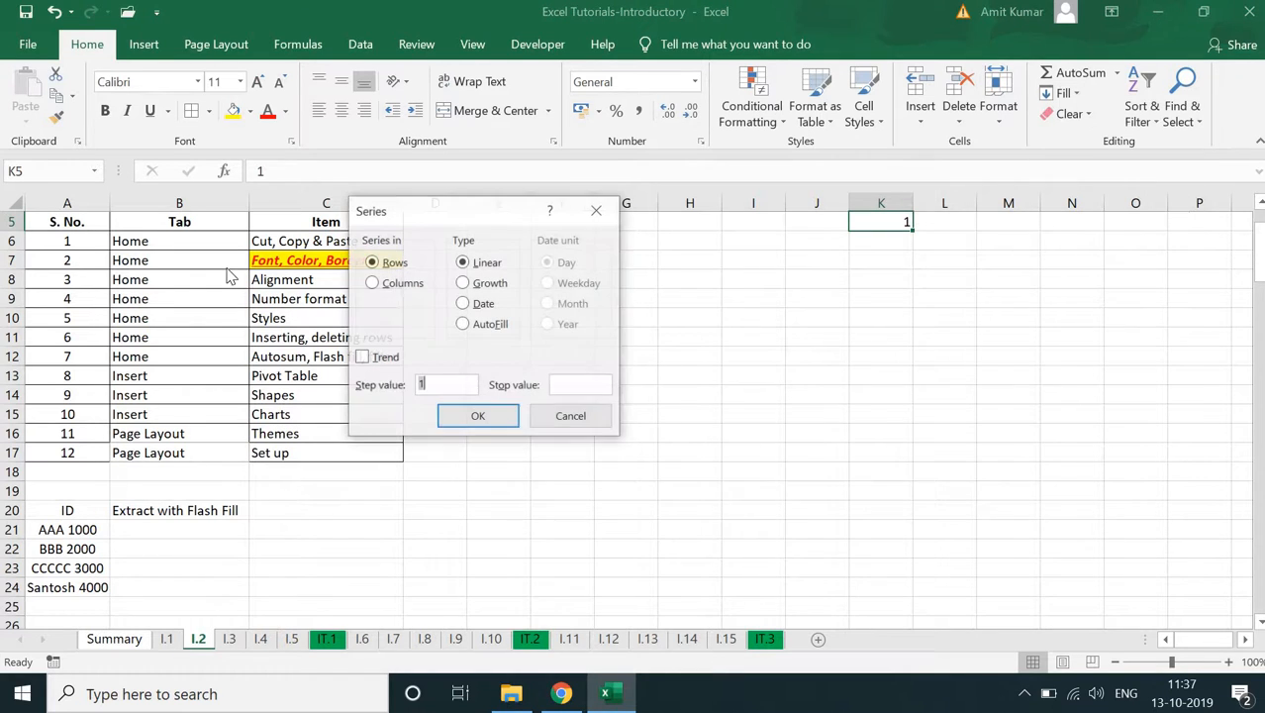
{"action": "left_click", "coordinate": [401, 285]}
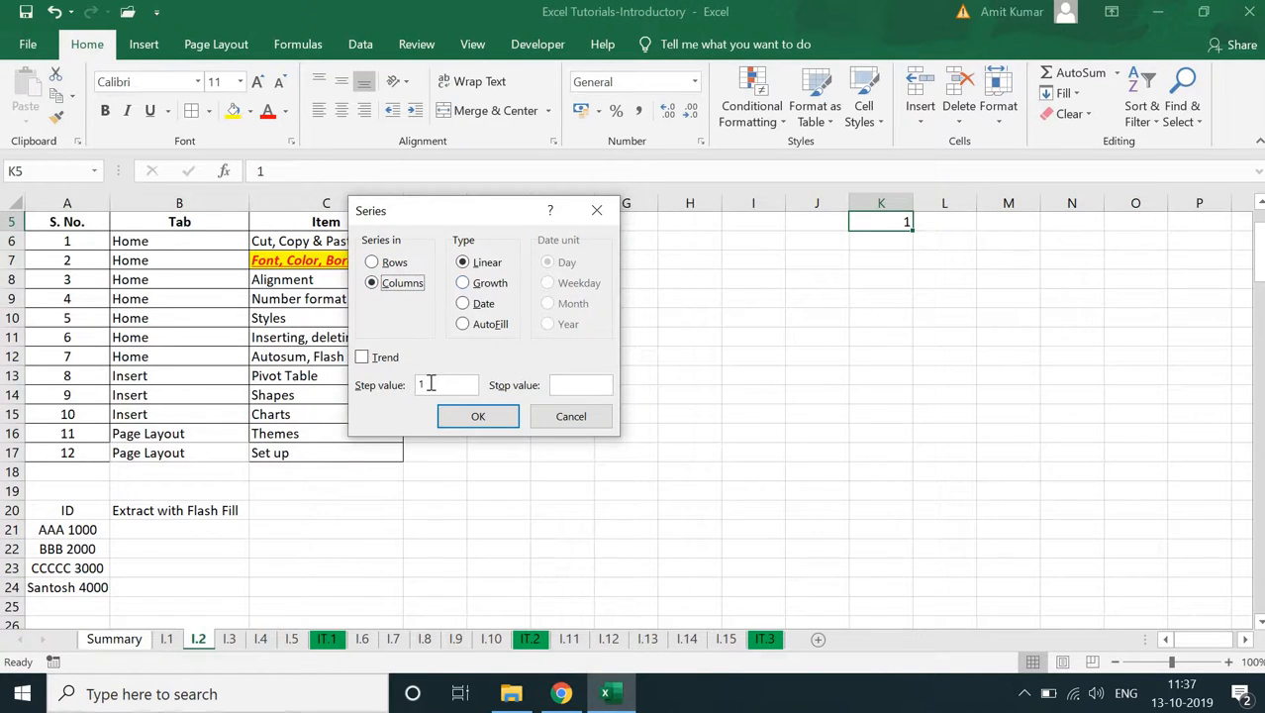
{"action": "left_click", "coordinate": [573, 387]}
{"action": "type", "text": "1000"}
{"action": "key", "text": "Return"}
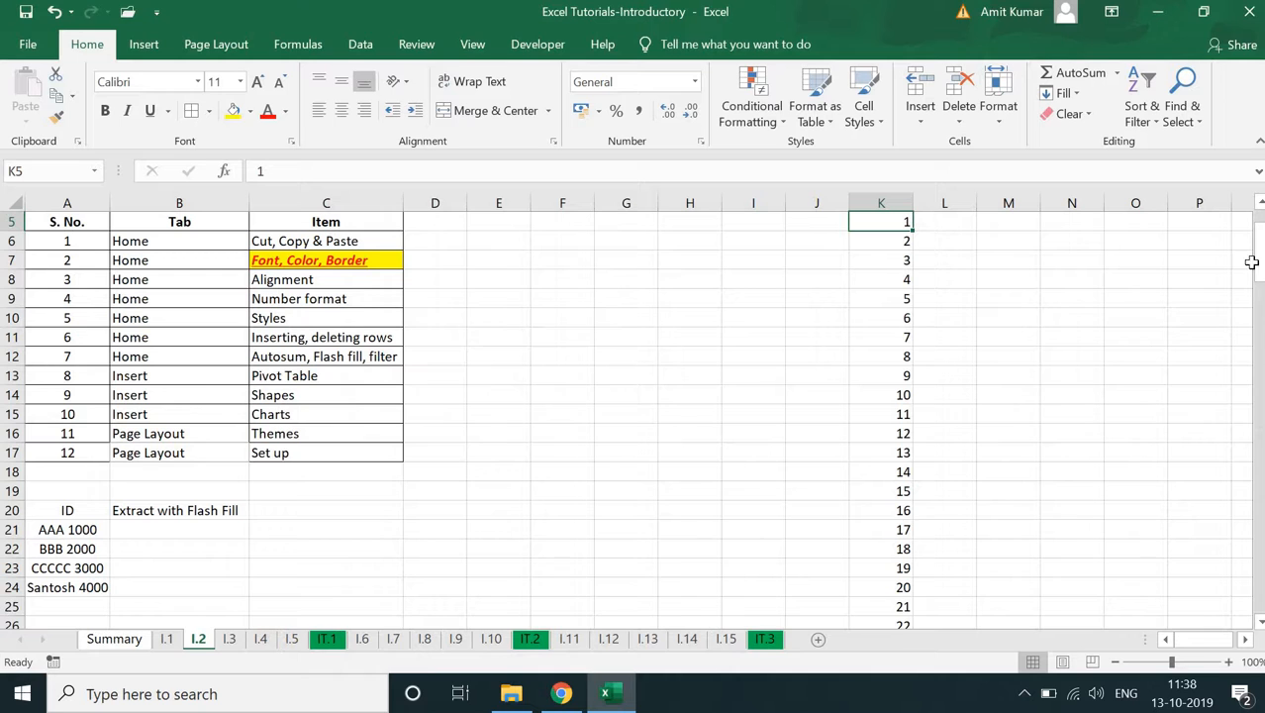
- Review the number series in column K and clear all of it from K5 down
{"action": "left_click_drag", "start_coordinate": [1258, 274], "coordinate": [1258, 575]}
{"action": "scroll", "coordinate": [1258, 228], "scroll_direction": "down", "scroll_amount": 20}
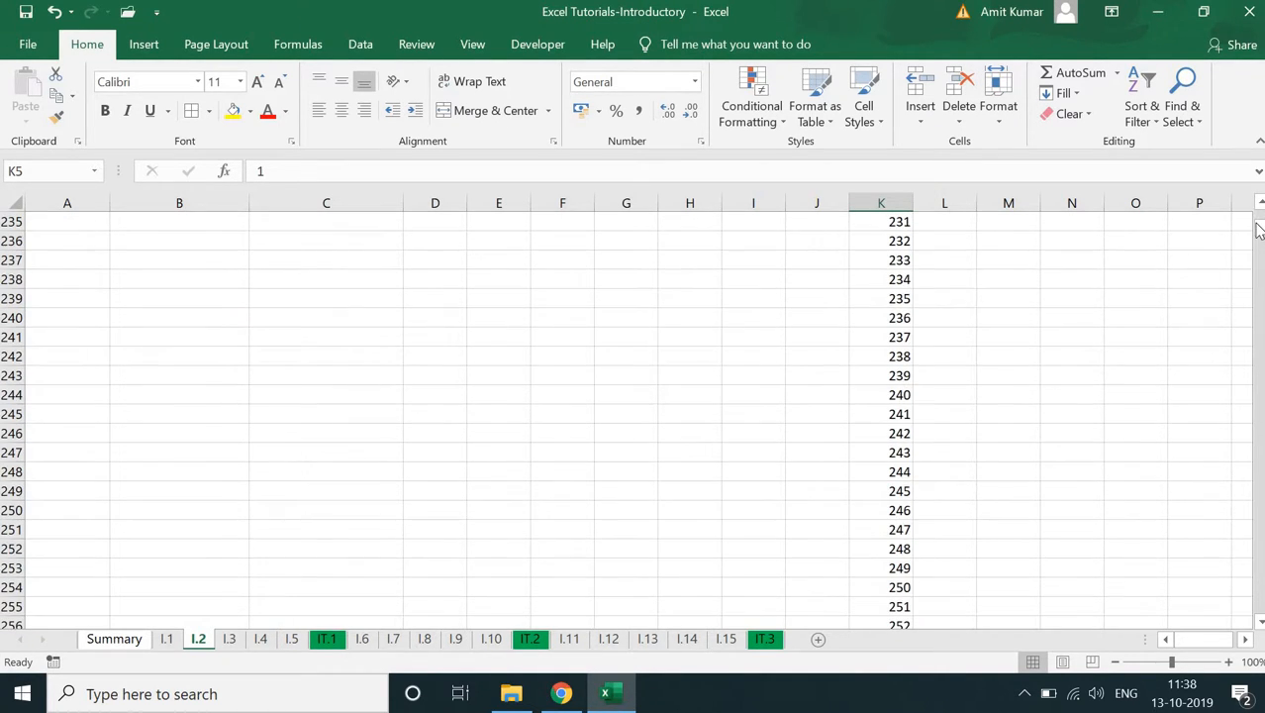
{"action": "left_click_drag", "start_coordinate": [1259, 228], "coordinate": [1178, 252]}
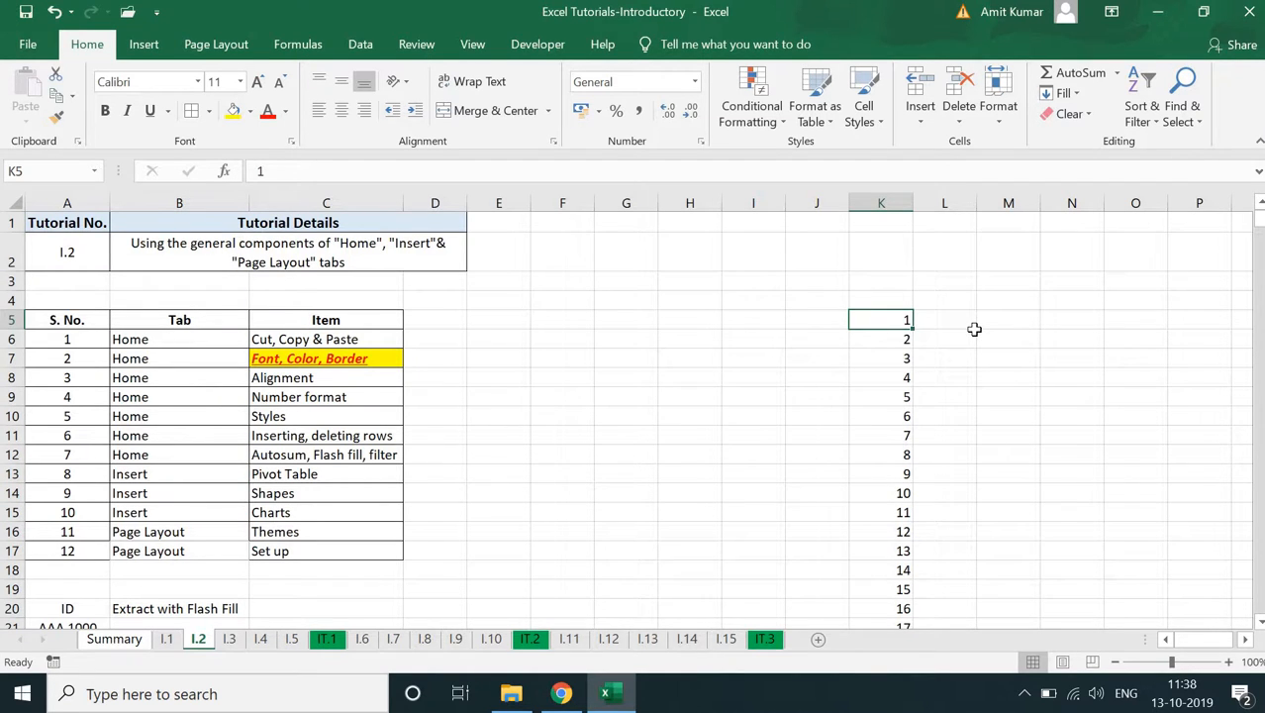
{"action": "key", "text": "ctrl+shift+Down"}
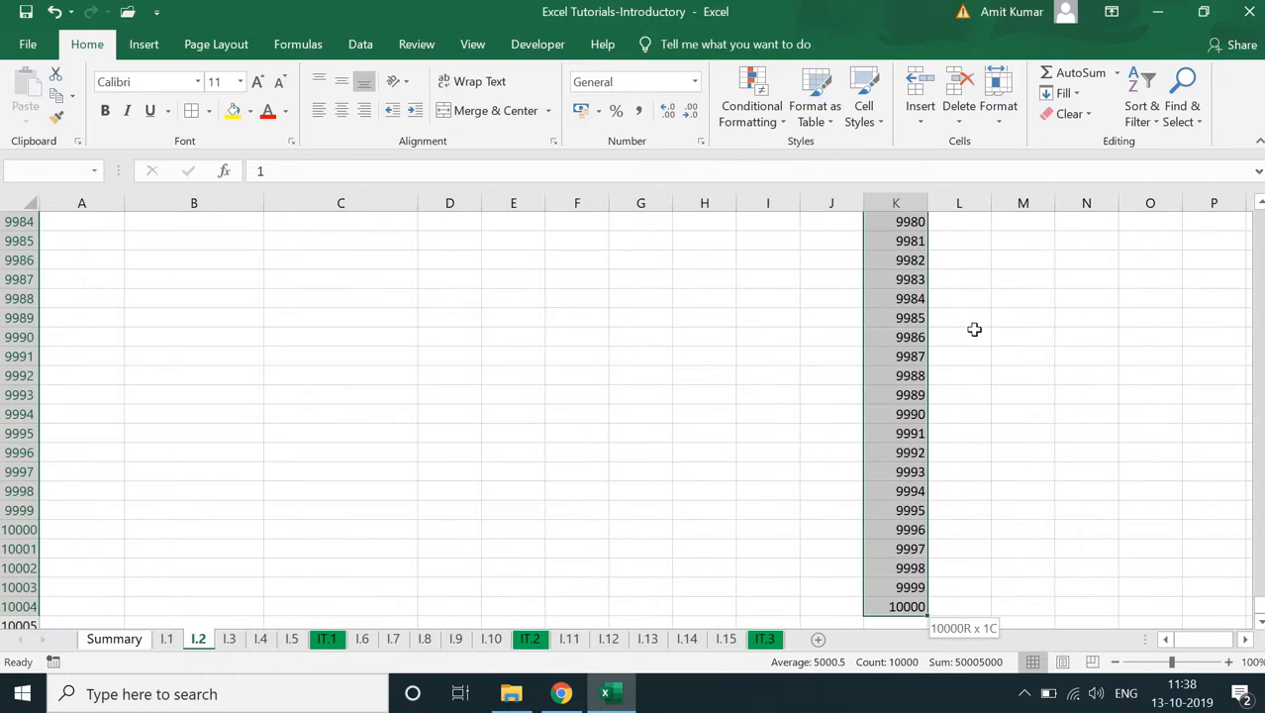
{"action": "key", "text": "ctrl+shift+Down"}
{"action": "key", "text": "Delete"}
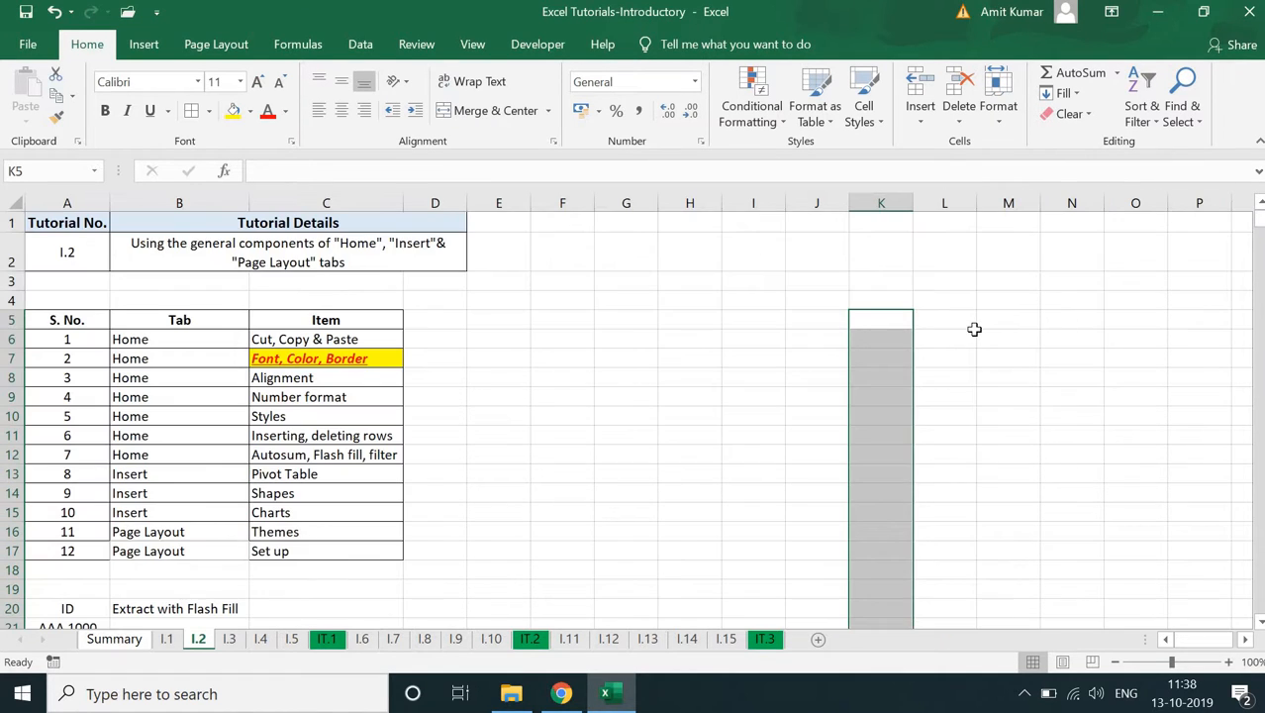
{"action": "left_click", "coordinate": [900, 339]}
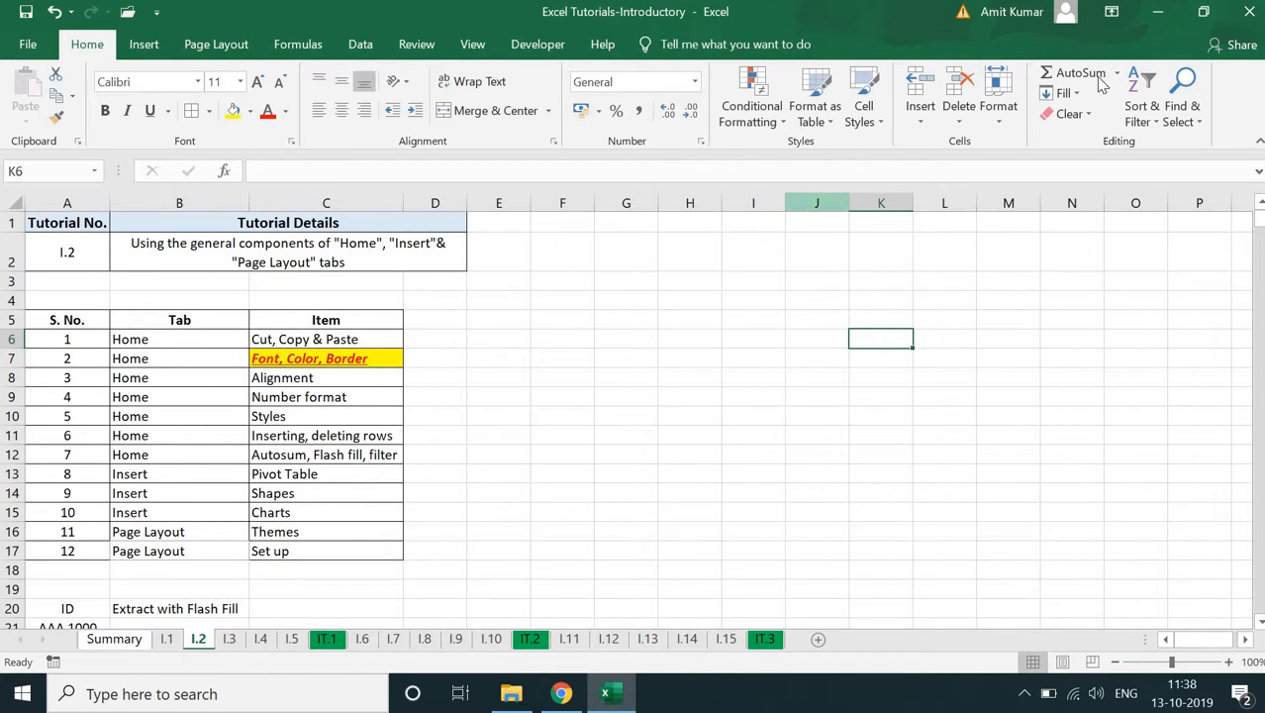
{"action": "left_click", "coordinate": [1059, 99]}
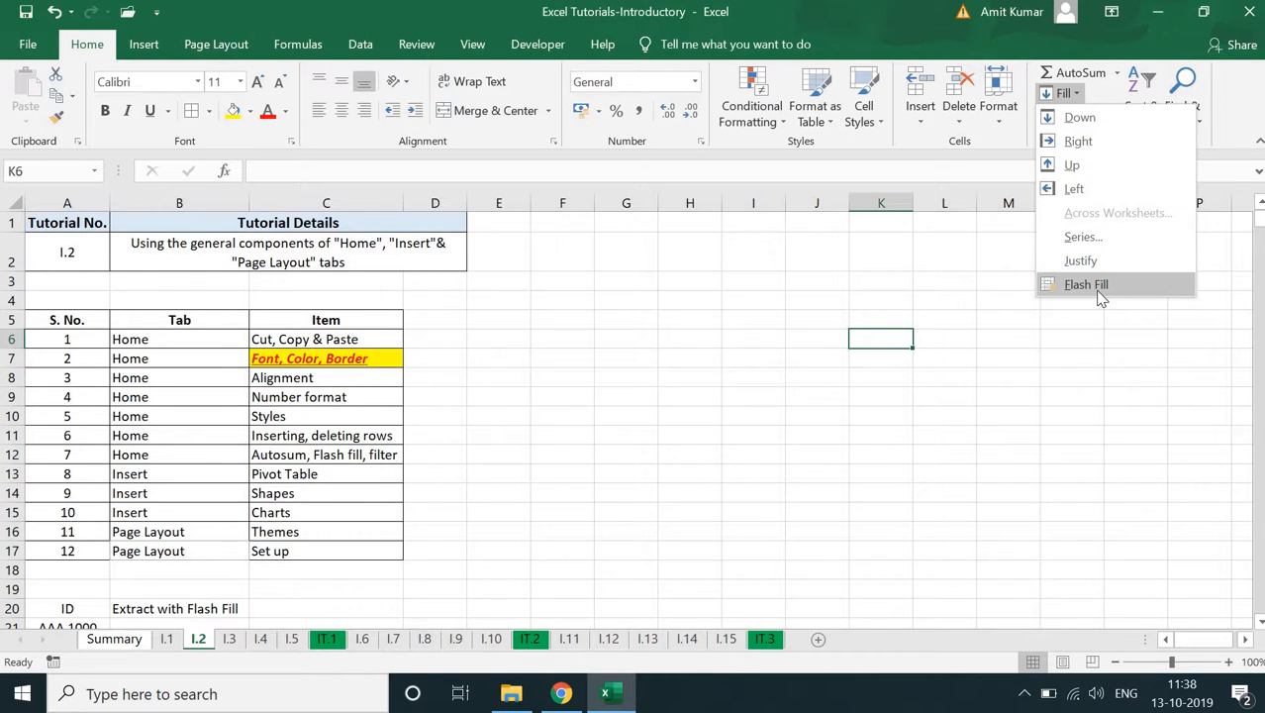
{"action": "left_click", "coordinate": [712, 389]}
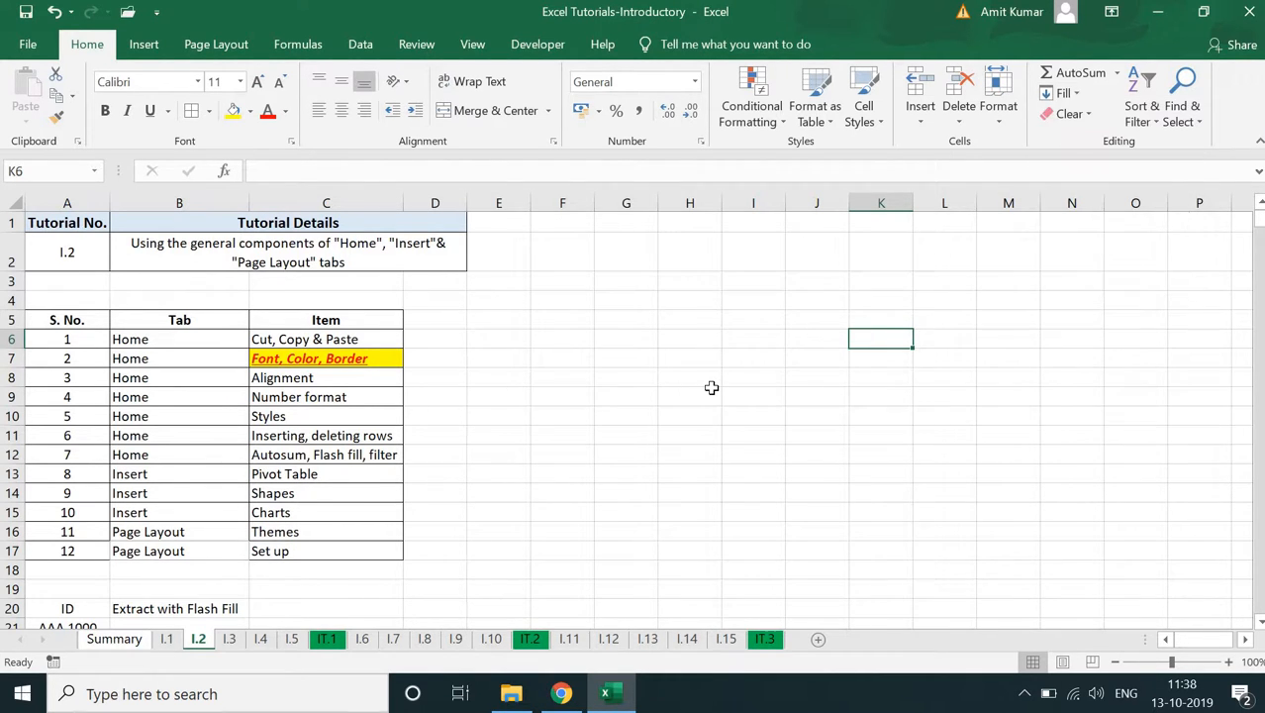
- Enter AAA in B21 beside the first ID and Flash Fill the text parts of the IDs down to B24
{"action": "key", "text": "Down"}
{"action": "key", "text": "Down"}
{"action": "key", "text": "Down"}
{"action": "key", "text": "Down"}
{"action": "key", "text": "Down"}
{"action": "key", "text": "Down"}
{"action": "key", "text": "Down"}
{"action": "key", "text": "Down"}
{"action": "key", "text": "Down"}
{"action": "key", "text": "Down"}
{"action": "key", "text": "Down"}
{"action": "key", "text": "Down"}
{"action": "key", "text": "Down"}
{"action": "key", "text": "Down"}
{"action": "key", "text": "Down"}
{"action": "key", "text": "Down"}
{"action": "key", "text": "Down"}
{"action": "key", "text": "Down"}
{"action": "key", "text": "Down"}
{"action": "key", "text": "Down"}
{"action": "key", "text": "Down"}
{"action": "key", "text": "Left"}
{"action": "key", "text": "Left"}
{"action": "key", "text": "Left"}
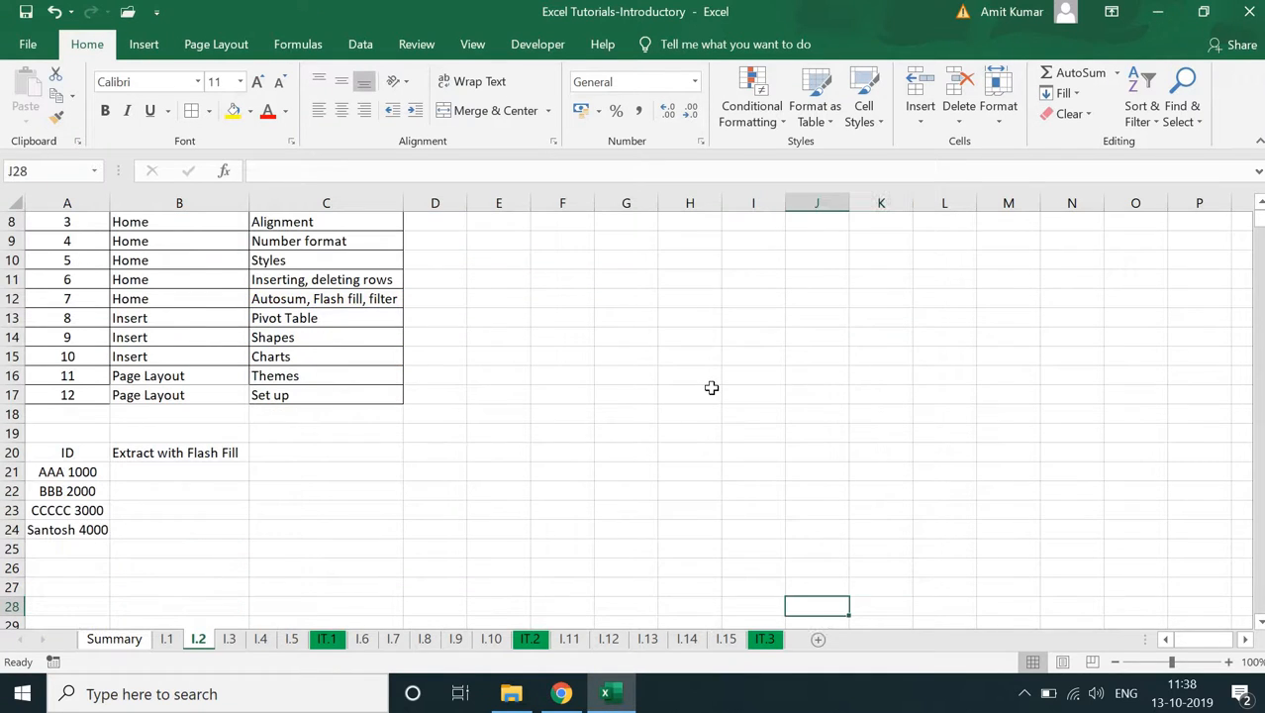
{"action": "key", "text": "Left"}
{"action": "key", "text": "Left"}
{"action": "key", "text": "Left"}
{"action": "key", "text": "Left"}
{"action": "key", "text": "Left"}
{"action": "key", "text": "Left"}
{"action": "key", "text": "Left"}
{"action": "key", "text": "Up"}
{"action": "key", "text": "Up"}
{"action": "key", "text": "Up"}
{"action": "key", "text": "Up"}
{"action": "key", "text": "Up"}
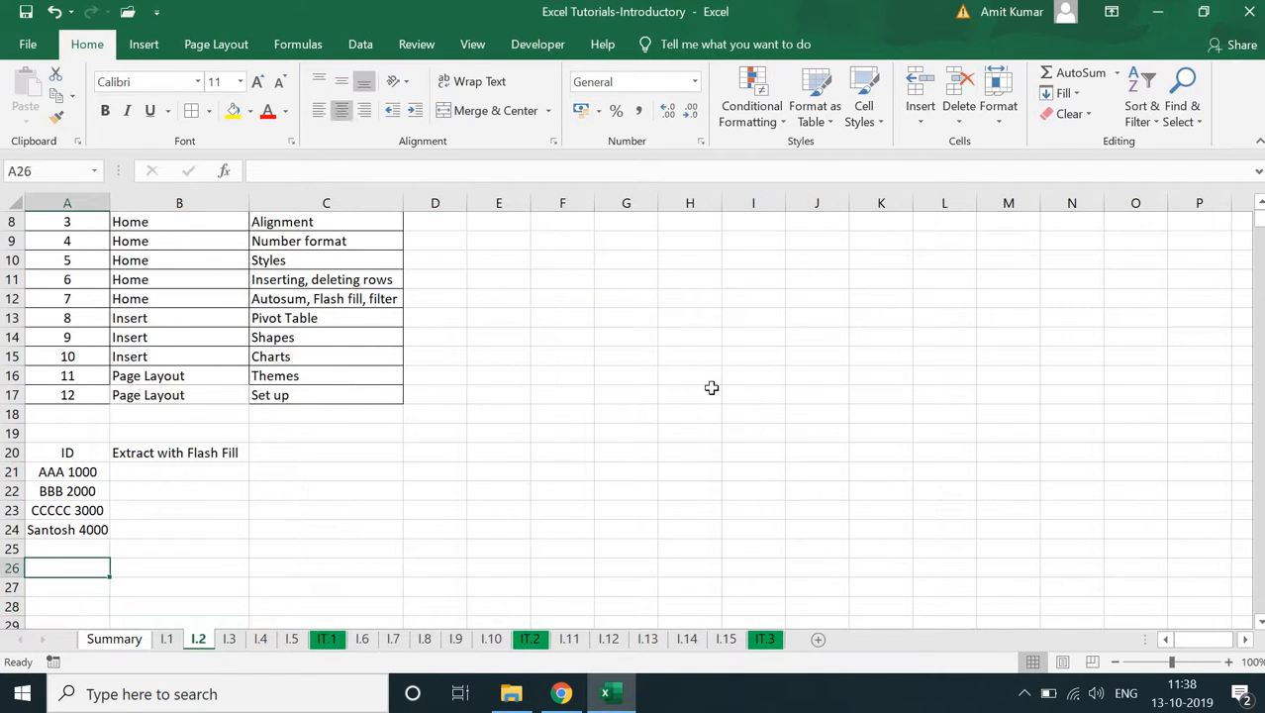
{"action": "key", "text": "Up"}
{"action": "key", "text": "Up"}
{"action": "key", "text": "Up"}
{"action": "key", "text": "Right"}
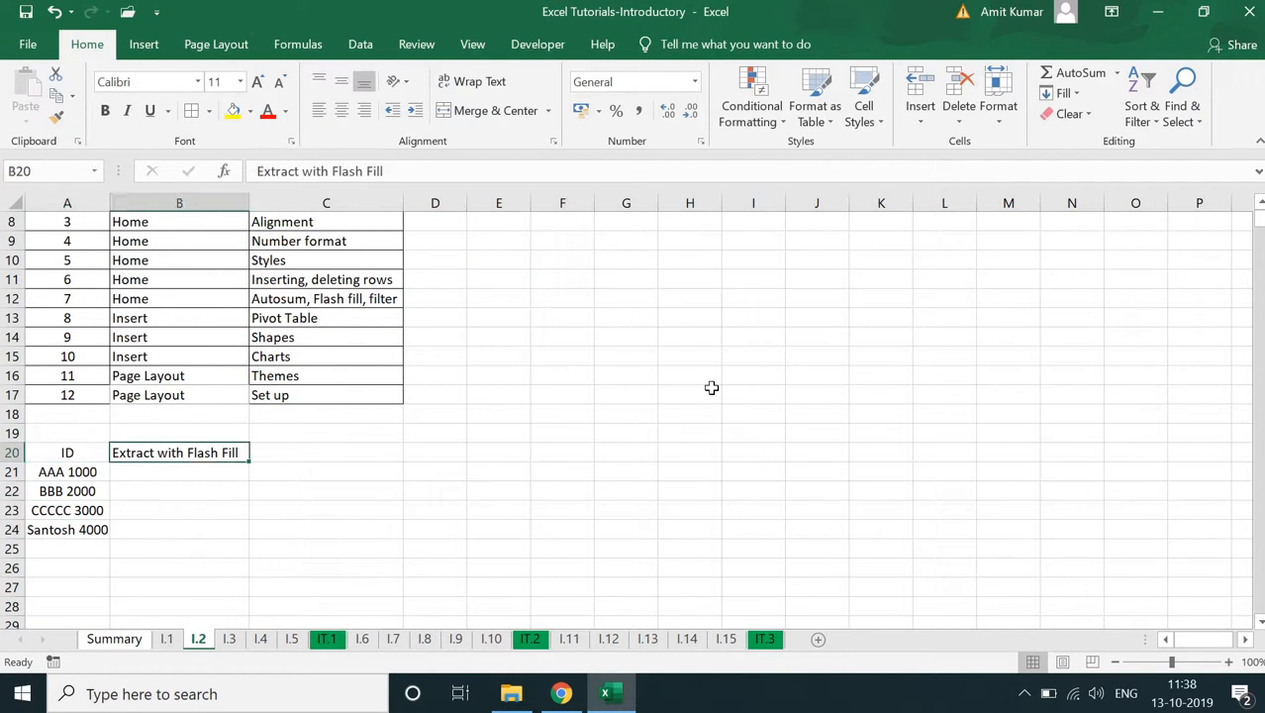
{"action": "key", "text": "Down"}
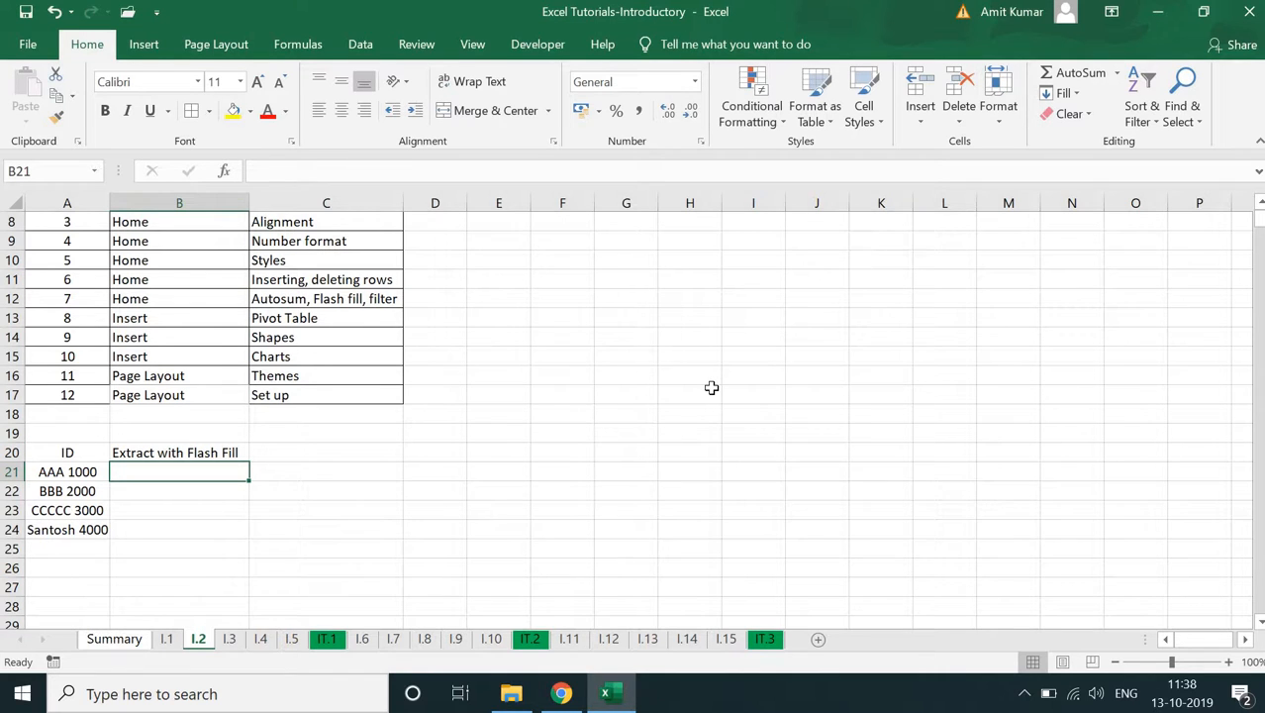
{"action": "left_click", "coordinate": [73, 472]}
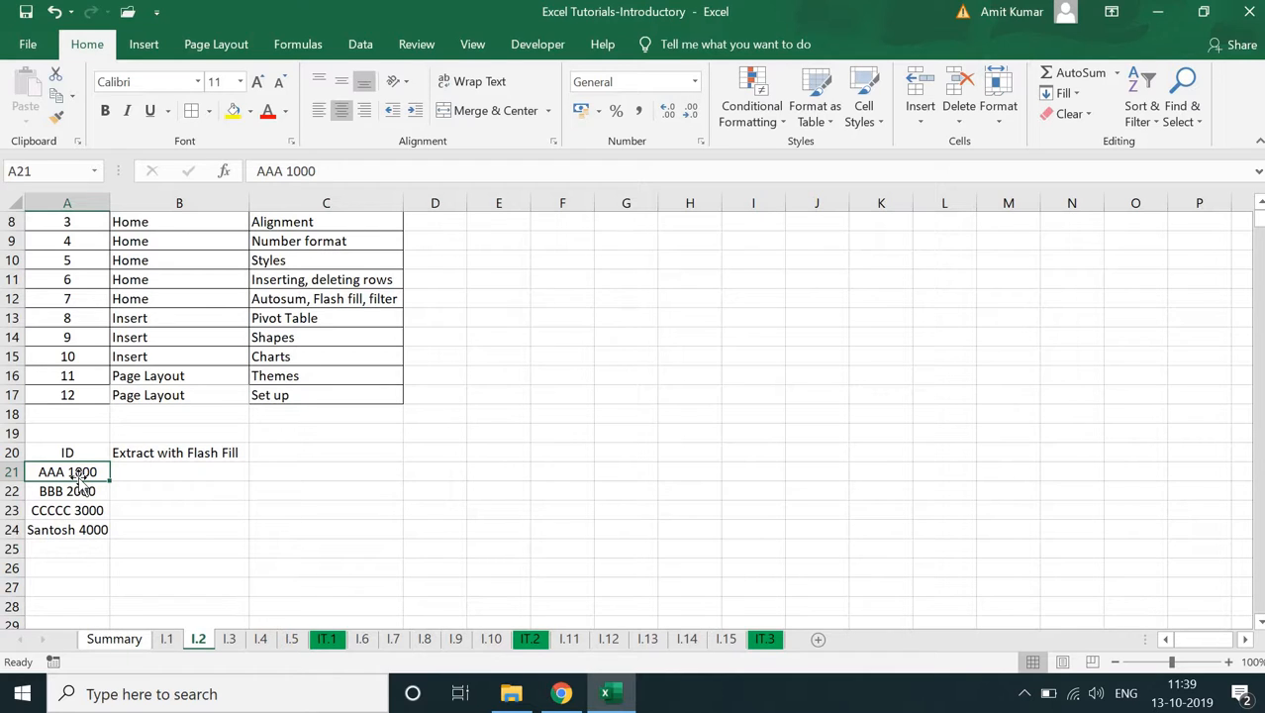
{"action": "left_click", "coordinate": [130, 467]}
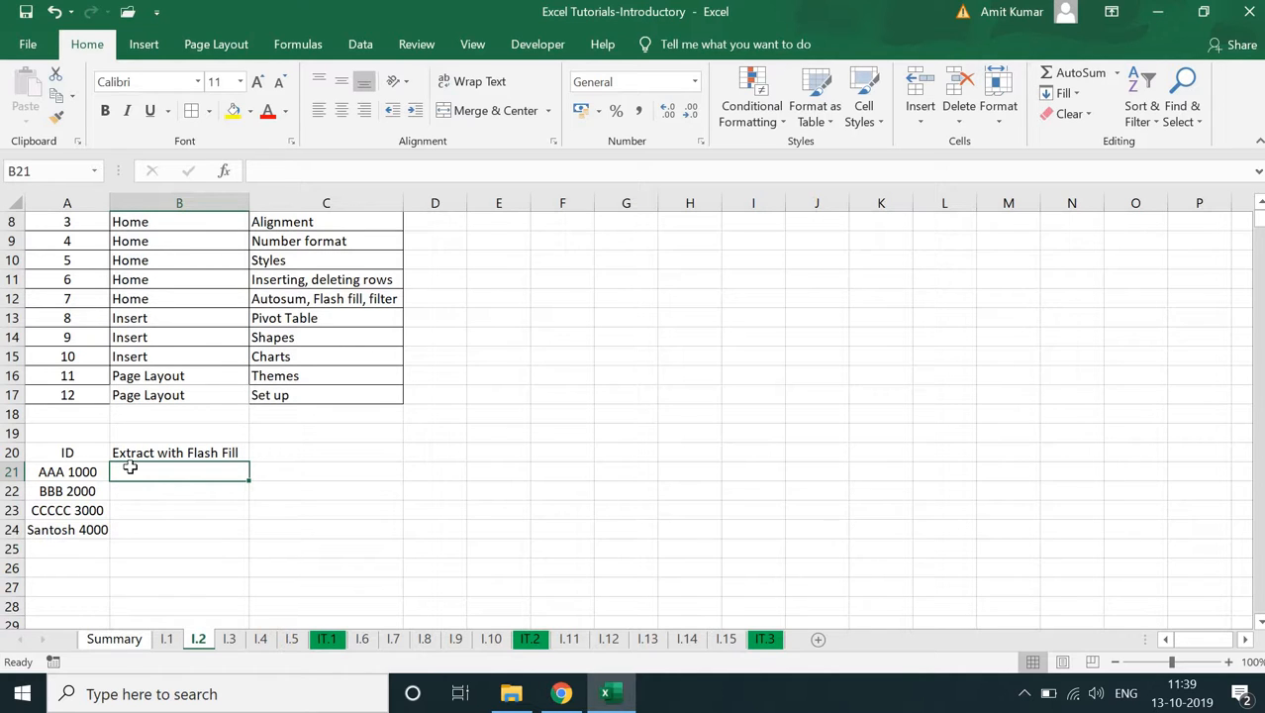
{"action": "type", "text": "AAA"}
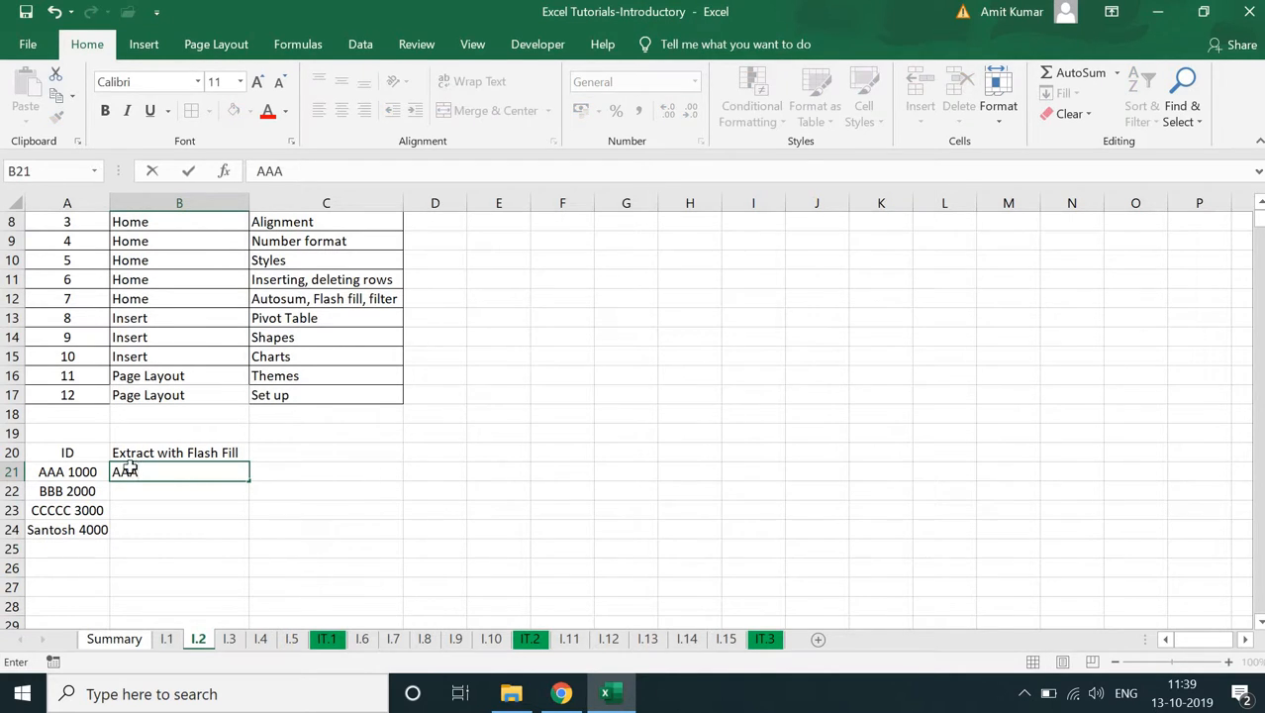
{"action": "key", "text": "Return"}
{"action": "left_click", "coordinate": [129, 467]}
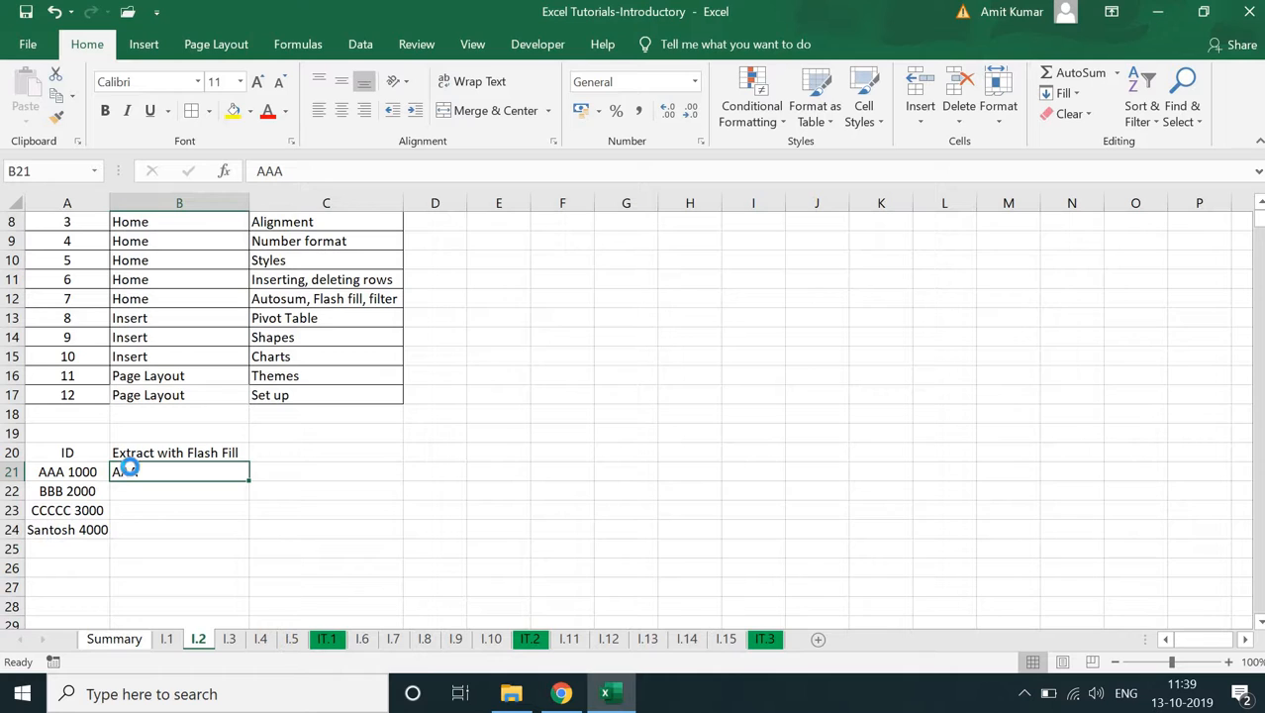
{"action": "key", "text": "ctrl+e"}
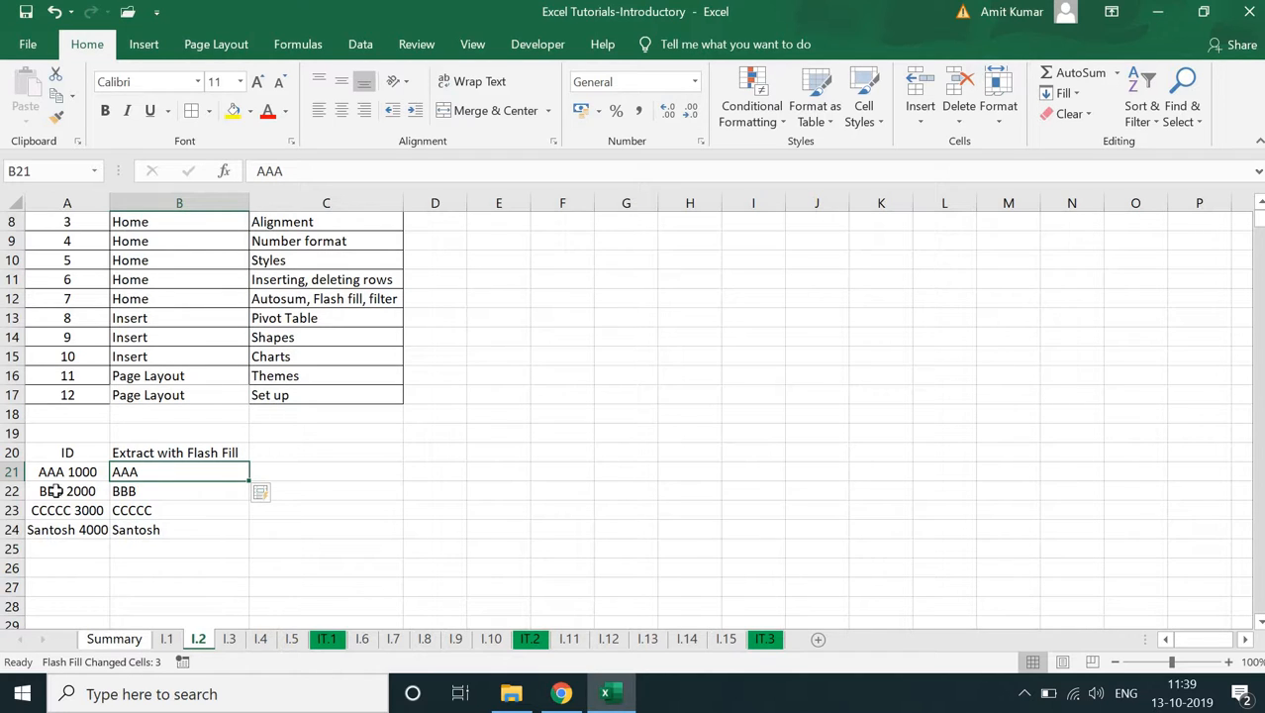
- Replace the entry in B21 with 1000 and Flash Fill the numeric parts of the IDs down to B24
{"action": "type", "text": "1000"}
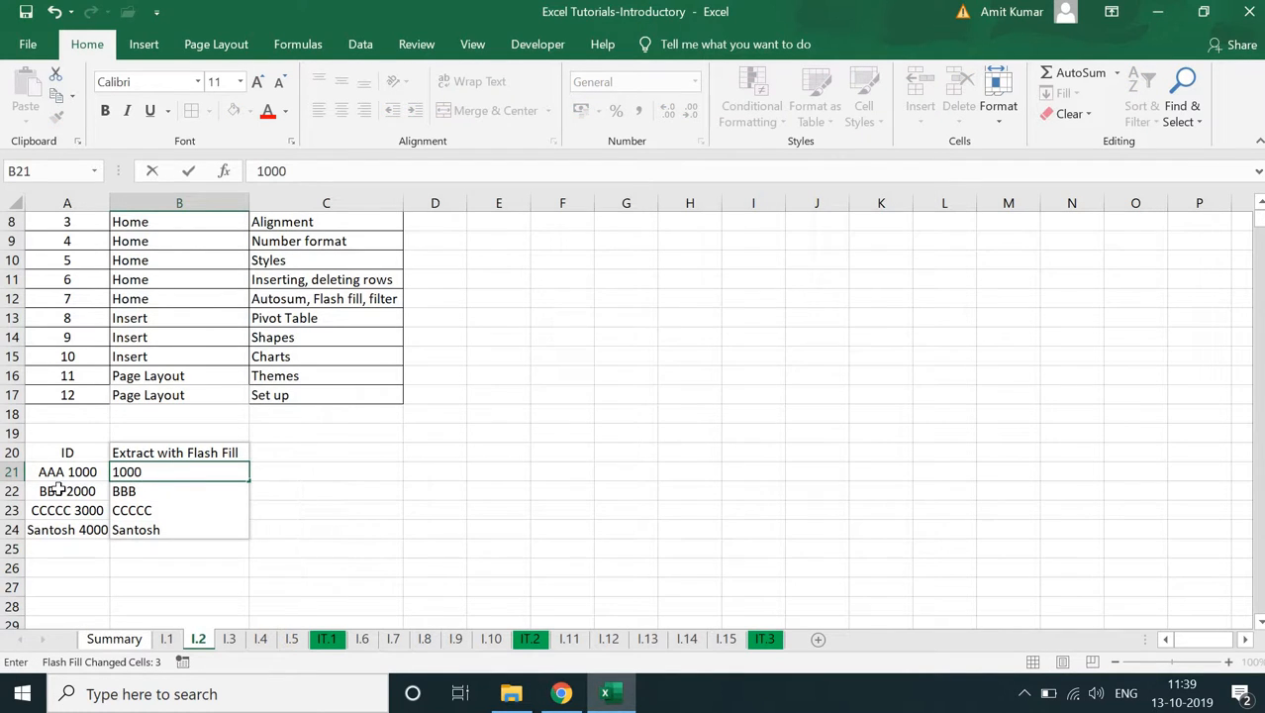
{"action": "key", "text": "Return"}
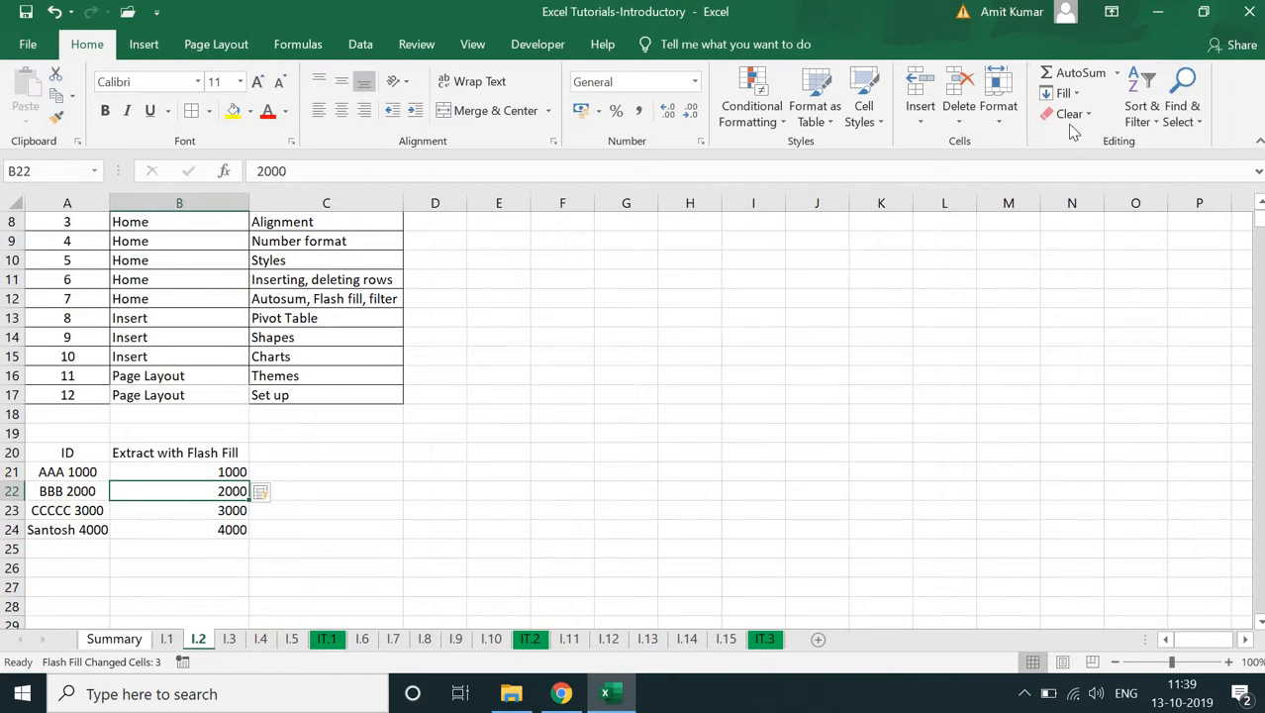
{"action": "left_click", "coordinate": [1063, 92]}
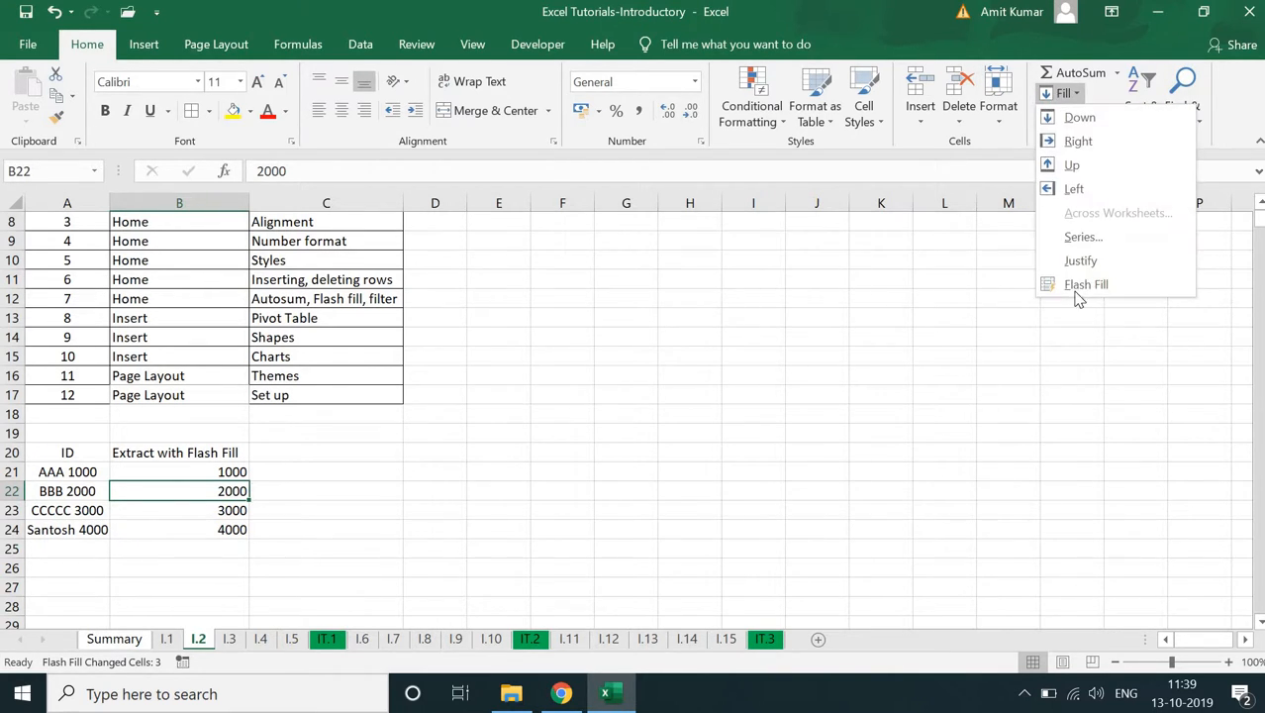
- Clear the extracted numbers from B21:B24
{"action": "left_click", "coordinate": [229, 469]}
{"action": "left_click_drag", "start_coordinate": [228, 473], "coordinate": [225, 526]}
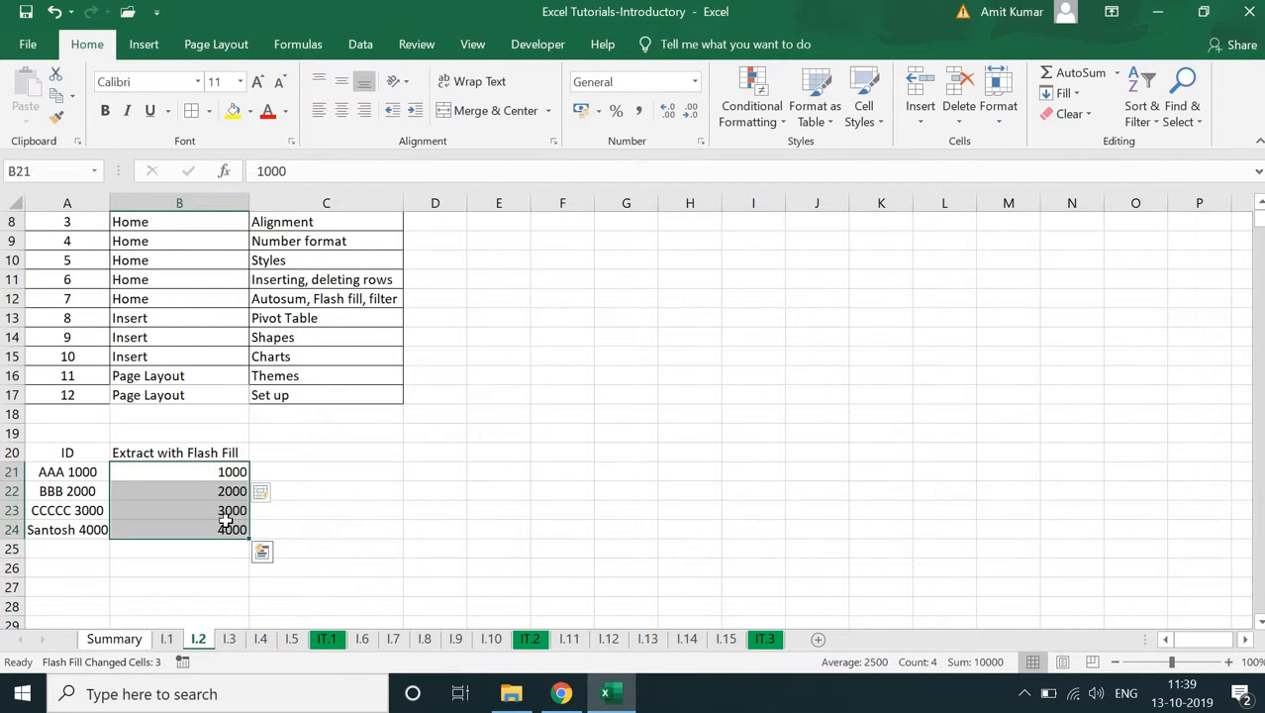
{"action": "key", "text": "Delete"}
- Enter AAA in B21 and extract the text parts of the remaining IDs with the Flash Fill command
{"action": "left_click", "coordinate": [193, 471]}
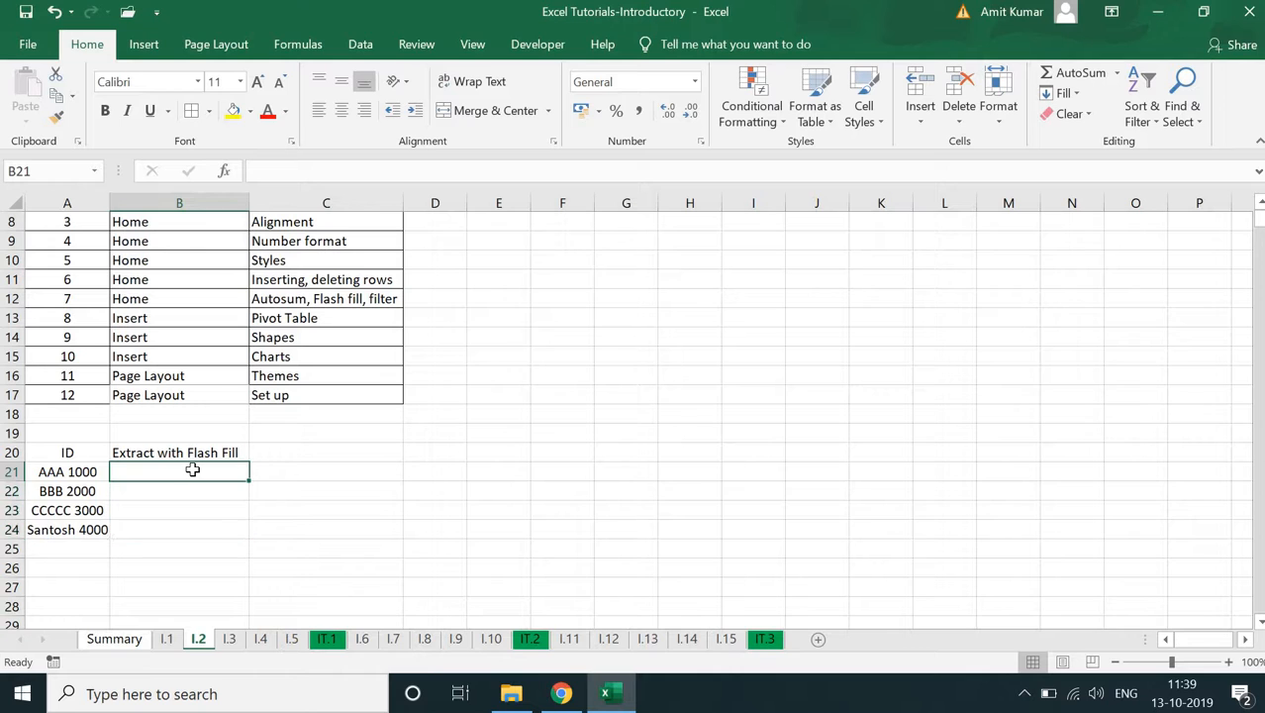
{"action": "type", "text": "AAA"}
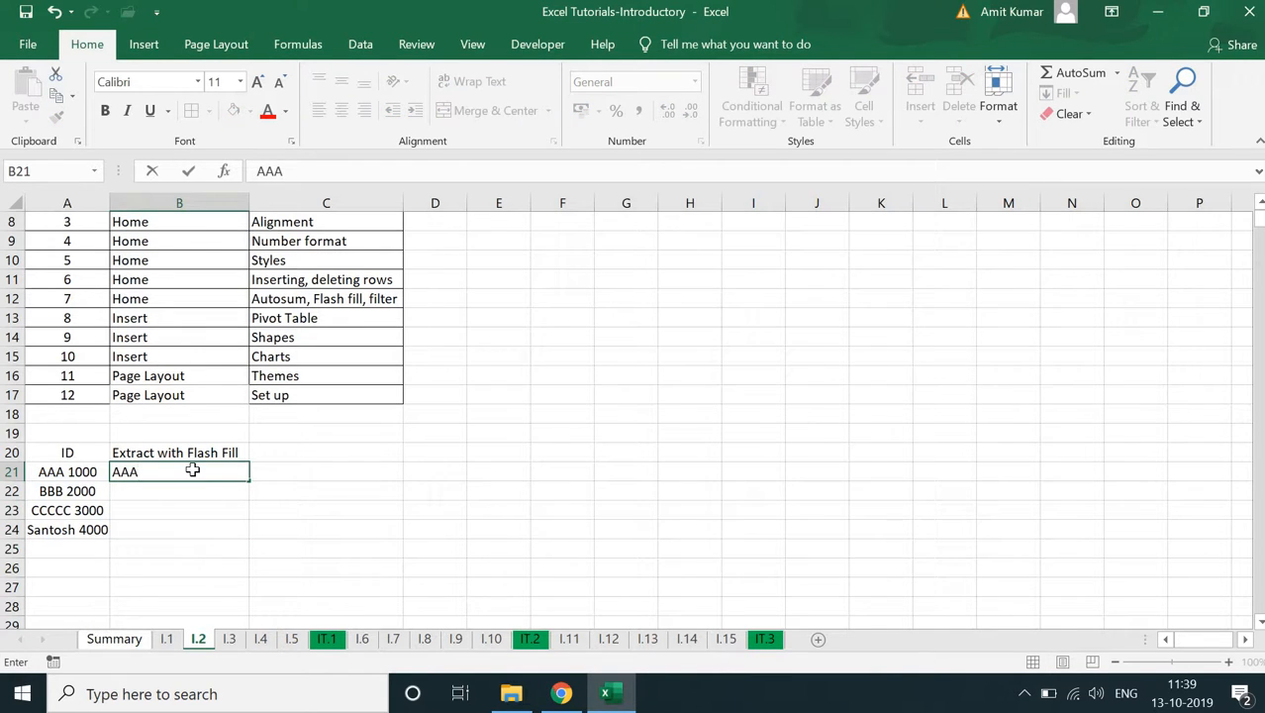
{"action": "key", "text": "Return"}
{"action": "left_click", "coordinate": [192, 471]}
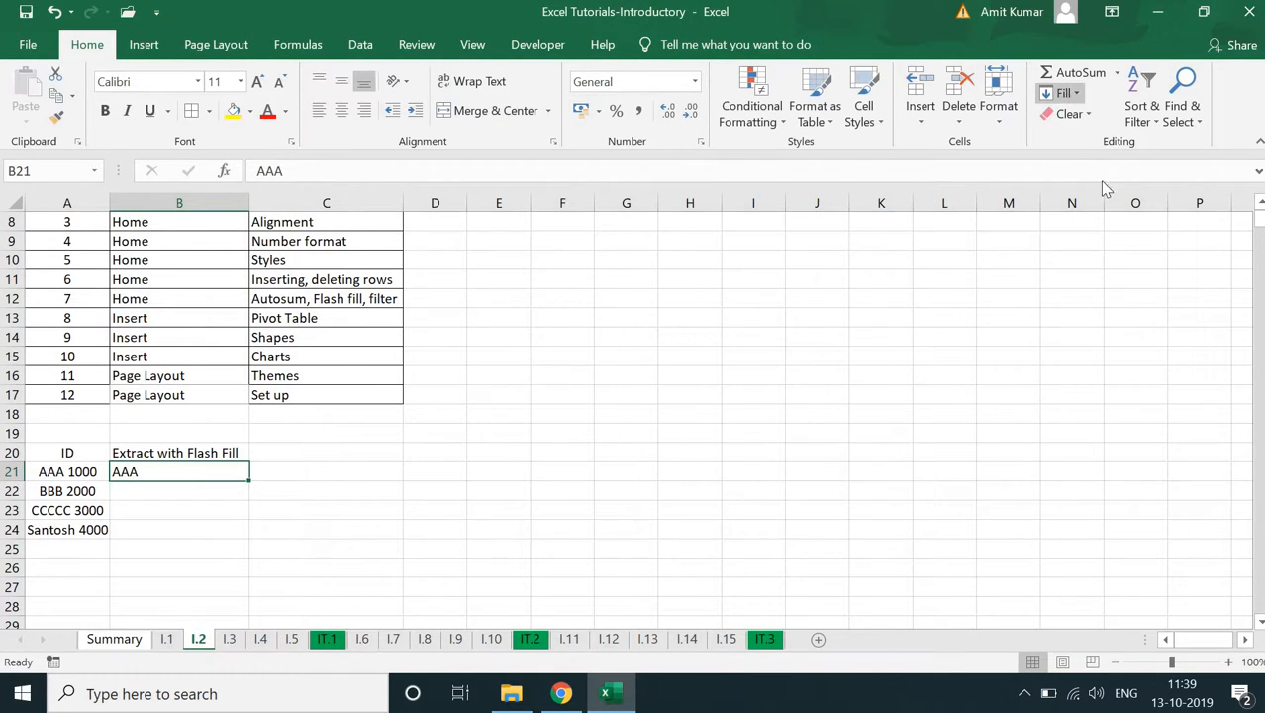
{"action": "left_click", "coordinate": [1064, 93]}
{"action": "left_click", "coordinate": [1103, 283]}
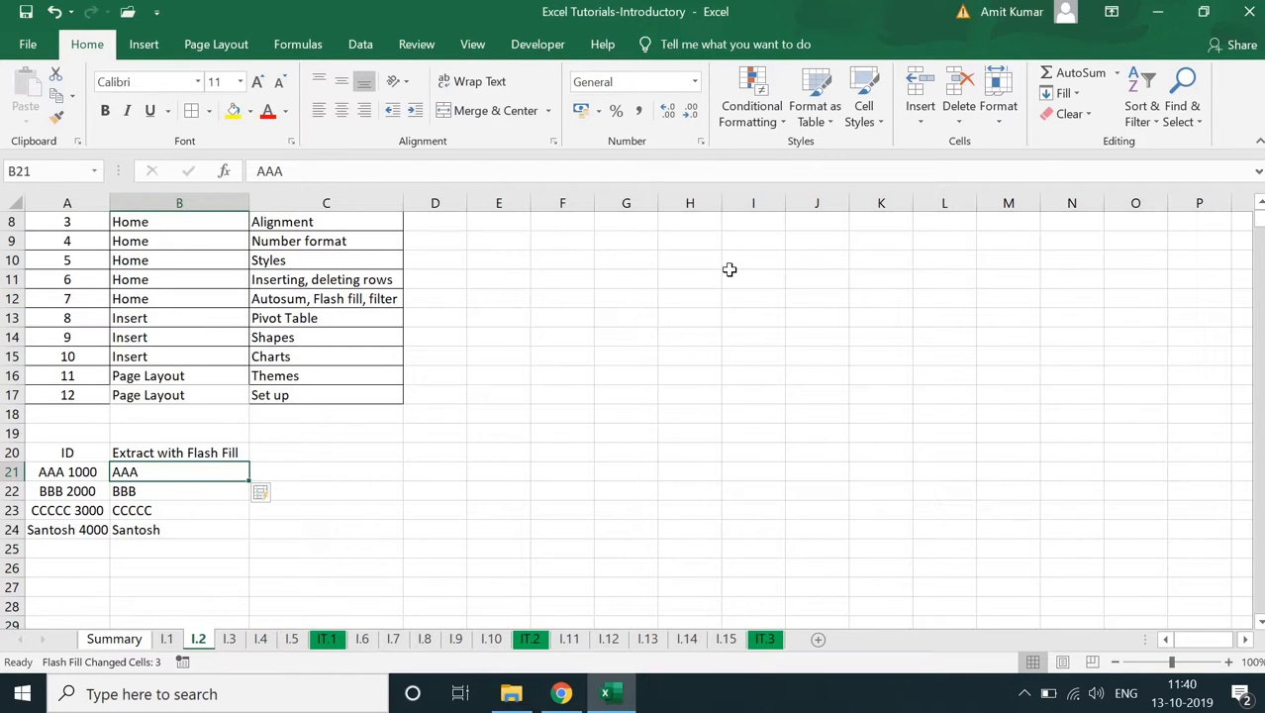
- Clear the extracted ID text from B21:B24 with the Clear command
{"action": "key", "text": "shift+Down"}
{"action": "key", "text": "shift+Down"}
{"action": "key", "text": "shift+Down"}
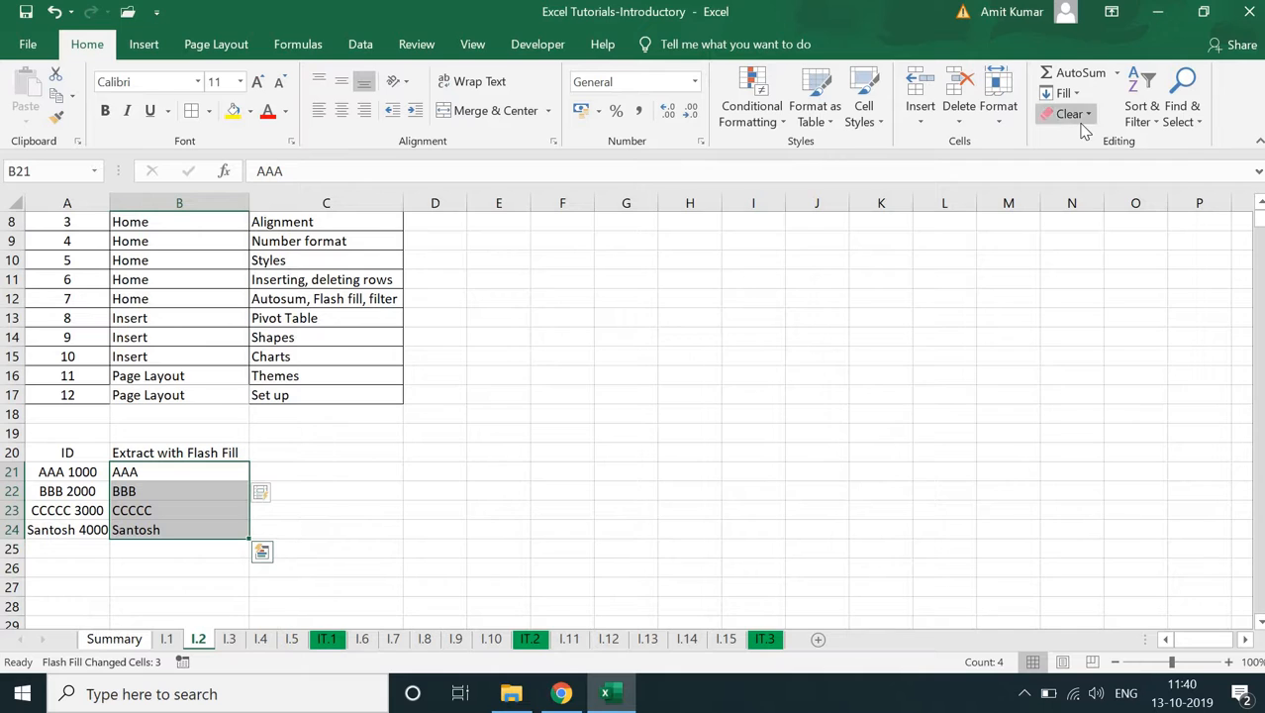
{"action": "left_click", "coordinate": [1077, 115]}
{"action": "left_click", "coordinate": [1086, 139]}
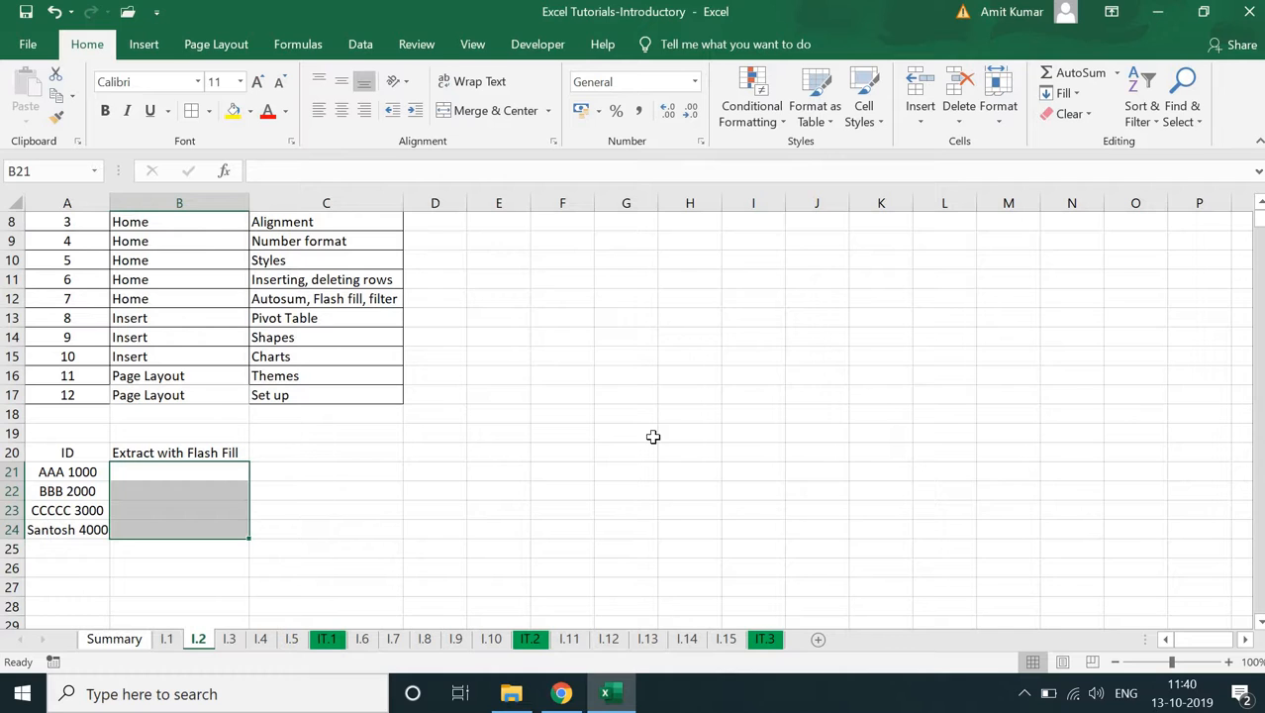
- Insert a PivotTable of A5:C17 in the existing worksheet at J7, with Tab as its row field
{"action": "left_click", "coordinate": [145, 44]}
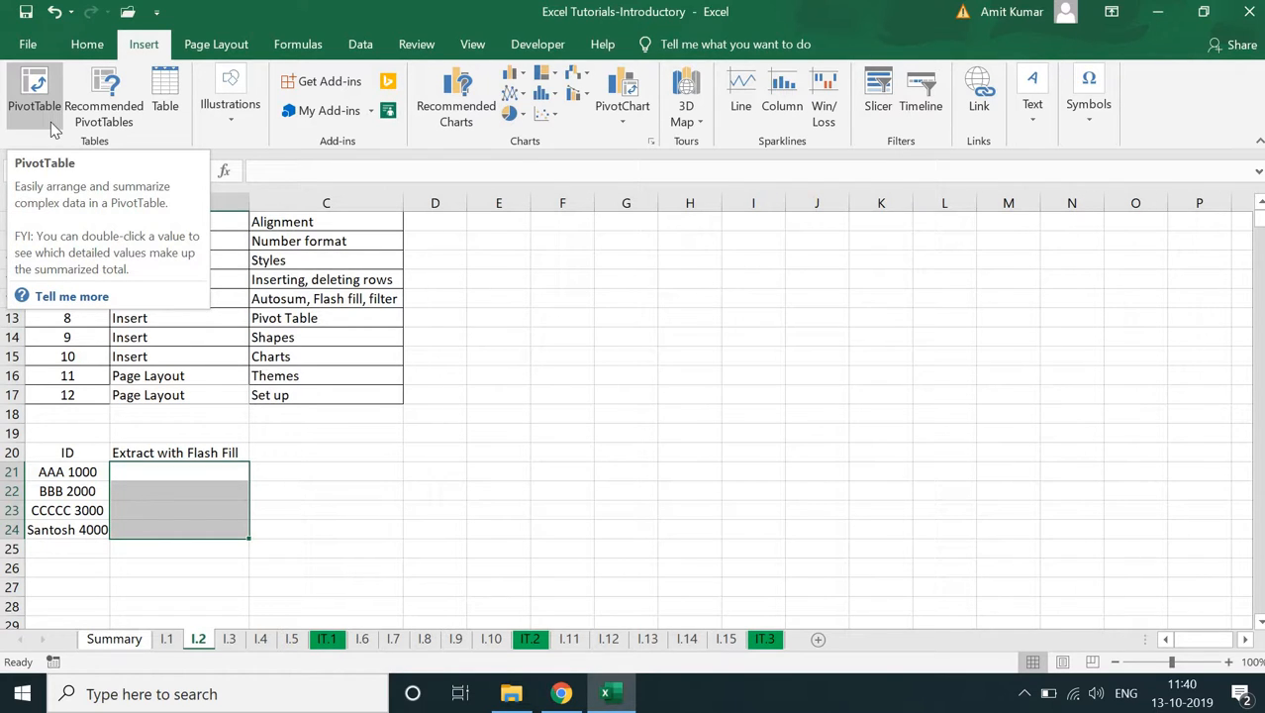
{"action": "left_click", "coordinate": [336, 374]}
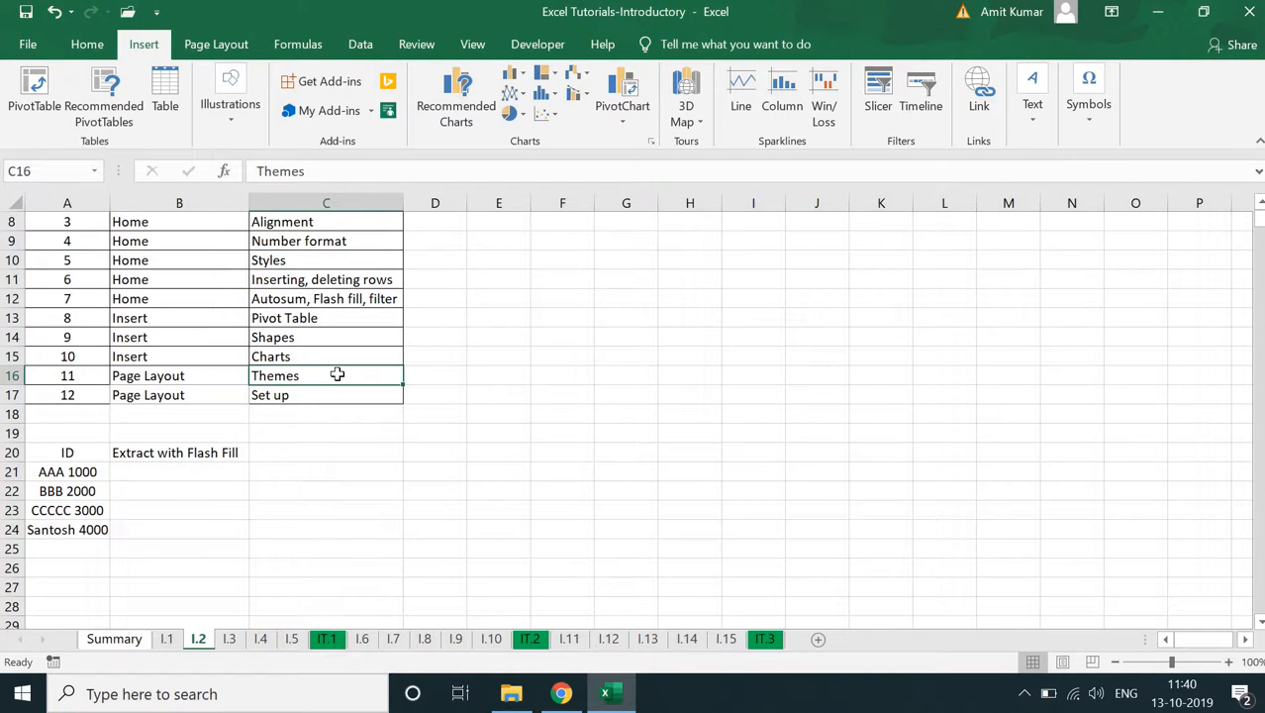
{"action": "key", "text": "Up"}
{"action": "key", "text": "Up"}
{"action": "key", "text": "Up"}
{"action": "key", "text": "Up"}
{"action": "key", "text": "Up"}
{"action": "key", "text": "Up"}
{"action": "key", "text": "Up"}
{"action": "key", "text": "Up"}
{"action": "key", "text": "Up"}
{"action": "key", "text": "Up"}
{"action": "key", "text": "Up"}
{"action": "key", "text": "Up"}
{"action": "key", "text": "Up"}
{"action": "key", "text": "Up"}
{"action": "key", "text": "Up"}
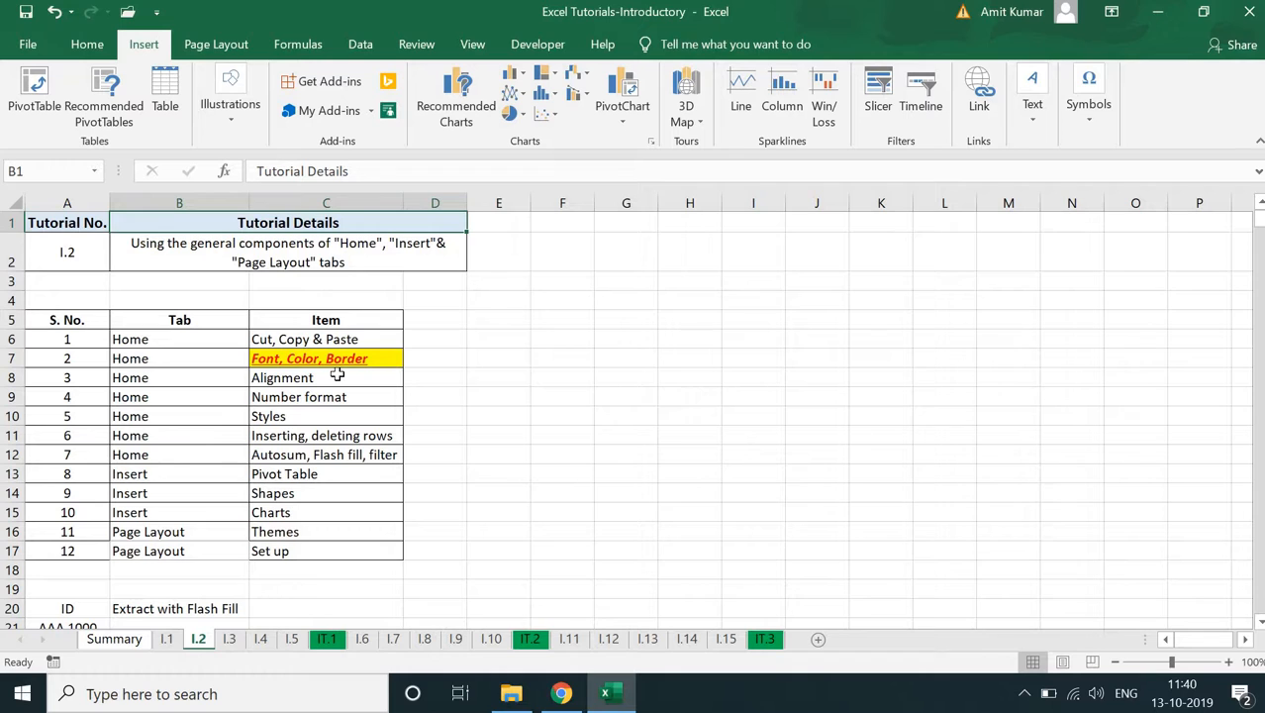
{"action": "key", "text": "Down"}
{"action": "key", "text": "Down"}
{"action": "key", "text": "Down"}
{"action": "key", "text": "Down"}
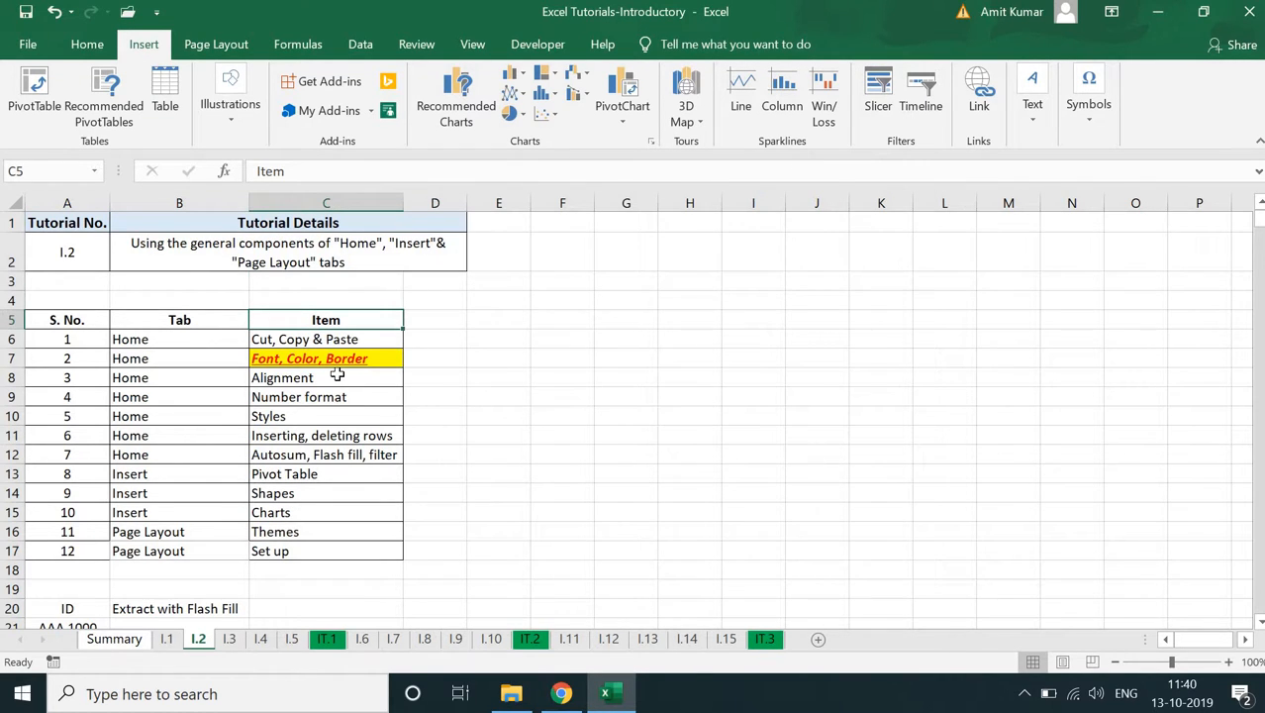
{"action": "key", "text": "Left"}
{"action": "key", "text": "Left"}
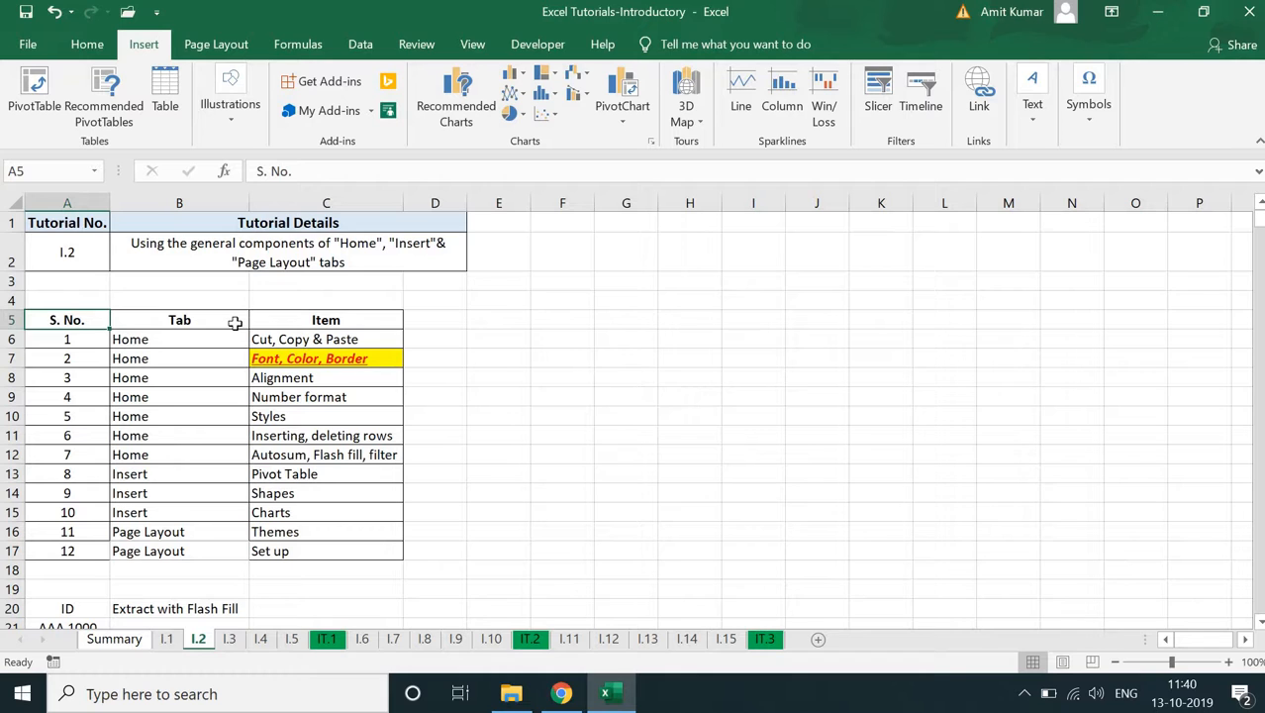
{"action": "key", "text": "ctrl+Down"}
{"action": "key", "text": "ctrl+shift+Down"}
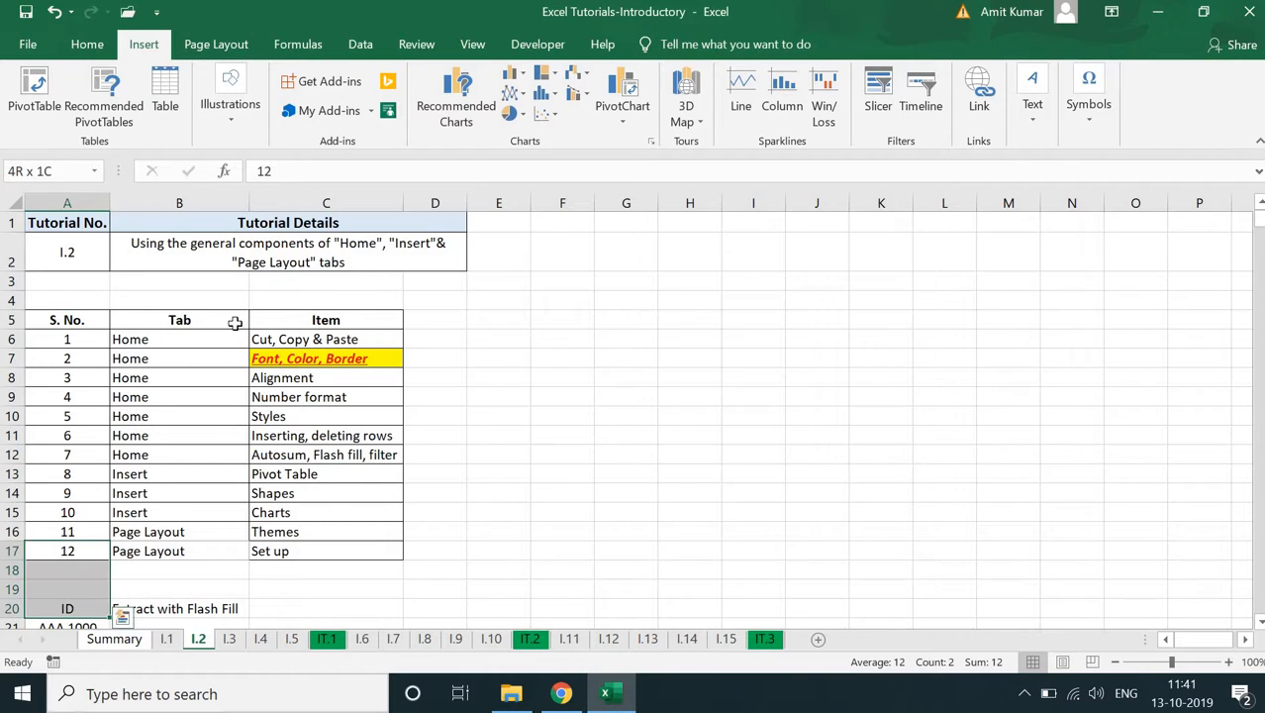
{"action": "key", "text": "ctrl+Up"}
{"action": "key", "text": "ctrl+shift+Right"}
{"action": "key", "text": "ctrl+shift+Down"}
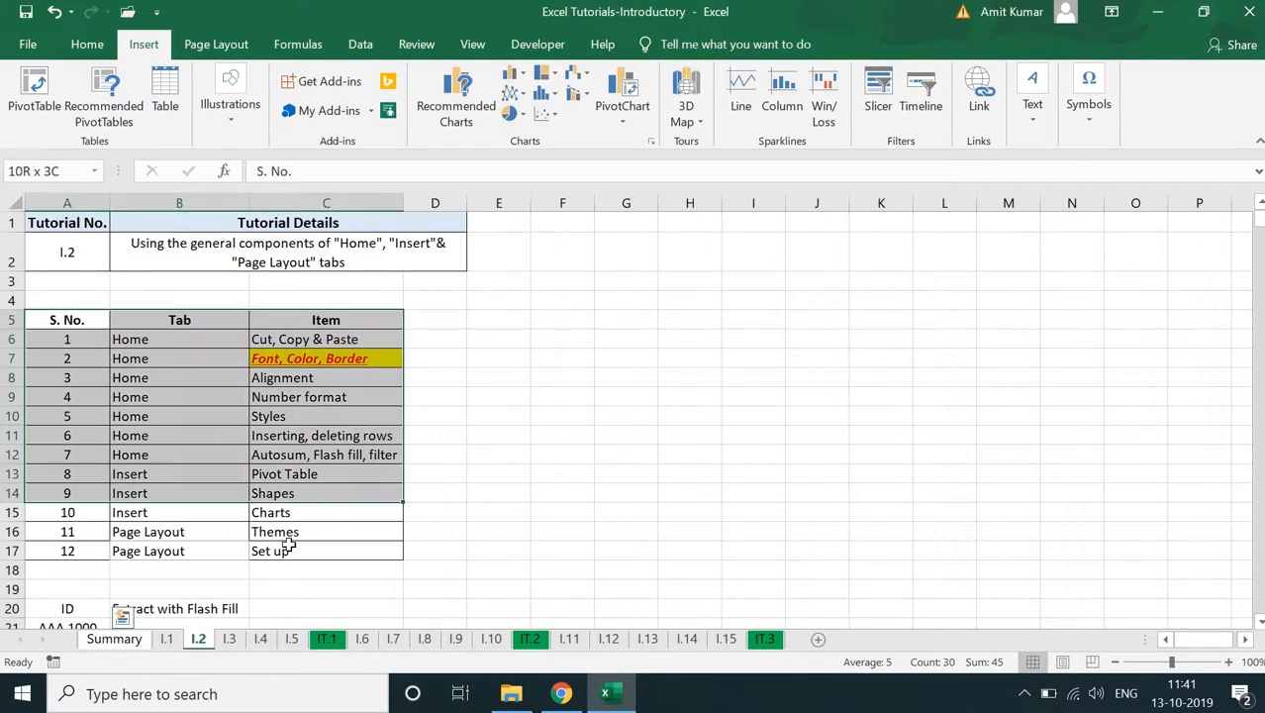
{"action": "left_click", "coordinate": [35, 91]}
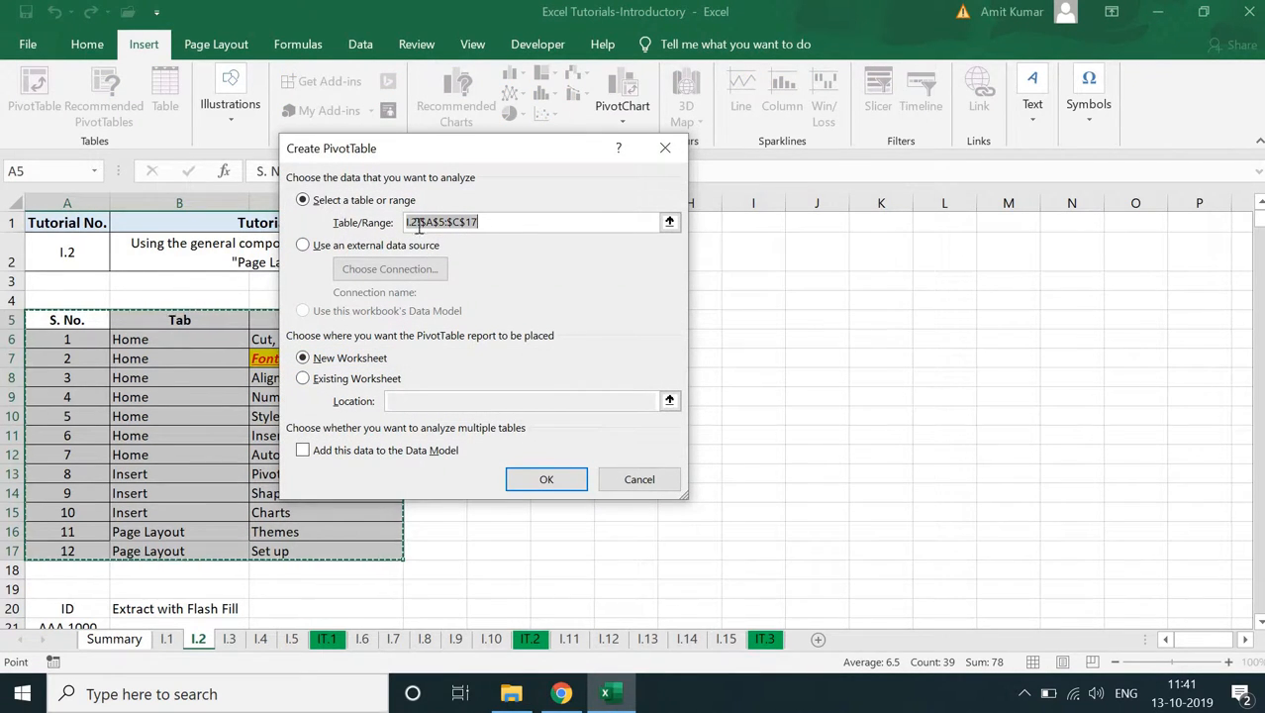
{"action": "left_click", "coordinate": [318, 382]}
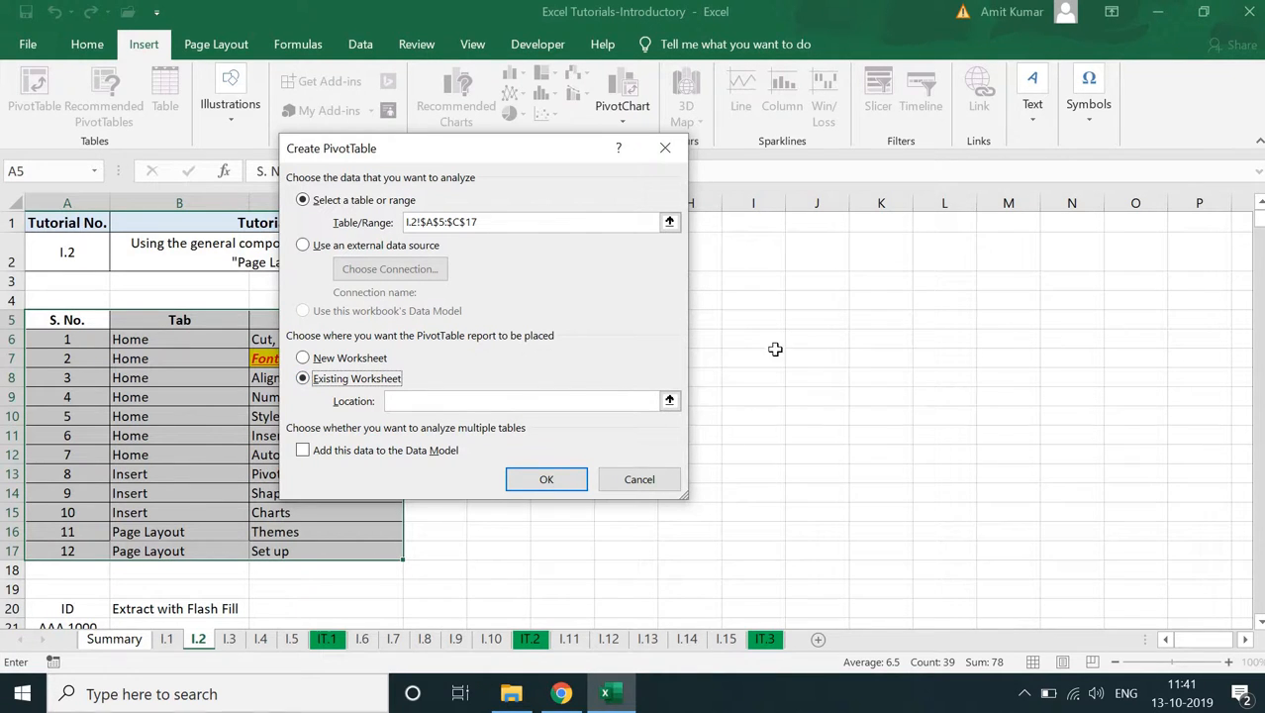
{"action": "left_click", "coordinate": [806, 349]}
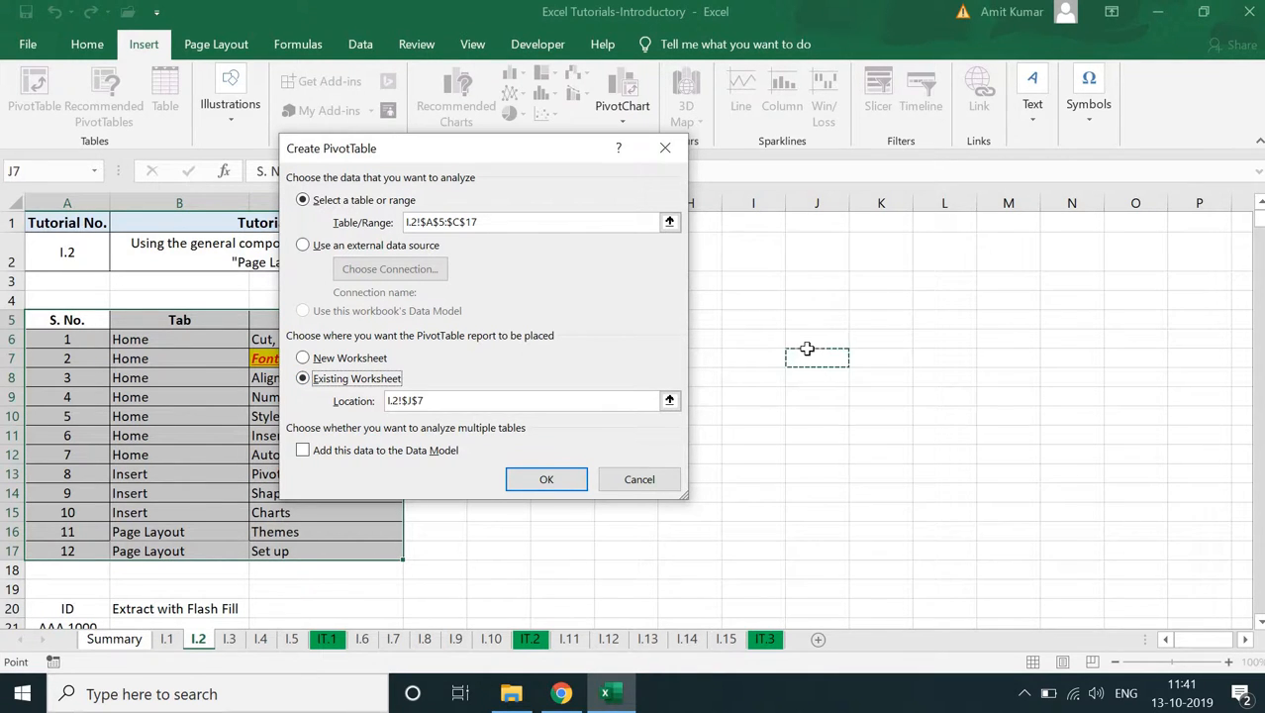
{"action": "left_click", "coordinate": [546, 476]}
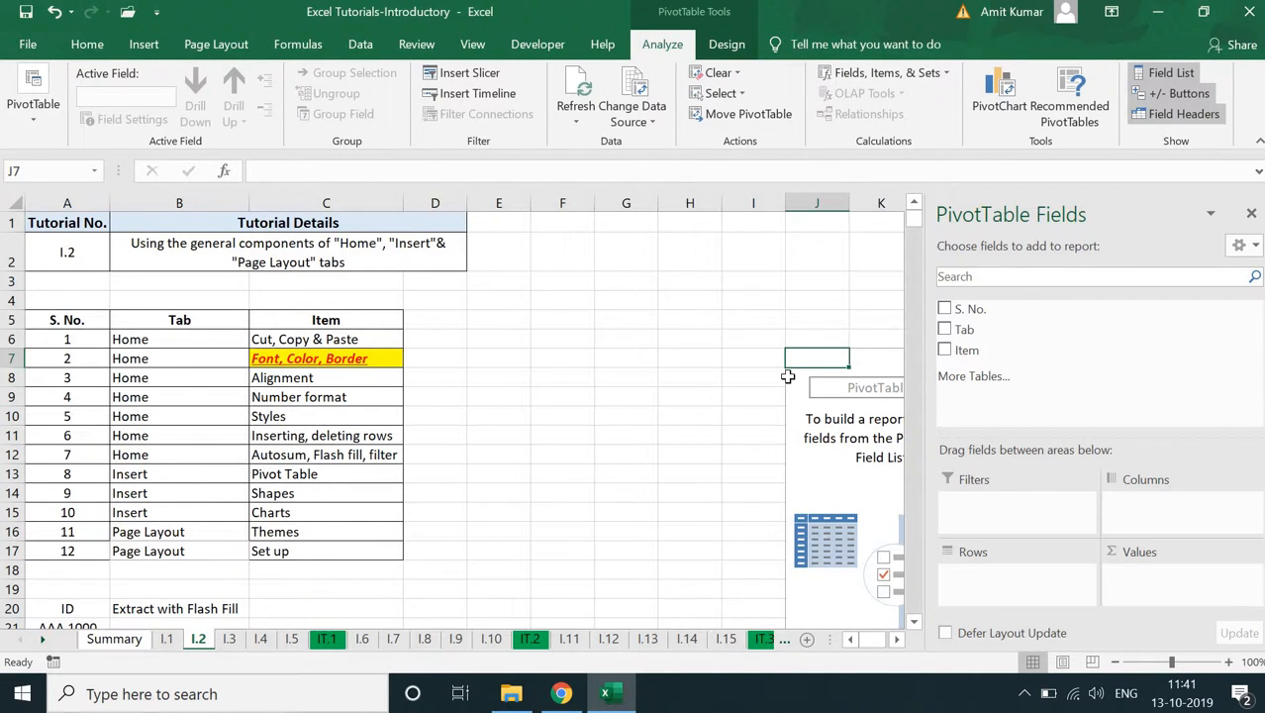
{"action": "left_click", "coordinate": [945, 331]}
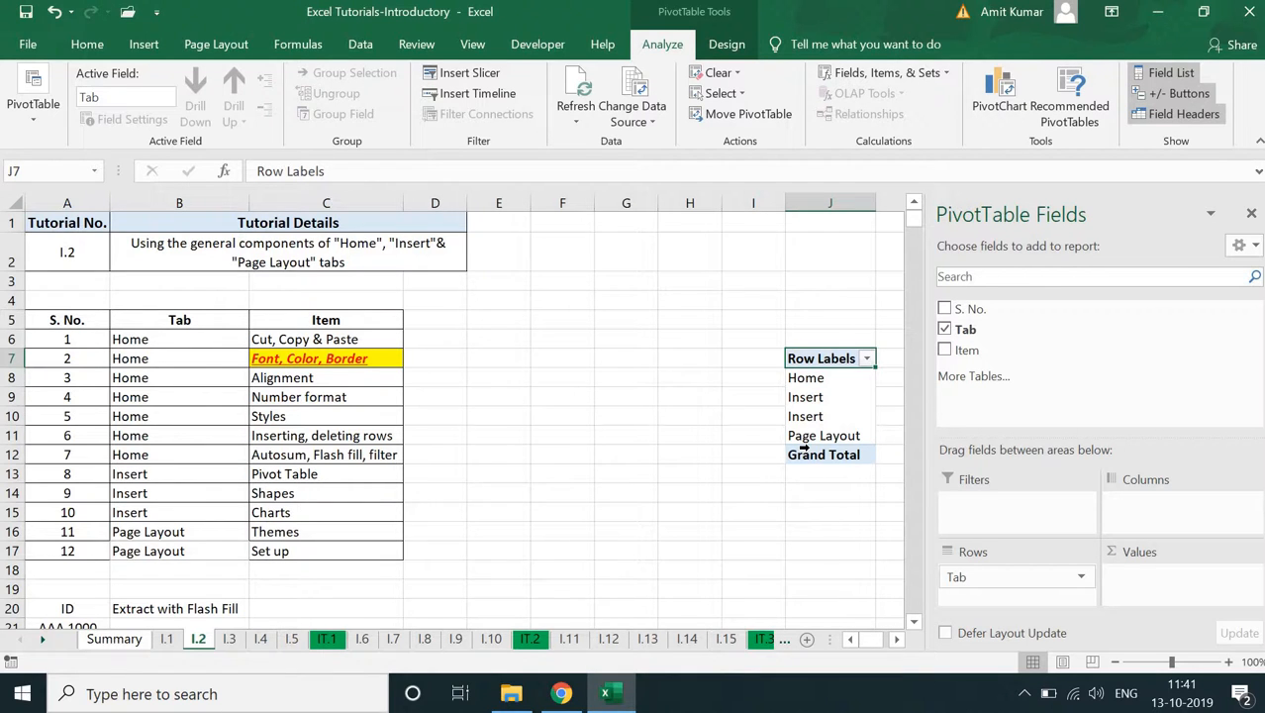
{"action": "left_click", "coordinate": [798, 555]}
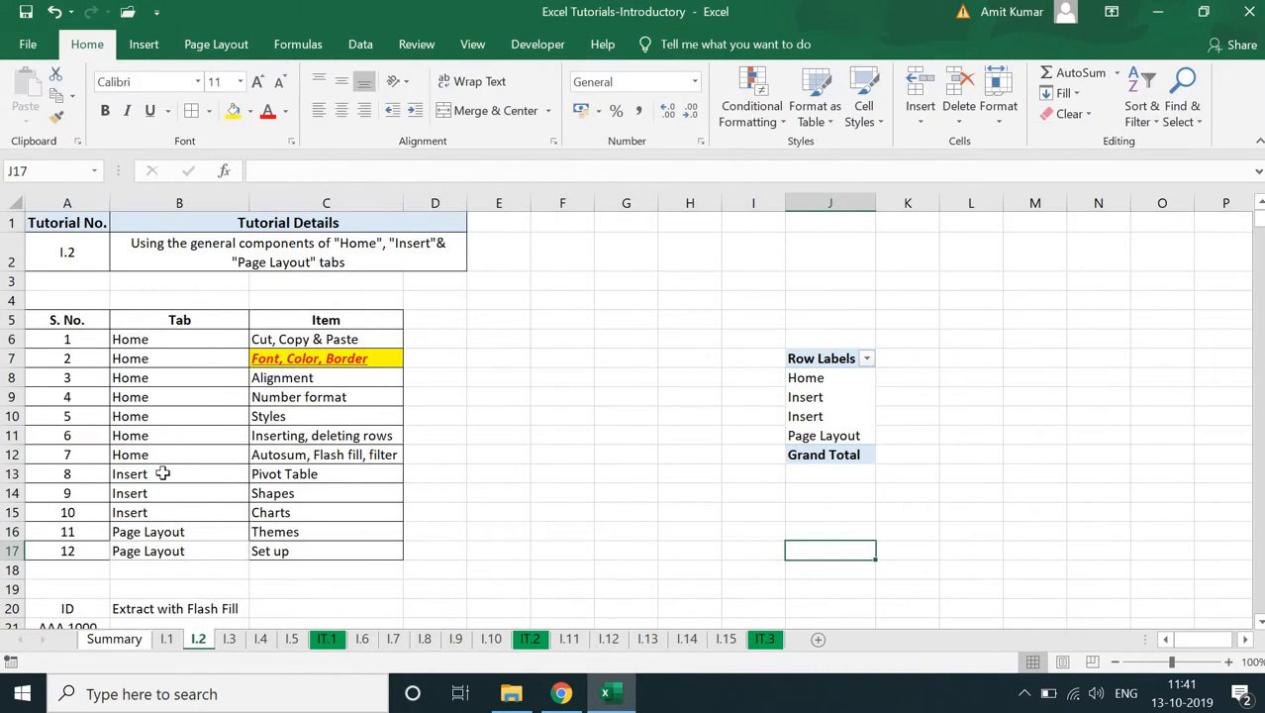
- Remove the stray trailing spaces from the Insert entries in B13:B15 of the source table
{"action": "double_click", "coordinate": [163, 474]}
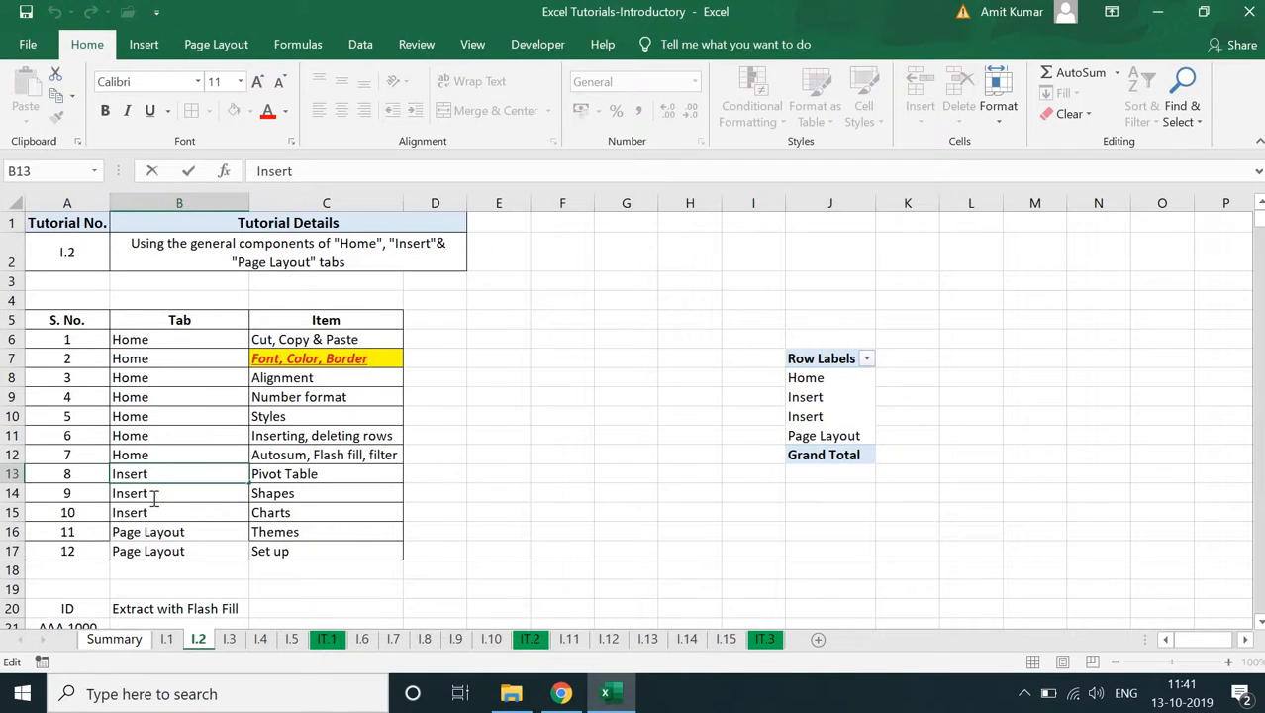
{"action": "double_click", "coordinate": [159, 498]}
{"action": "key", "text": "BackSpace"}
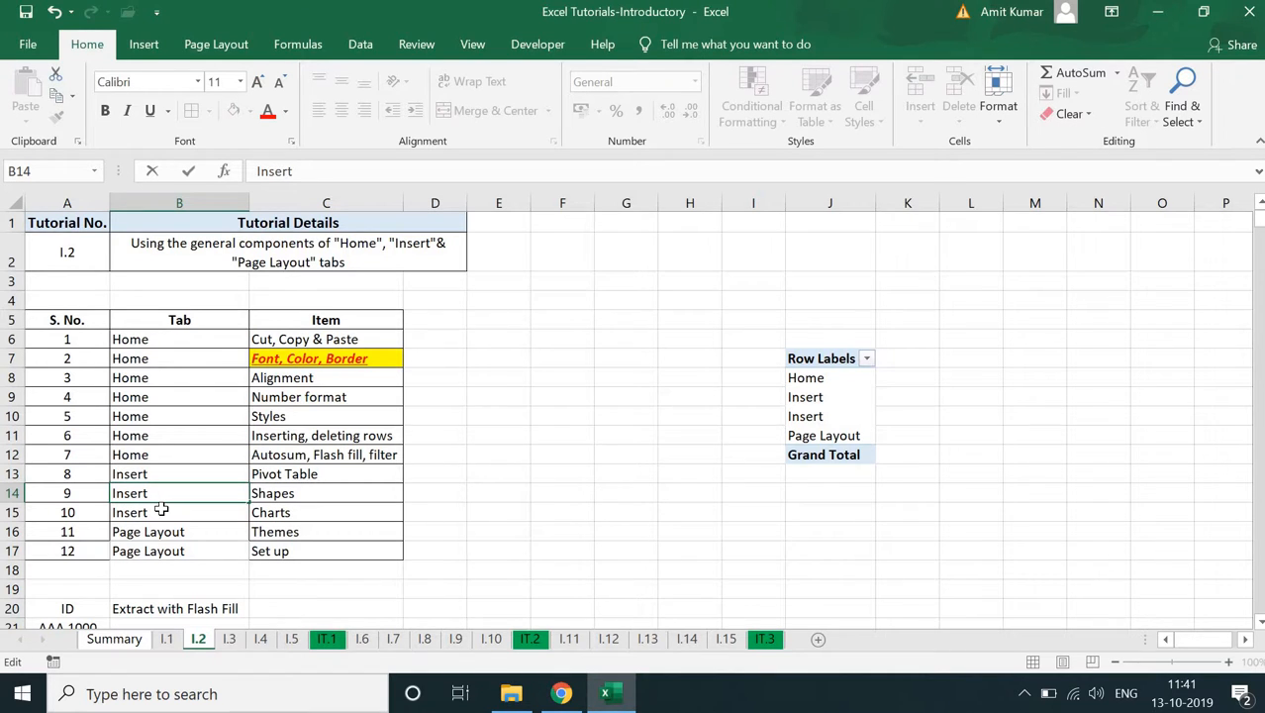
{"action": "key", "text": "Return"}
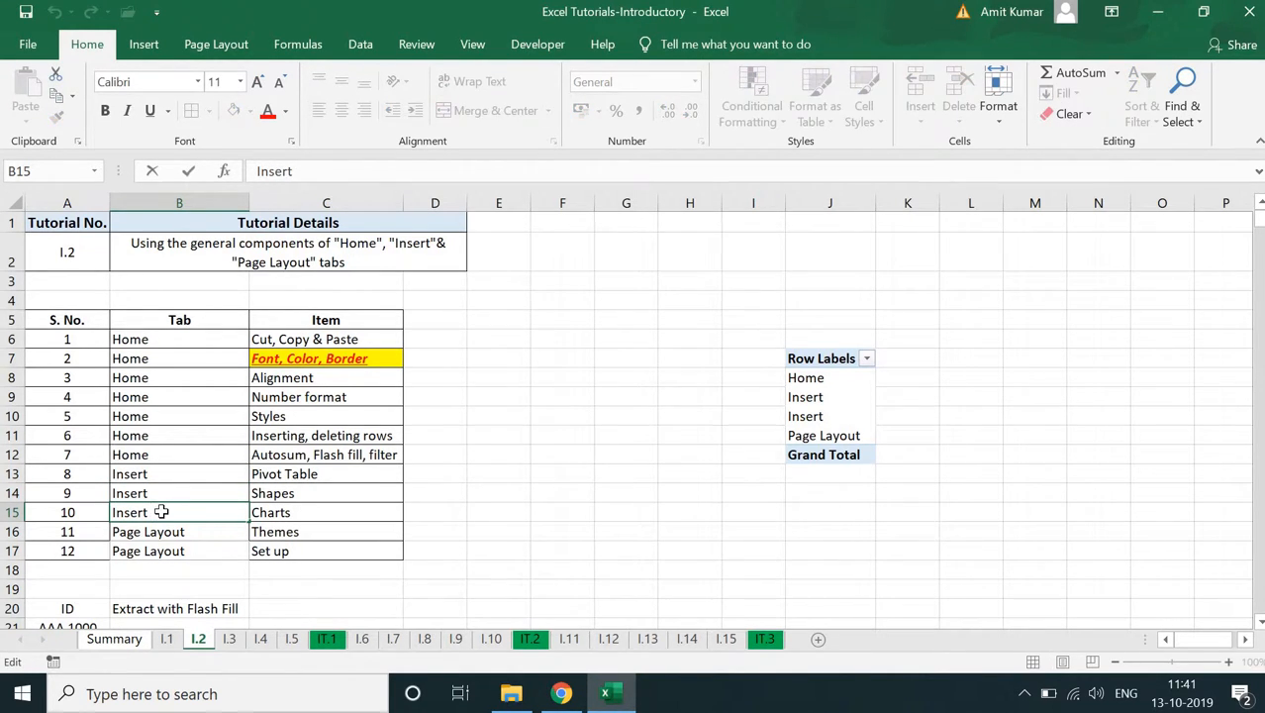
{"action": "key", "text": "Return"}
- Refresh the PivotTable and add the Item field to its values as a count
{"action": "left_click", "coordinate": [823, 377]}
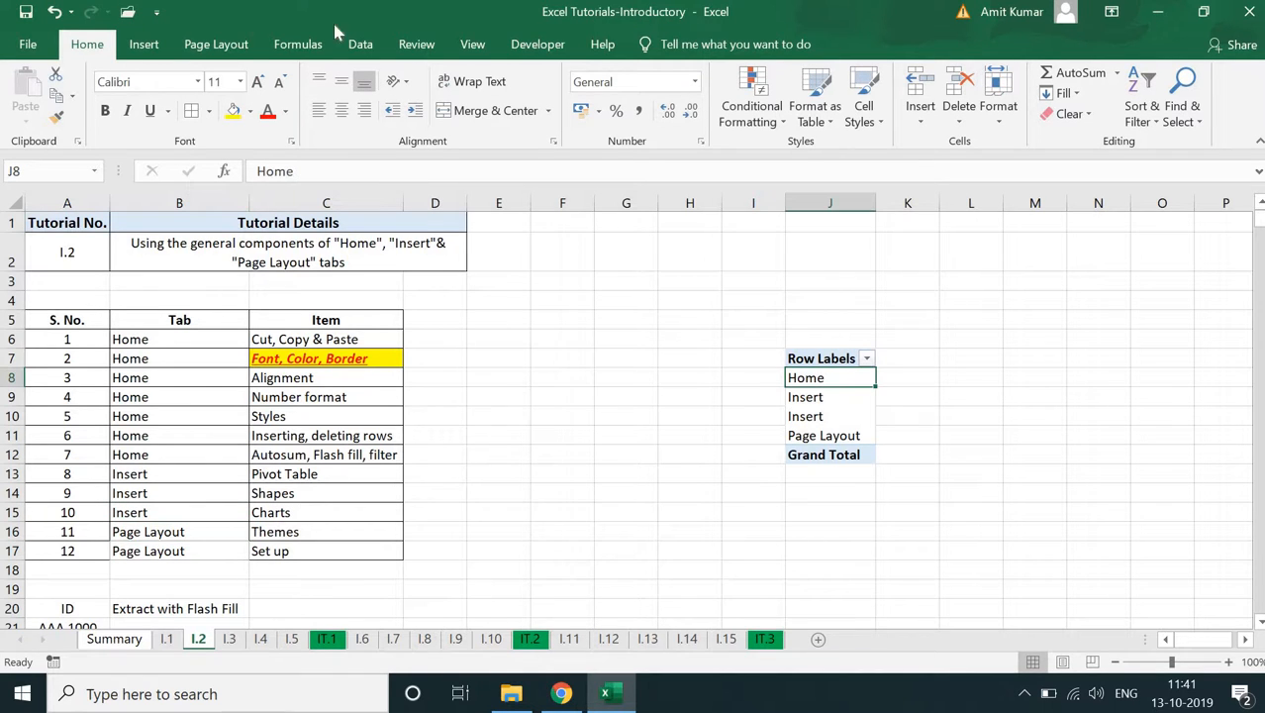
{"action": "left_click", "coordinate": [360, 45]}
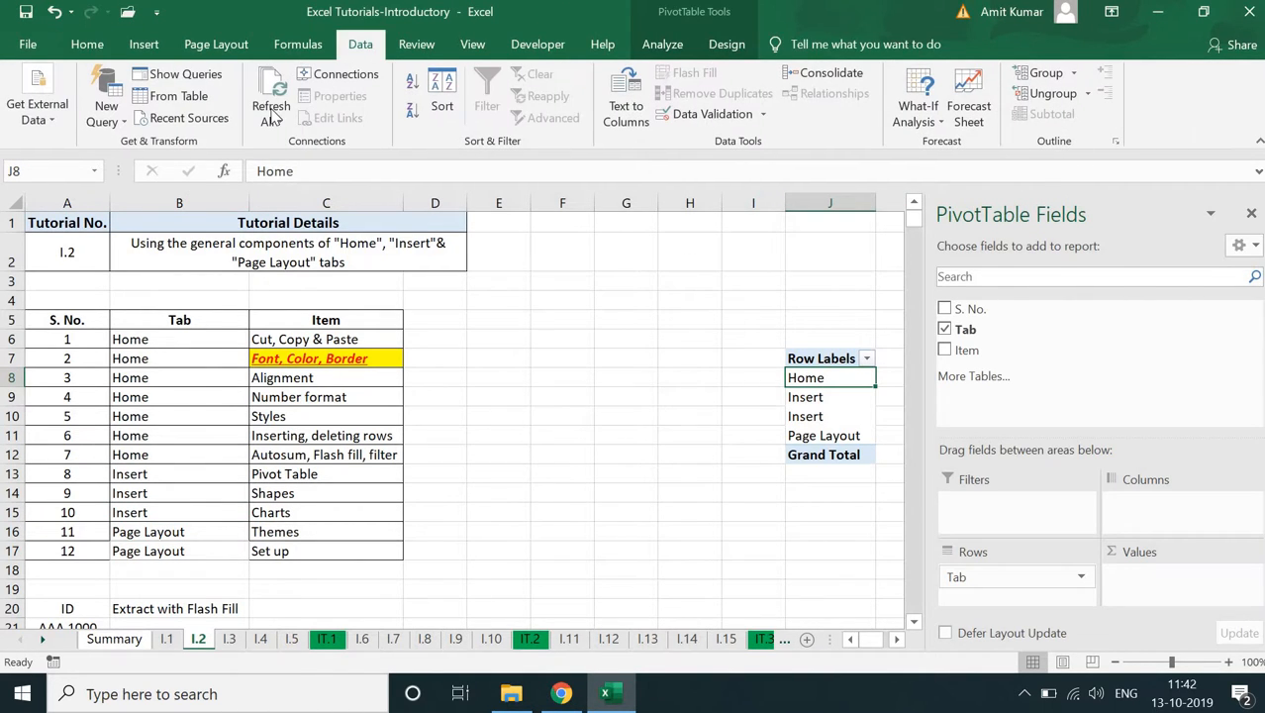
{"action": "left_click", "coordinate": [273, 116]}
{"action": "left_click", "coordinate": [319, 168]}
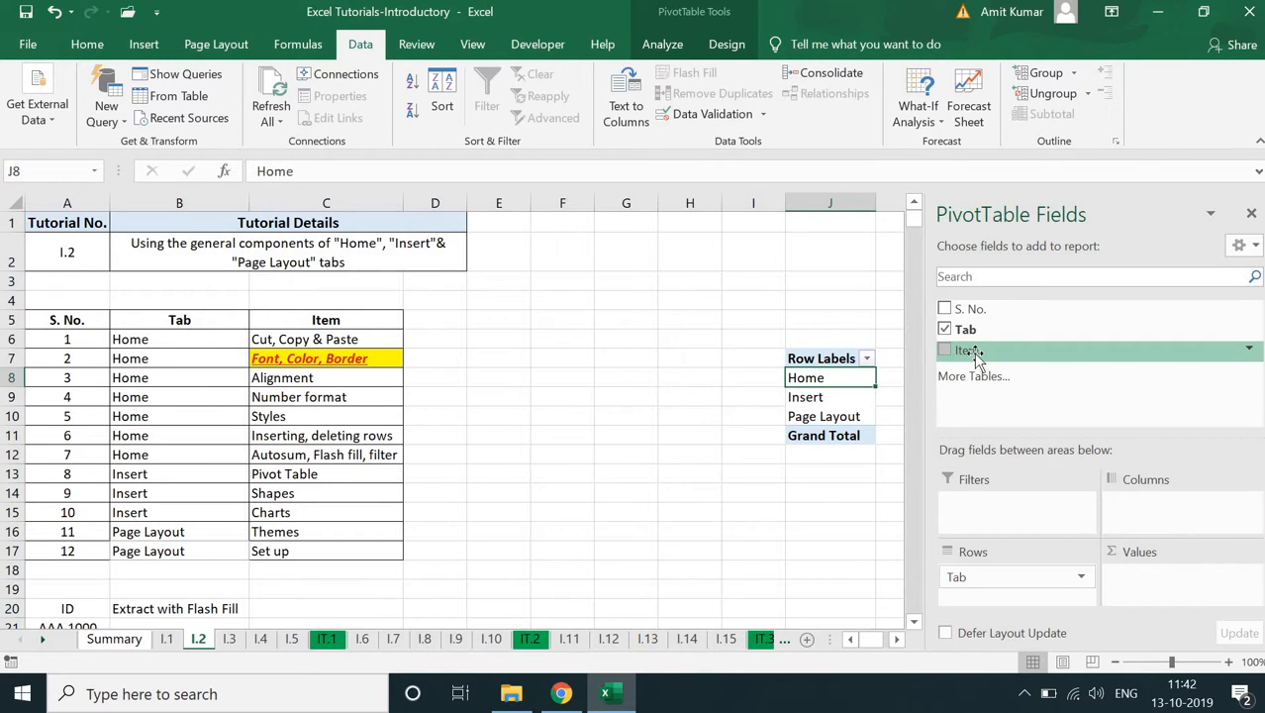
{"action": "left_click_drag", "start_coordinate": [975, 356], "coordinate": [1178, 592]}
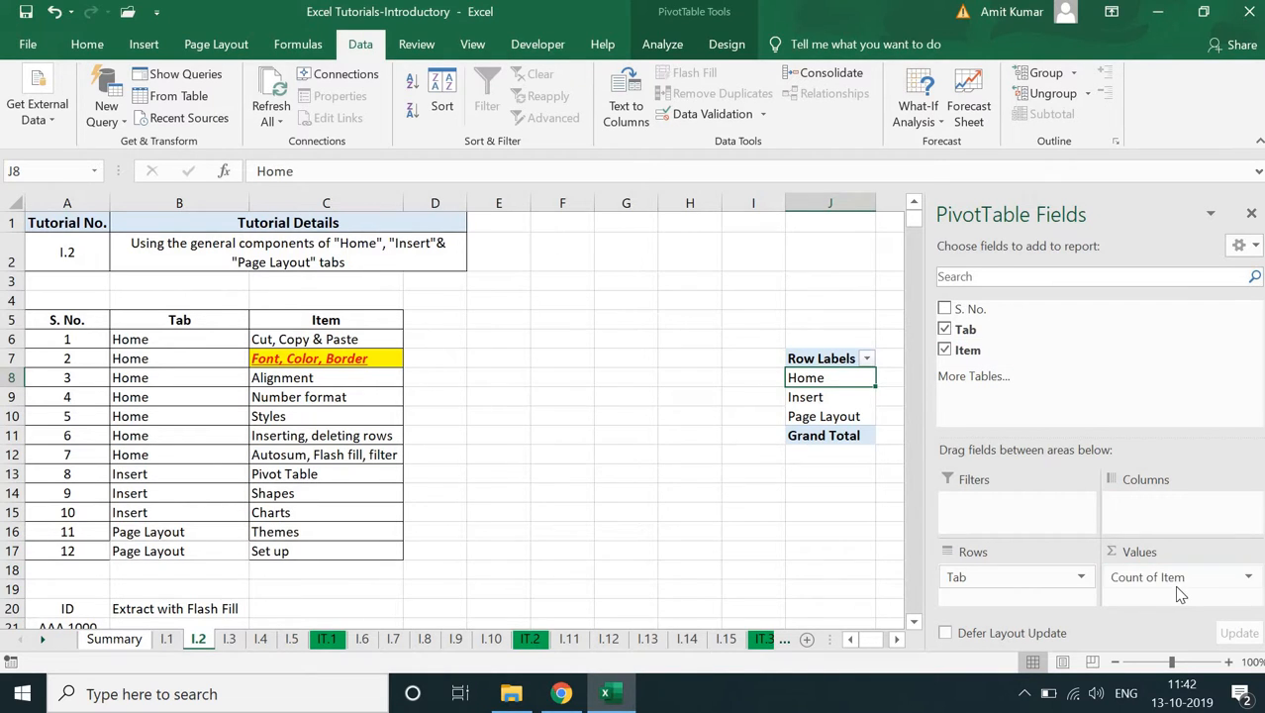
{"action": "left_click", "coordinate": [812, 507]}
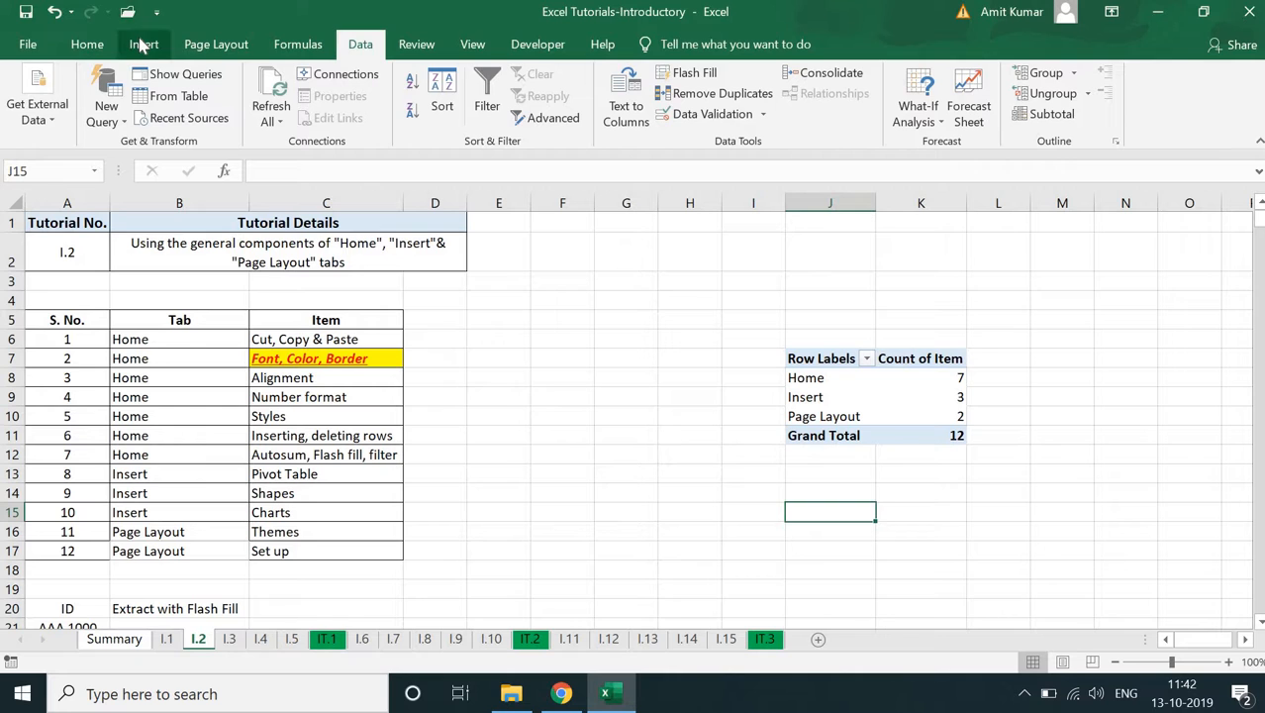
- Delete the PivotTable by clearing the range J6:K11
{"action": "left_click", "coordinate": [143, 45]}
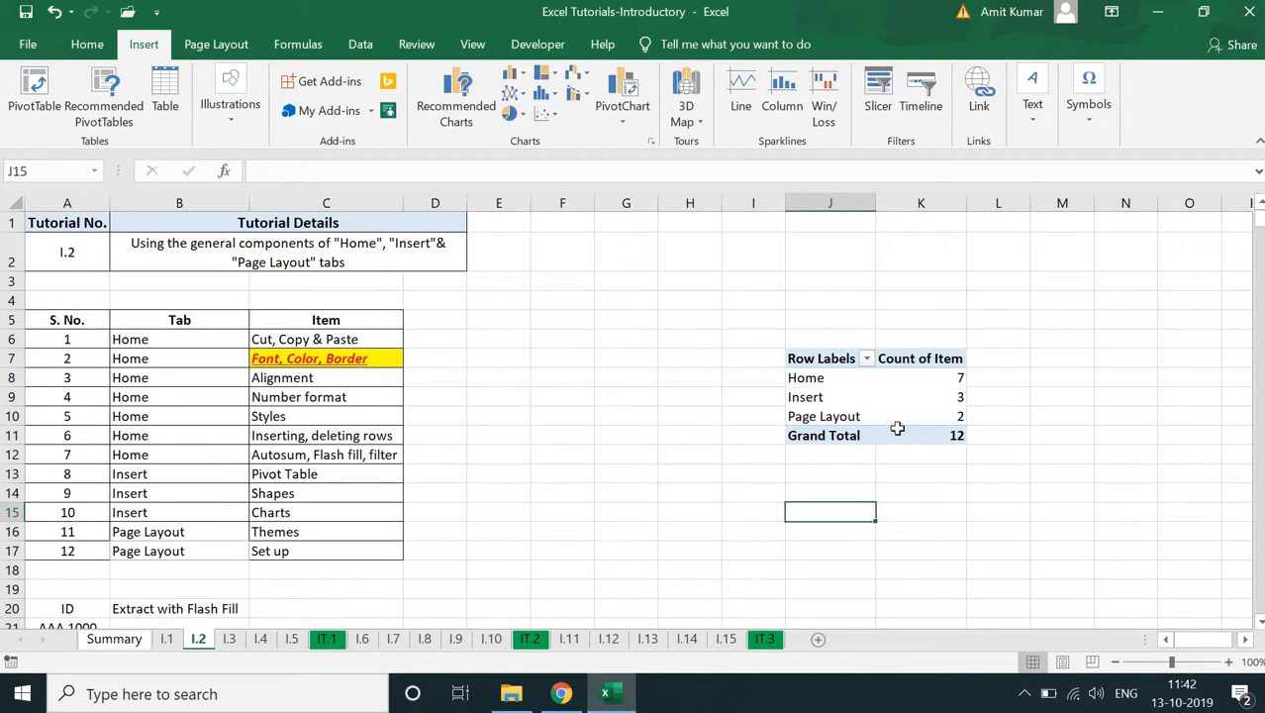
{"action": "left_click_drag", "start_coordinate": [831, 340], "coordinate": [903, 434]}
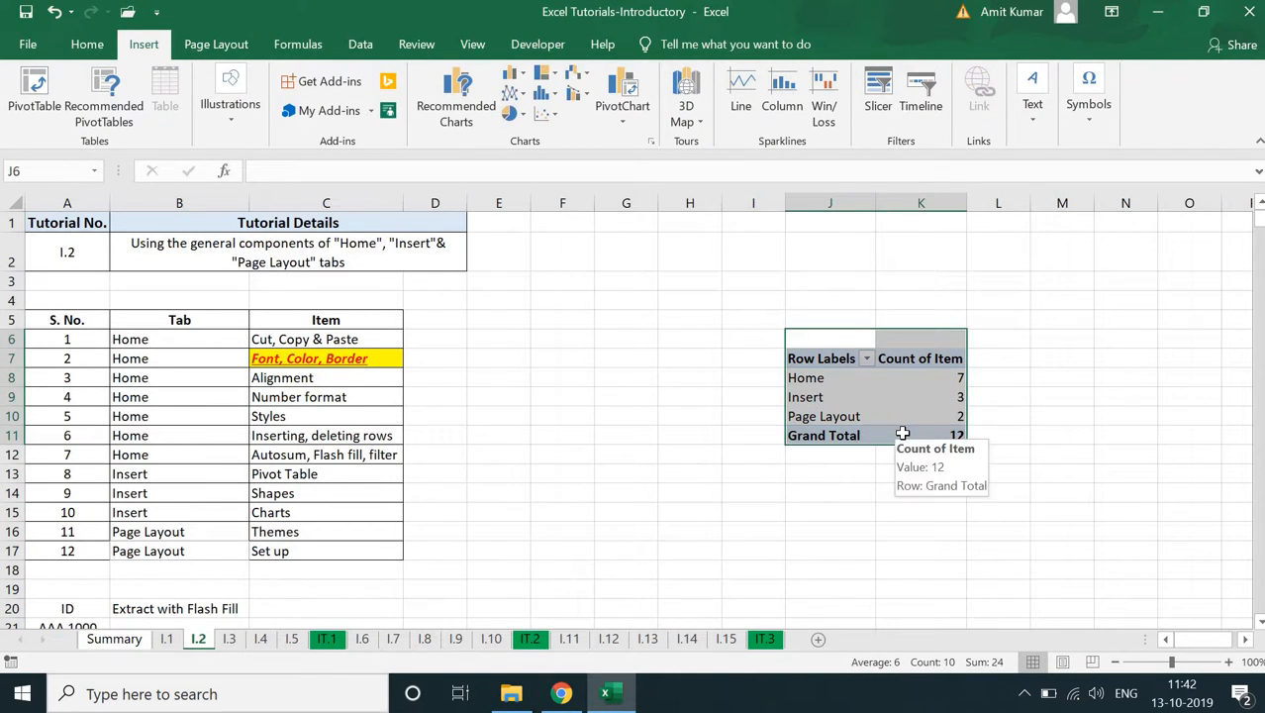
{"action": "key", "text": "Delete"}
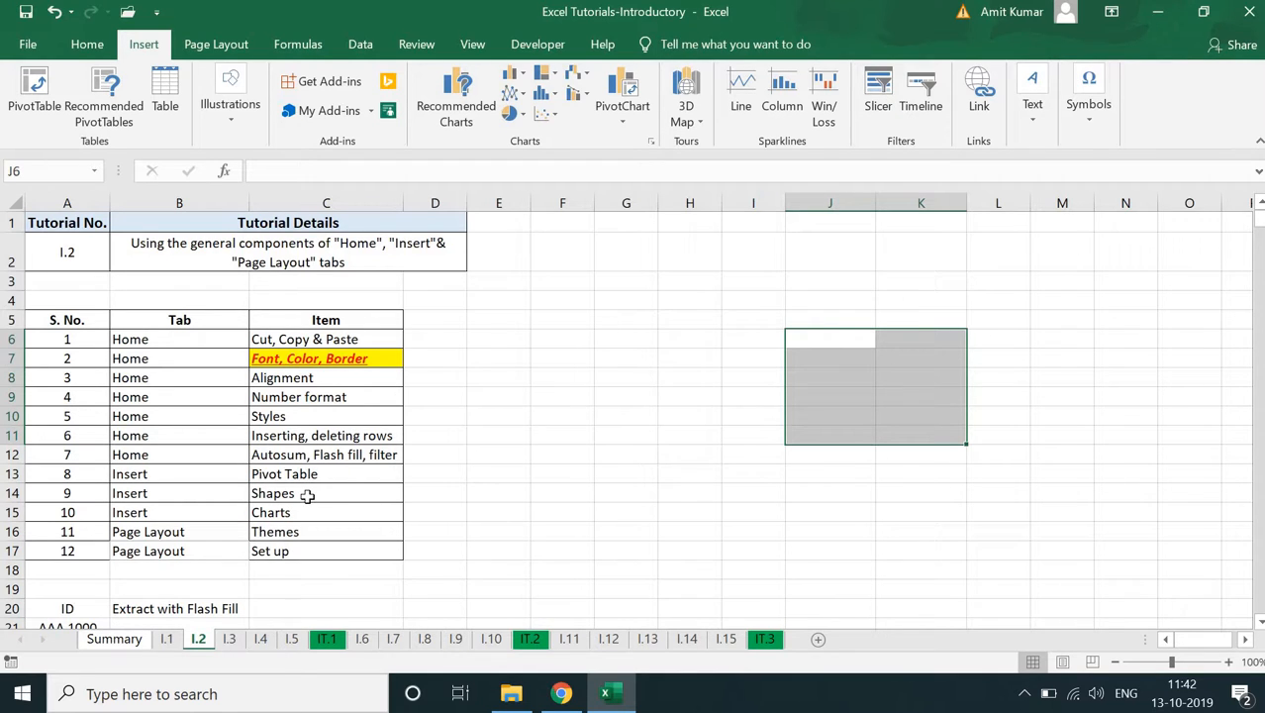
- Examine the gallery of shapes available for insertion, then close it without choosing one
{"action": "left_click", "coordinate": [230, 113]}
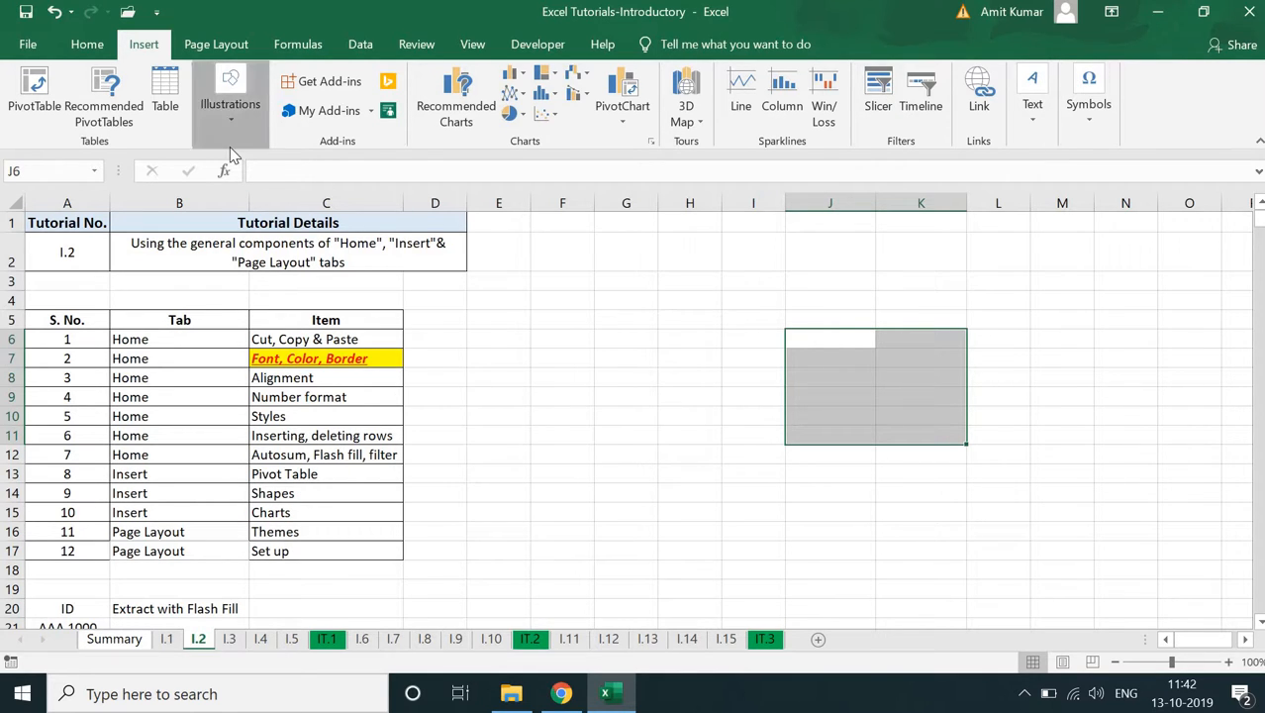
{"action": "left_click", "coordinate": [315, 188]}
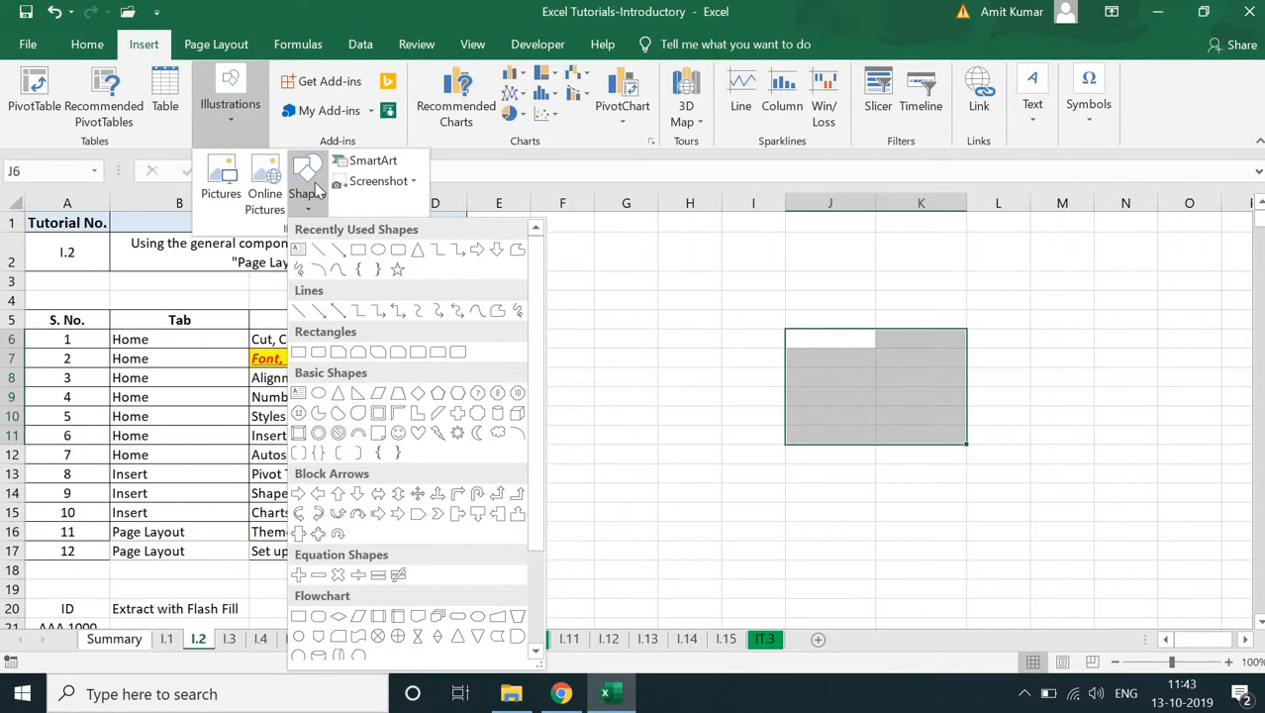
{"action": "left_click", "coordinate": [636, 274]}
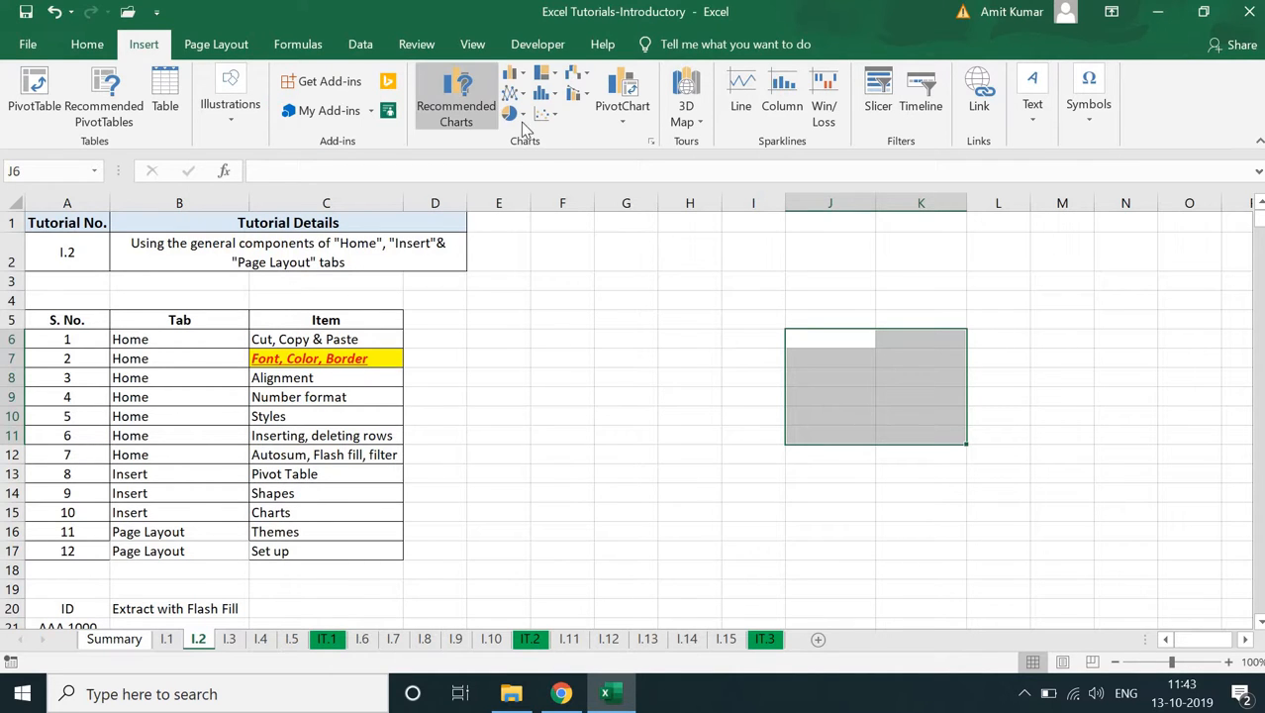
{"action": "left_click", "coordinate": [602, 374]}
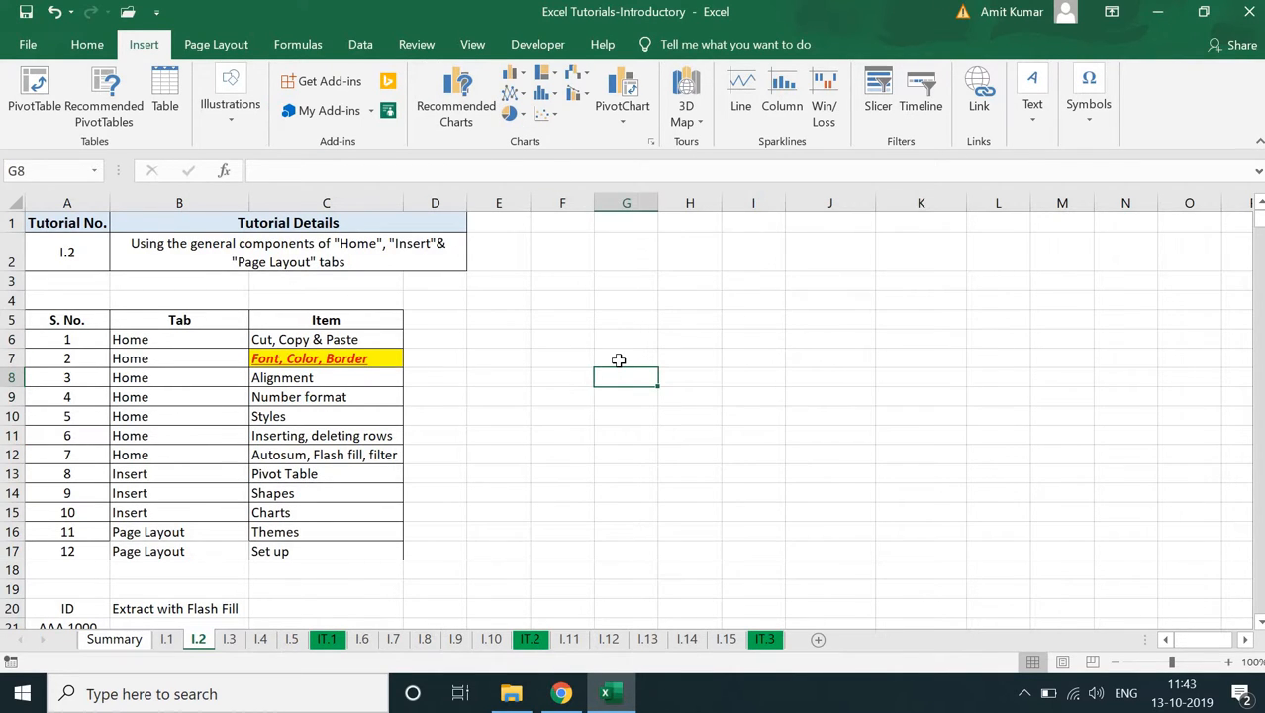
{"action": "left_click", "coordinate": [619, 361]}
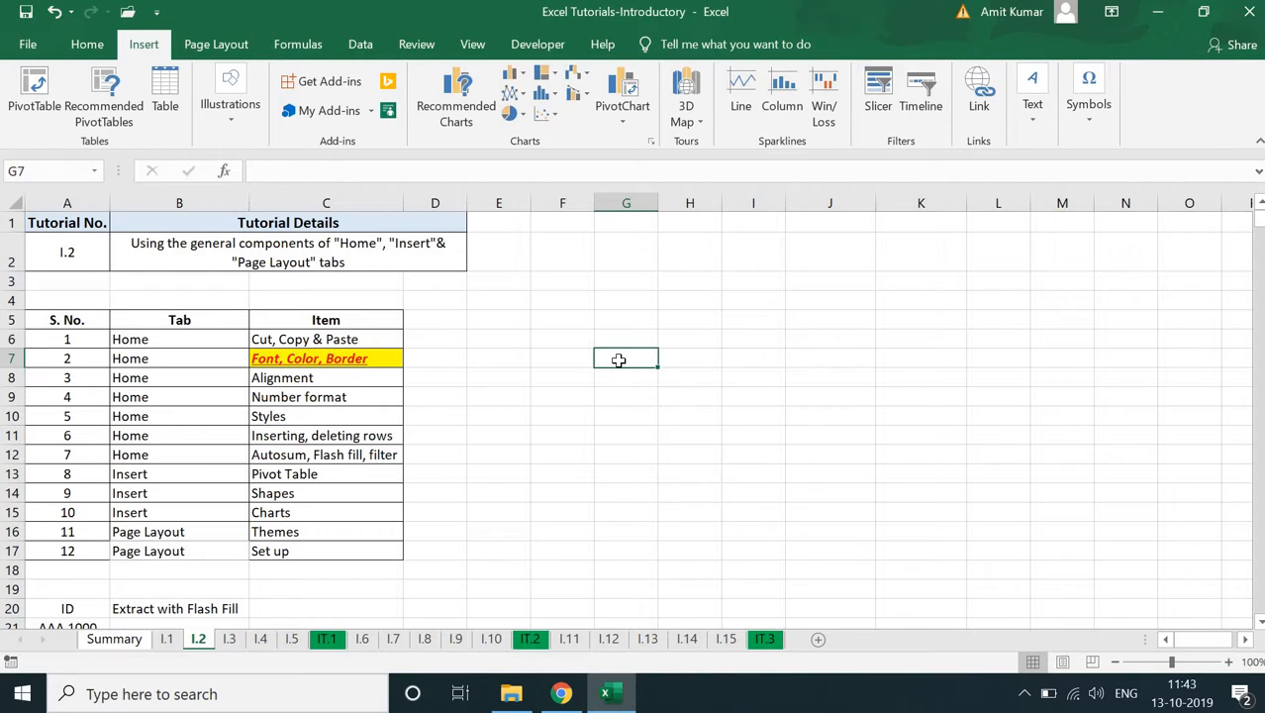
{"action": "type", "text": "Ja"}
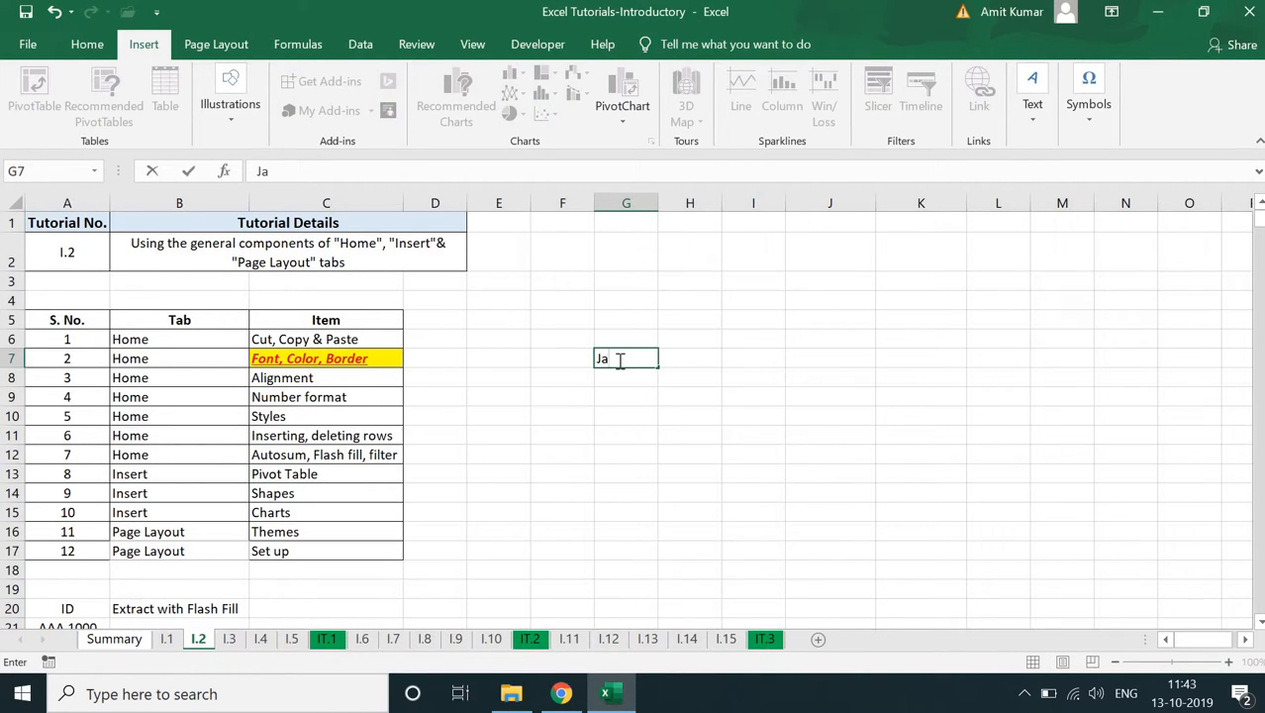
{"action": "type", "text": "nuar"}
{"action": "key", "text": "Return"}
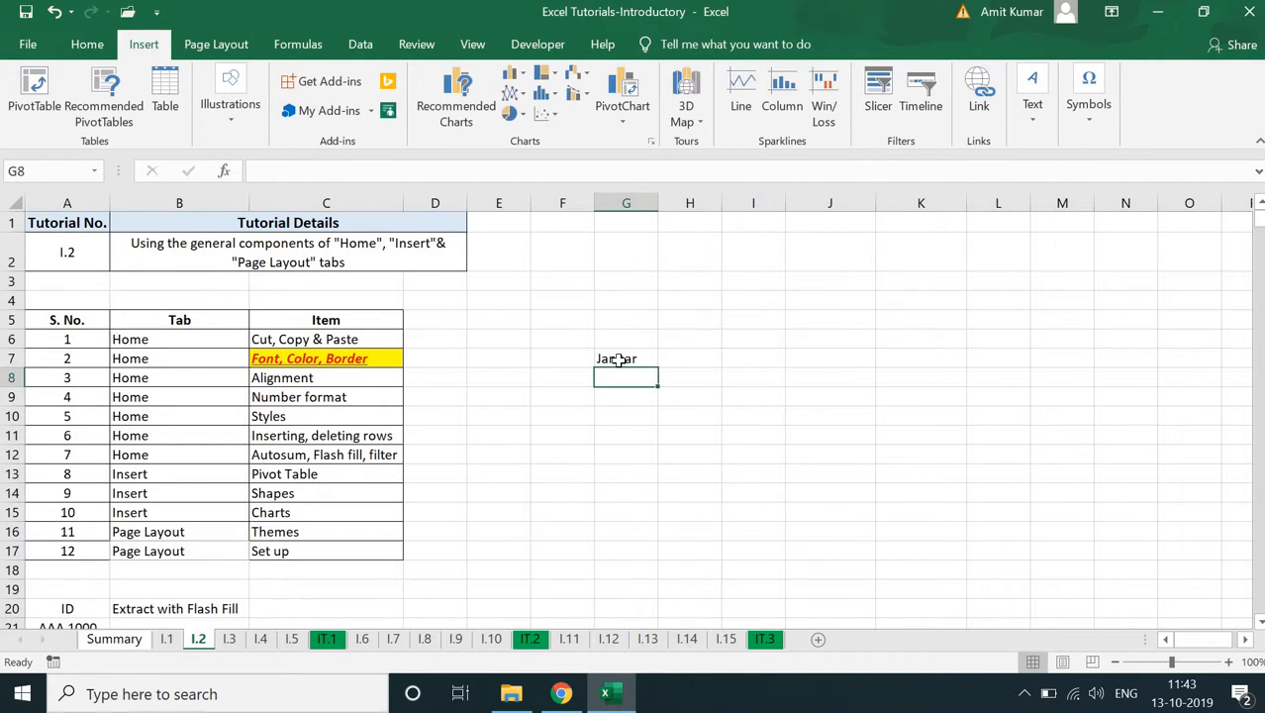
- Replace the entry in G7 with Sunday and enter 12 beside it in H7
{"action": "left_click", "coordinate": [617, 361]}
{"action": "type", "text": "S"}
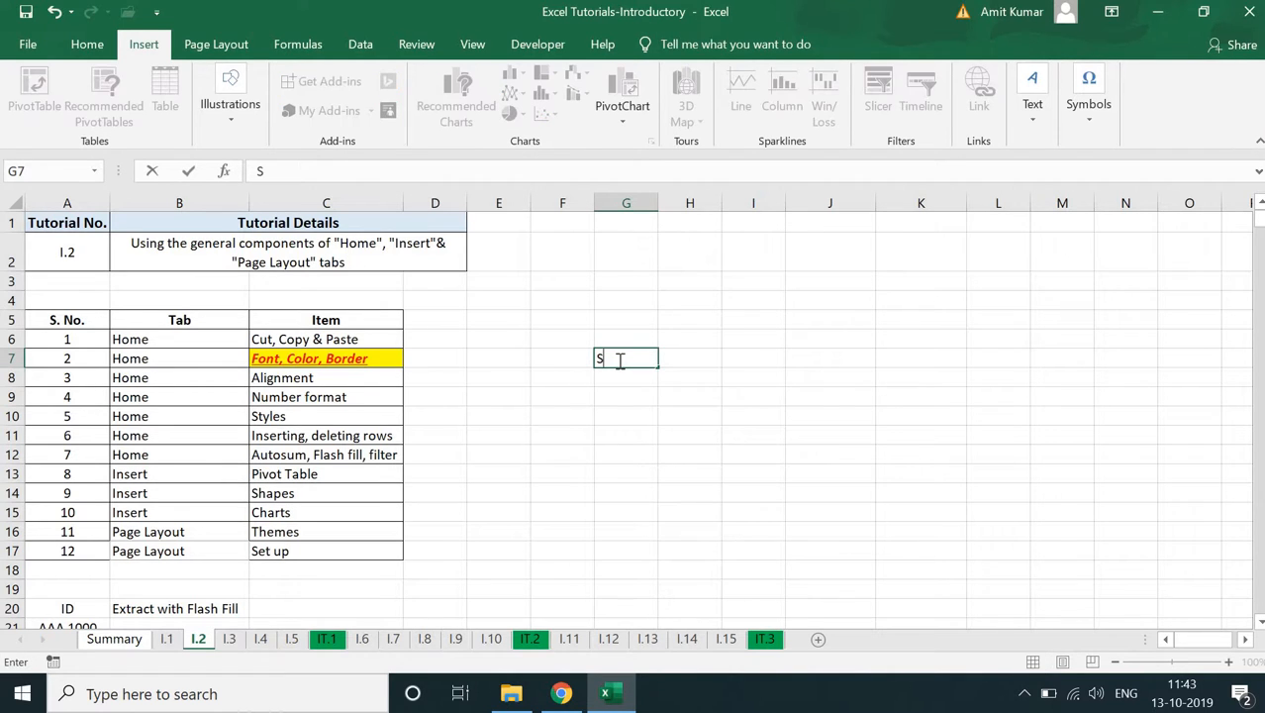
{"action": "type", "text": "unday"}
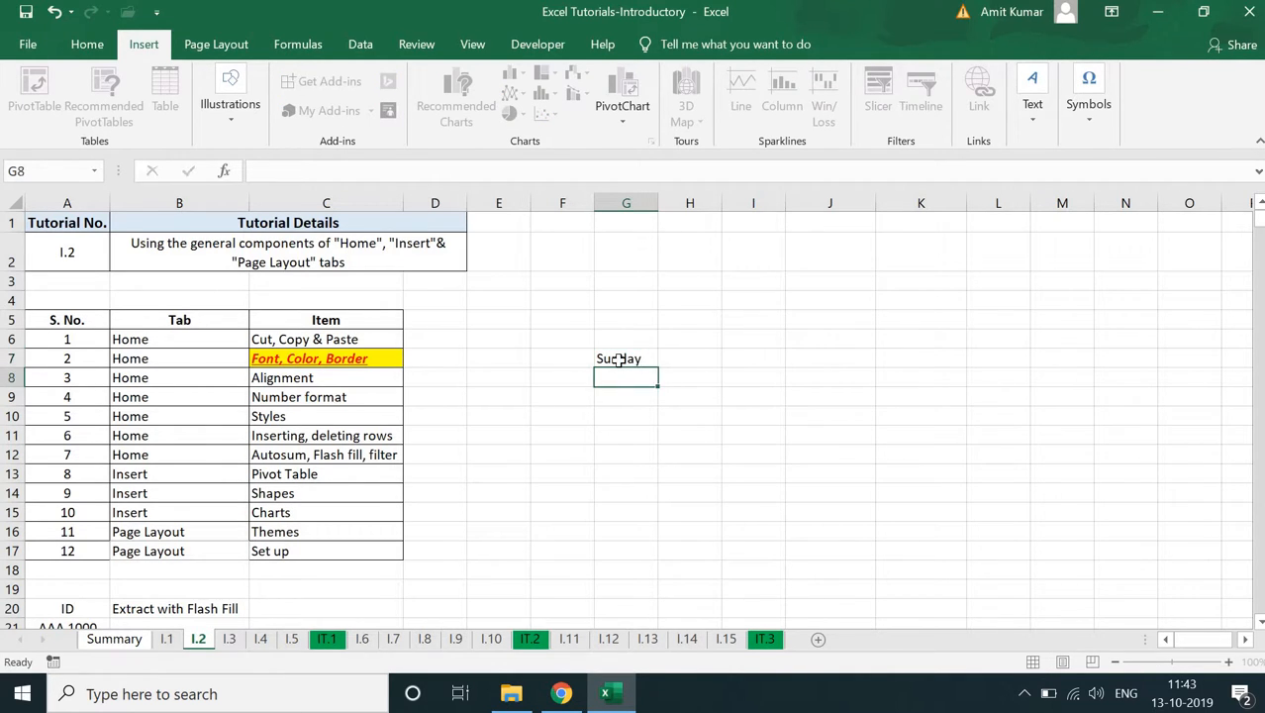
{"action": "key", "text": "Tab"}
{"action": "type", "text": "12"}
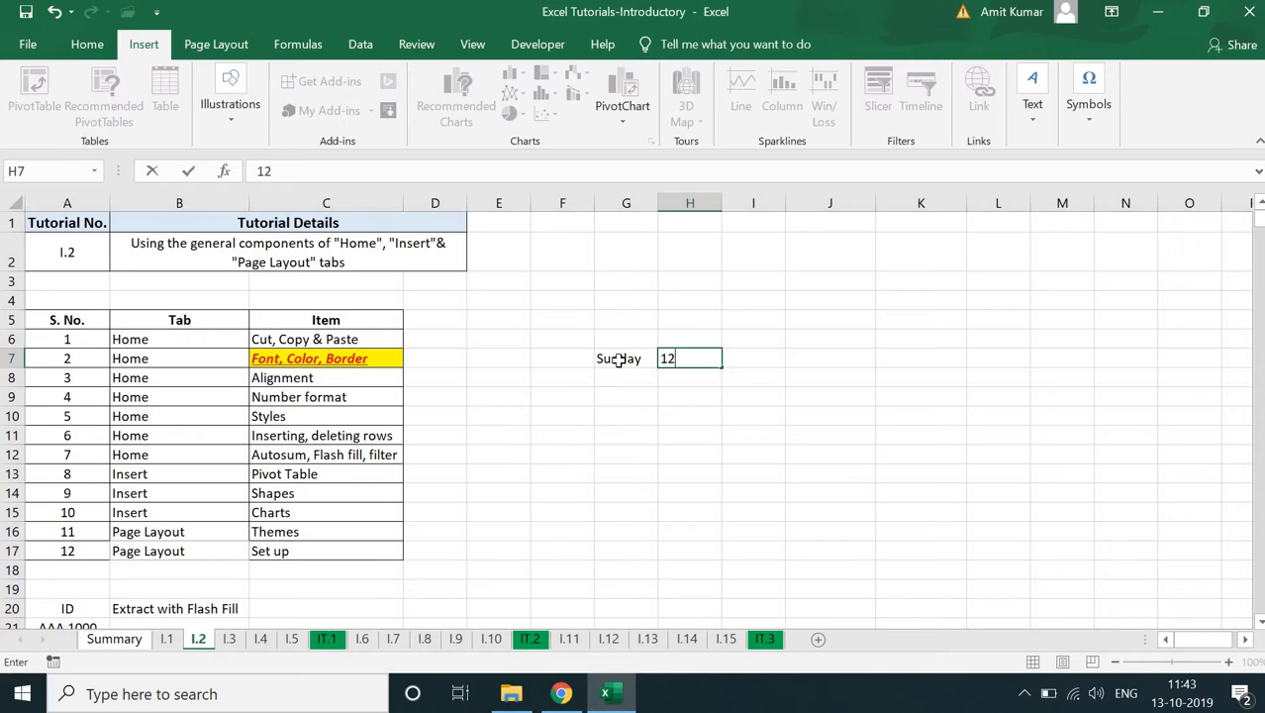
{"action": "key", "text": "Return"}
- Add two more sample rows in G8:H9: Monday with 10 and Wed with 7
{"action": "key", "text": "Left"}
{"action": "type", "text": "Monday"}
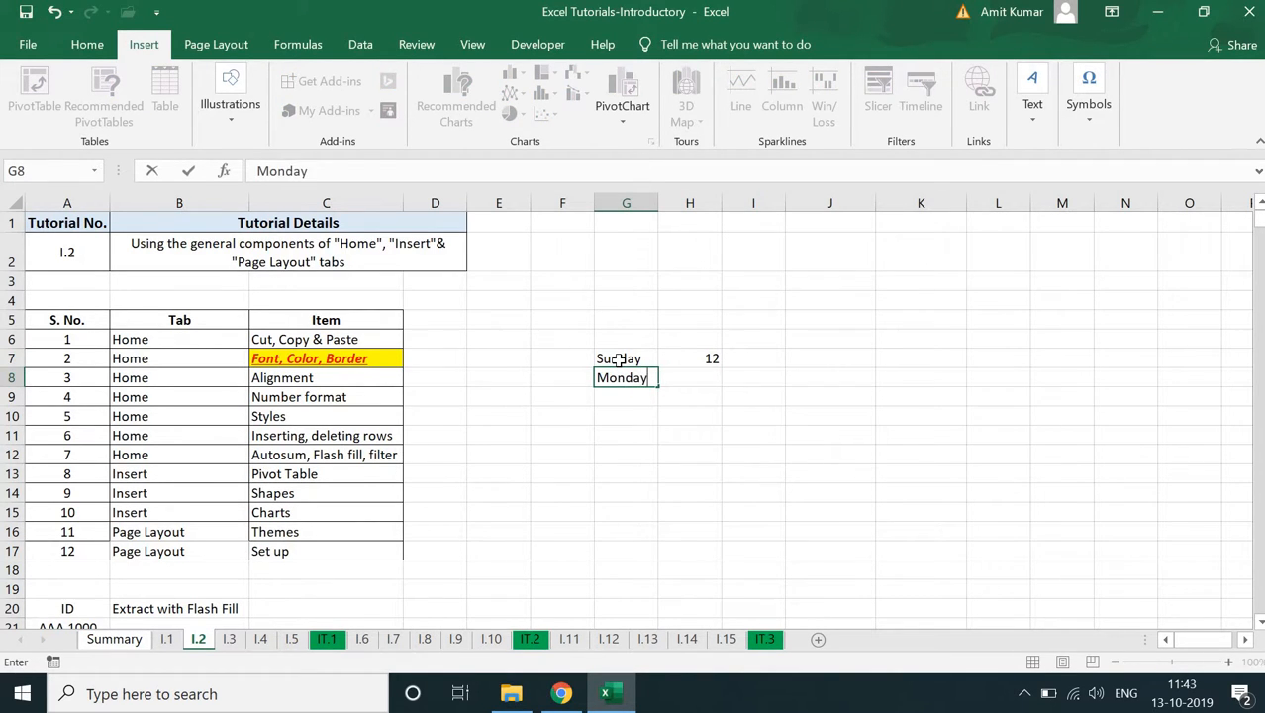
{"action": "key", "text": "Tab"}
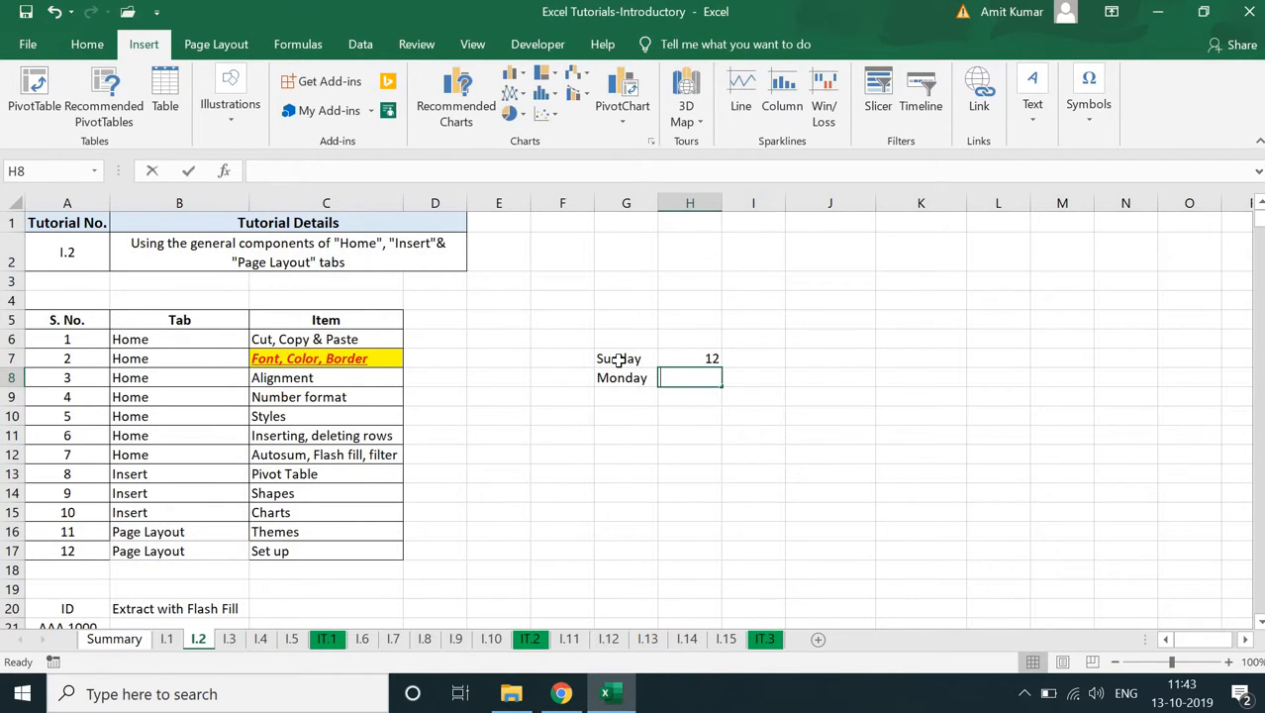
{"action": "type", "text": "10"}
{"action": "key", "text": "Return"}
{"action": "key", "text": "Left"}
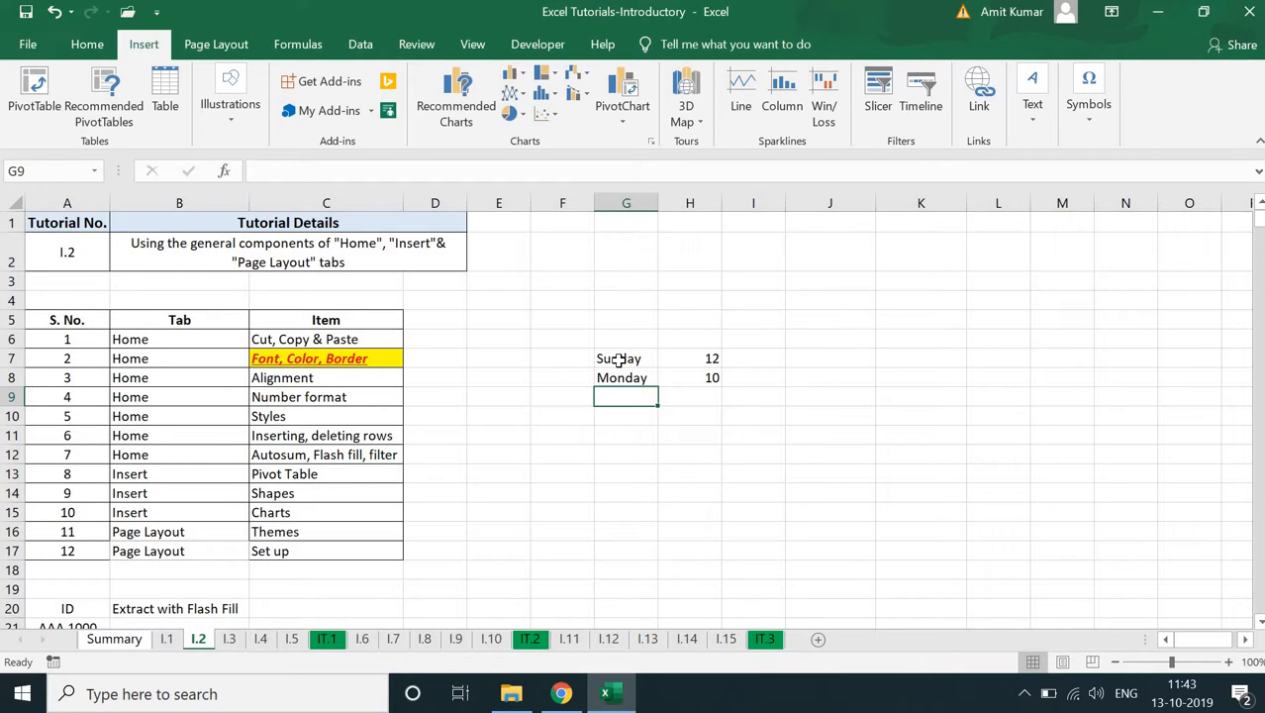
{"action": "type", "text": "Wed"}
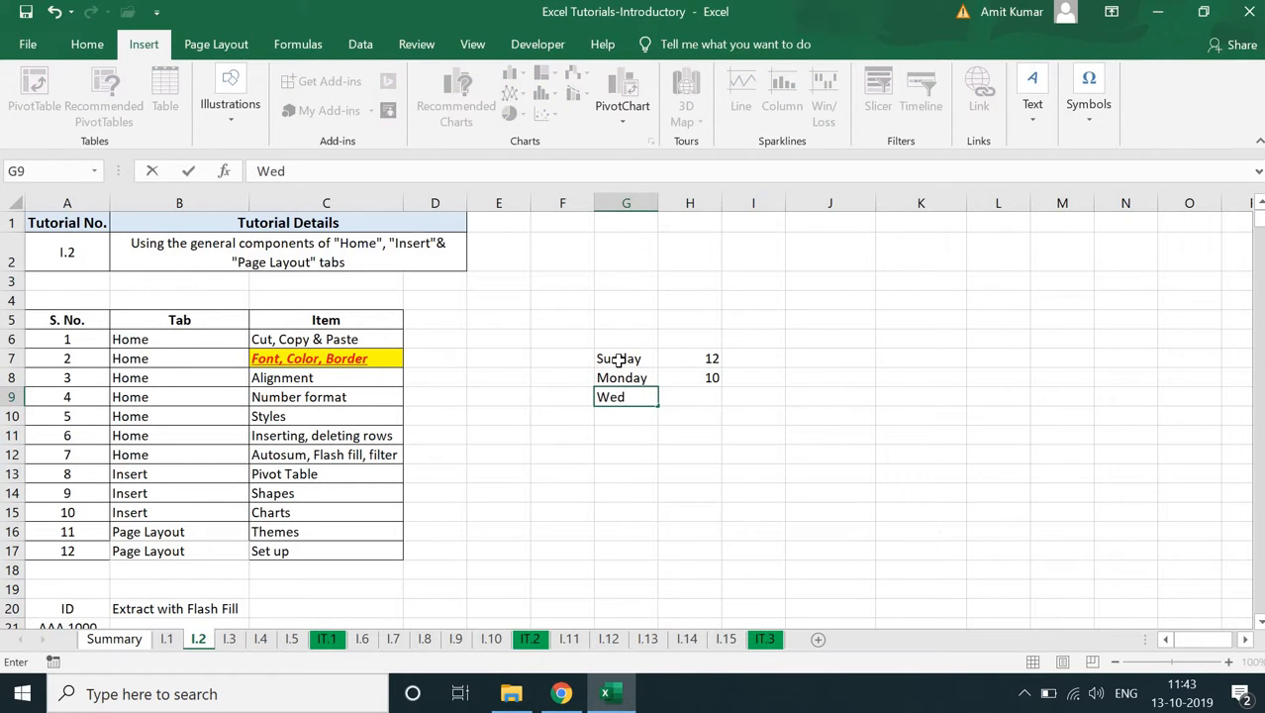
{"action": "key", "text": "Tab"}
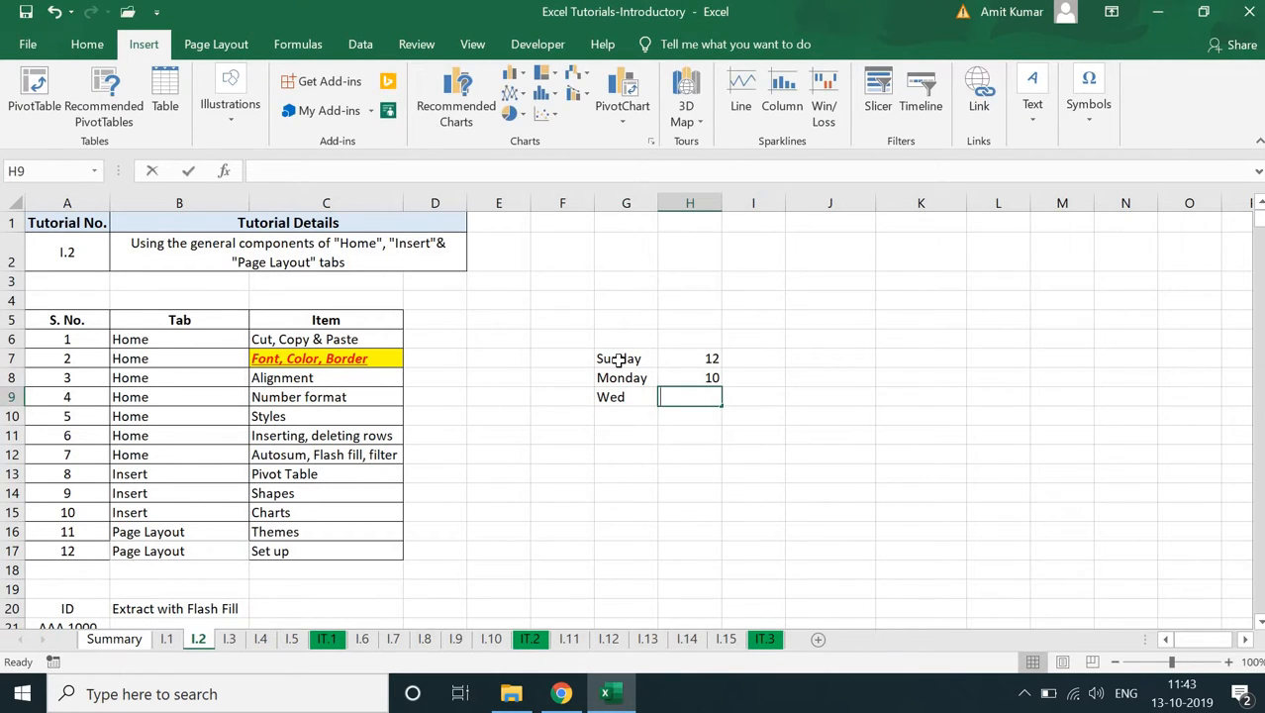
{"action": "type", "text": "7"}
{"action": "key", "text": "Return"}
- Insert a clustered column chart from the weekday data in G7:H9
{"action": "left_click", "coordinate": [618, 359]}
{"action": "left_click_drag", "start_coordinate": [699, 397], "coordinate": [691, 396]}
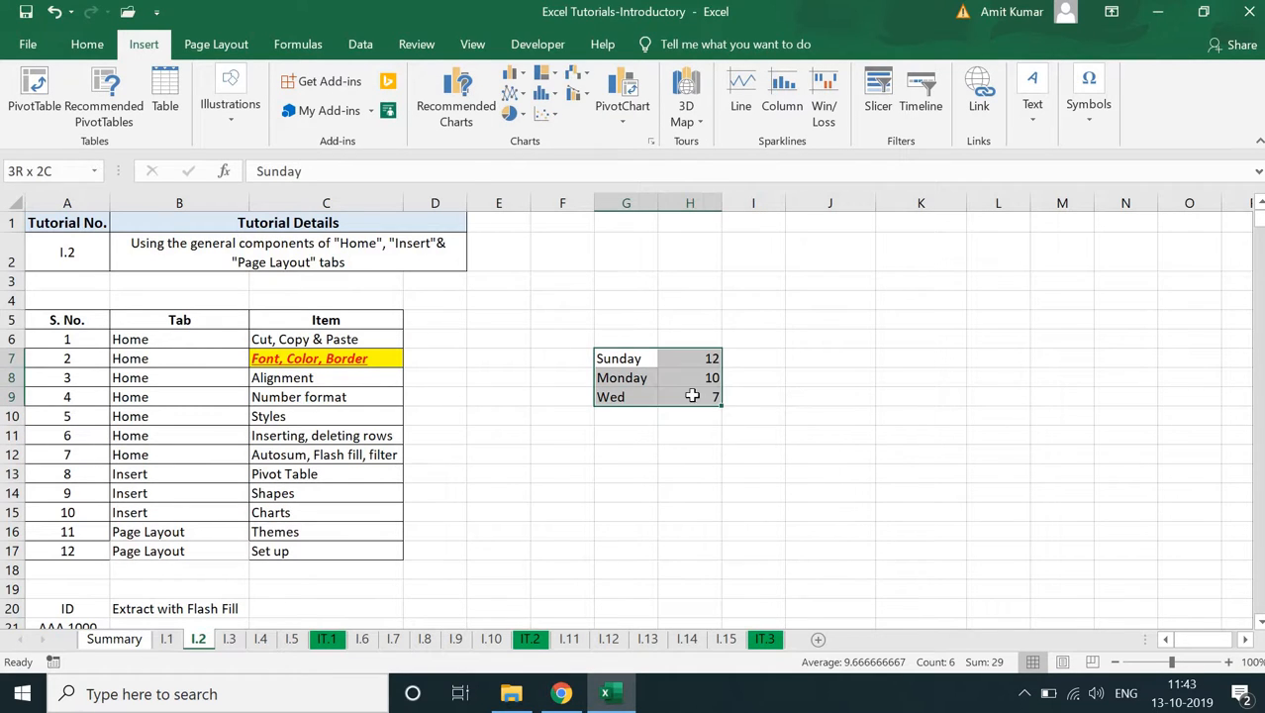
{"action": "left_click", "coordinate": [514, 76]}
{"action": "left_click", "coordinate": [528, 139]}
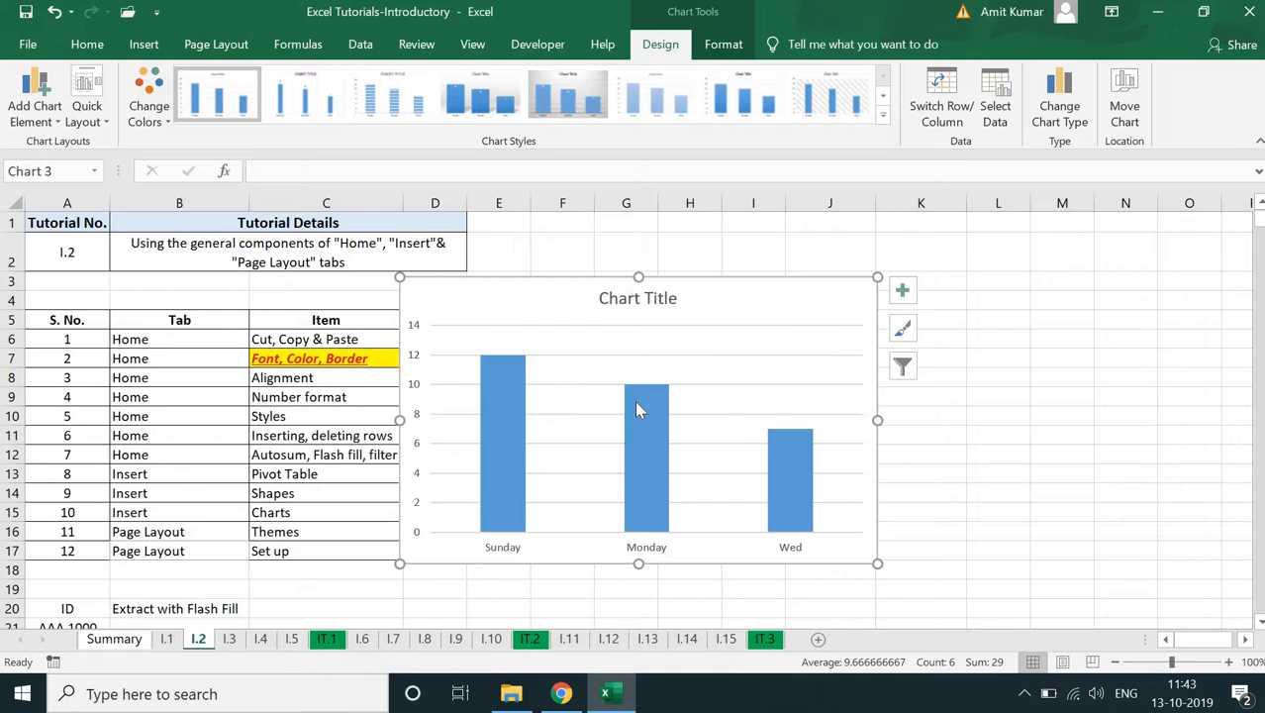
- Apply the chart style with wide shadowed columns and inside data labels, and preview the color palettes without choosing one
{"action": "mouse_move", "coordinate": [637, 407]}
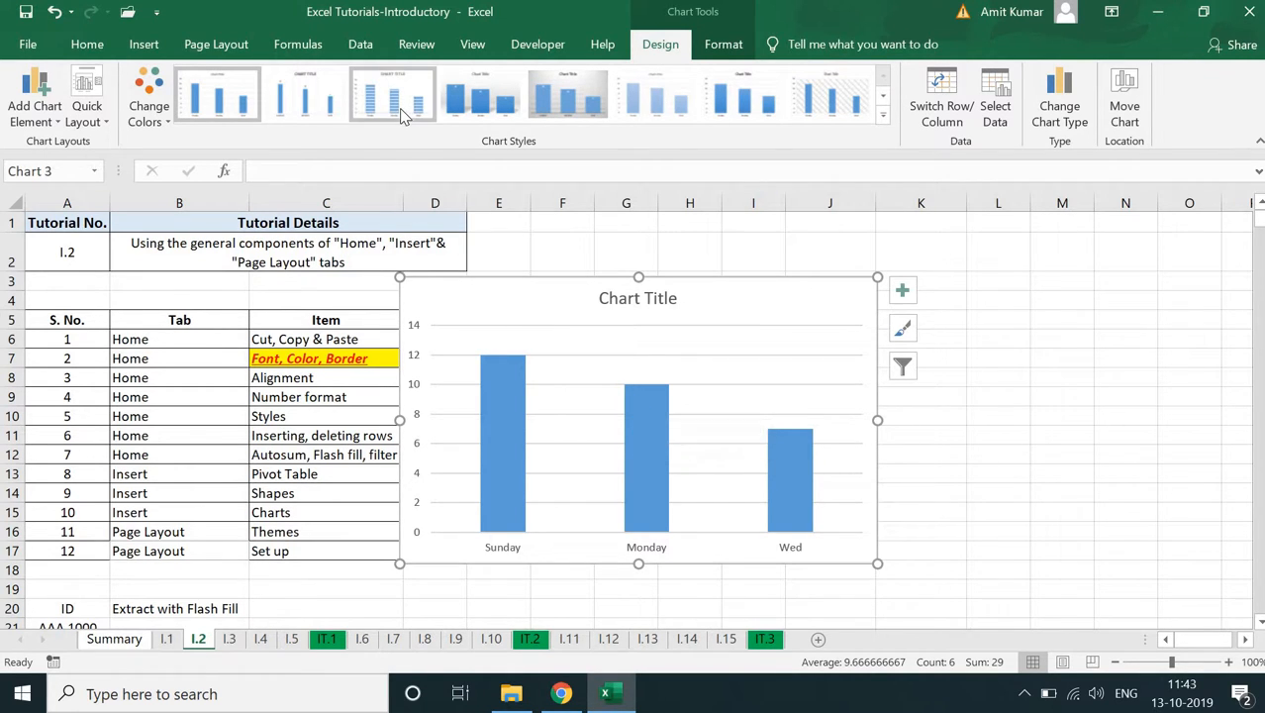
{"action": "left_click", "coordinate": [480, 99]}
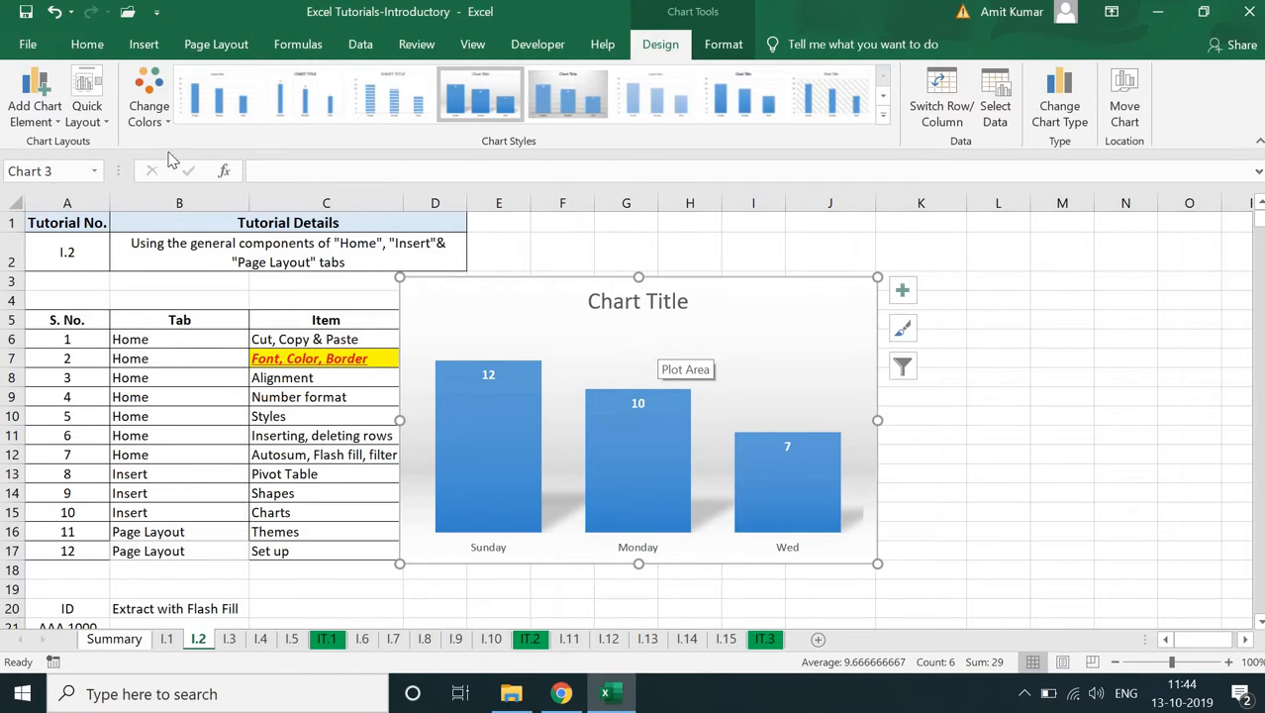
{"action": "left_click", "coordinate": [148, 111]}
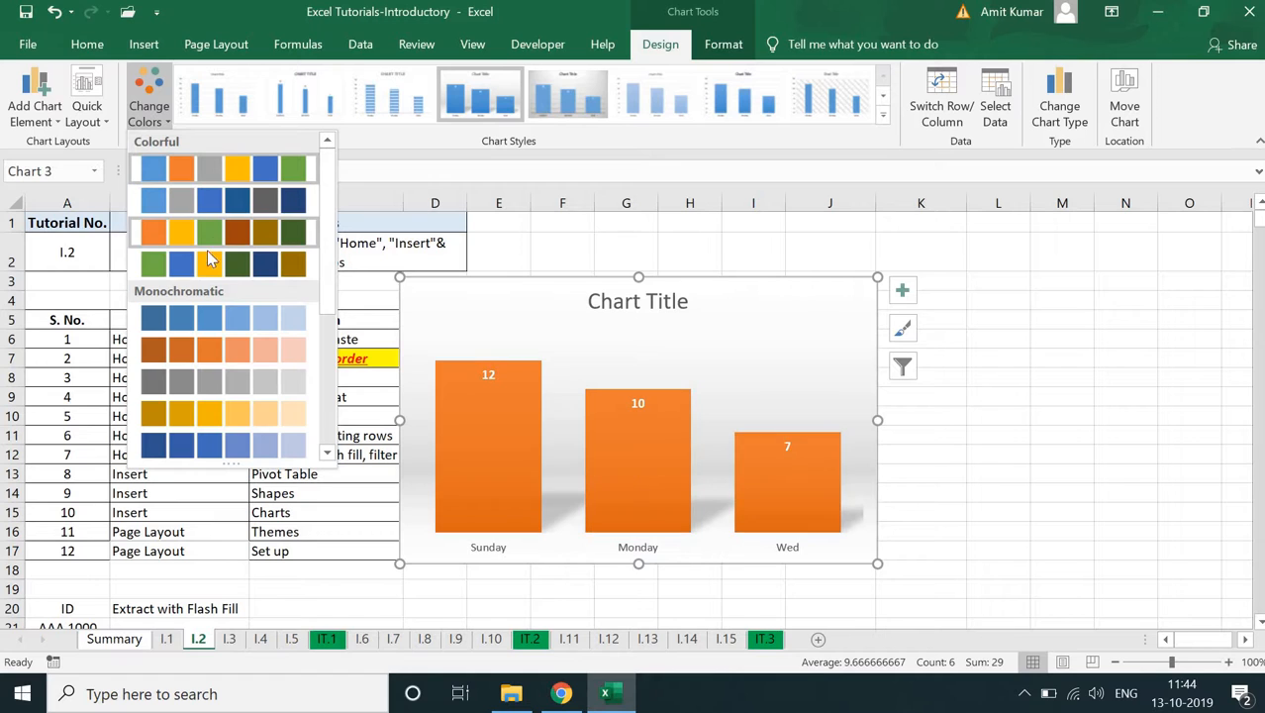
{"action": "left_click", "coordinate": [741, 320]}
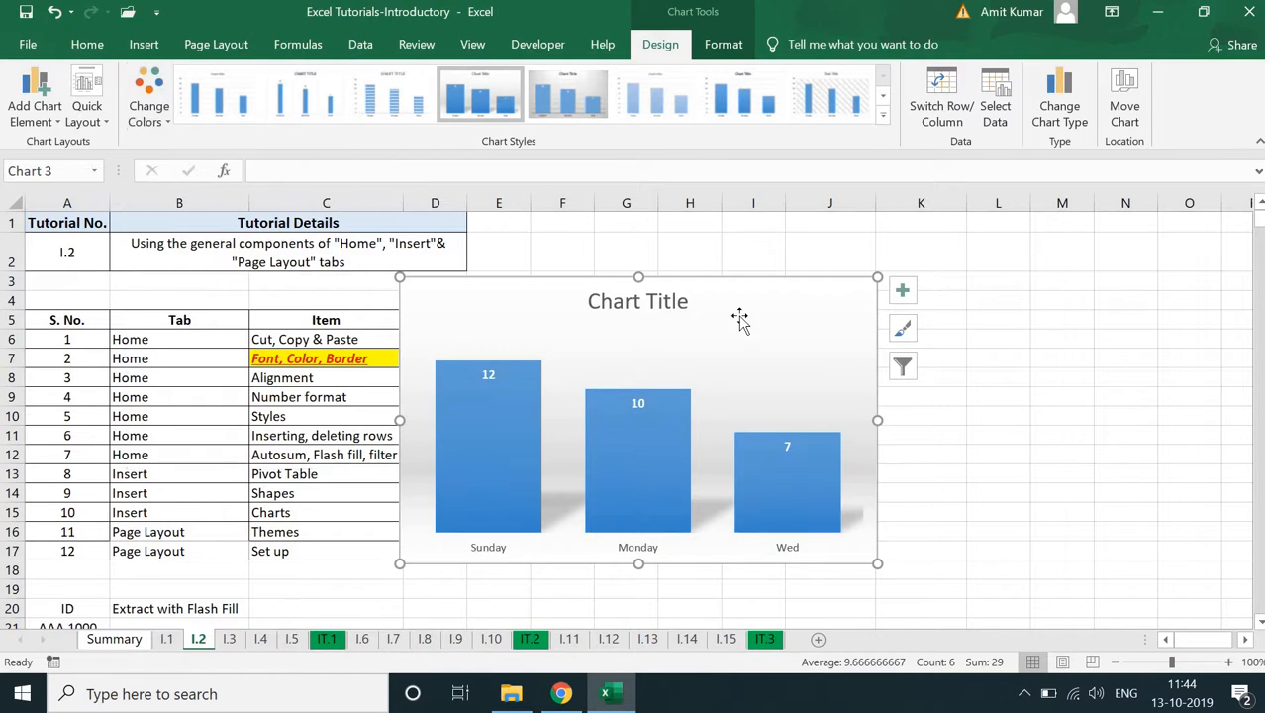
- Delete the column chart and clear its source data in G7:H9
{"action": "key", "text": "Delete"}
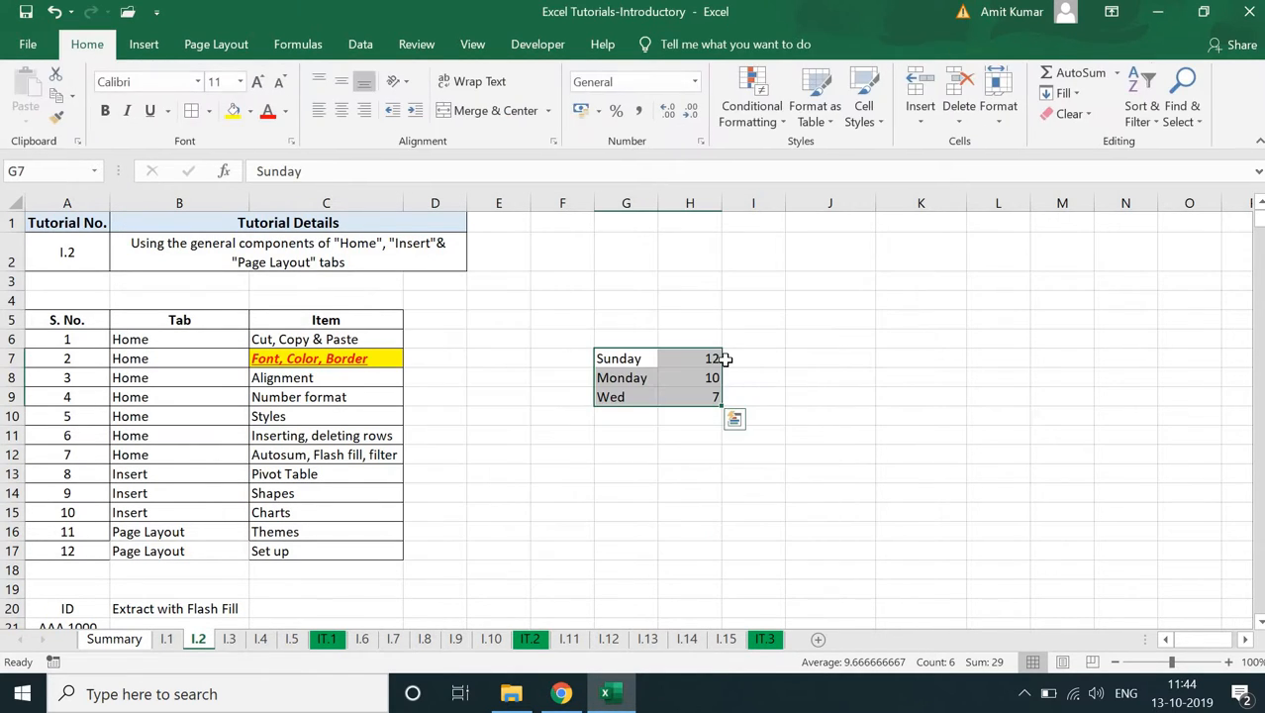
{"action": "key", "text": "Delete"}
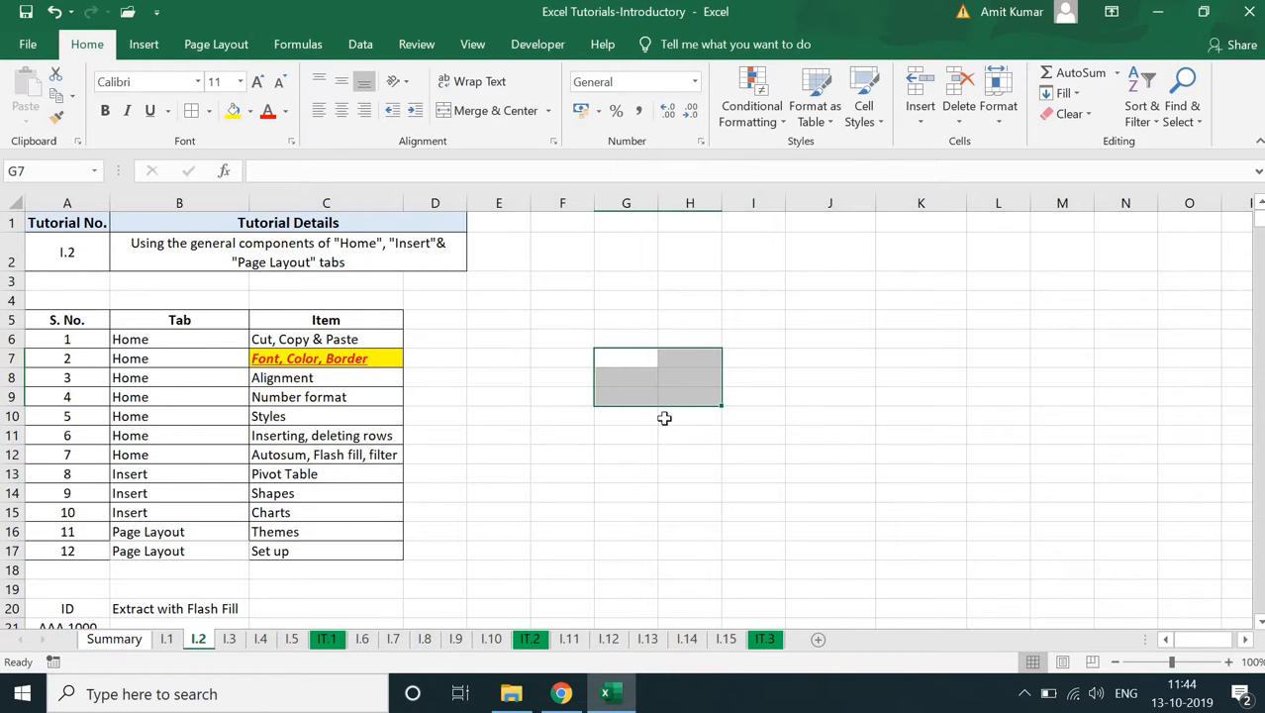
- Look over the text insertion options and insert the preset Area of Circle equation on the worksheet
{"action": "left_click", "coordinate": [146, 44]}
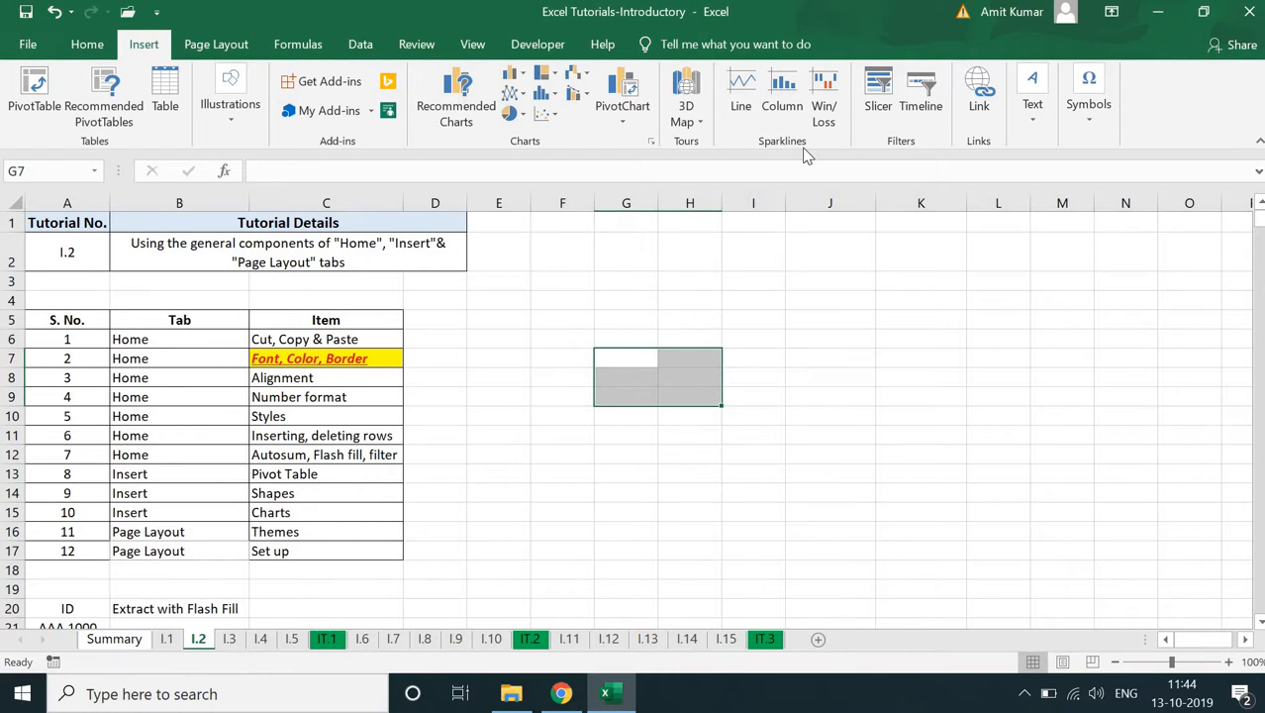
{"action": "left_click", "coordinate": [1031, 136]}
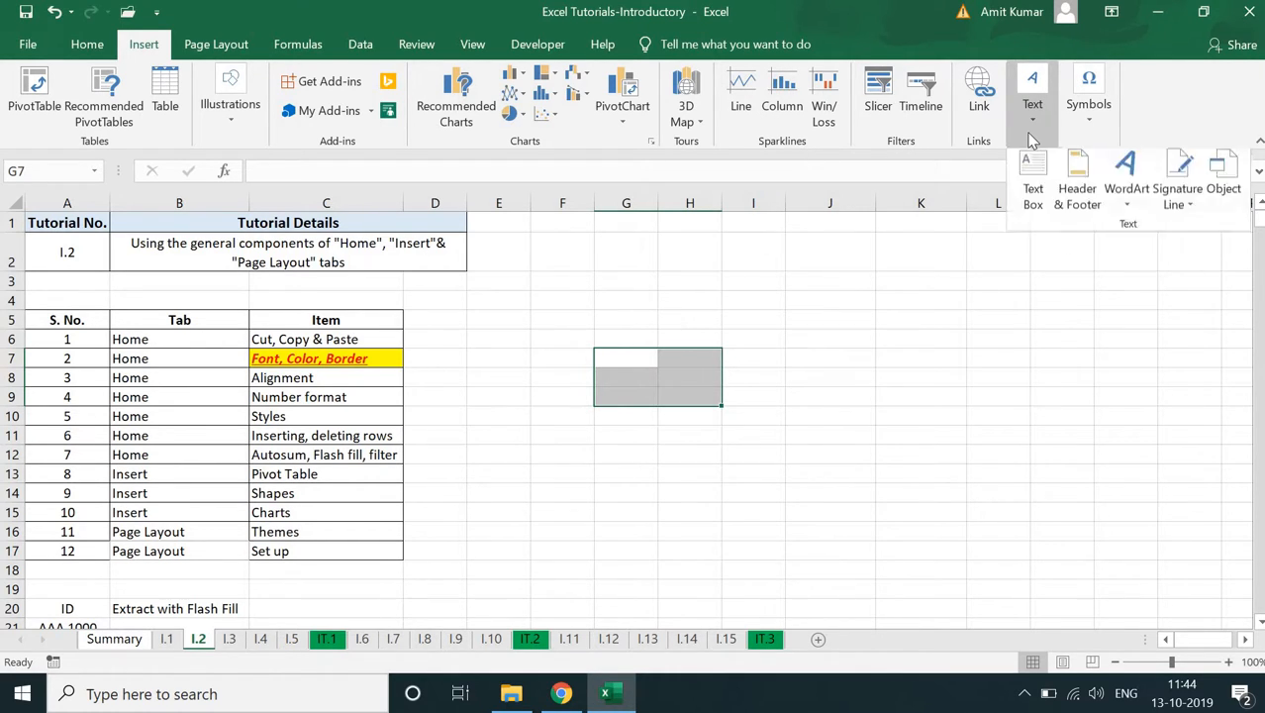
{"action": "left_click", "coordinate": [1093, 116]}
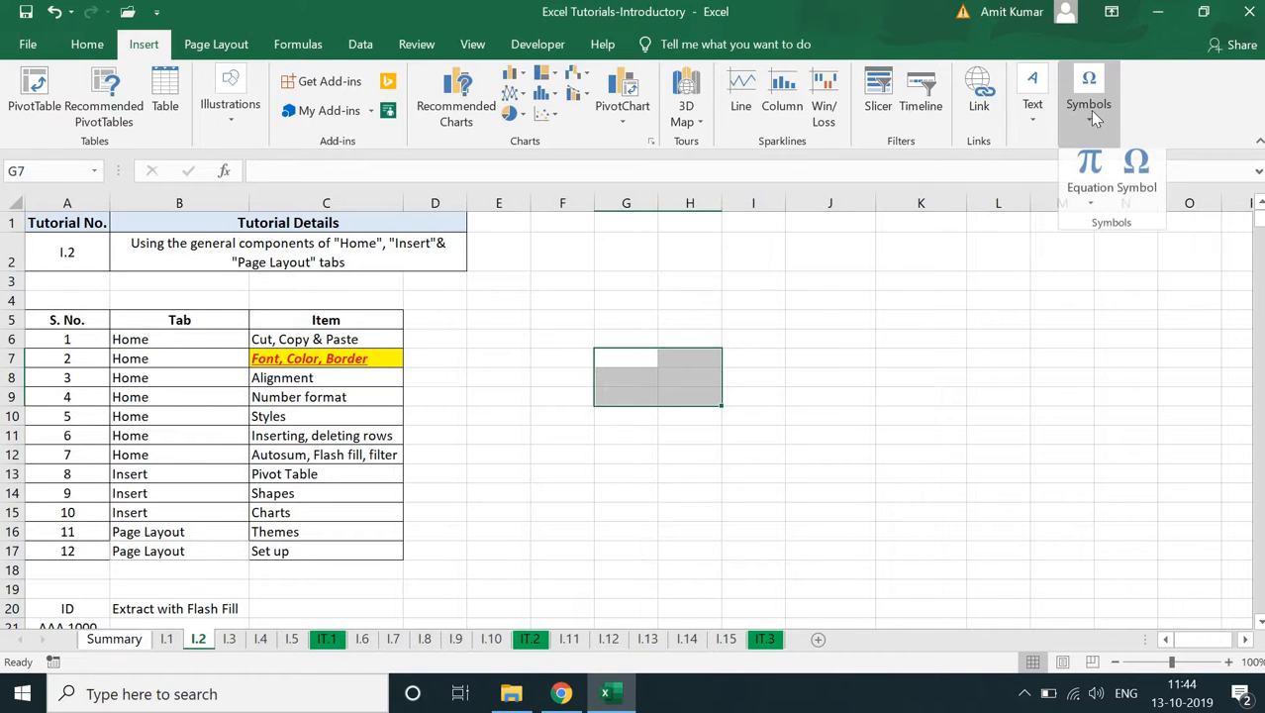
{"action": "left_click", "coordinate": [1086, 208]}
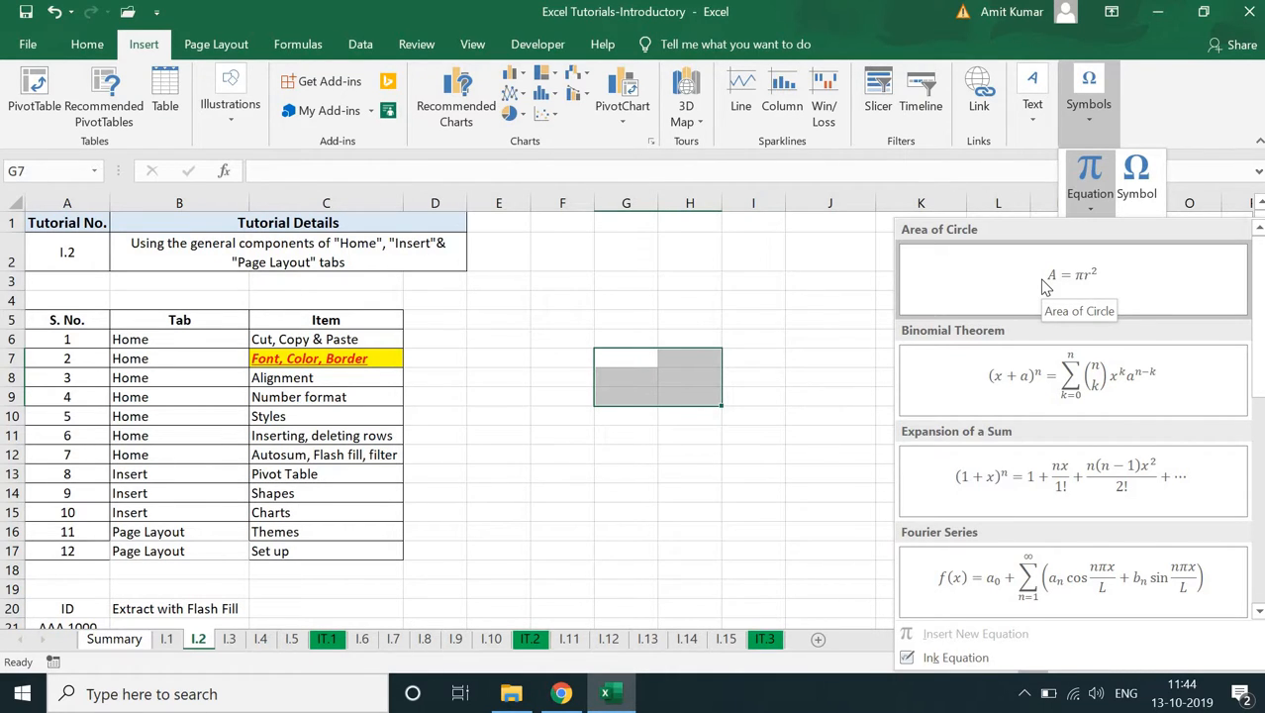
{"action": "left_click", "coordinate": [1044, 286]}
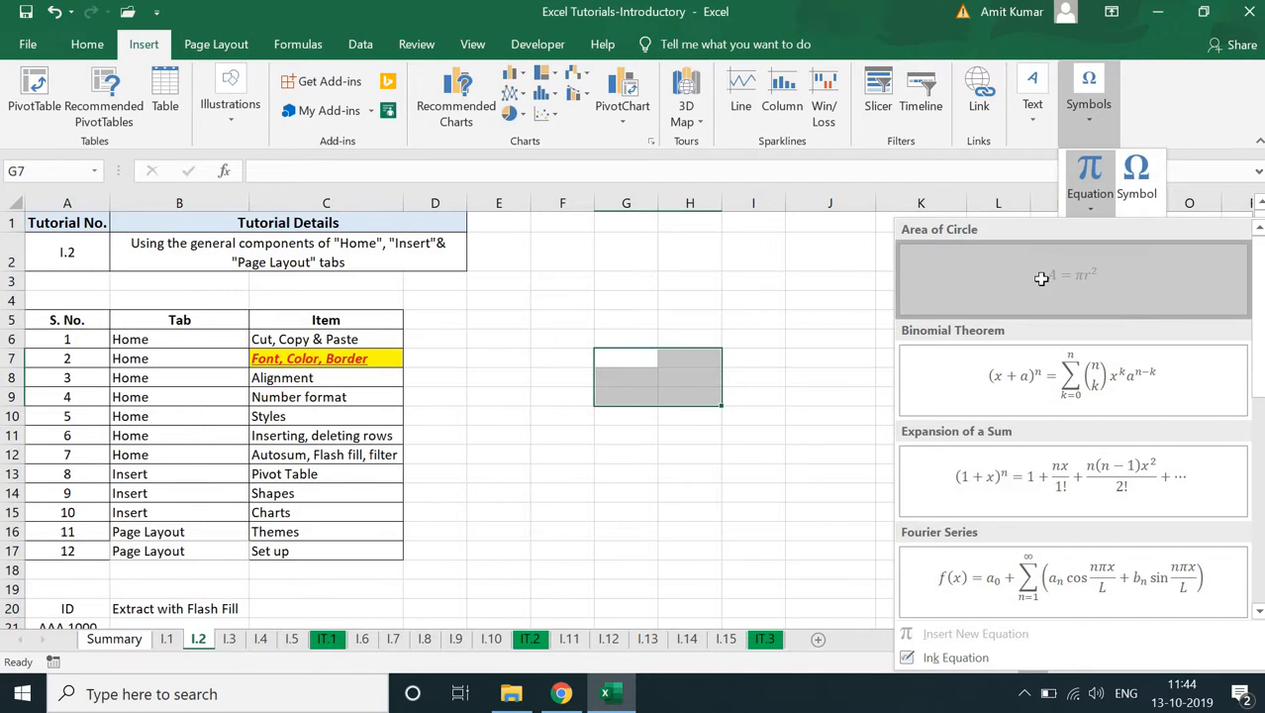
{"action": "left_click", "coordinate": [1062, 281]}
{"action": "left_click", "coordinate": [633, 424]}
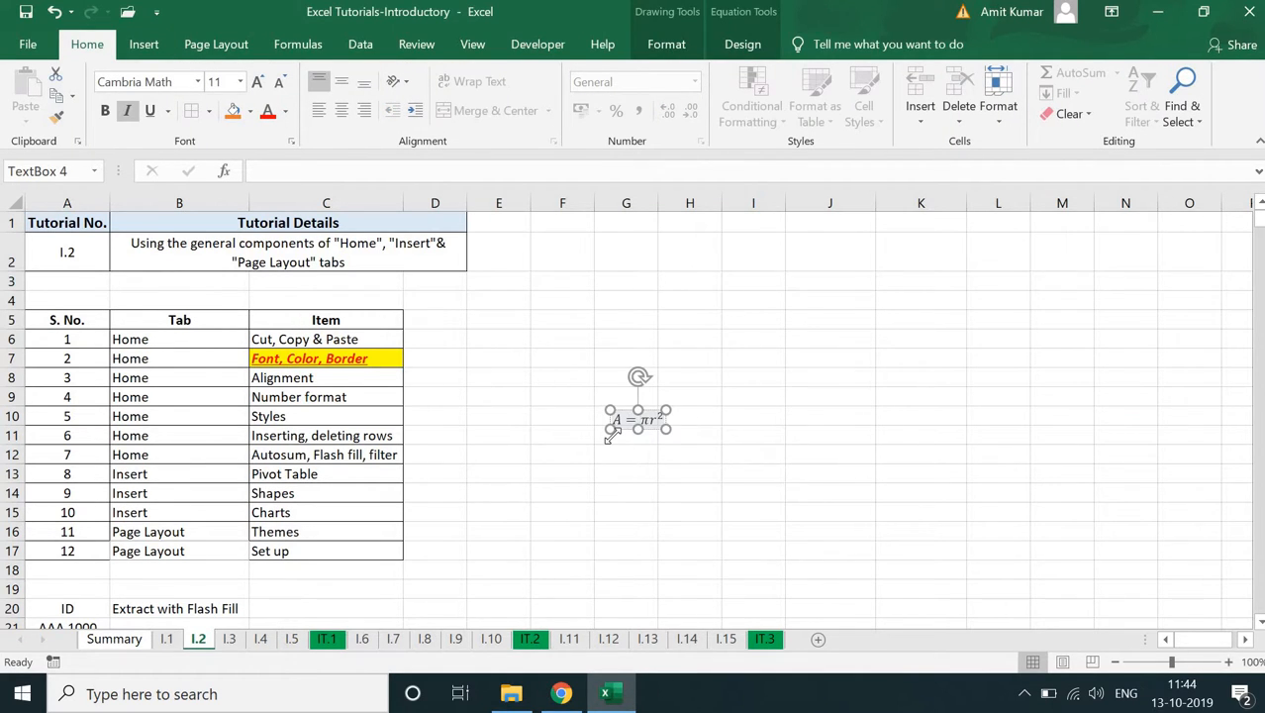
{"action": "left_click", "coordinate": [882, 452]}
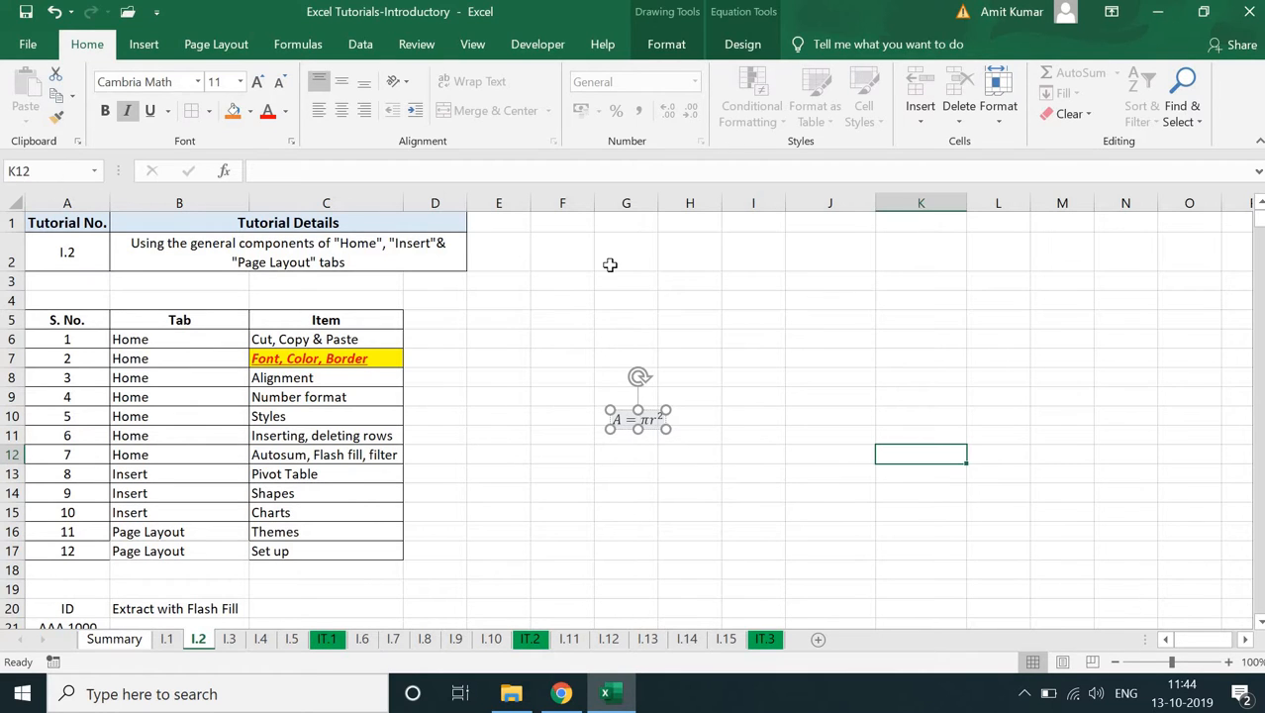
- Open the Symbol dialog to examine the available symbols, then cancel without inserting one
{"action": "left_click", "coordinate": [146, 45]}
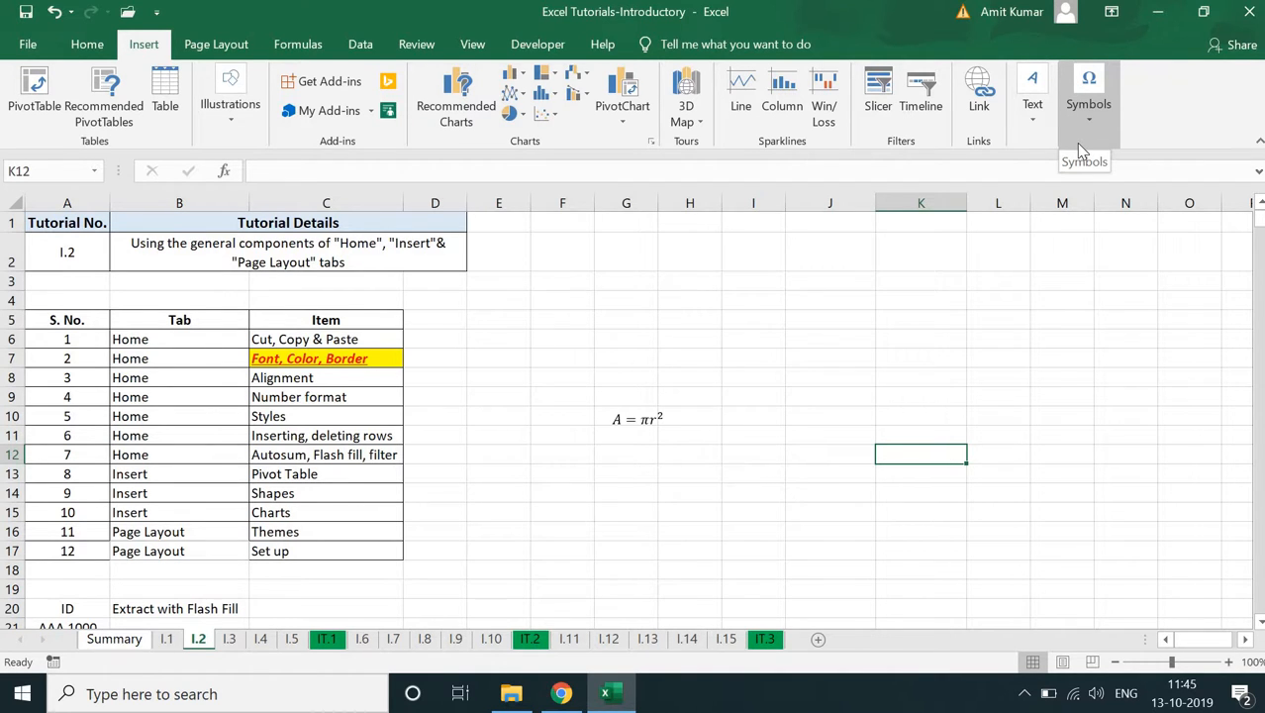
{"action": "left_click", "coordinate": [1080, 148]}
{"action": "left_click", "coordinate": [1136, 178]}
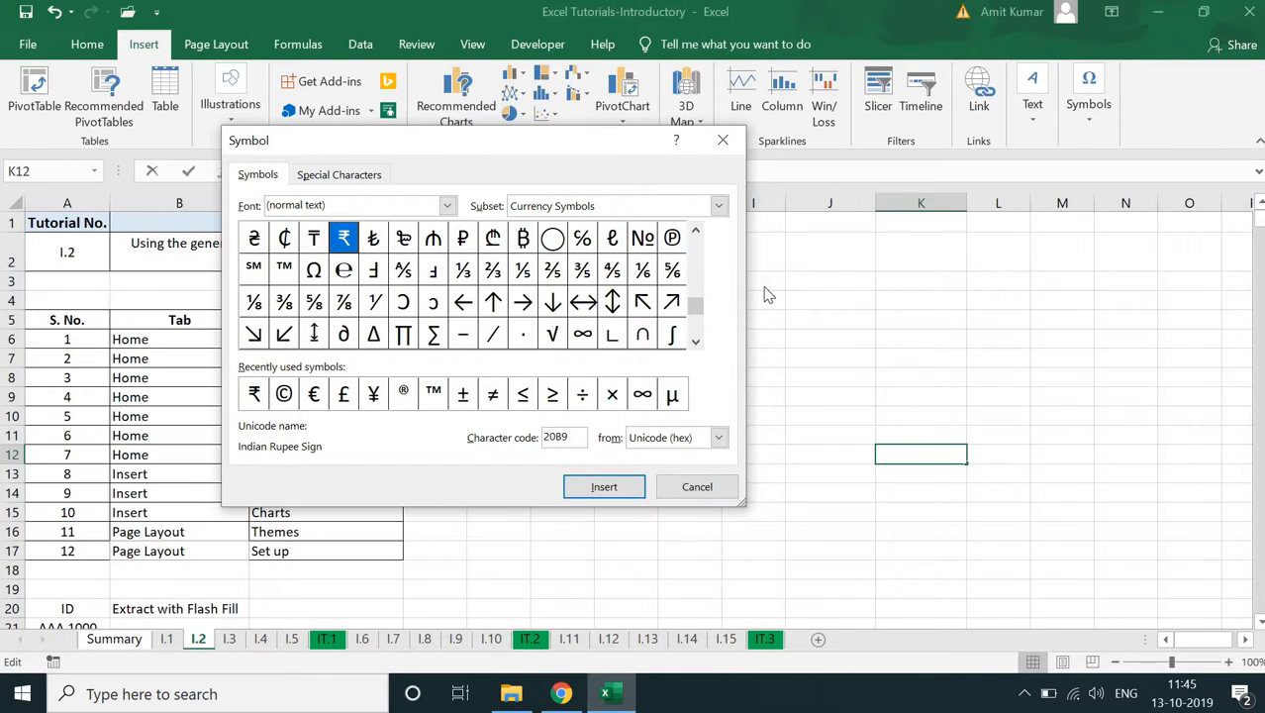
{"action": "left_click", "coordinate": [677, 481]}
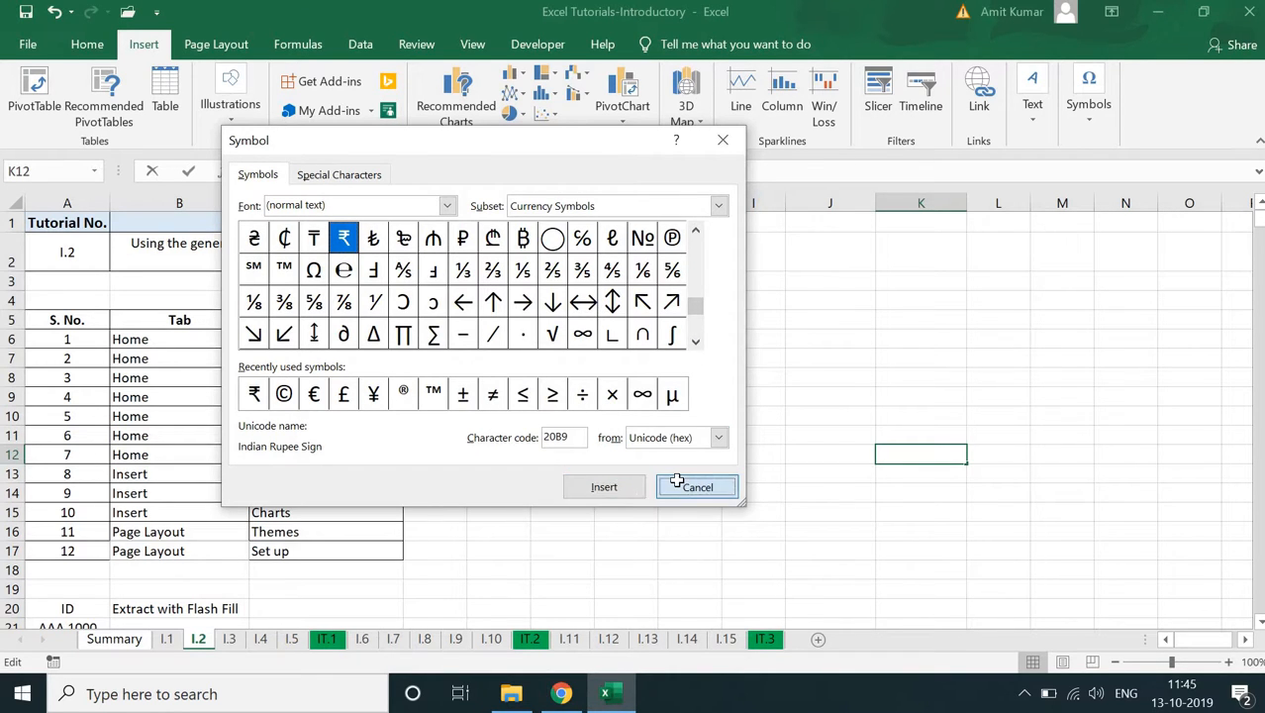
- Delete the Area of Circle equation box from the worksheet
{"action": "left_click", "coordinate": [573, 417]}
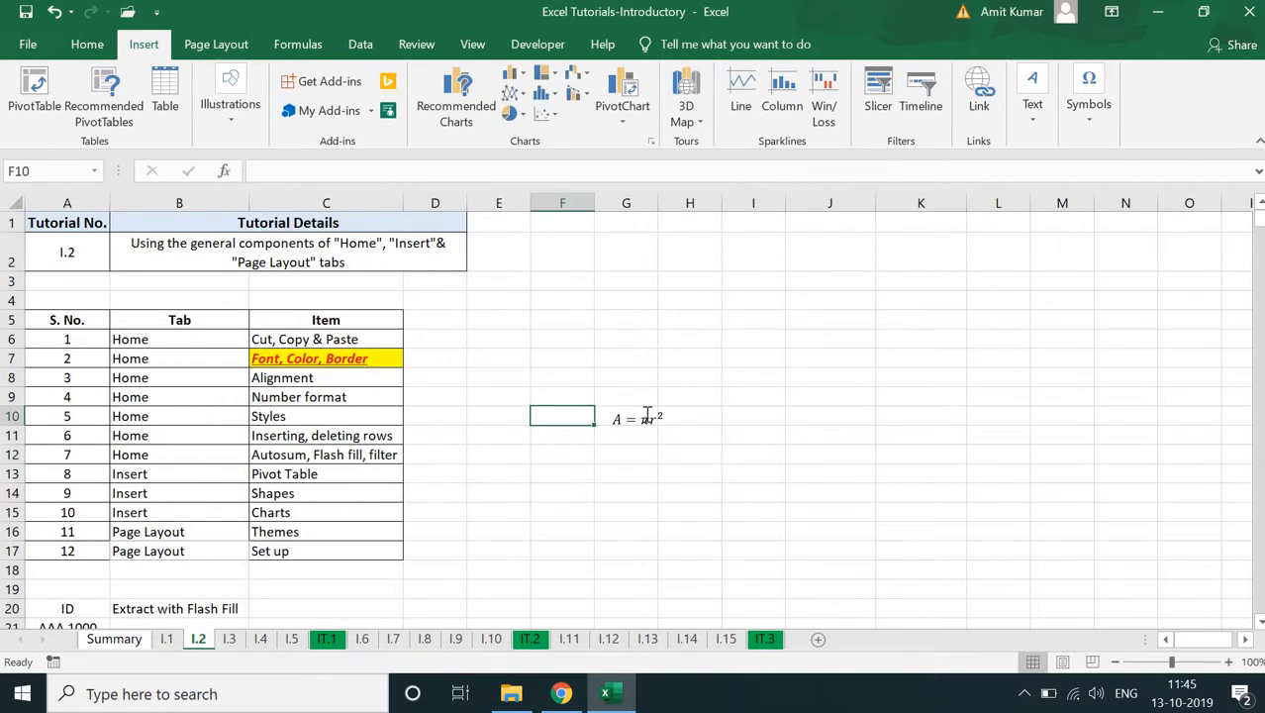
{"action": "left_click", "coordinate": [648, 416]}
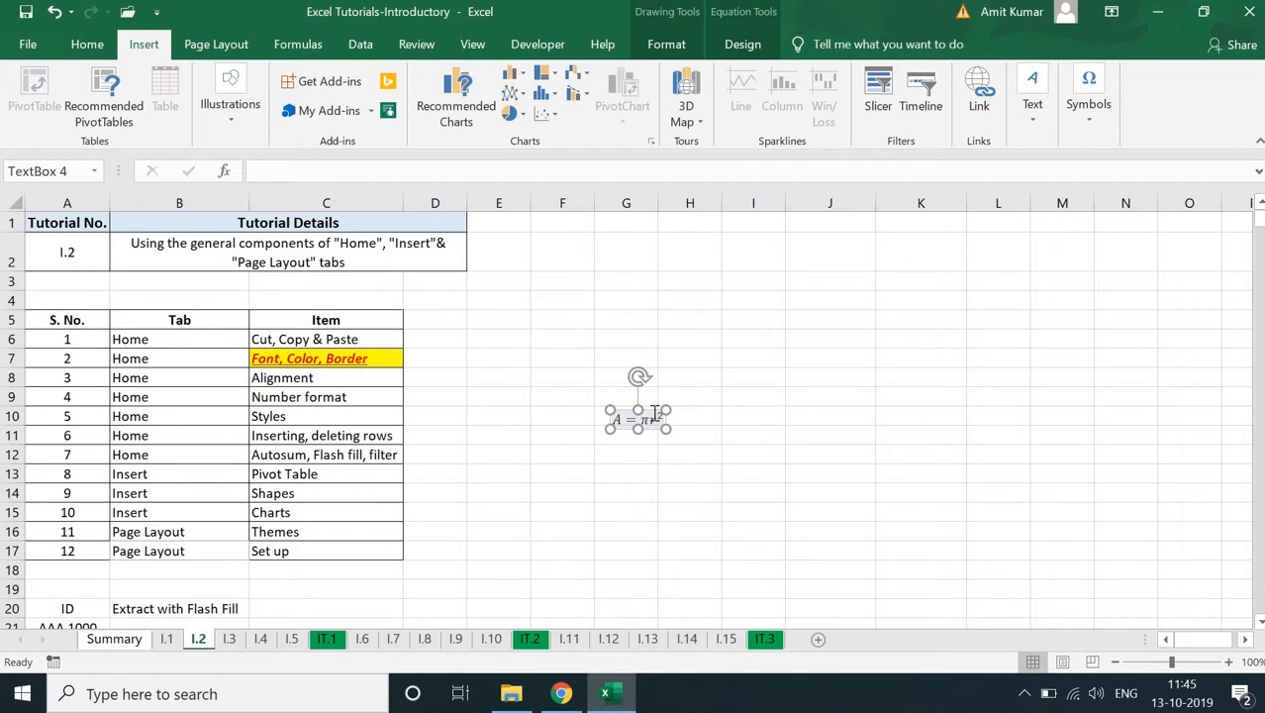
{"action": "left_click", "coordinate": [654, 412]}
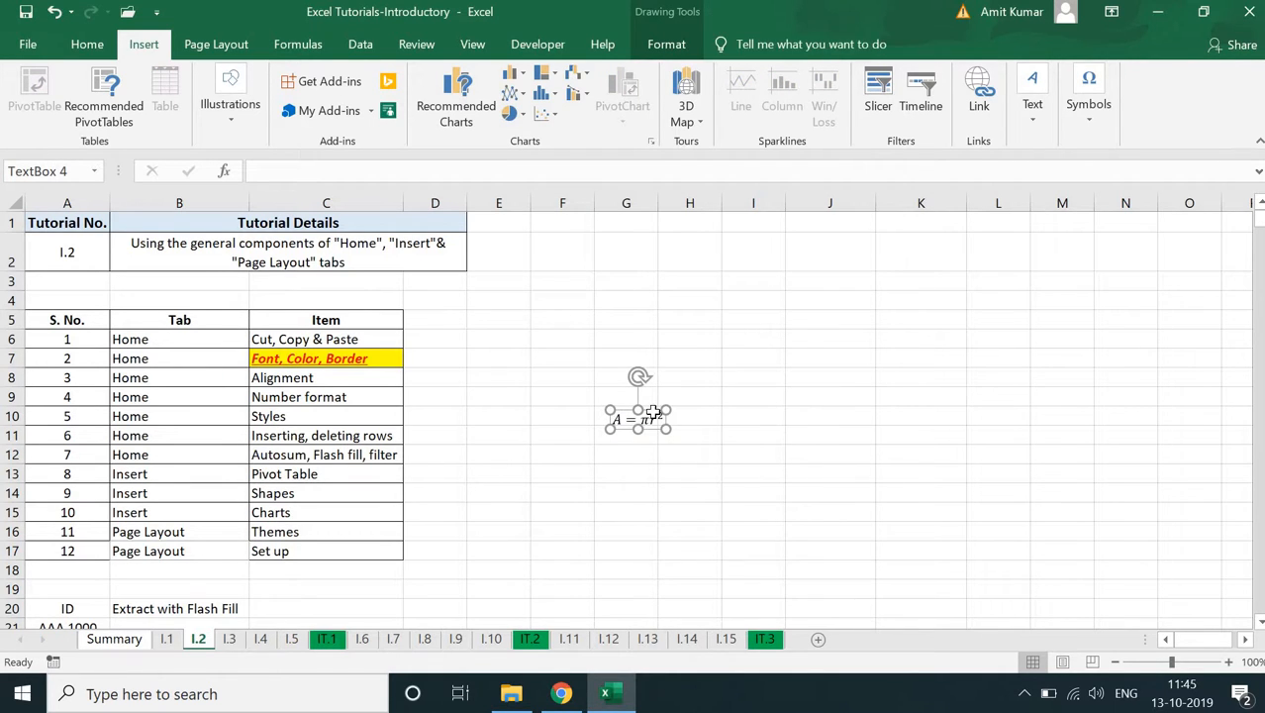
{"action": "key", "text": "Delete"}
- Apply a workbook theme with Century Gothic text and a light pink heading fill, and check the font of C10
{"action": "left_click", "coordinate": [217, 42]}
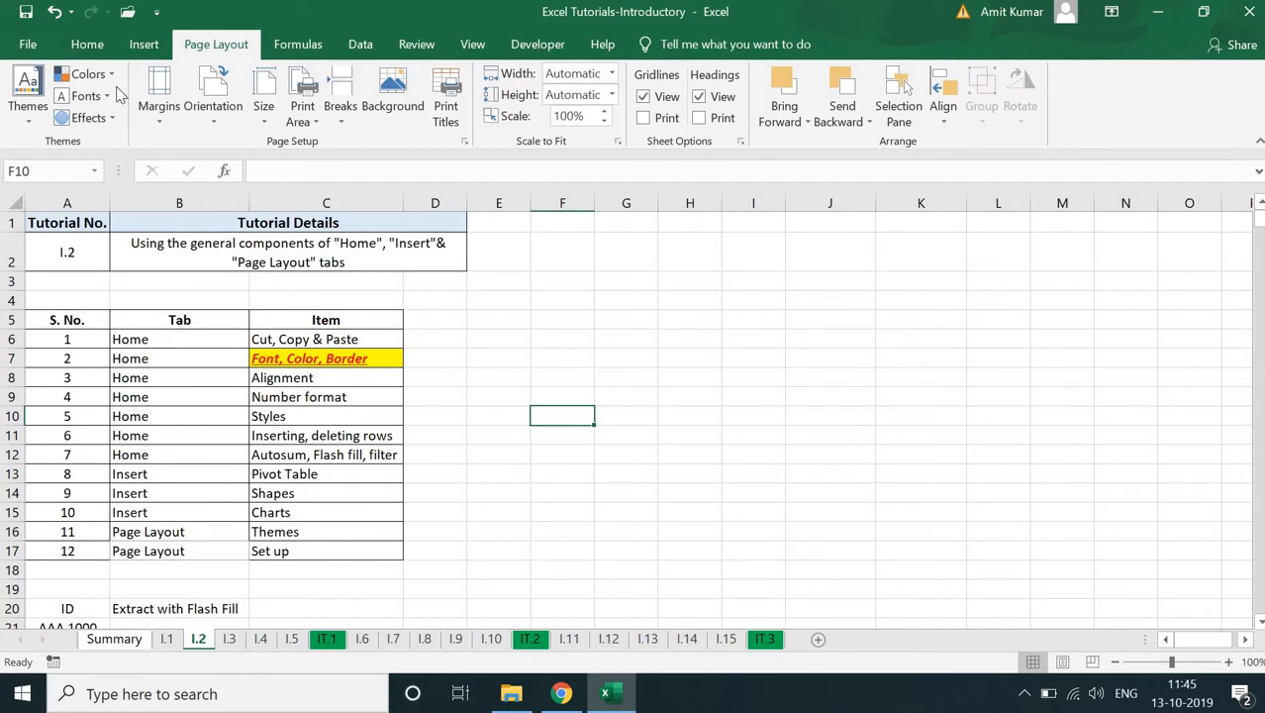
{"action": "left_click", "coordinate": [25, 109]}
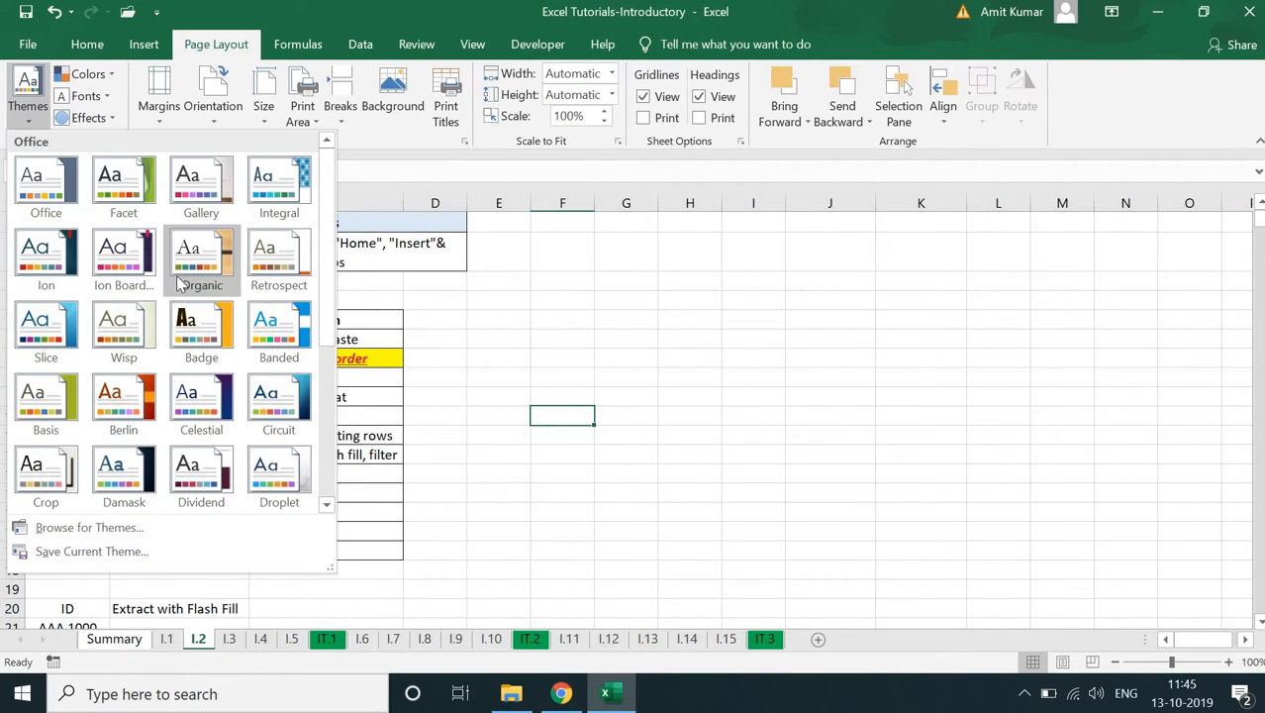
{"action": "left_click", "coordinate": [392, 374]}
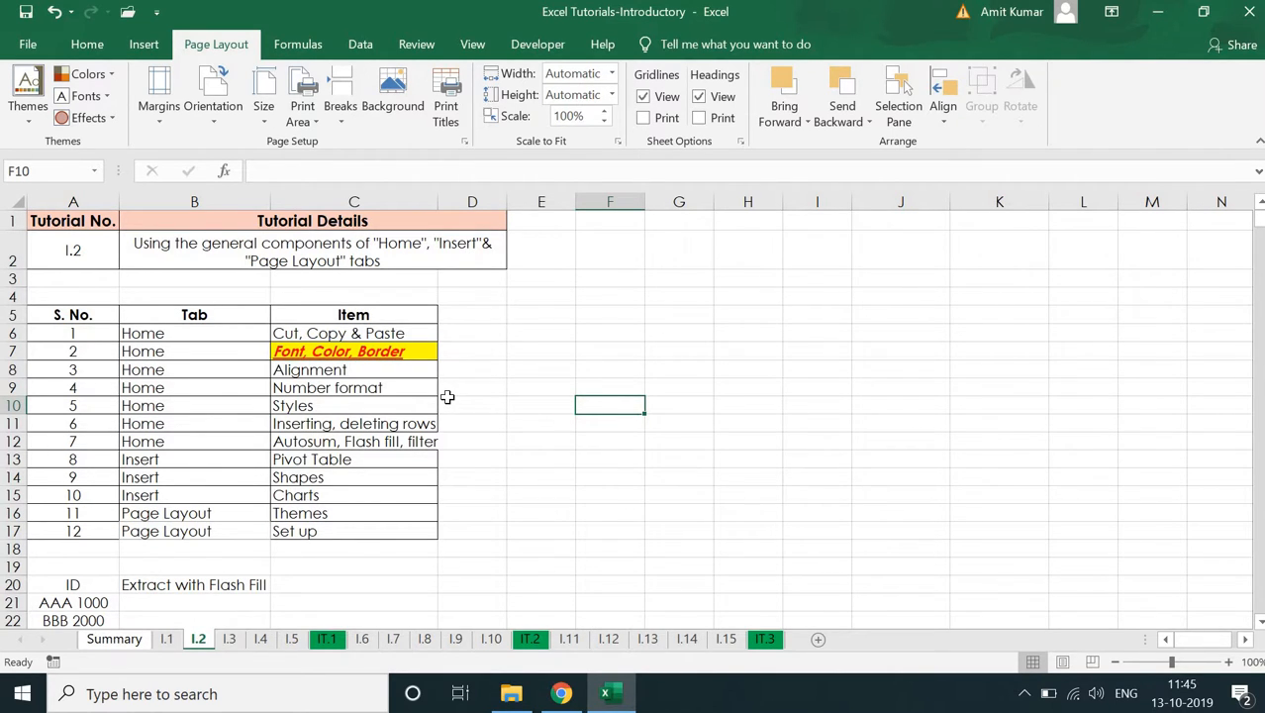
{"action": "left_click", "coordinate": [369, 408]}
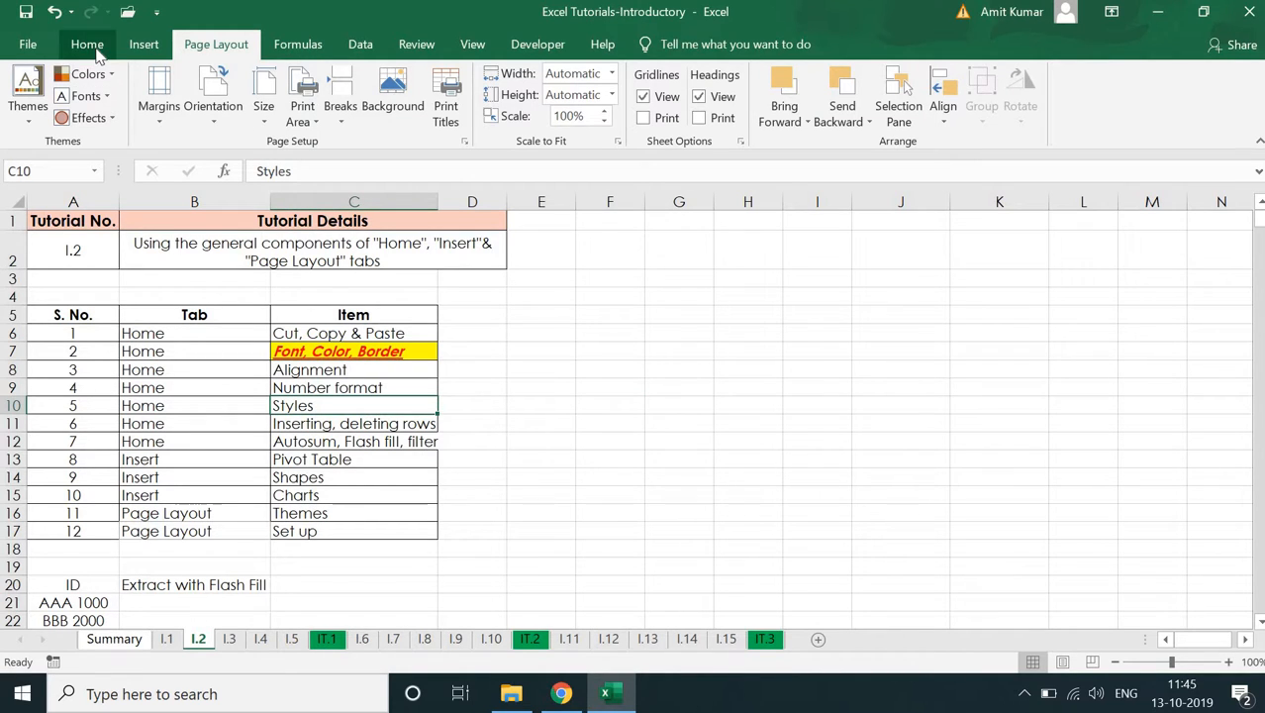
{"action": "left_click", "coordinate": [87, 45]}
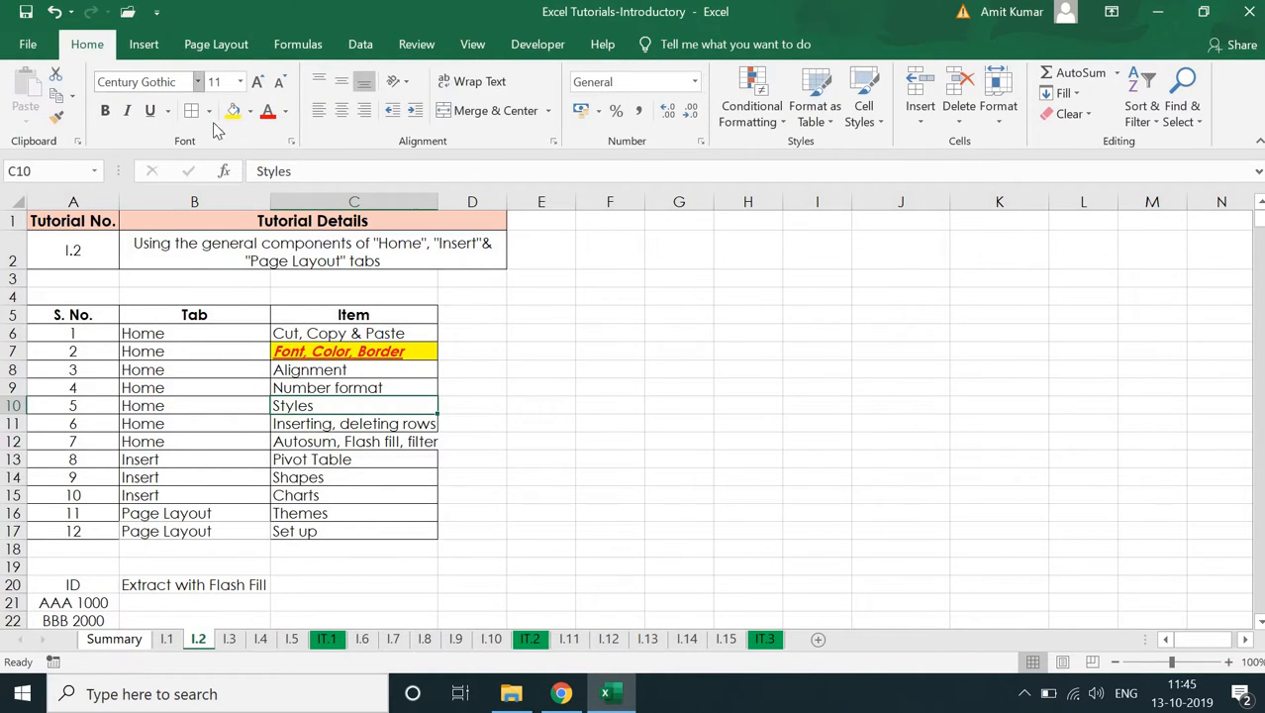
- Apply the Office theme to the workbook and look over the preset page margins without choosing one
{"action": "left_click", "coordinate": [224, 47]}
{"action": "left_click", "coordinate": [27, 99]}
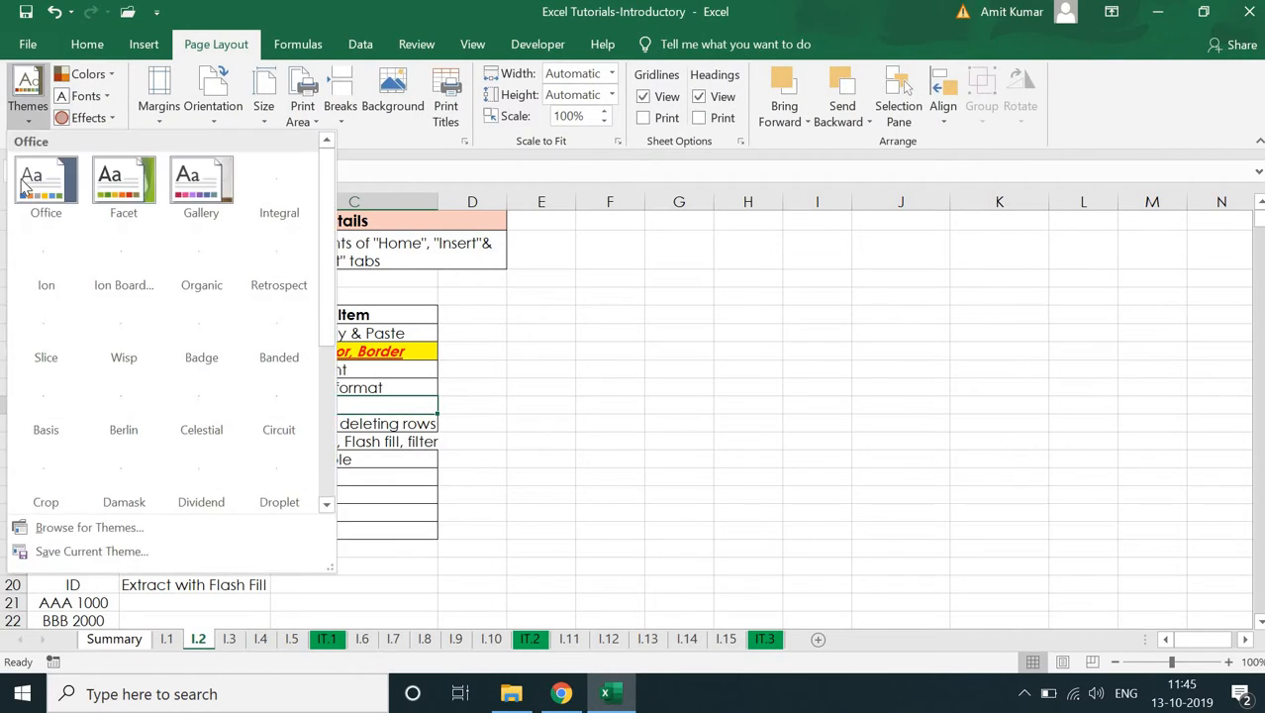
{"action": "left_click", "coordinate": [24, 182]}
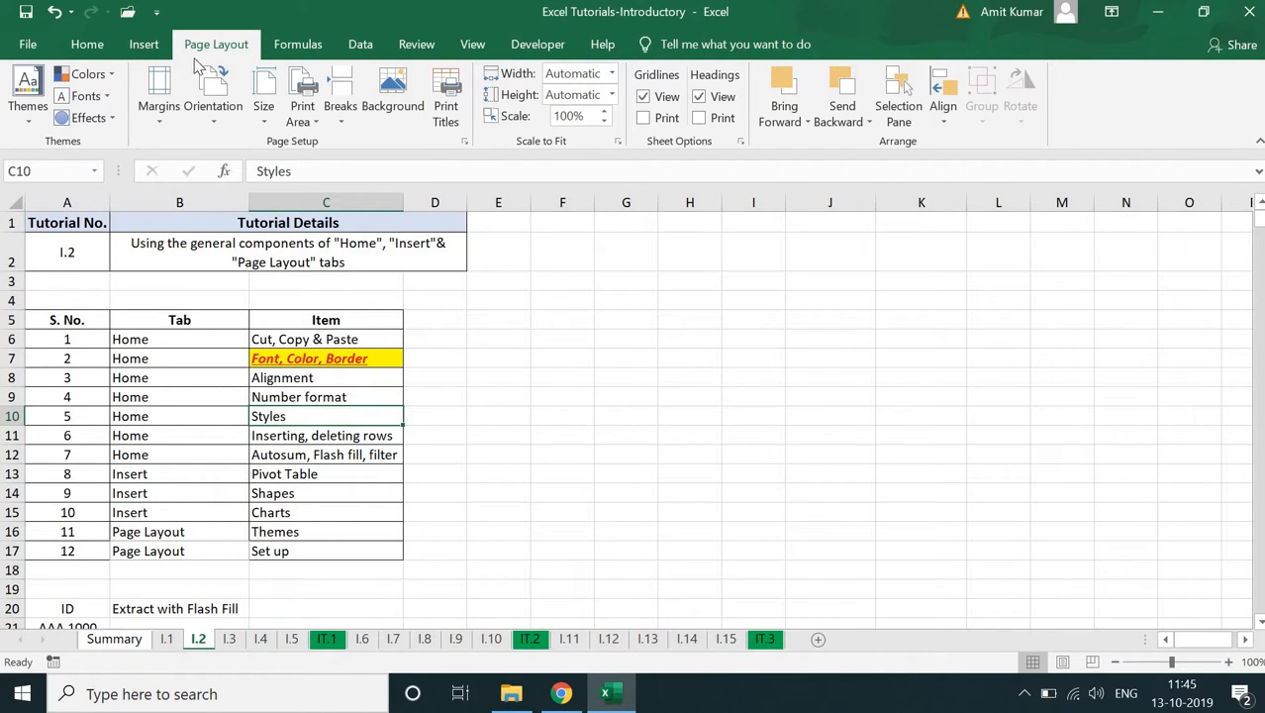
{"action": "left_click", "coordinate": [168, 97]}
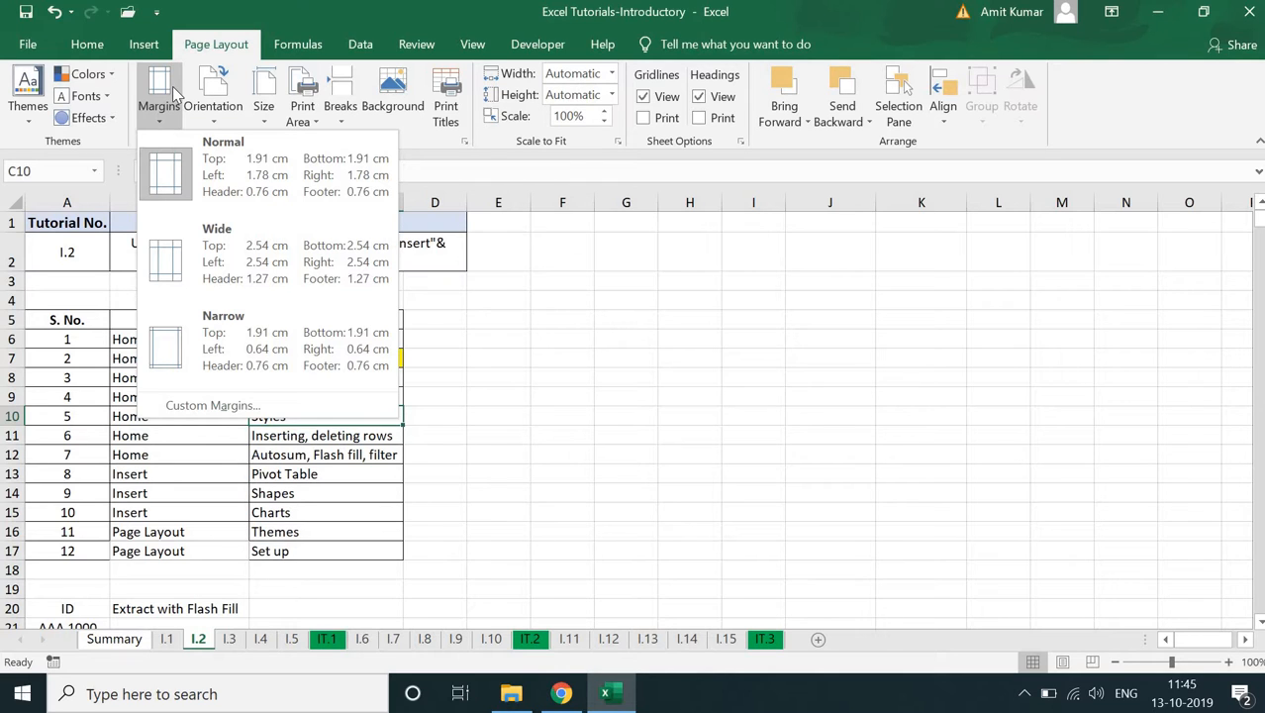
{"action": "left_click", "coordinate": [574, 444]}
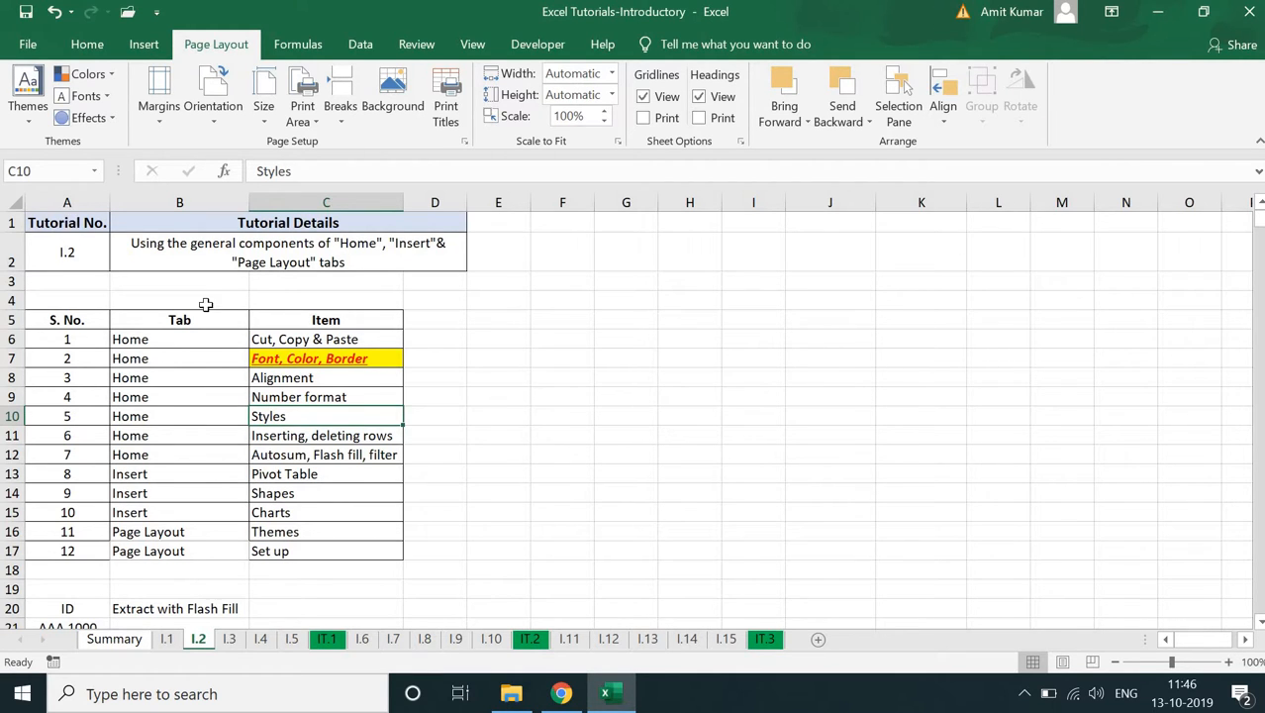
- Select the range A1:D17, set the print scope to Print Selection and check the preview
{"action": "left_click_drag", "start_coordinate": [59, 223], "coordinate": [398, 551]}
{"action": "left_click_drag", "start_coordinate": [394, 555], "coordinate": [394, 554]}
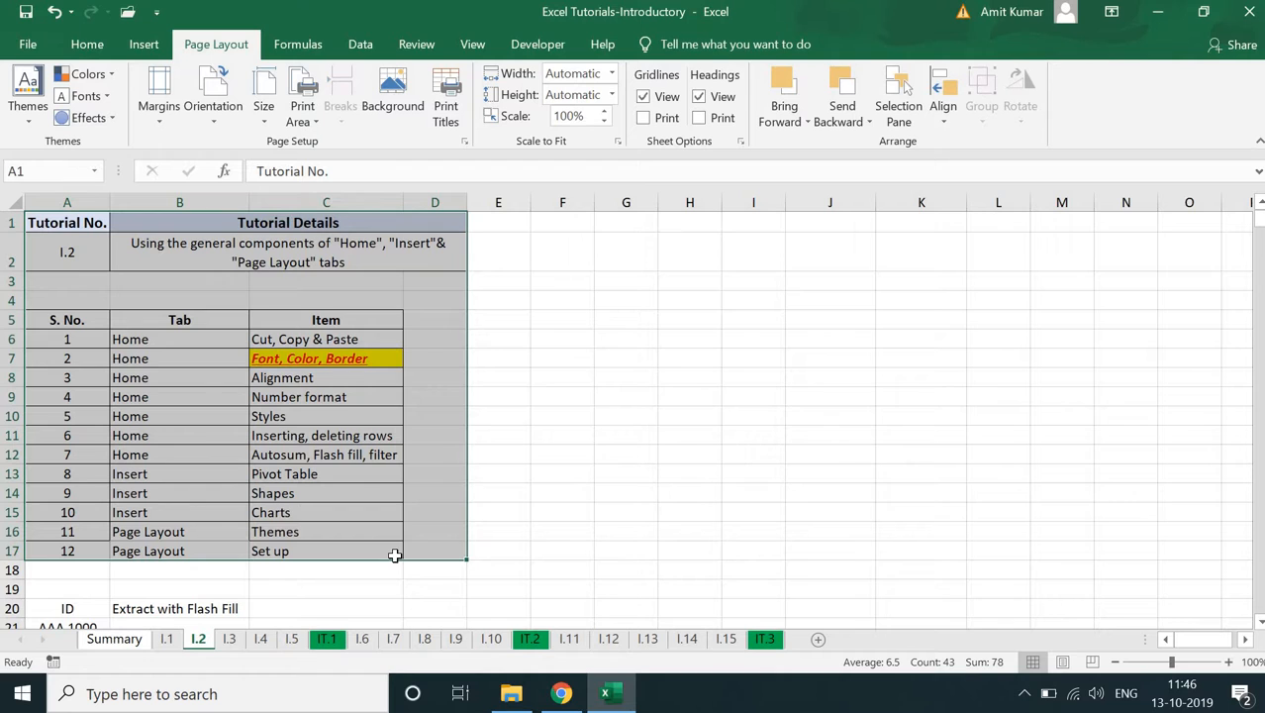
{"action": "key", "text": "ctrl+p"}
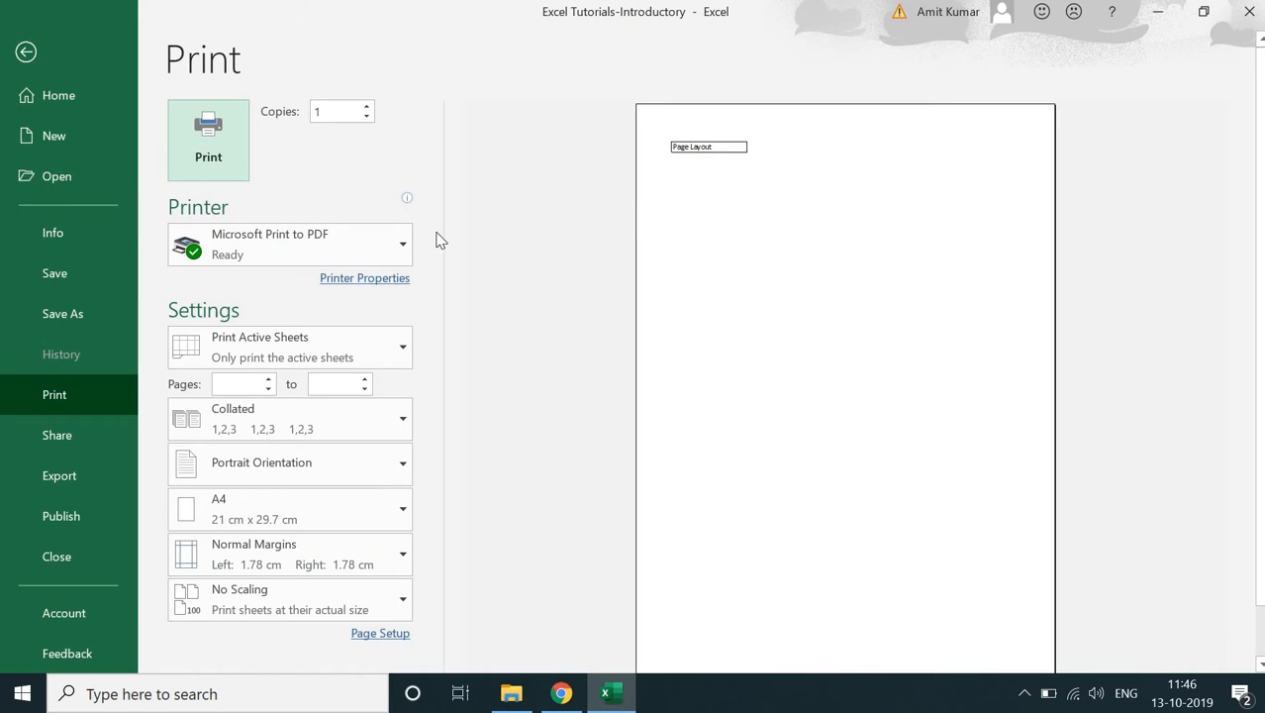
{"action": "left_click", "coordinate": [299, 342]}
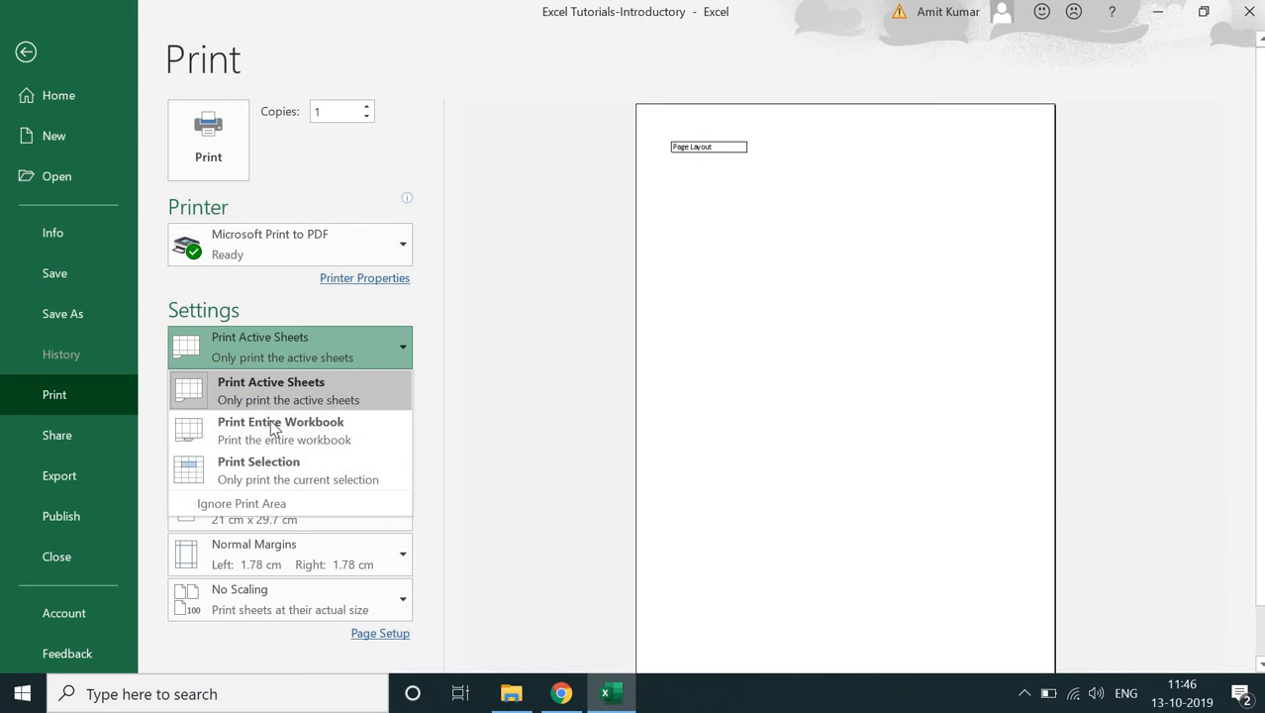
{"action": "left_click", "coordinate": [256, 468]}
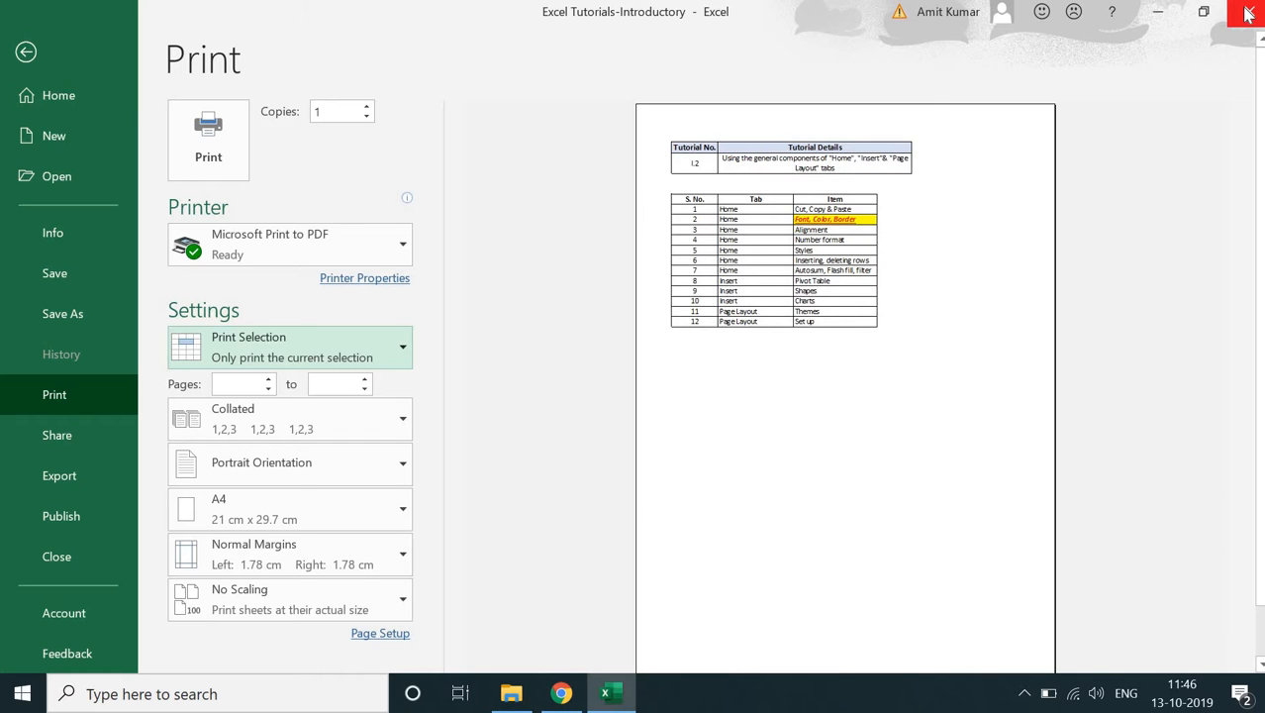
{"action": "left_click", "coordinate": [26, 52]}
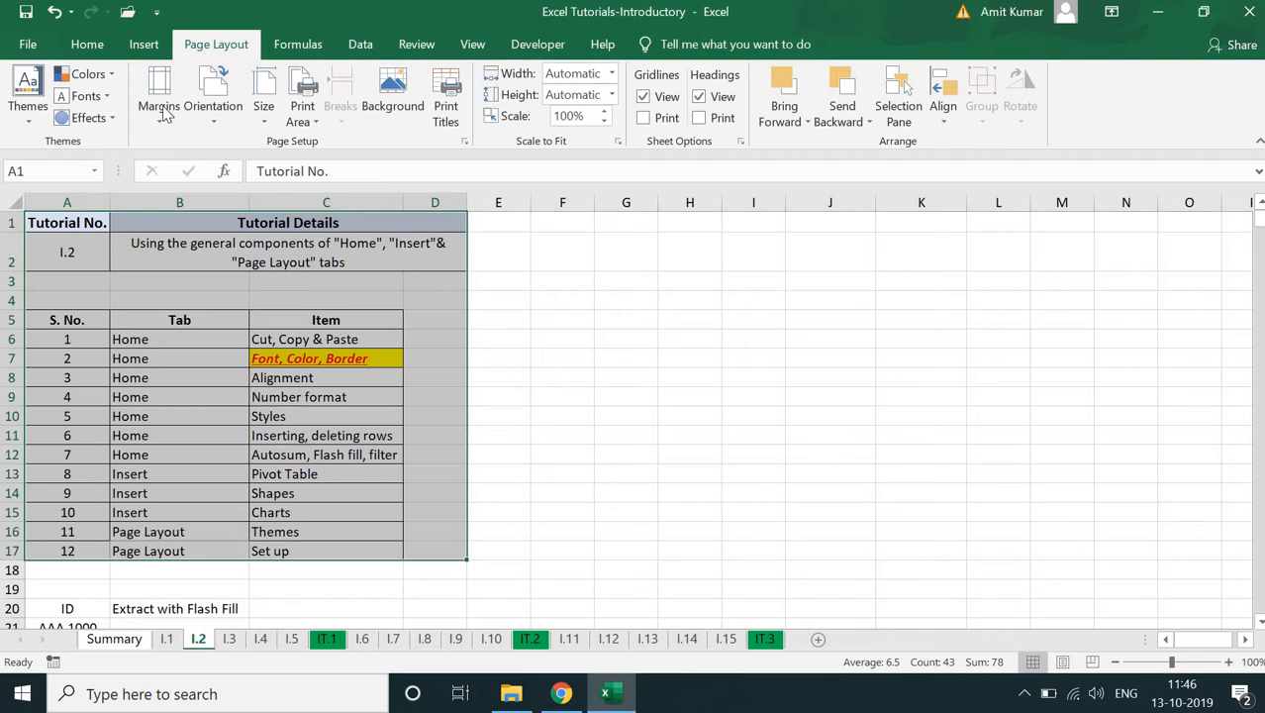
- Set the sheet's page margins to Narrow and check the result in the print preview
{"action": "left_click", "coordinate": [159, 97]}
{"action": "left_click", "coordinate": [216, 331]}
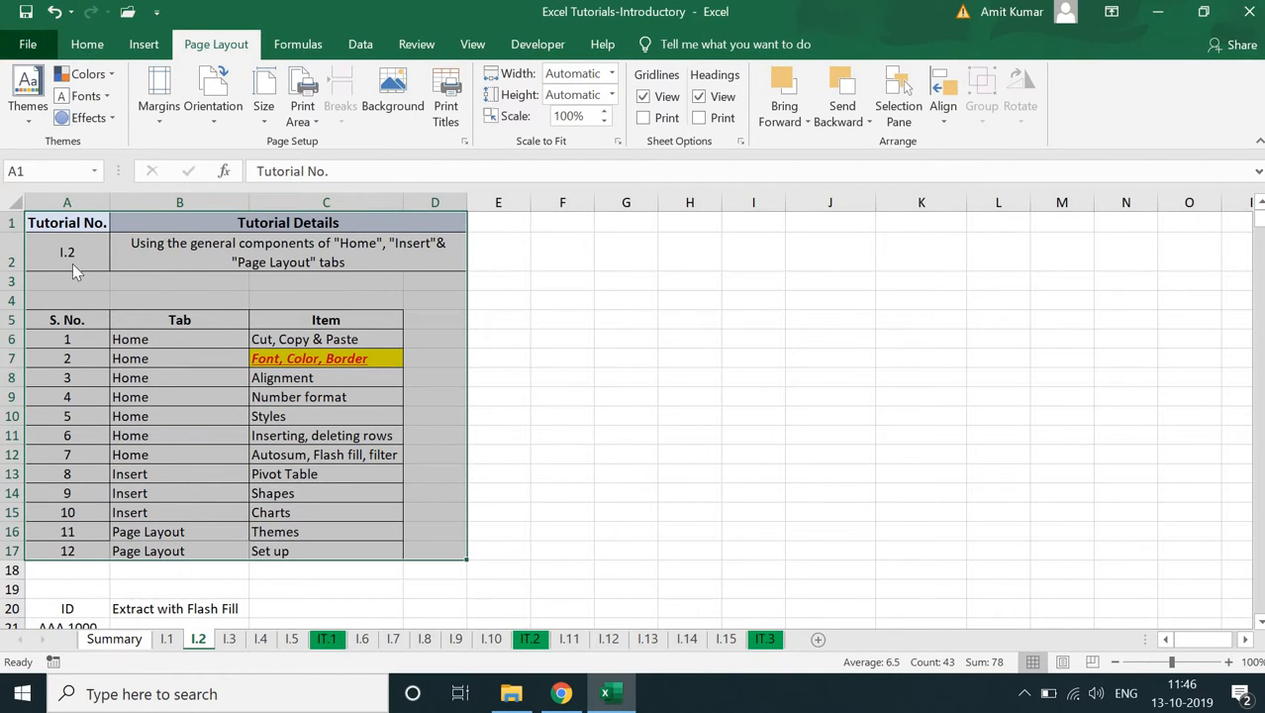
{"action": "left_click", "coordinate": [31, 44]}
{"action": "left_click", "coordinate": [63, 390]}
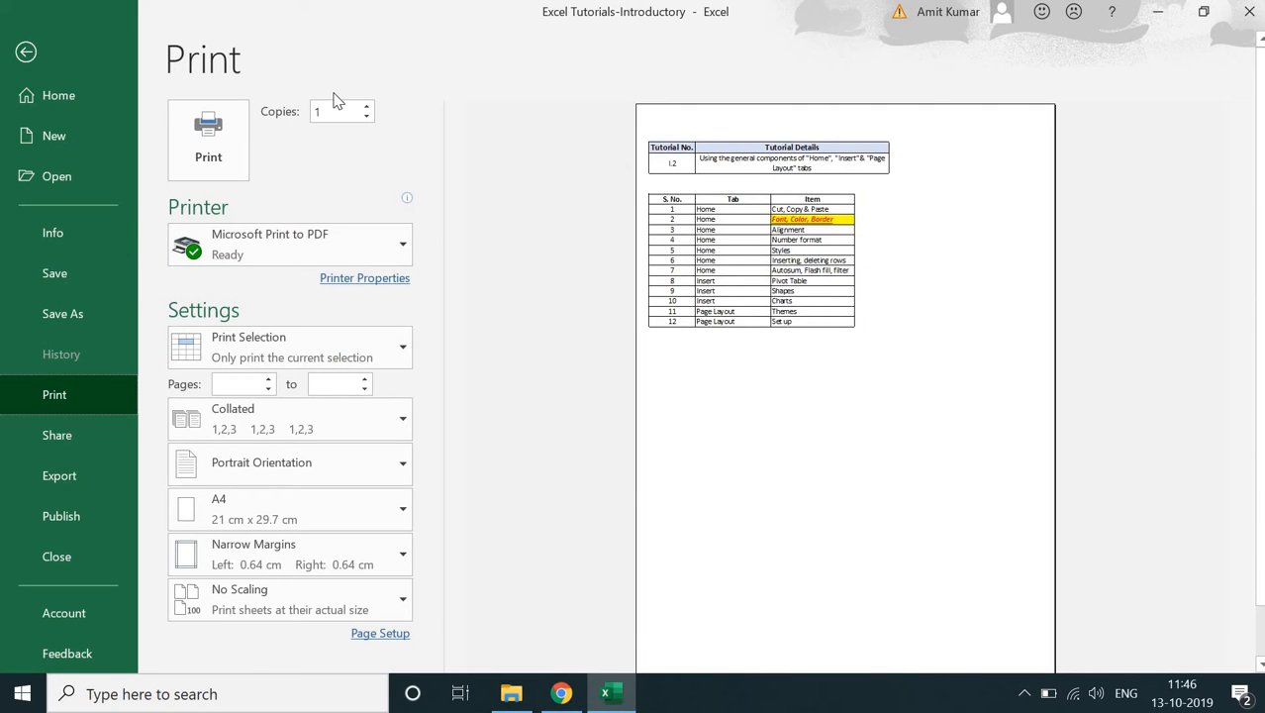
{"action": "key", "text": "Escape"}
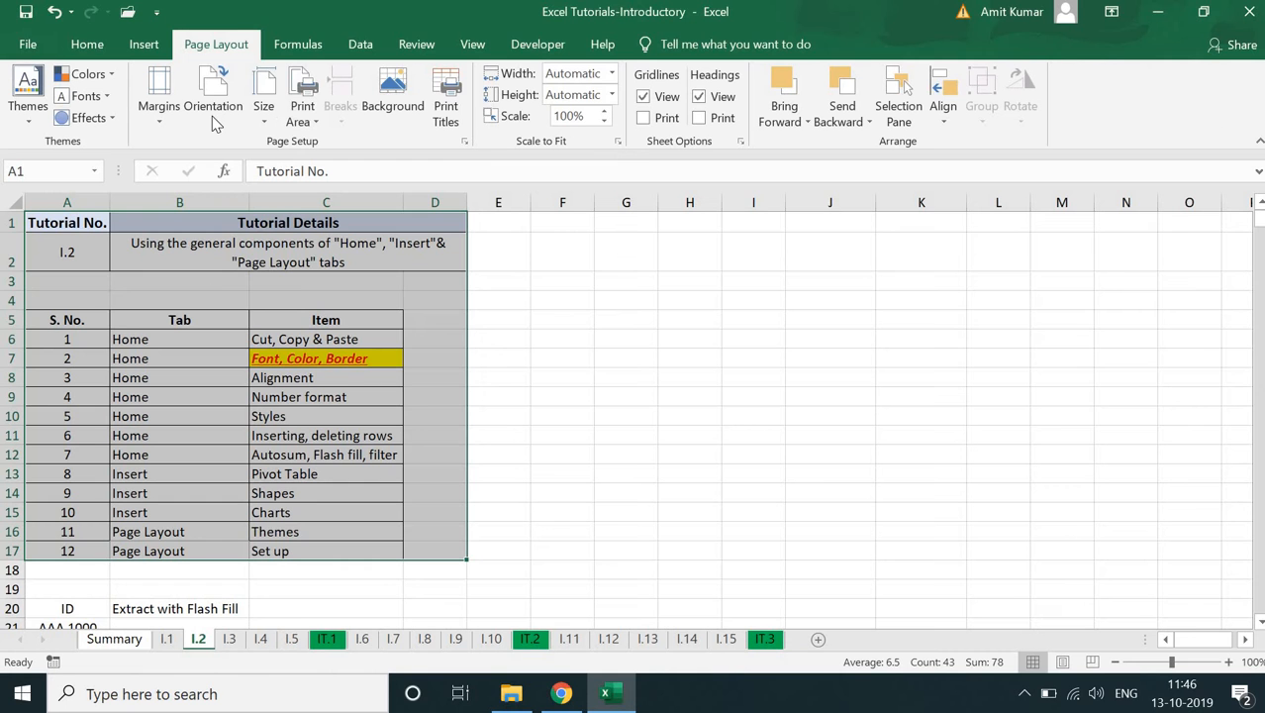
- Set the page orientation to Landscape and check the page in the print preview
{"action": "left_click", "coordinate": [212, 116]}
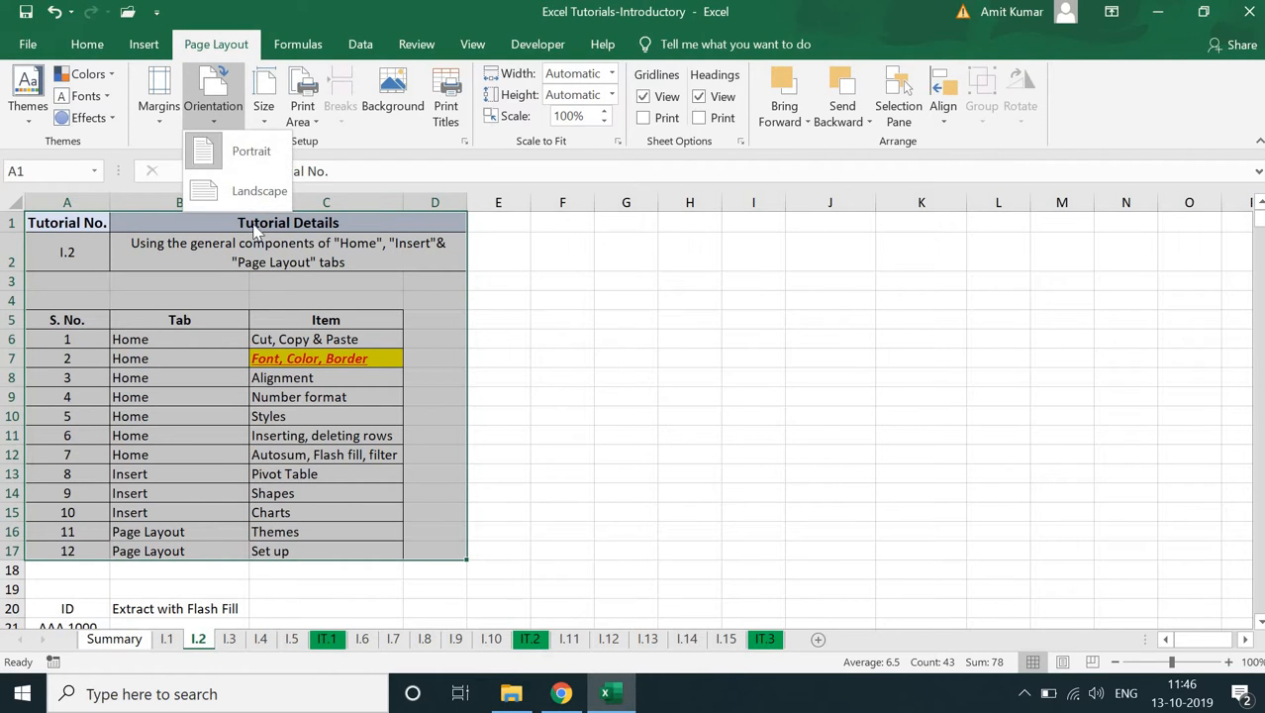
{"action": "left_click", "coordinate": [206, 193]}
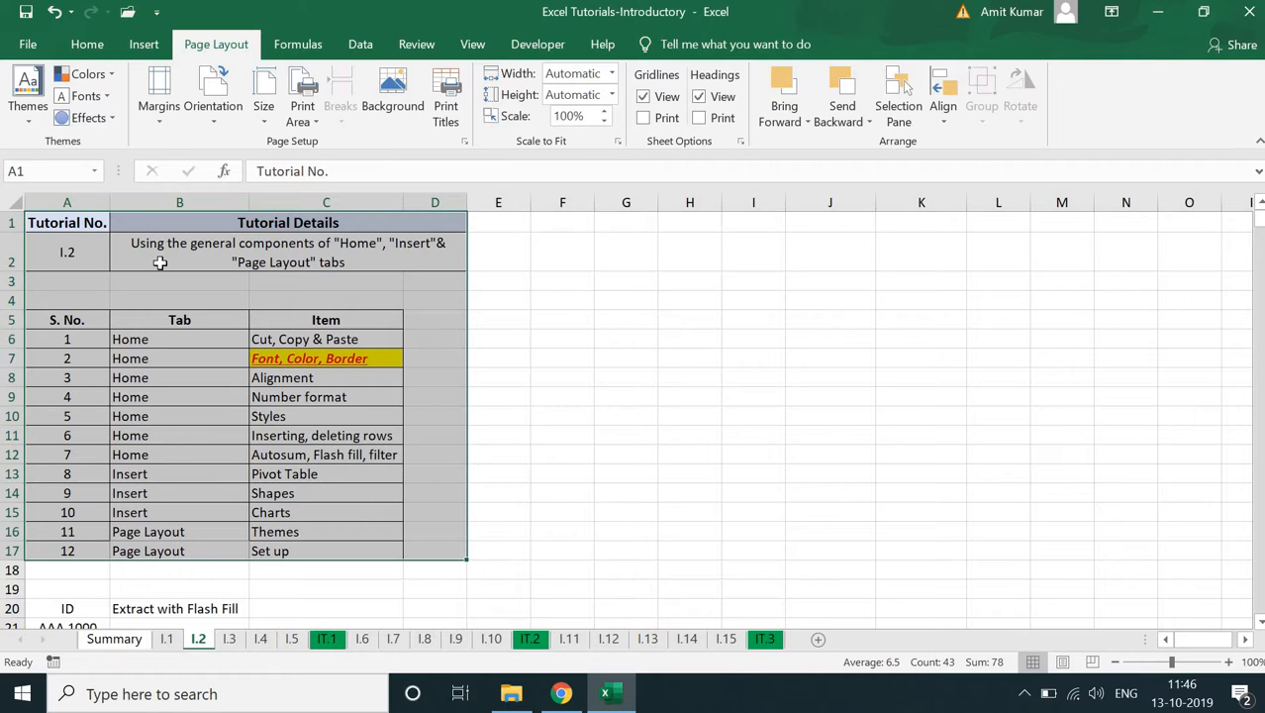
{"action": "key", "text": "ctrl+p"}
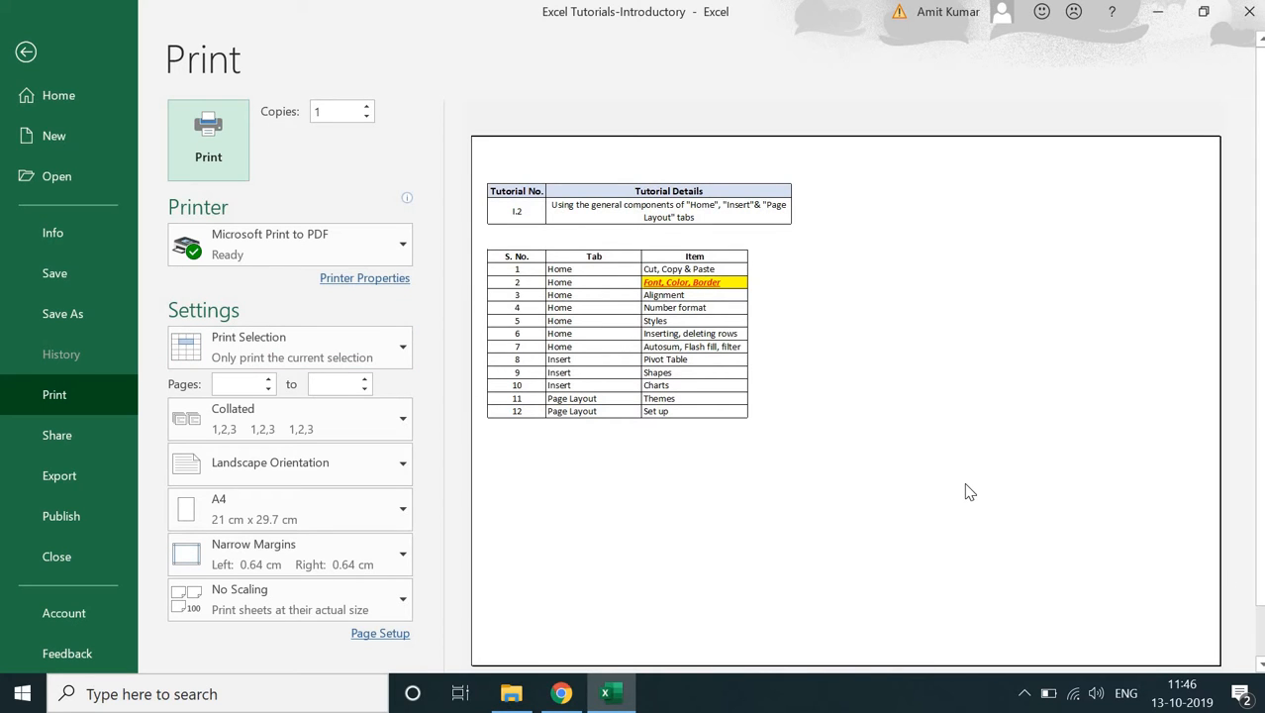
{"action": "left_click", "coordinate": [29, 53]}
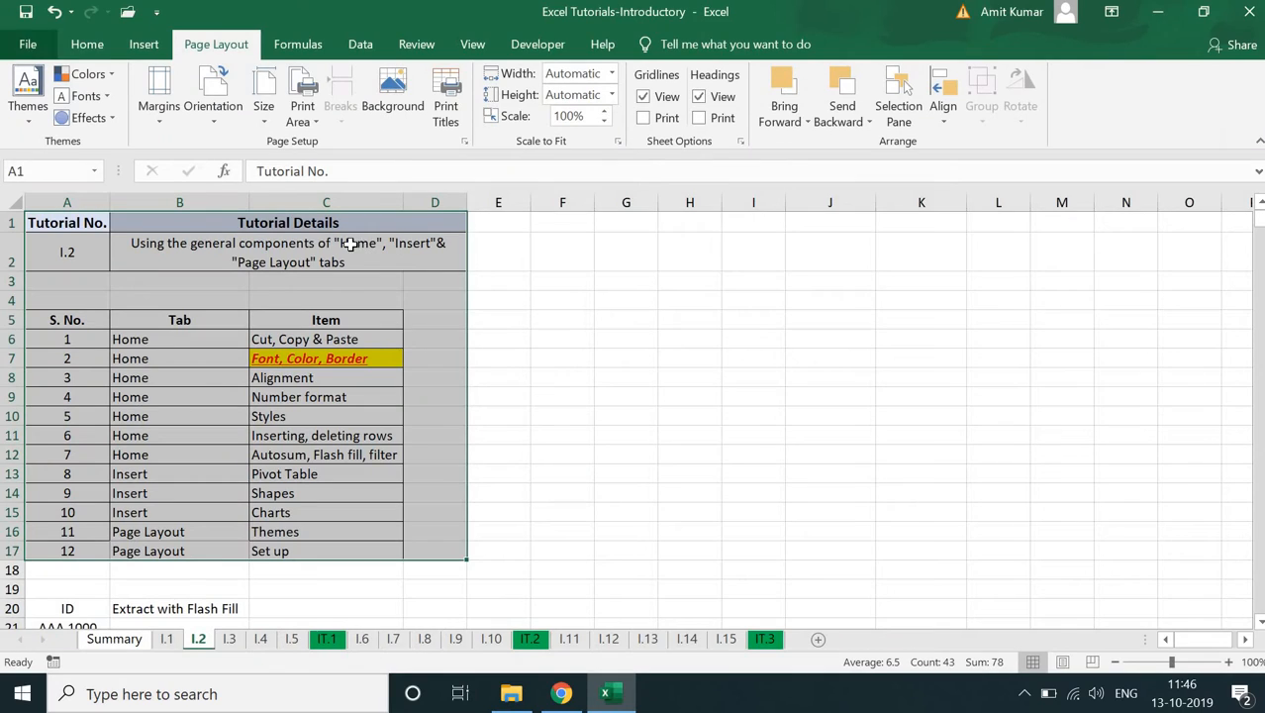
- Look over the available paper sizes and the print area options without choosing any
{"action": "left_click", "coordinate": [261, 107]}
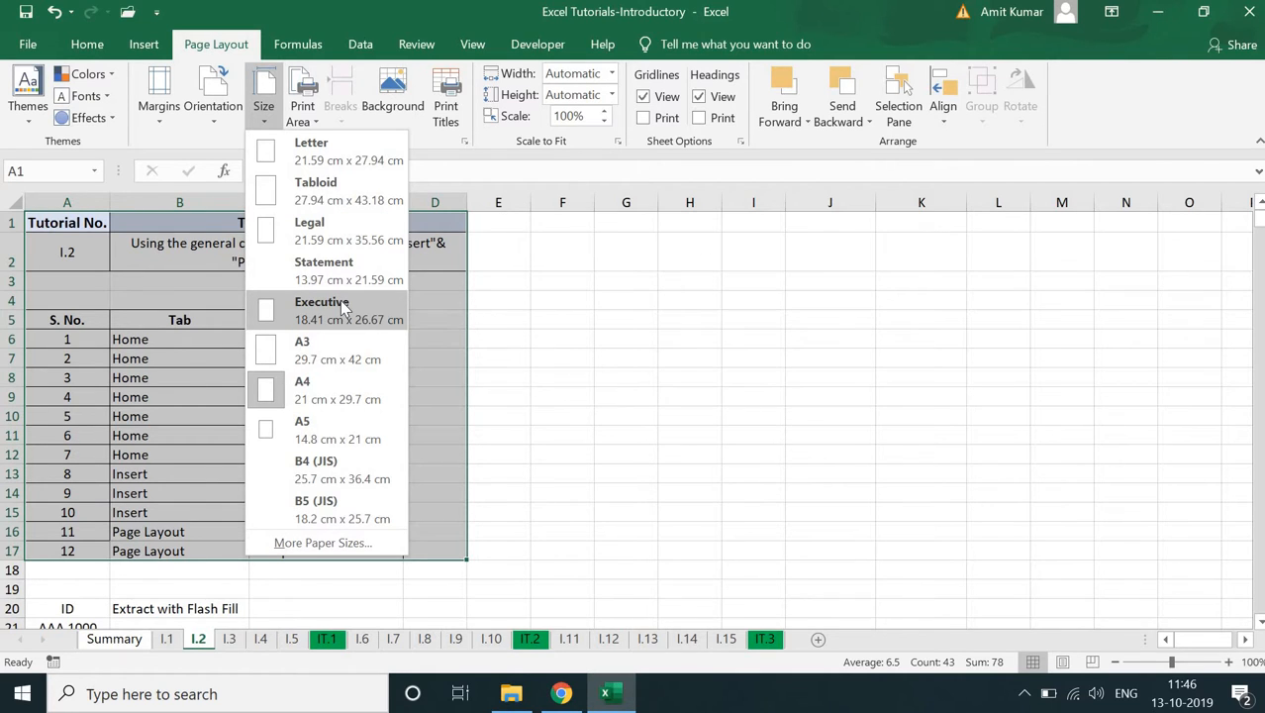
{"action": "left_click", "coordinate": [313, 116]}
{"action": "left_click", "coordinate": [313, 116]}
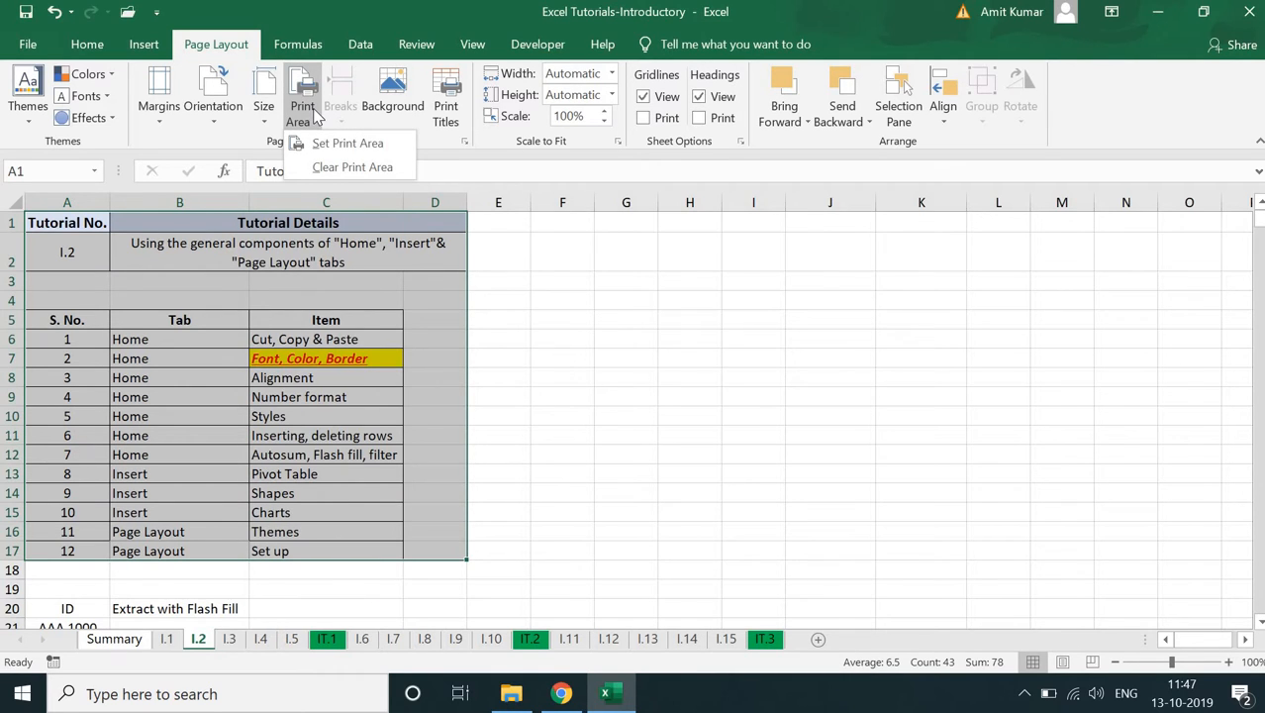
{"action": "left_click", "coordinate": [736, 399]}
{"action": "left_click", "coordinate": [611, 387]}
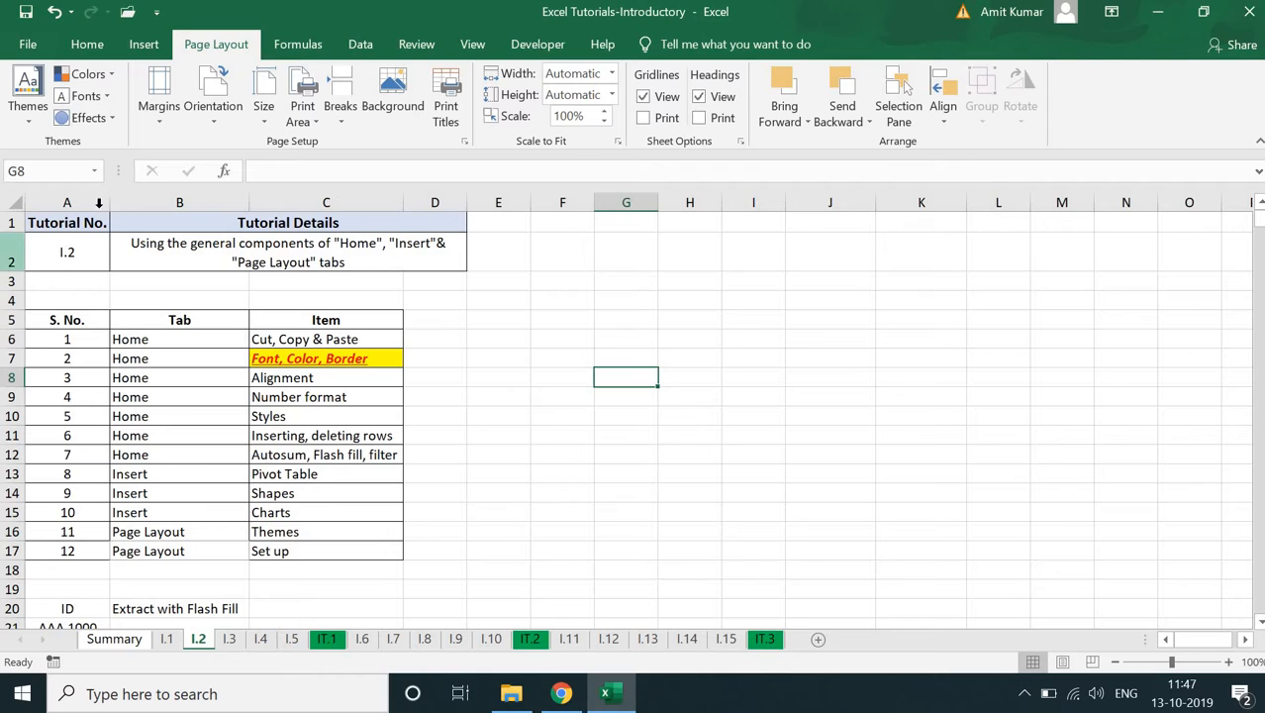
- Set the range A1:D17 as the sheet's print area
{"action": "left_click_drag", "start_coordinate": [67, 224], "coordinate": [336, 548]}
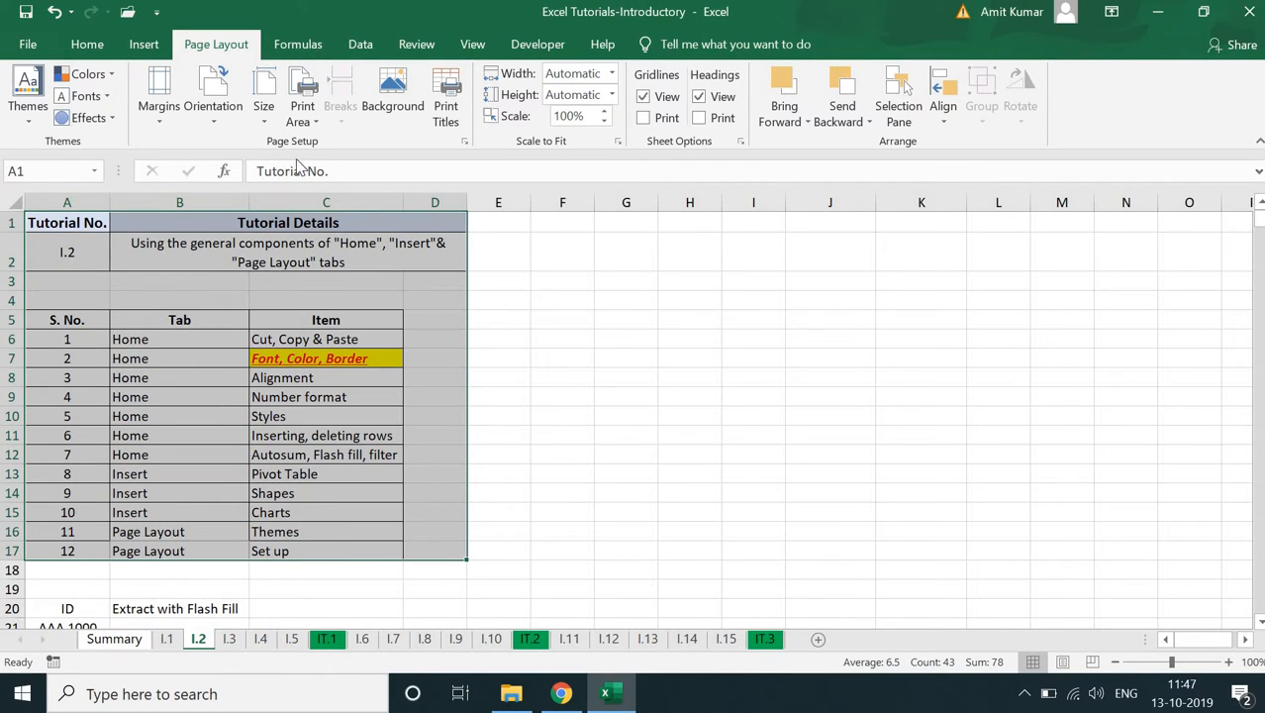
{"action": "left_click", "coordinate": [315, 121]}
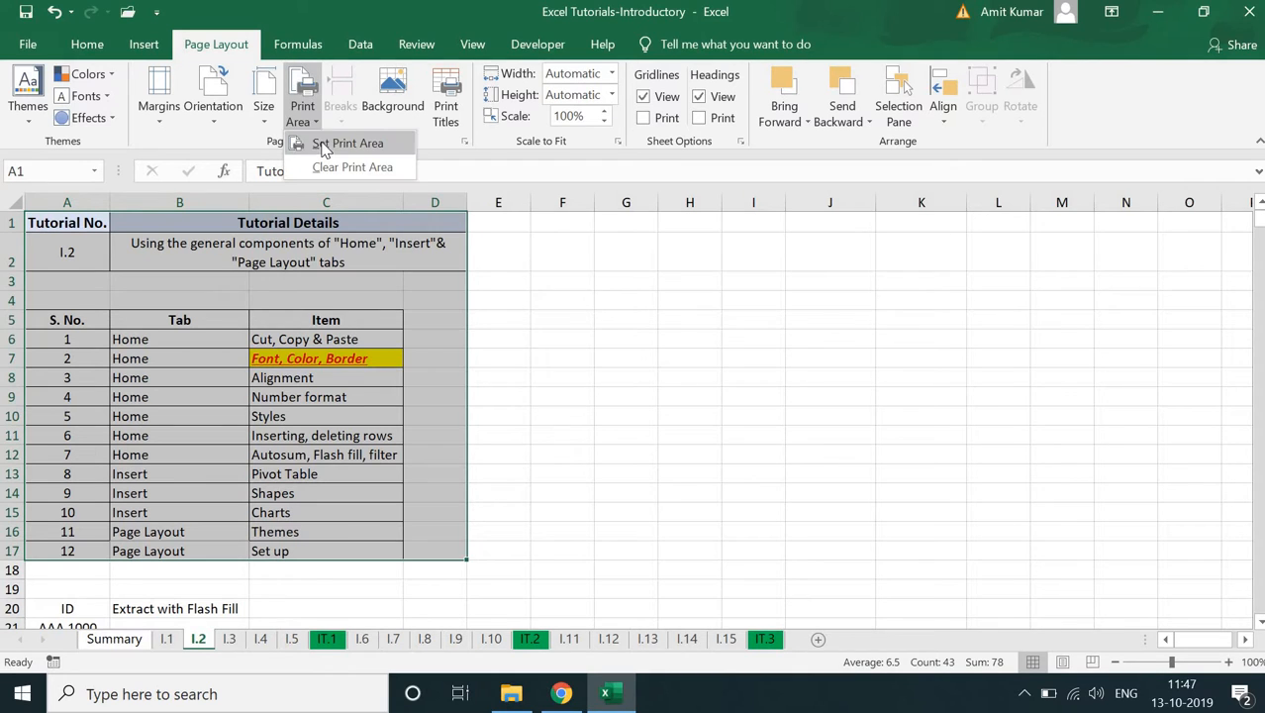
{"action": "left_click", "coordinate": [325, 144]}
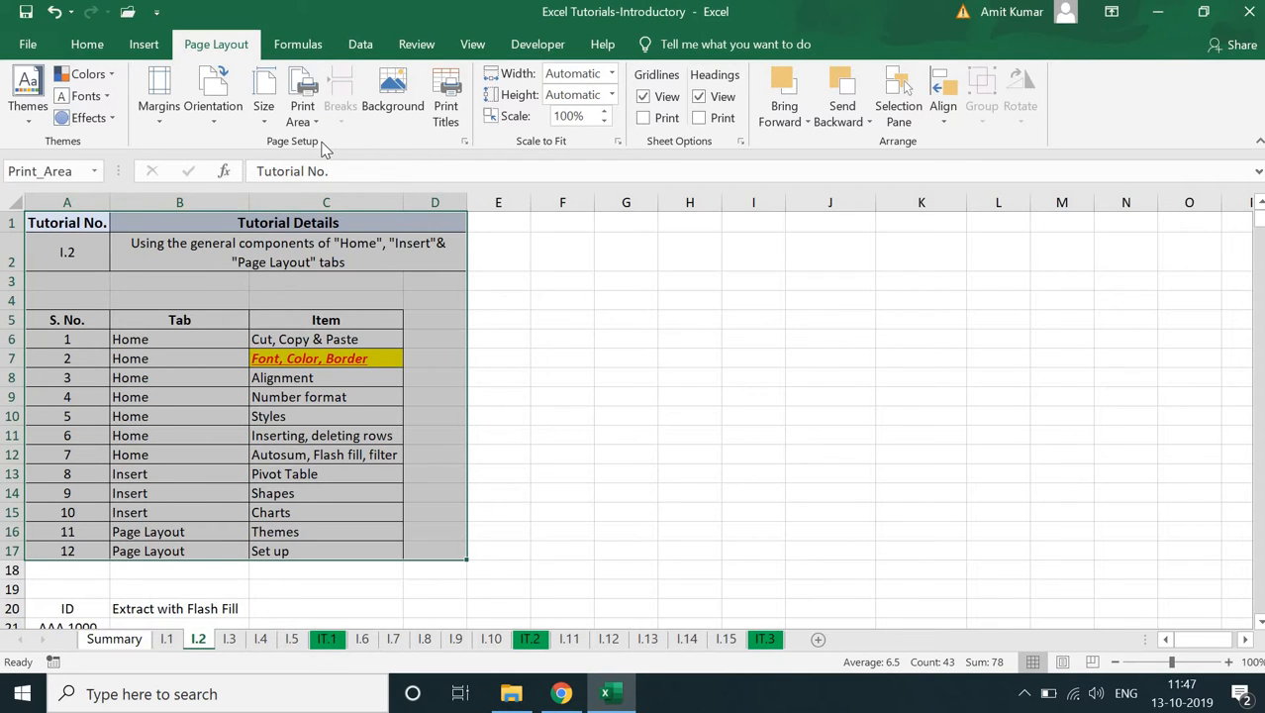
- With empty cell G4 selected, compare the print previews of Print Selection and Print Active Sheets, leaving the scope at Print Active Sheets
{"action": "left_click", "coordinate": [633, 297]}
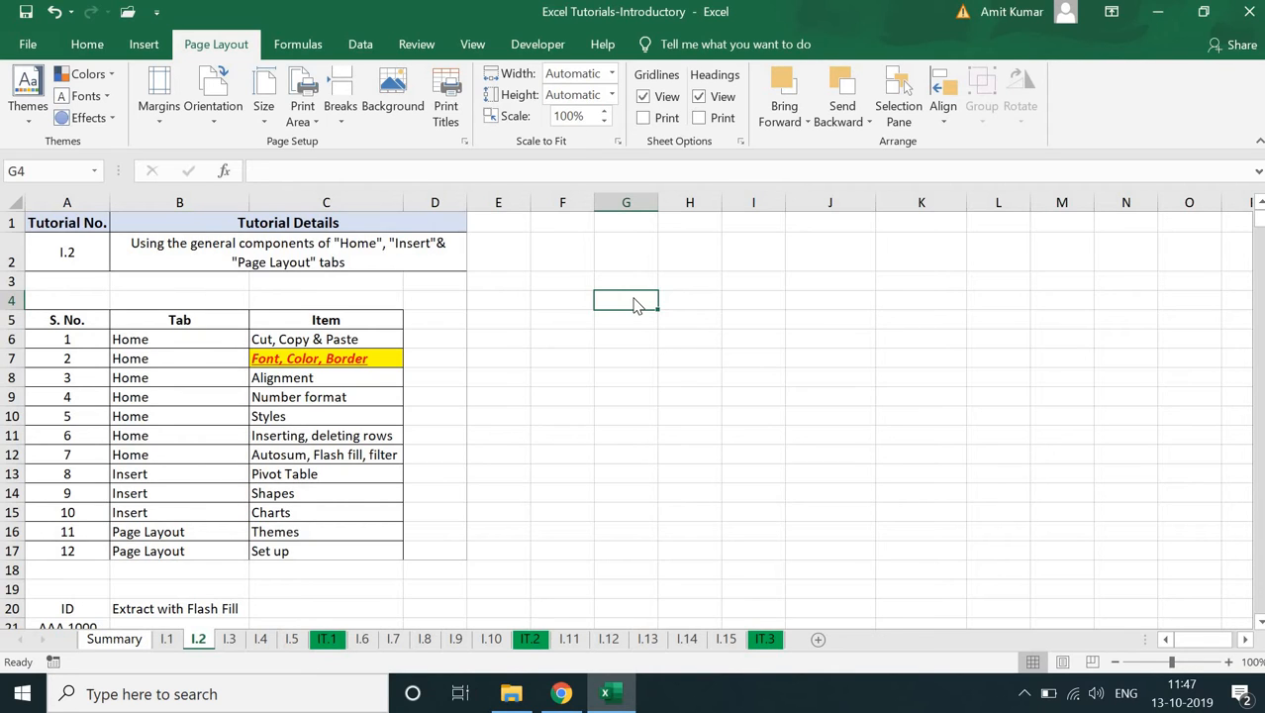
{"action": "key", "text": "ctrl+p"}
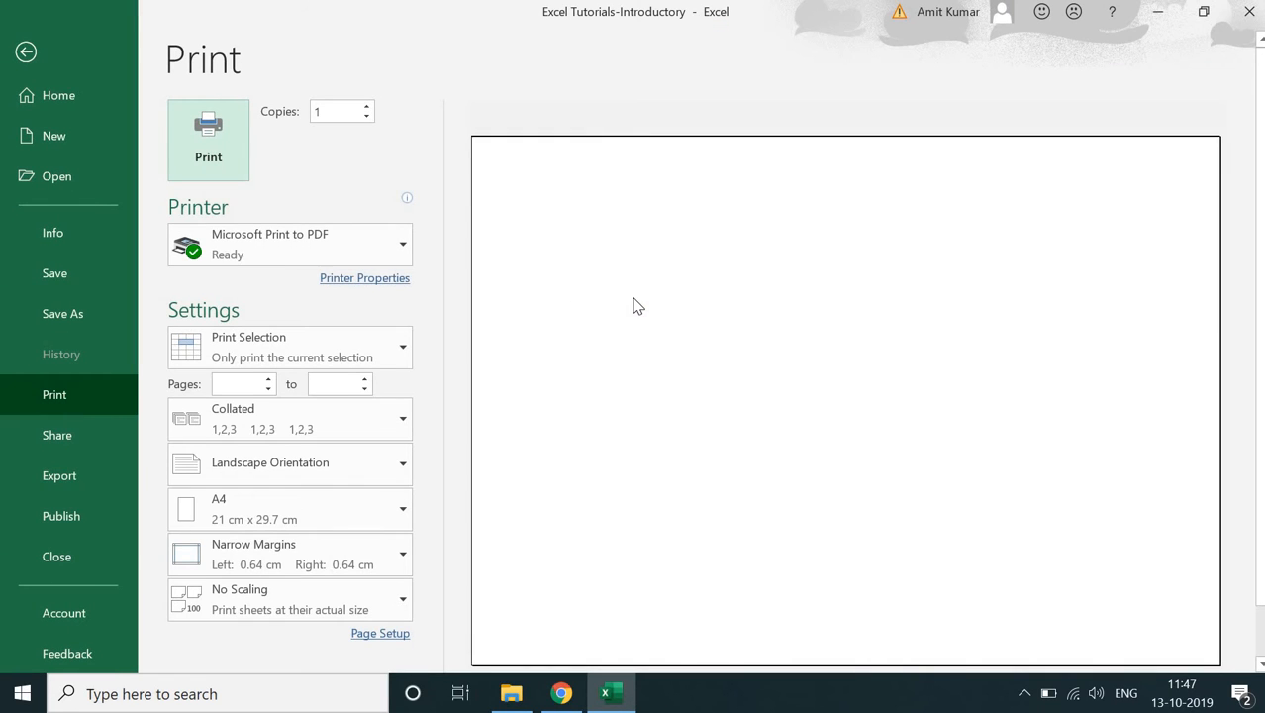
{"action": "left_click", "coordinate": [288, 359]}
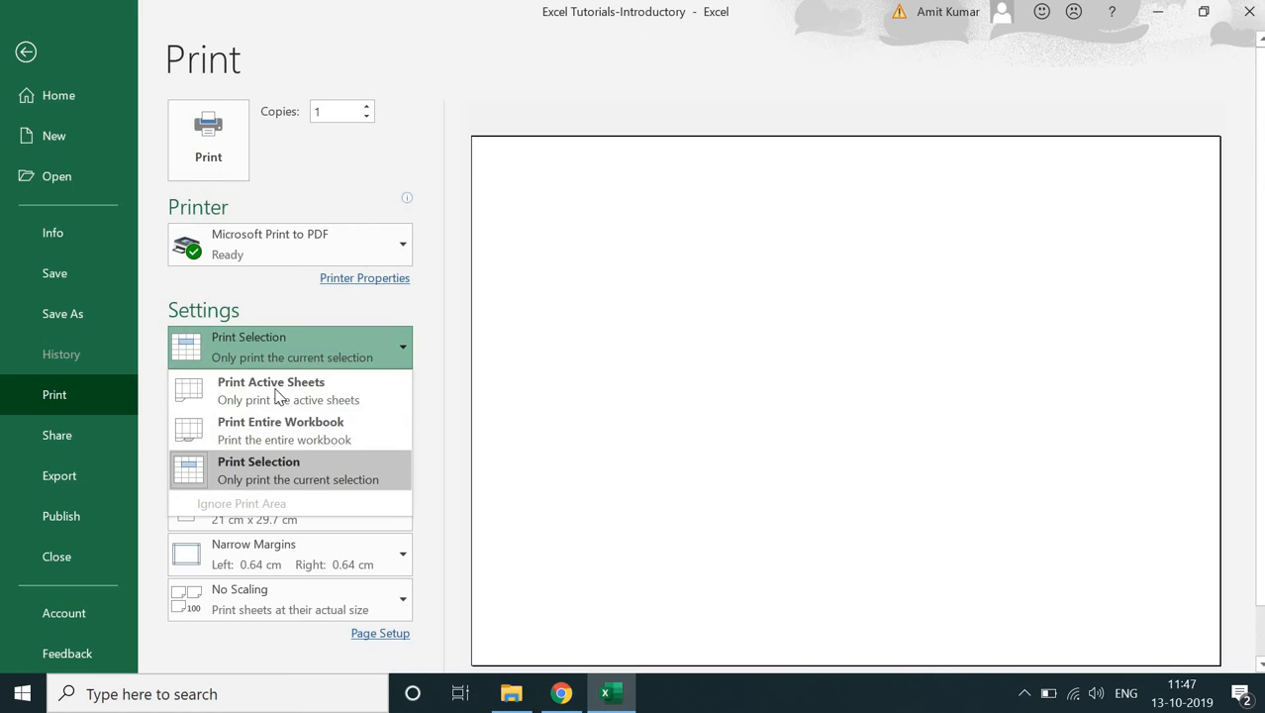
{"action": "left_click", "coordinate": [275, 394]}
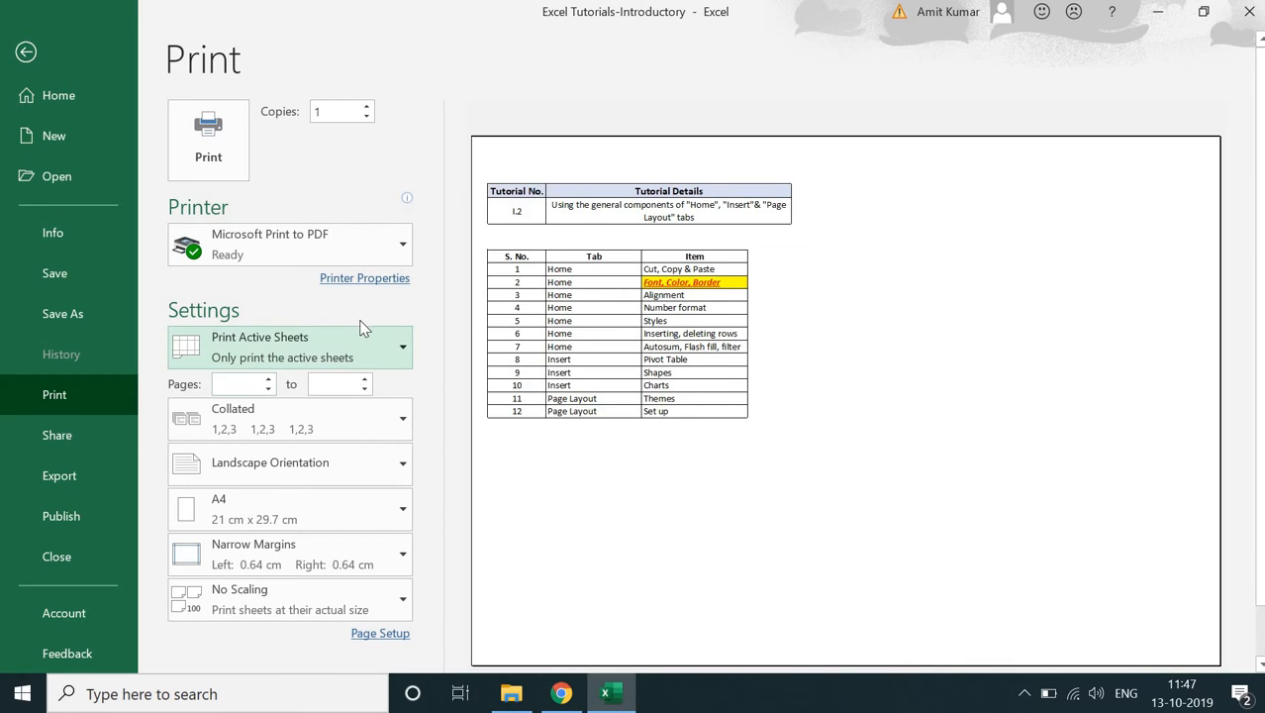
{"action": "left_click", "coordinate": [358, 339]}
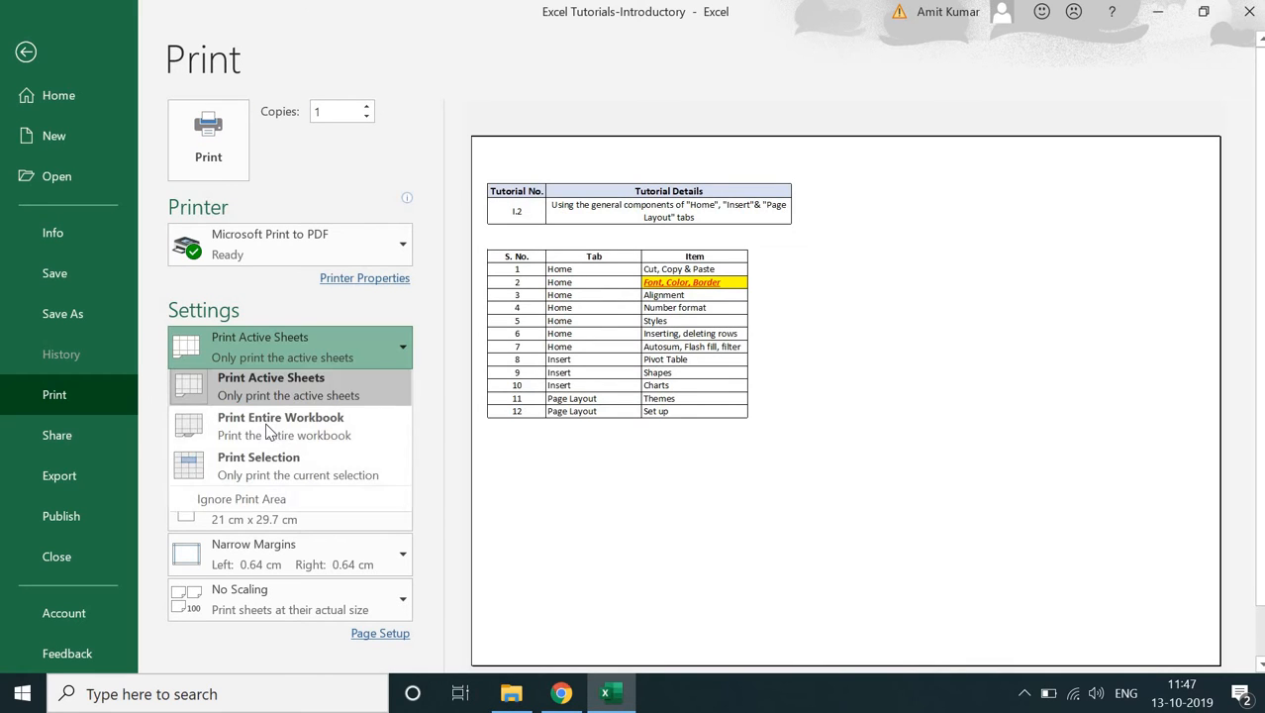
{"action": "left_click", "coordinate": [300, 486]}
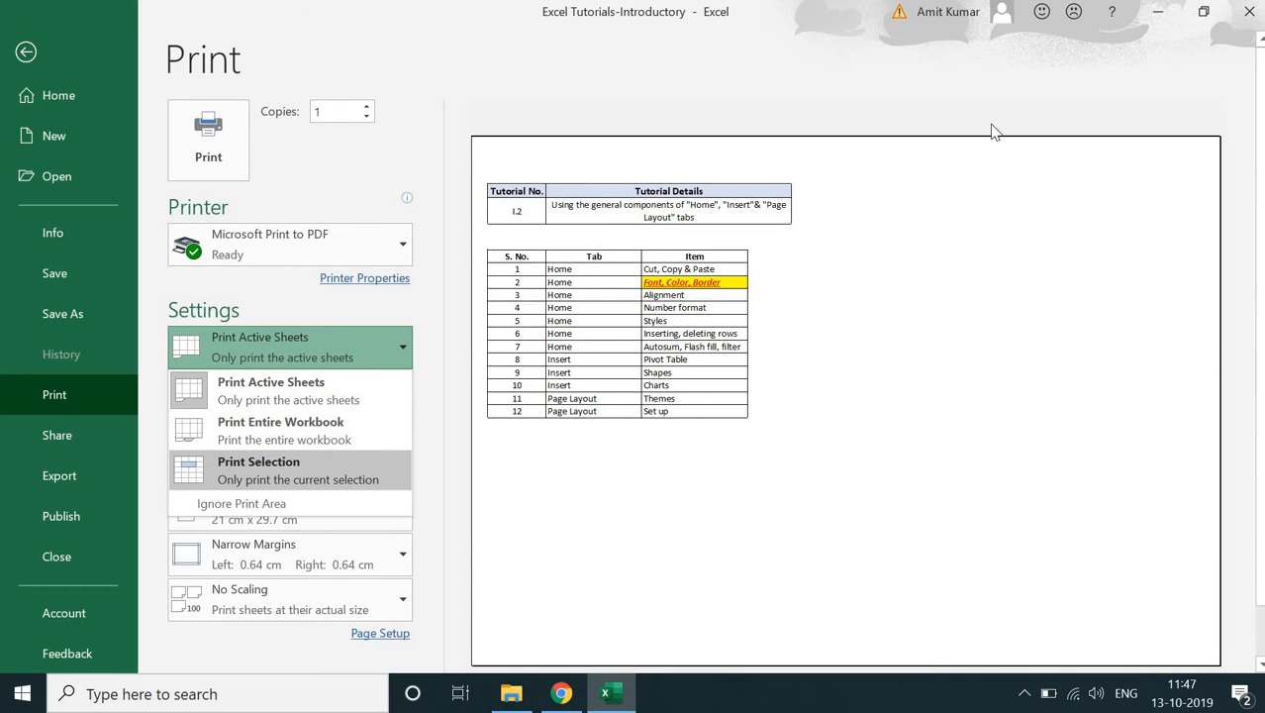
{"action": "left_click", "coordinate": [330, 366]}
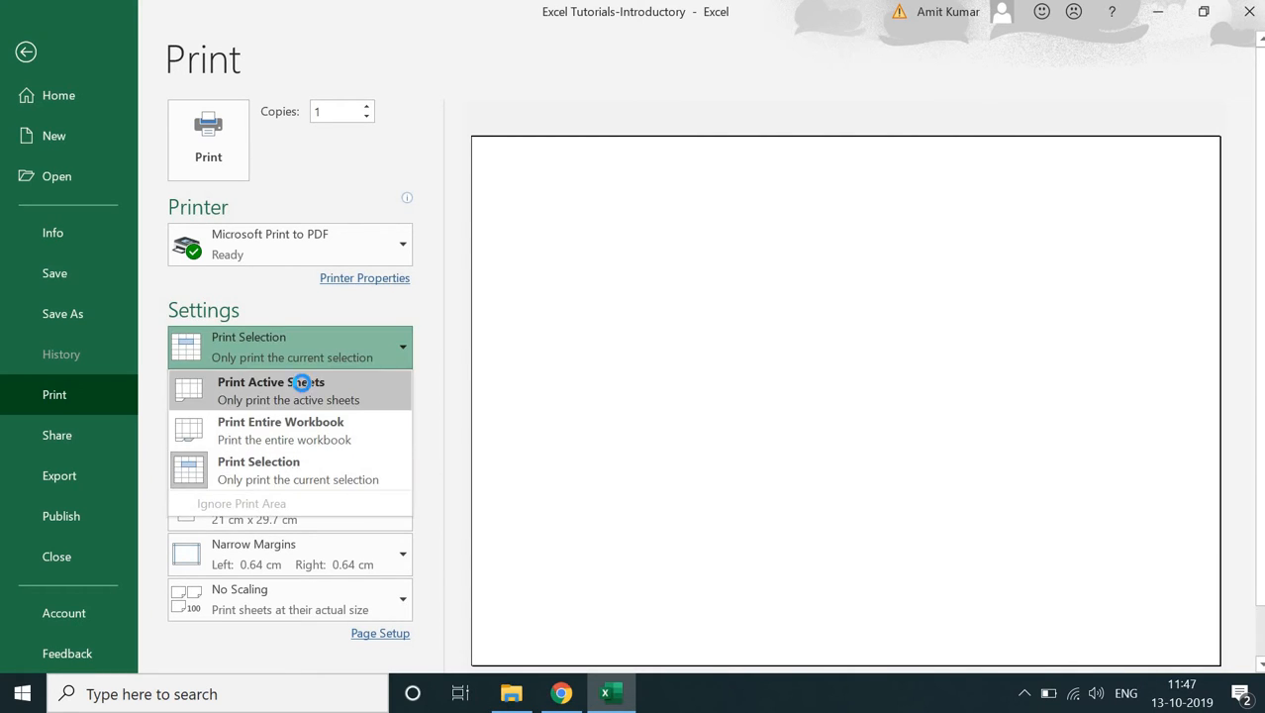
{"action": "left_click", "coordinate": [265, 380]}
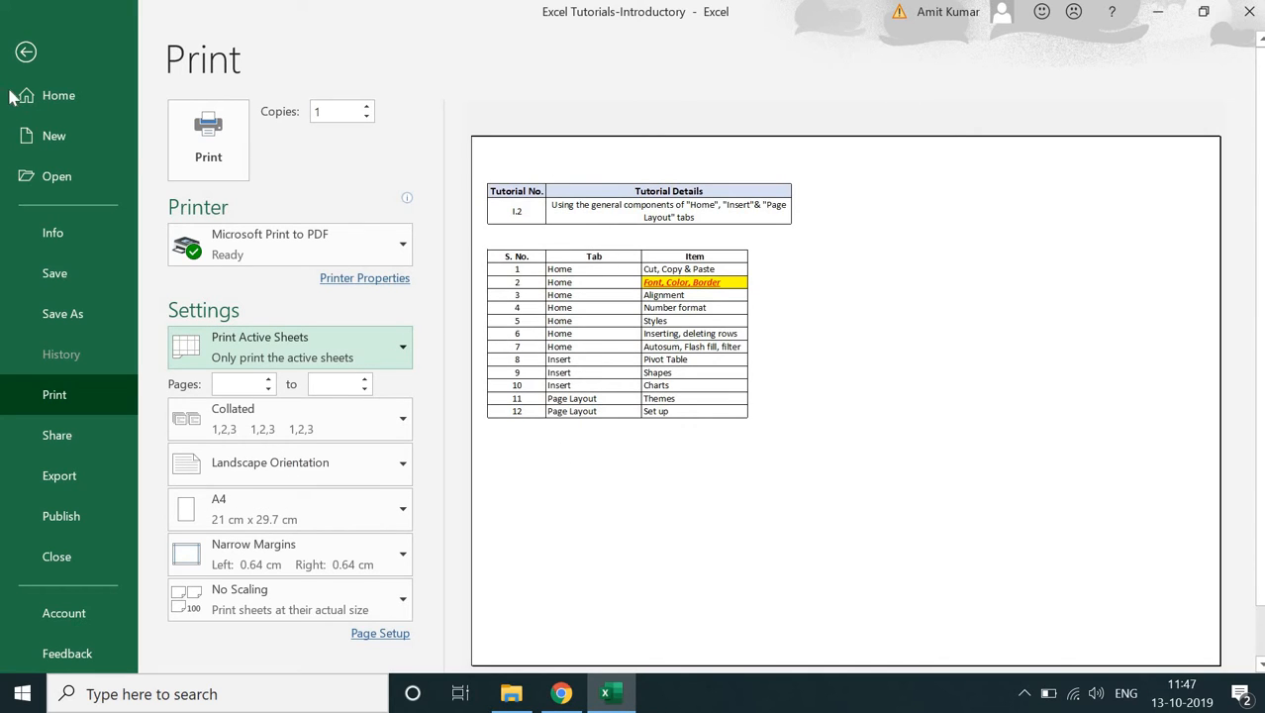
{"action": "left_click", "coordinate": [26, 55]}
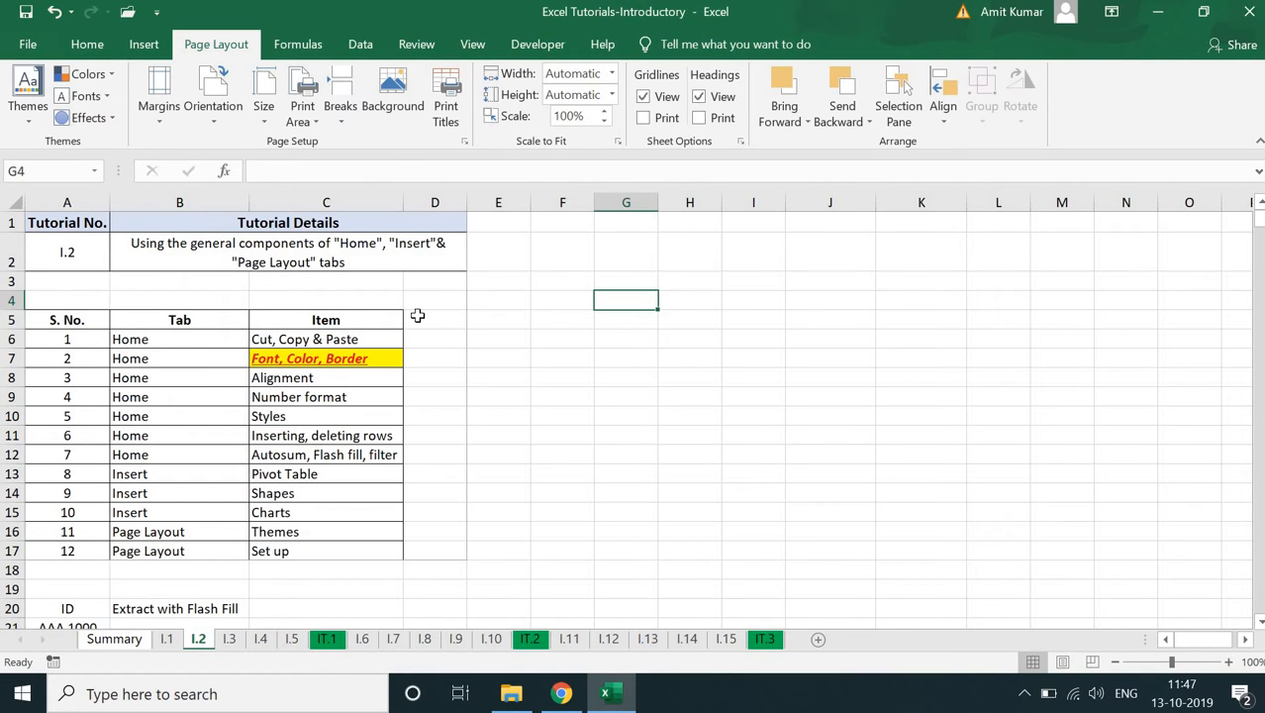
- Insert a page break above row 8 from cell A8 and show the sheet in Page Break Preview
{"action": "left_click", "coordinate": [307, 108]}
{"action": "left_click", "coordinate": [305, 111]}
{"action": "left_click", "coordinate": [333, 114]}
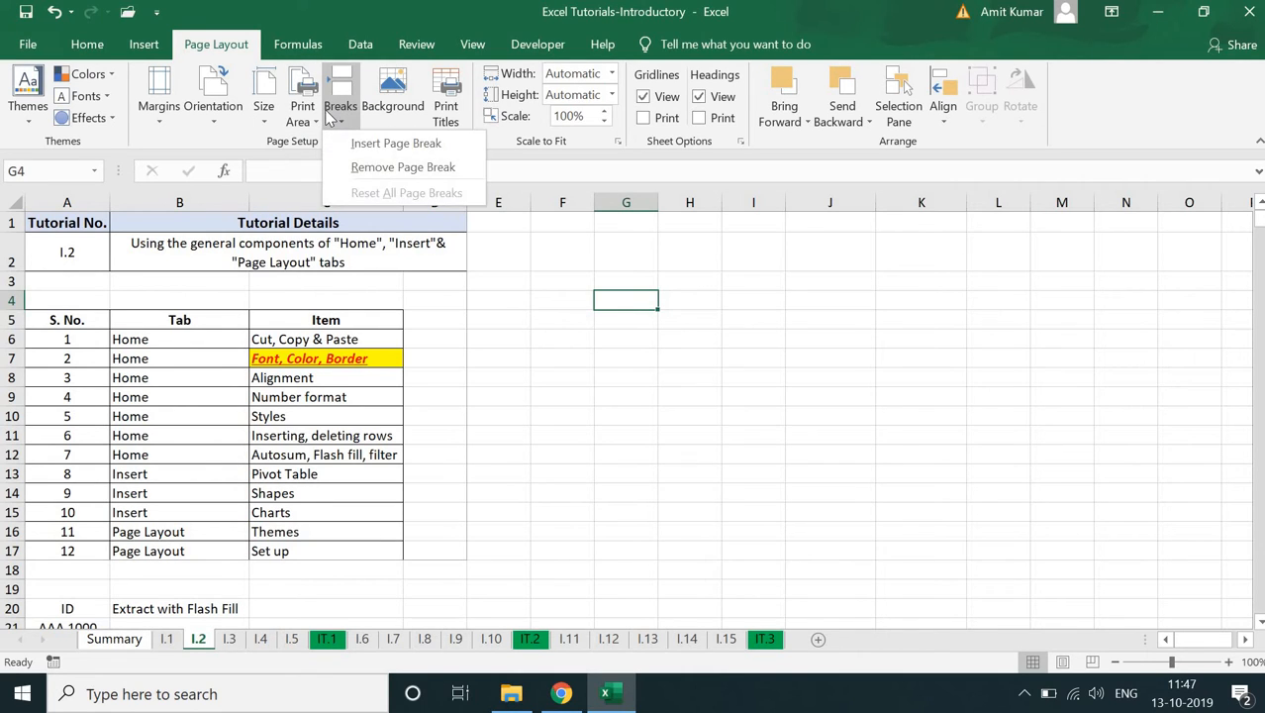
{"action": "left_click", "coordinate": [75, 363]}
{"action": "left_click", "coordinate": [71, 375]}
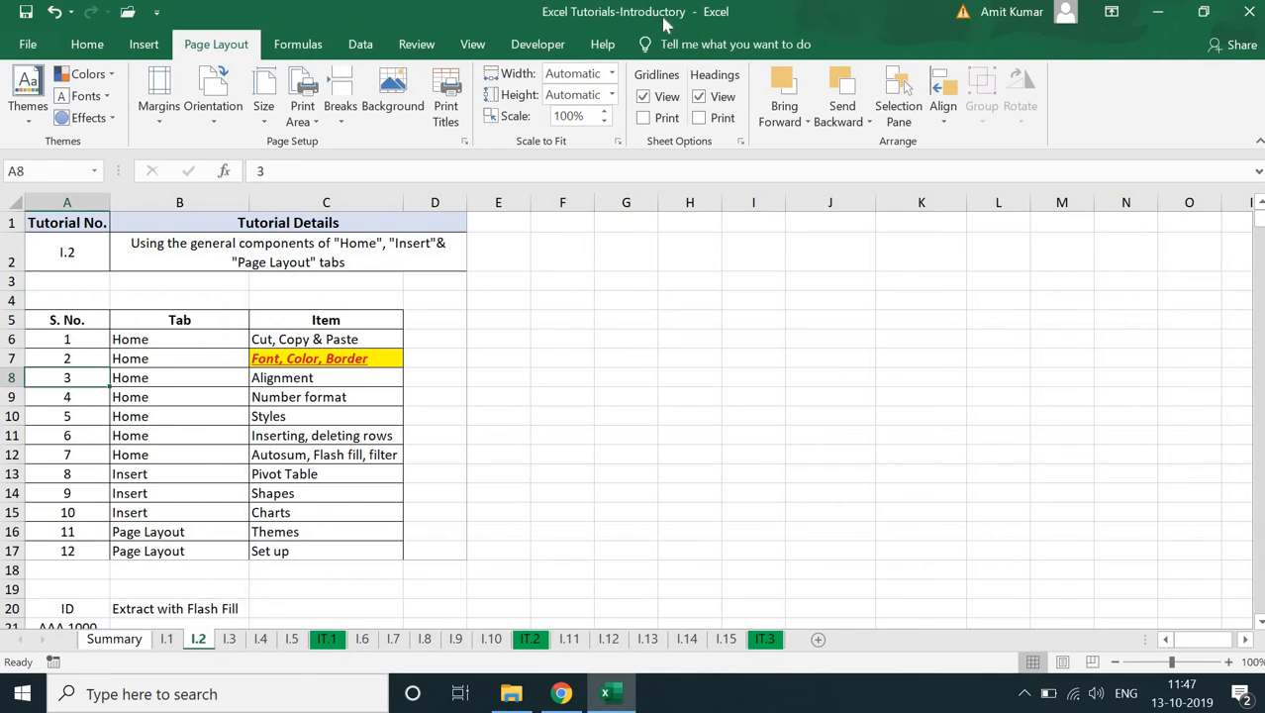
{"action": "left_click", "coordinate": [359, 103]}
{"action": "left_click", "coordinate": [366, 164]}
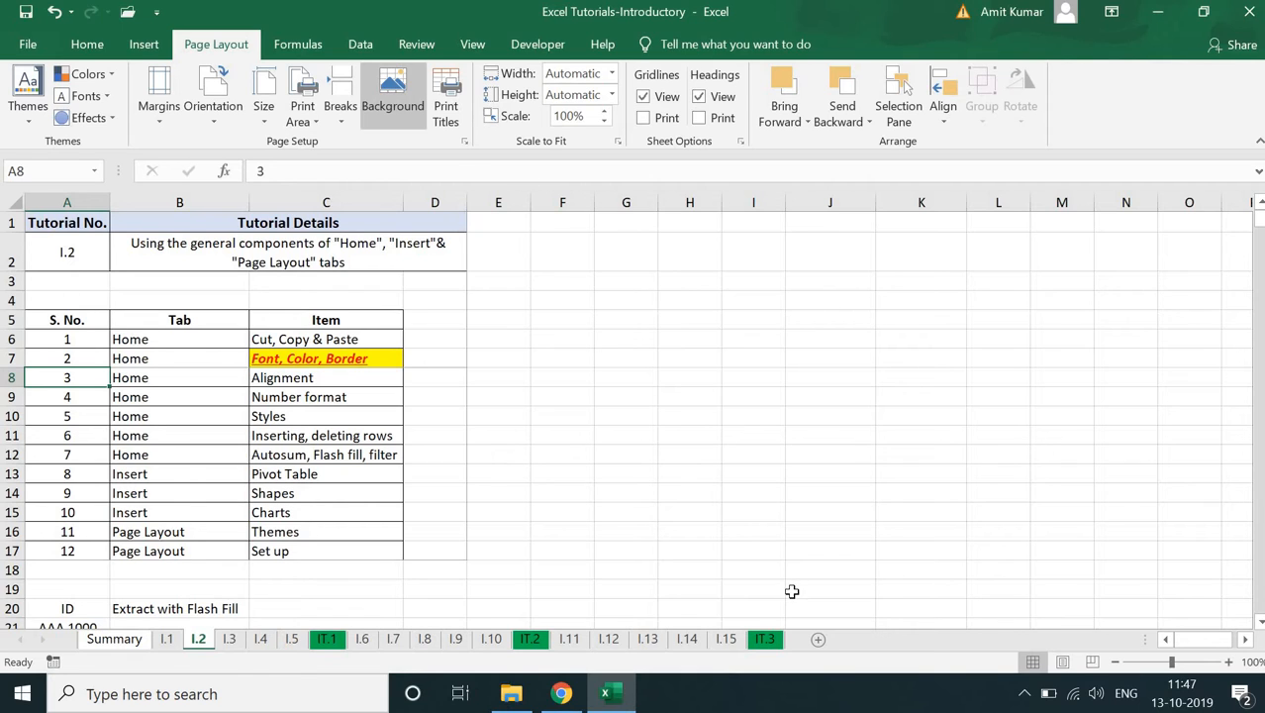
{"action": "left_click", "coordinate": [1091, 662]}
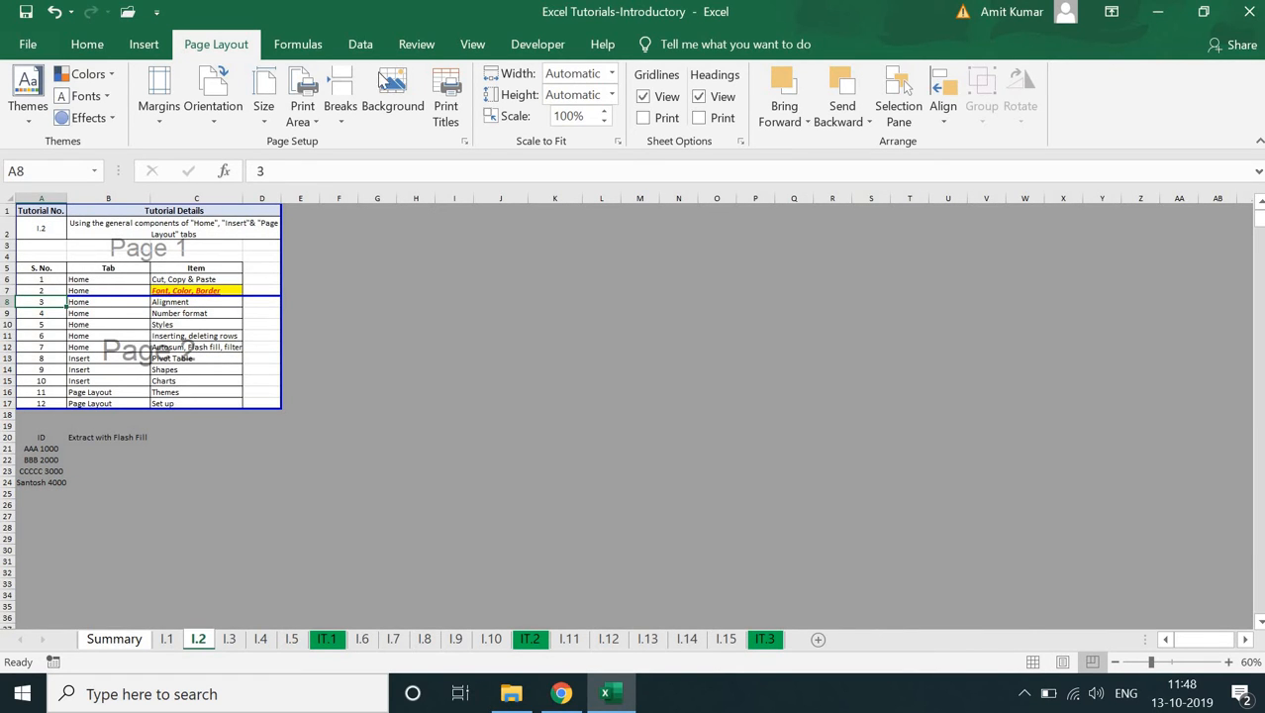
- Remove the page break above row 8 and check the sheet's print preview
{"action": "left_click", "coordinate": [341, 107]}
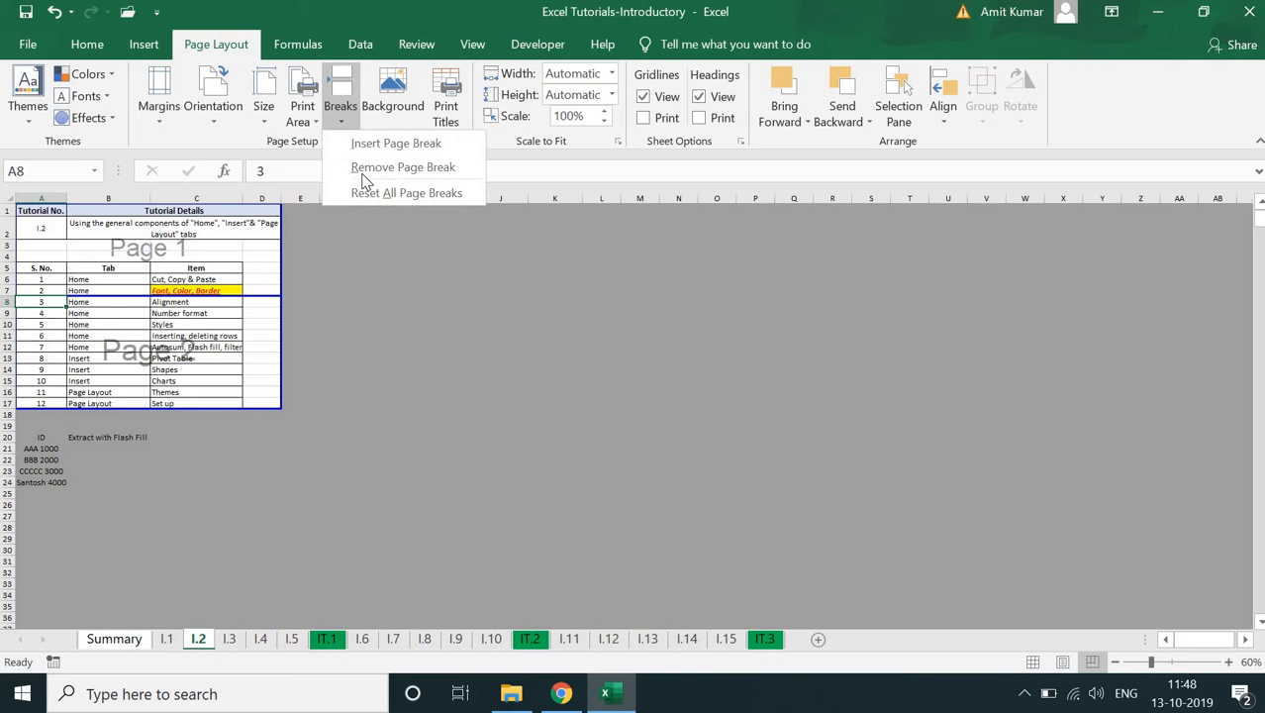
{"action": "left_click", "coordinate": [403, 167]}
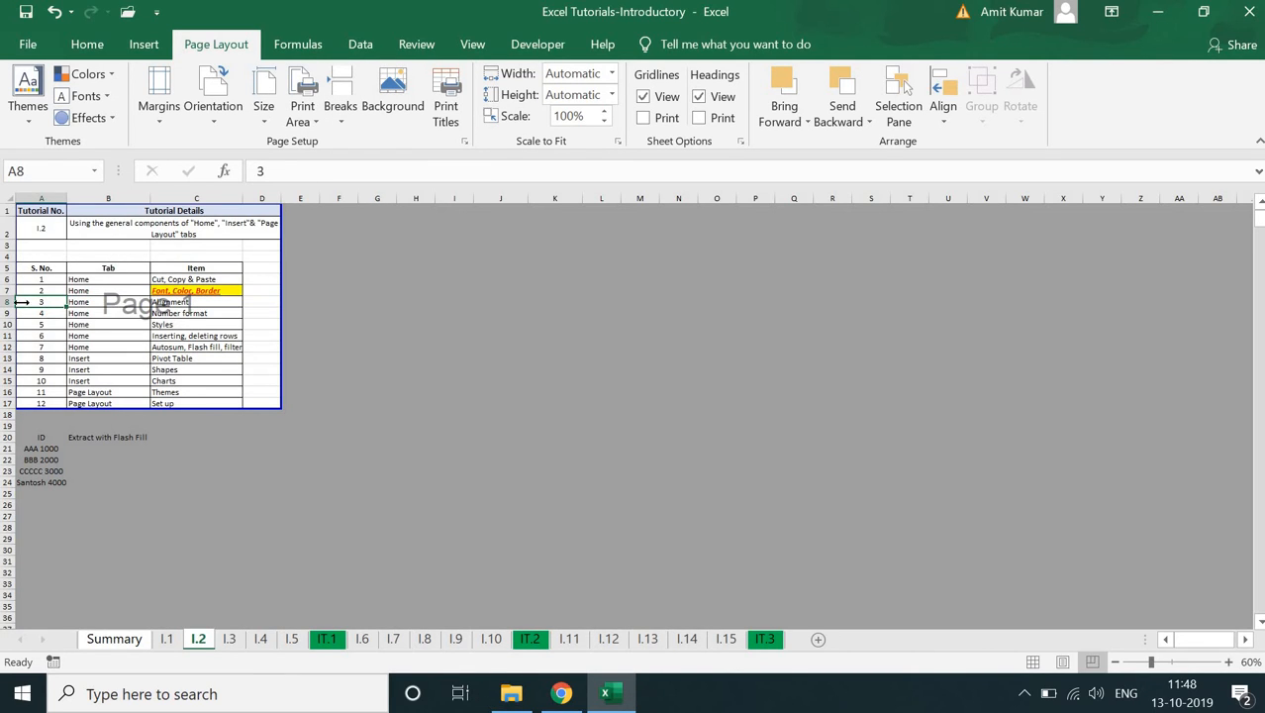
{"action": "left_click", "coordinate": [28, 44]}
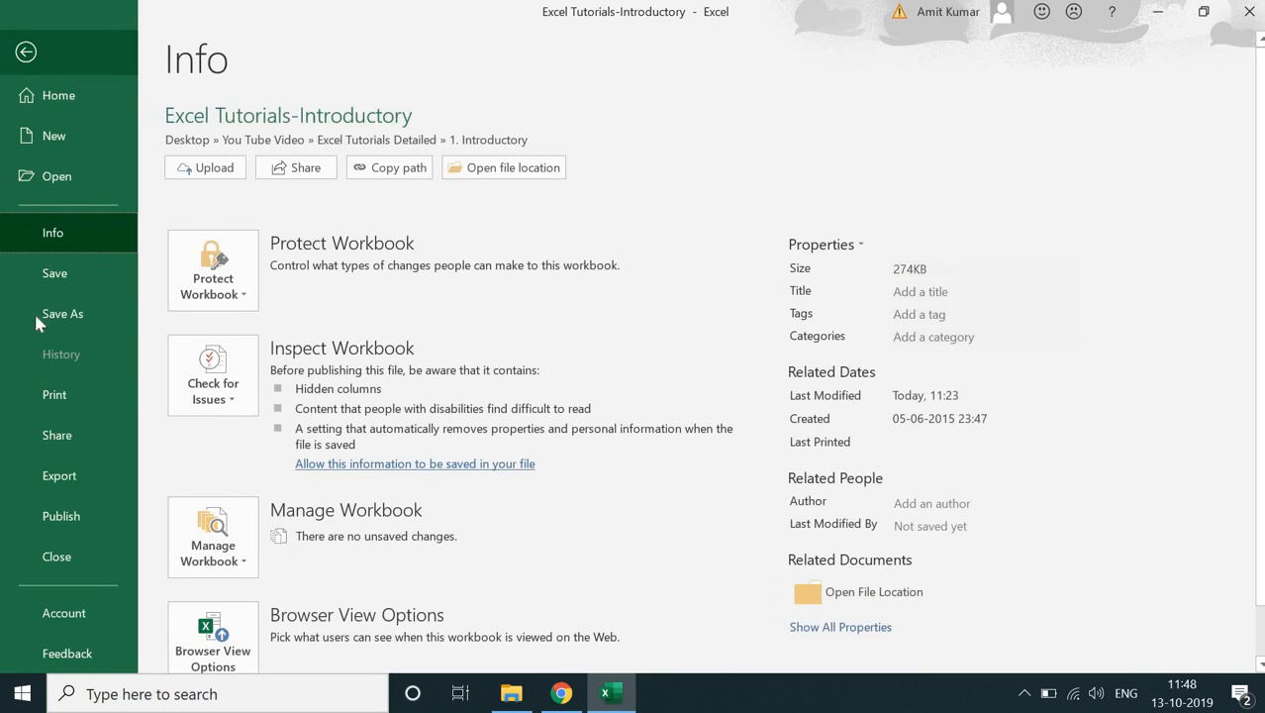
{"action": "left_click", "coordinate": [50, 395]}
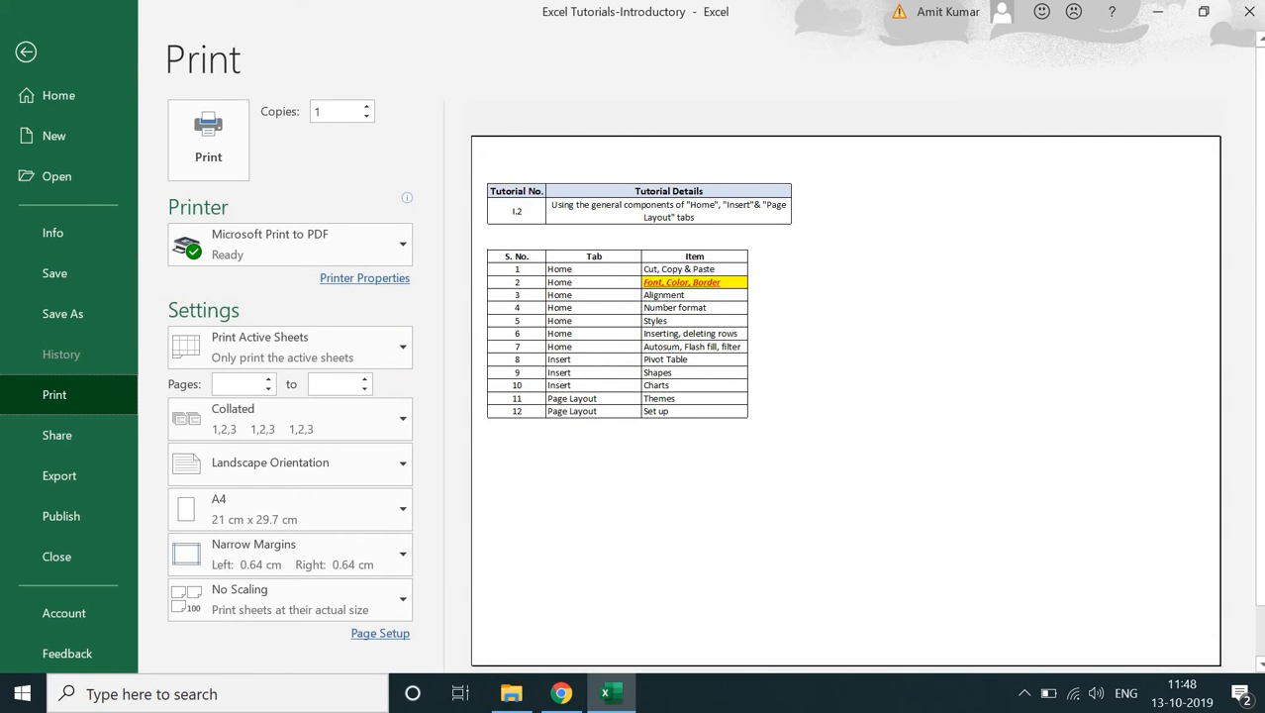
{"action": "left_click", "coordinate": [27, 52]}
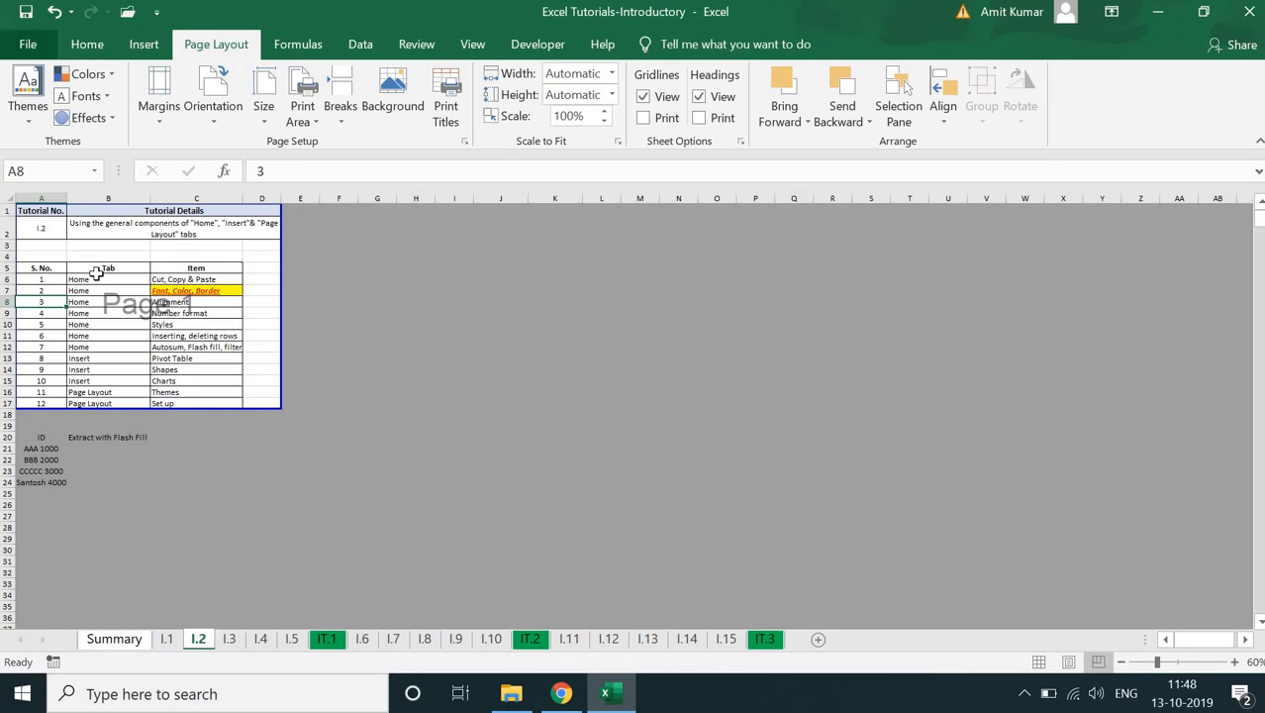
- Insert a page break above row 8 again and view both pages in the print preview
{"action": "left_click", "coordinate": [341, 114]}
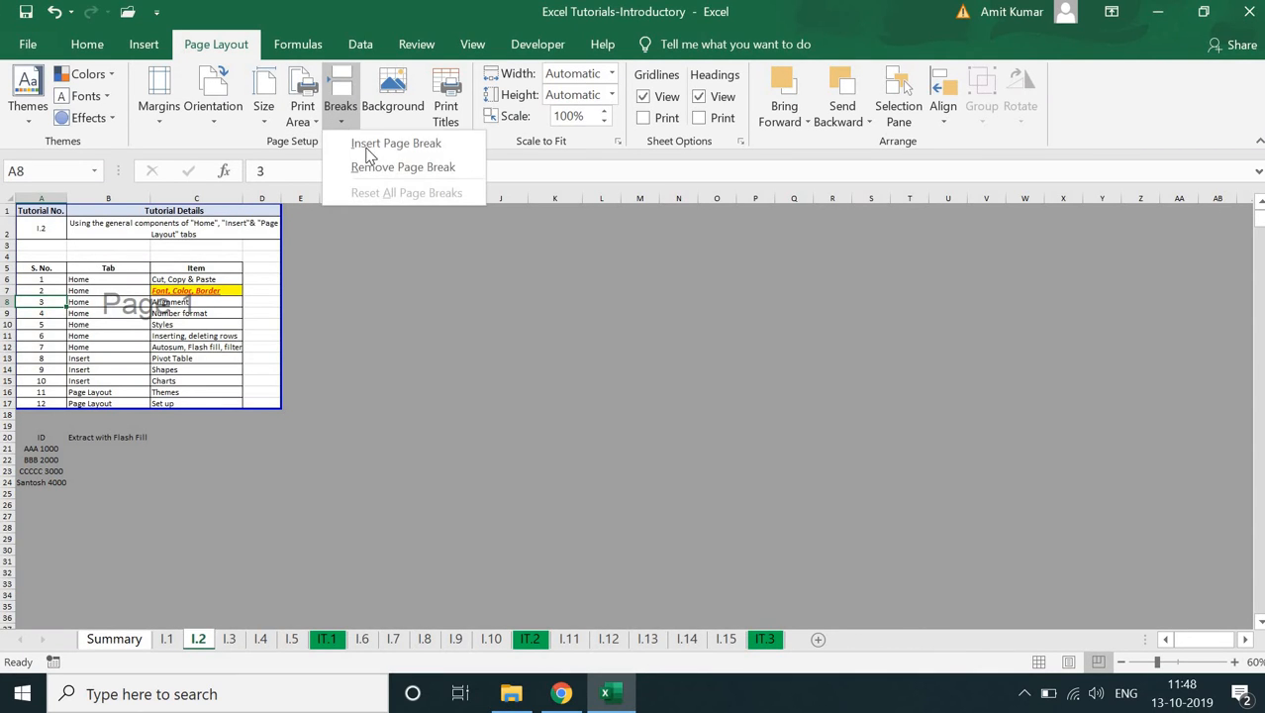
{"action": "left_click", "coordinate": [363, 144]}
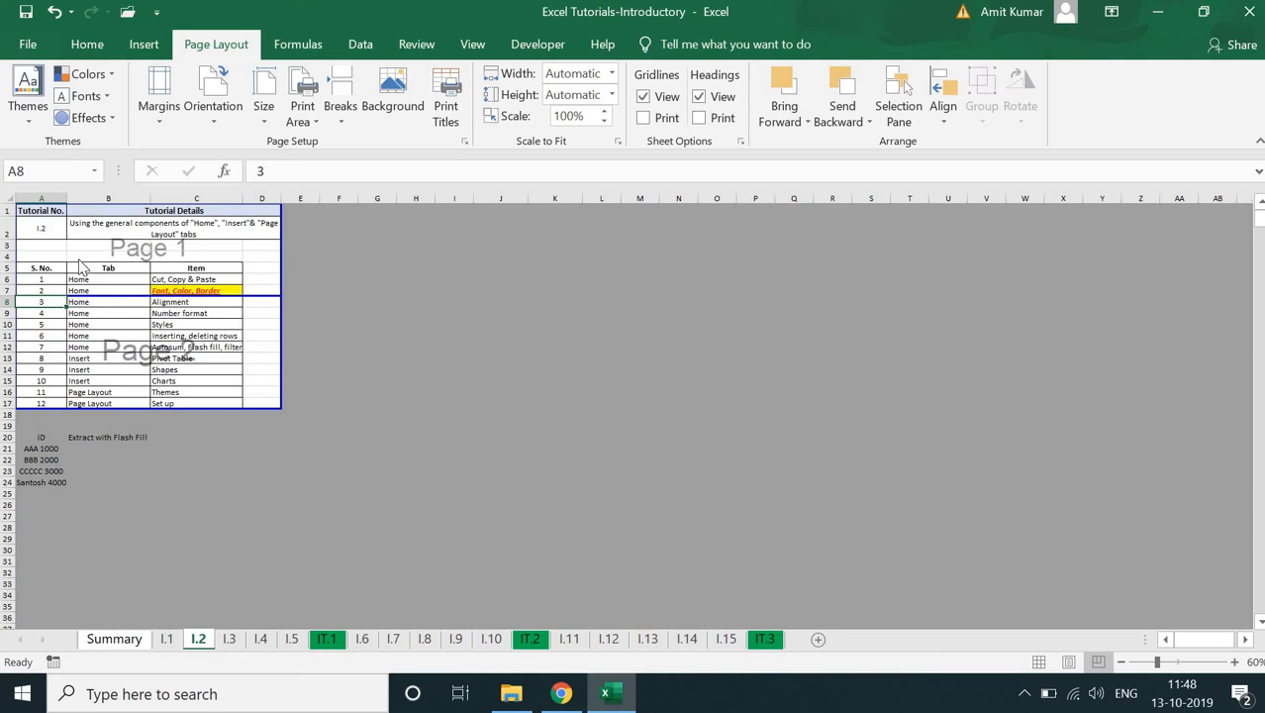
{"action": "key", "text": "ctrl+p"}
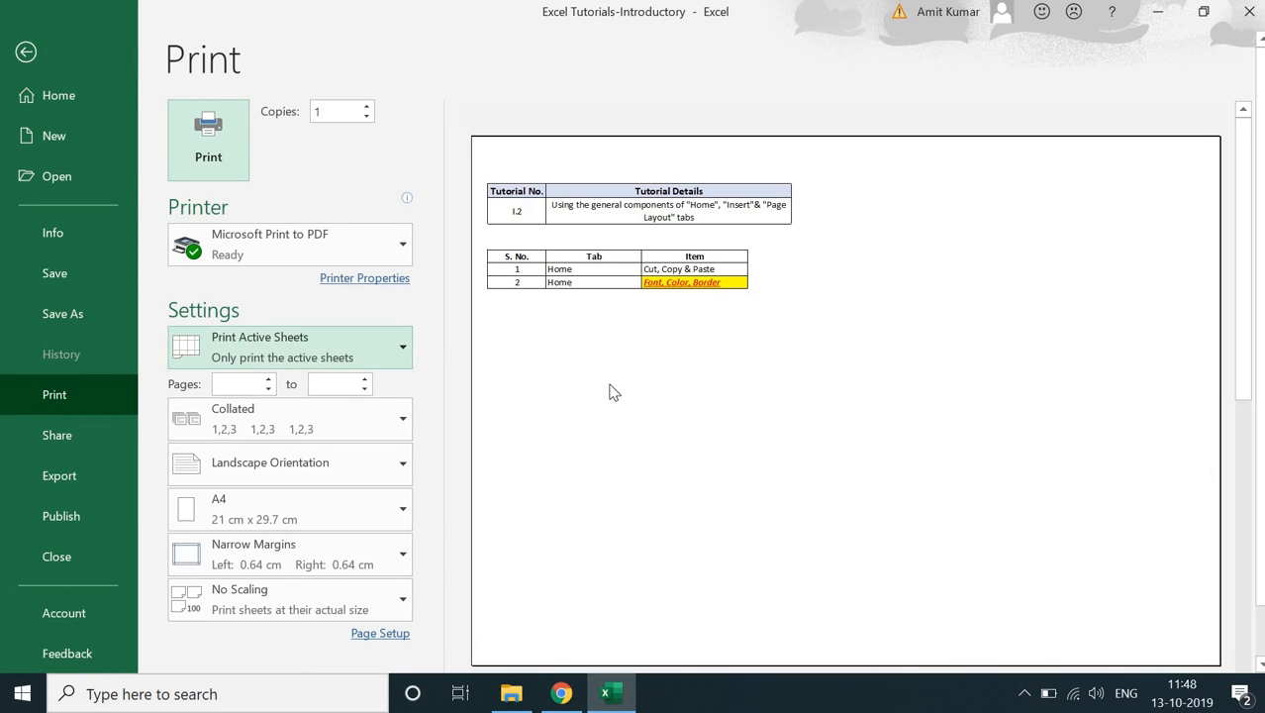
{"action": "key", "text": "Tab"}
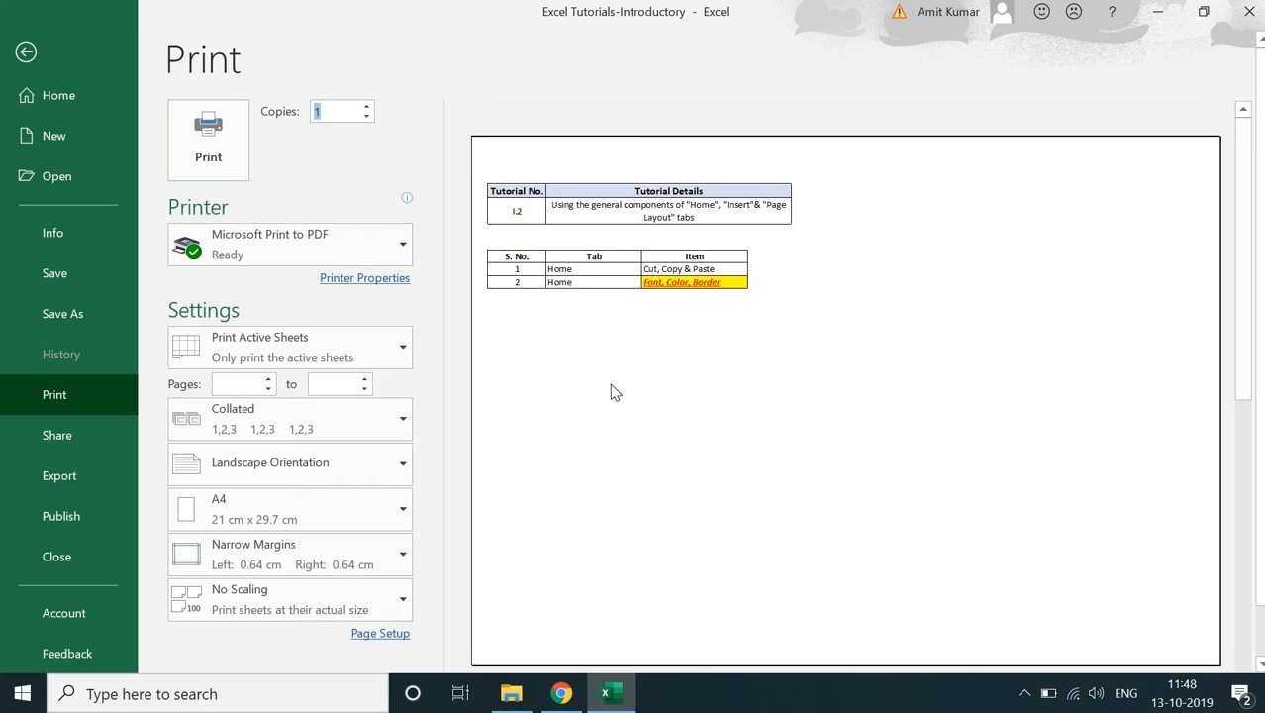
{"action": "left_click_drag", "start_coordinate": [1240, 361], "coordinate": [1235, 588]}
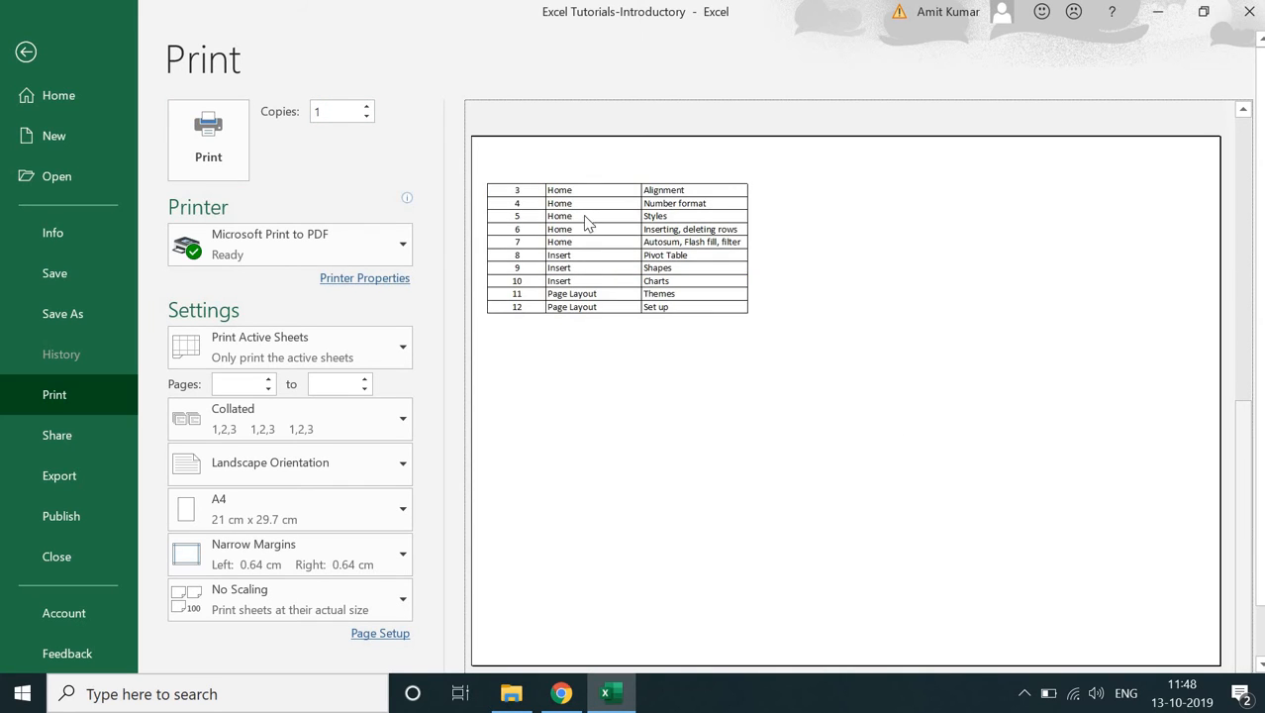
{"action": "left_click", "coordinate": [33, 49]}
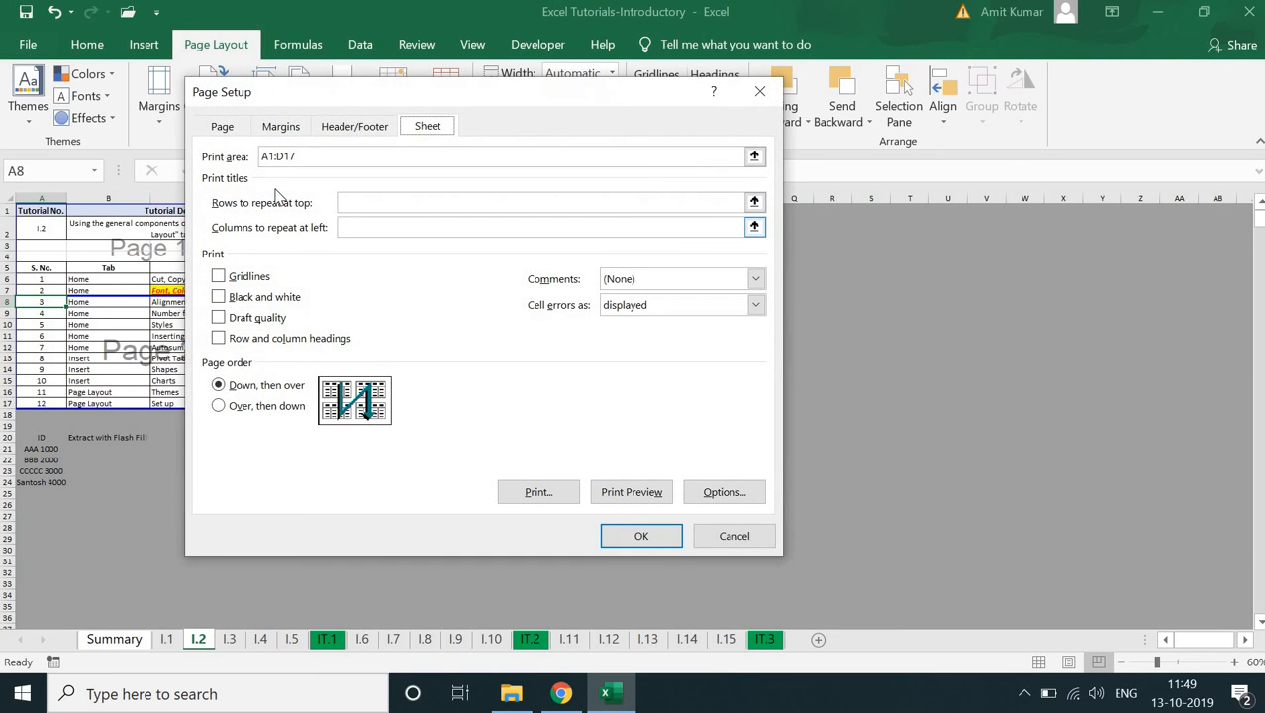
- Set row 5 ($5:$5) as the print title row to repeat at the top of each page
{"action": "left_click_drag", "start_coordinate": [387, 103], "coordinate": [667, 126]}
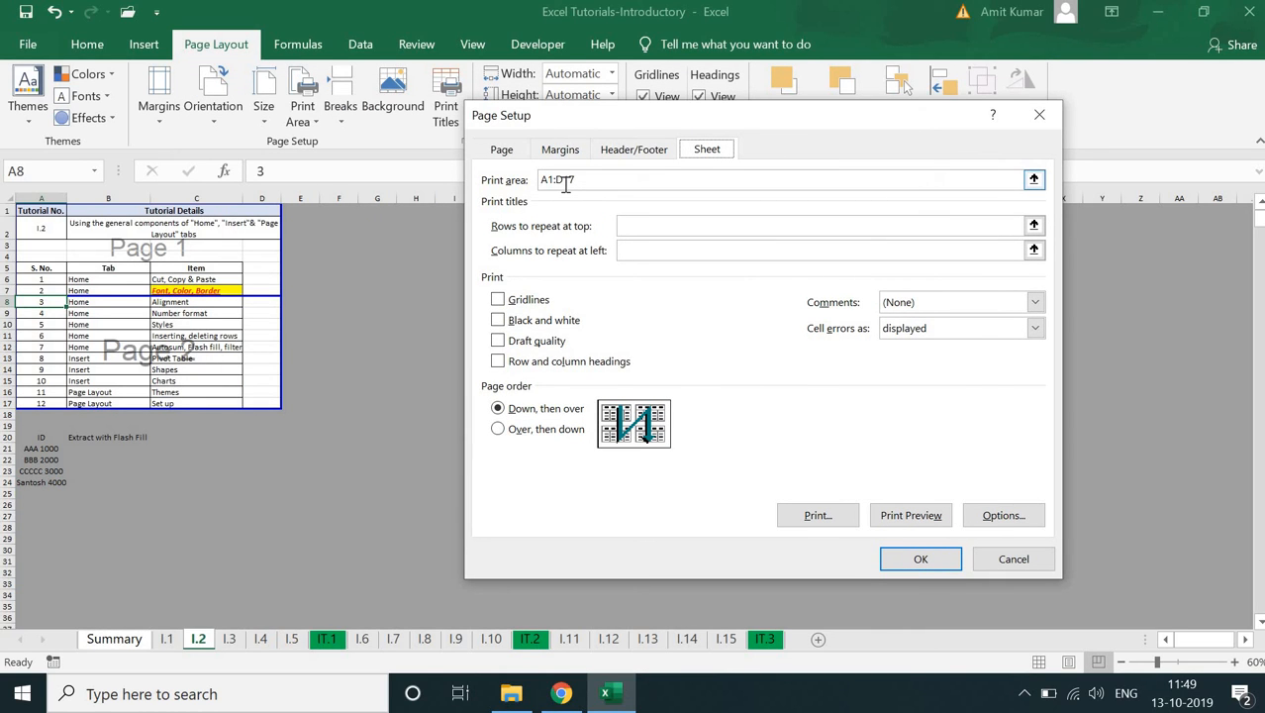
{"action": "left_click", "coordinate": [630, 226]}
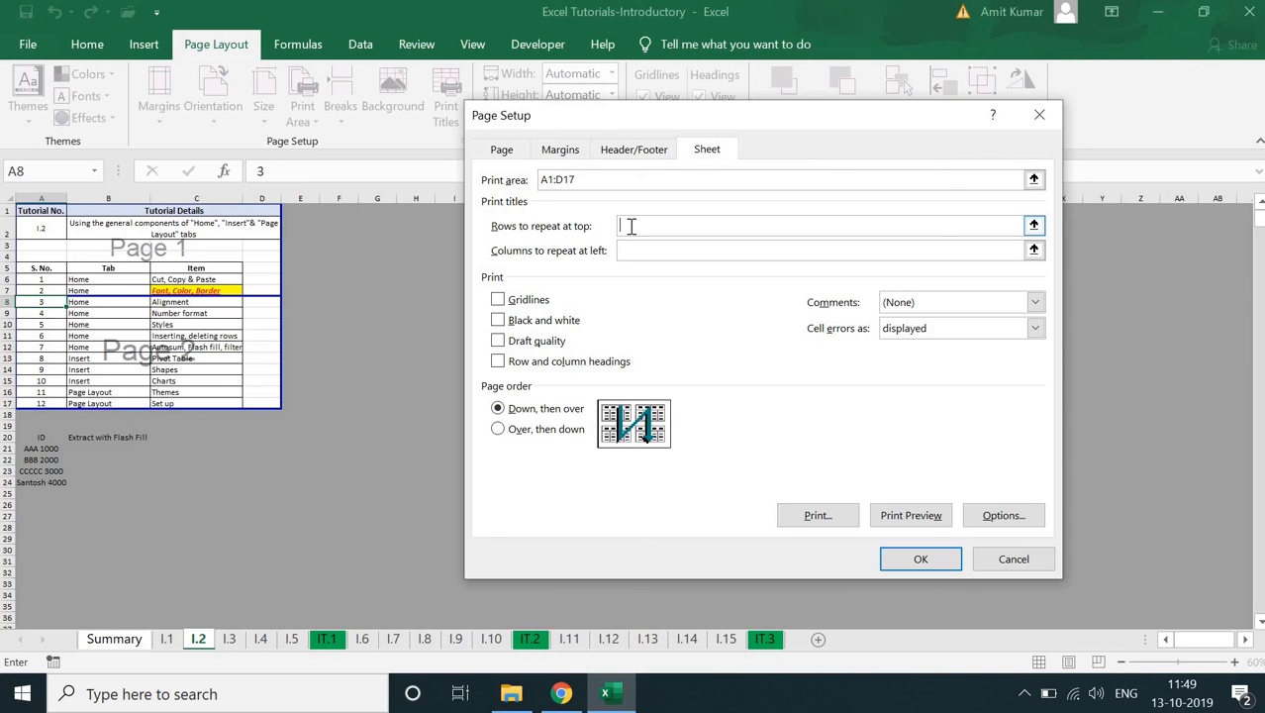
{"action": "left_click", "coordinate": [45, 267]}
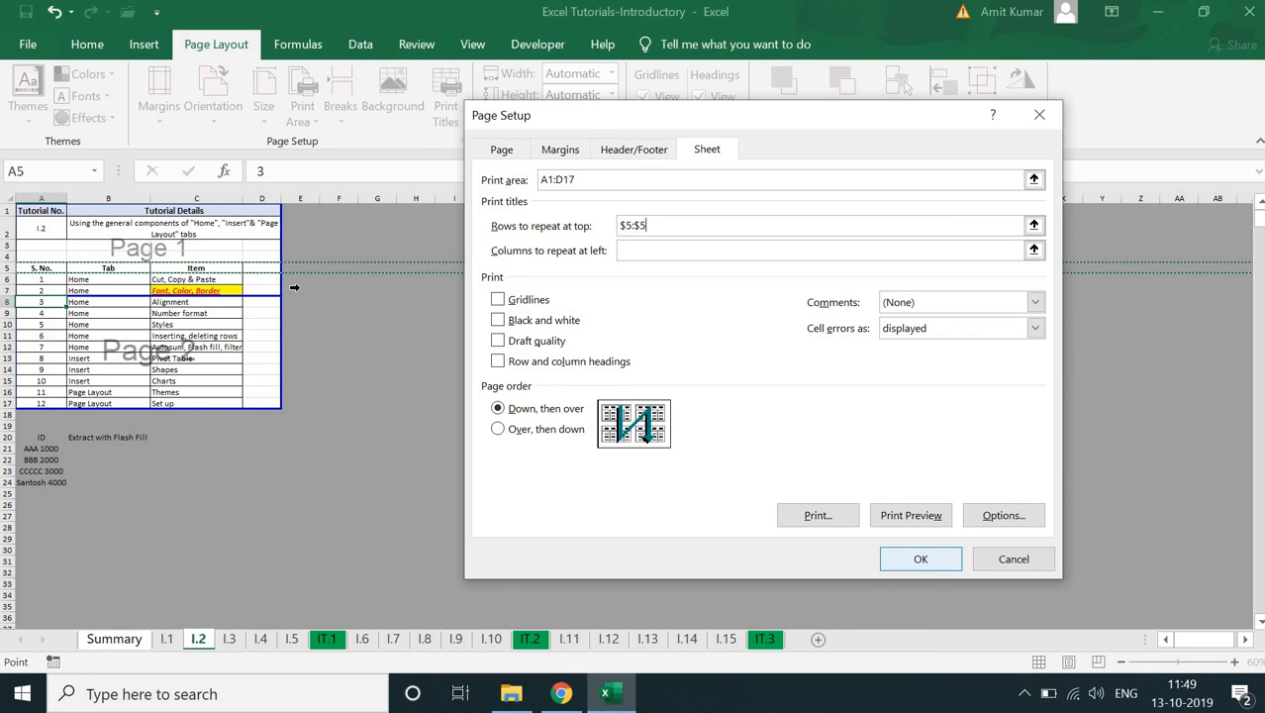
{"action": "left_click", "coordinate": [920, 558]}
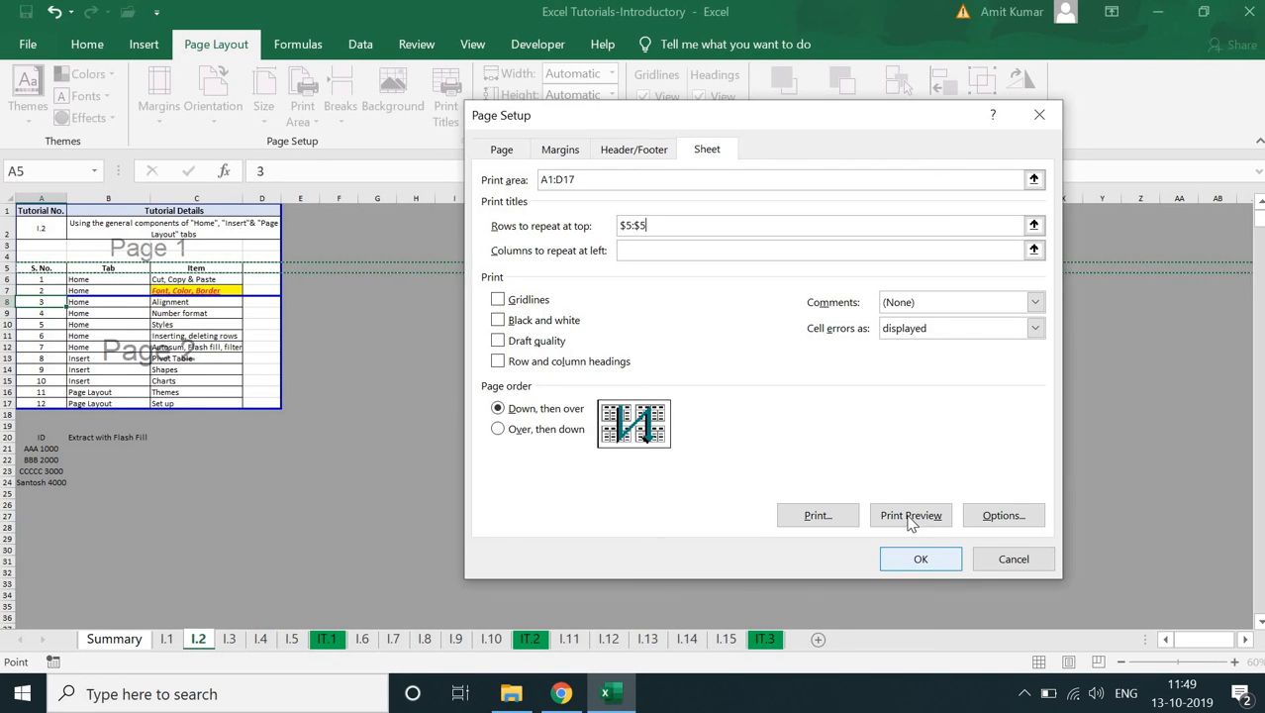
- Preview the printout from Page Setup, compare the header row on both pages, and return to the sheet
{"action": "left_click", "coordinate": [906, 515]}
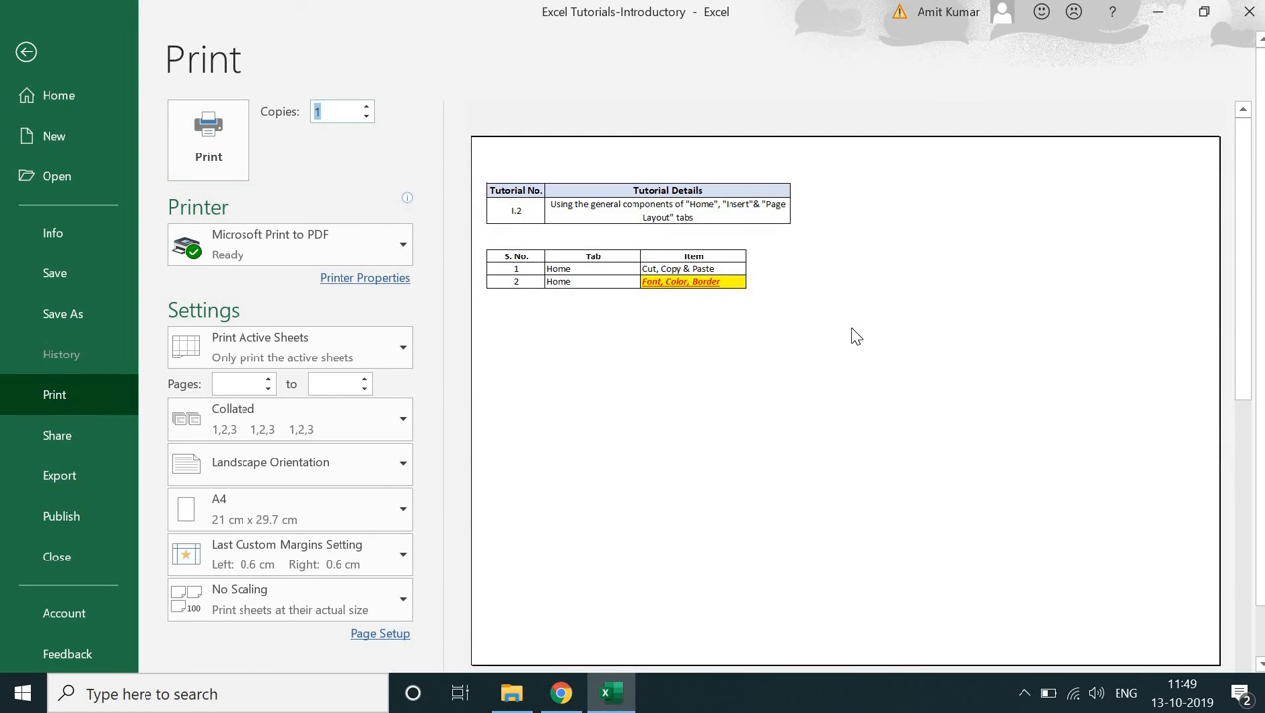
{"action": "left_click", "coordinate": [856, 337]}
{"action": "scroll", "coordinate": [856, 336], "scroll_direction": "down", "scroll_amount": 1}
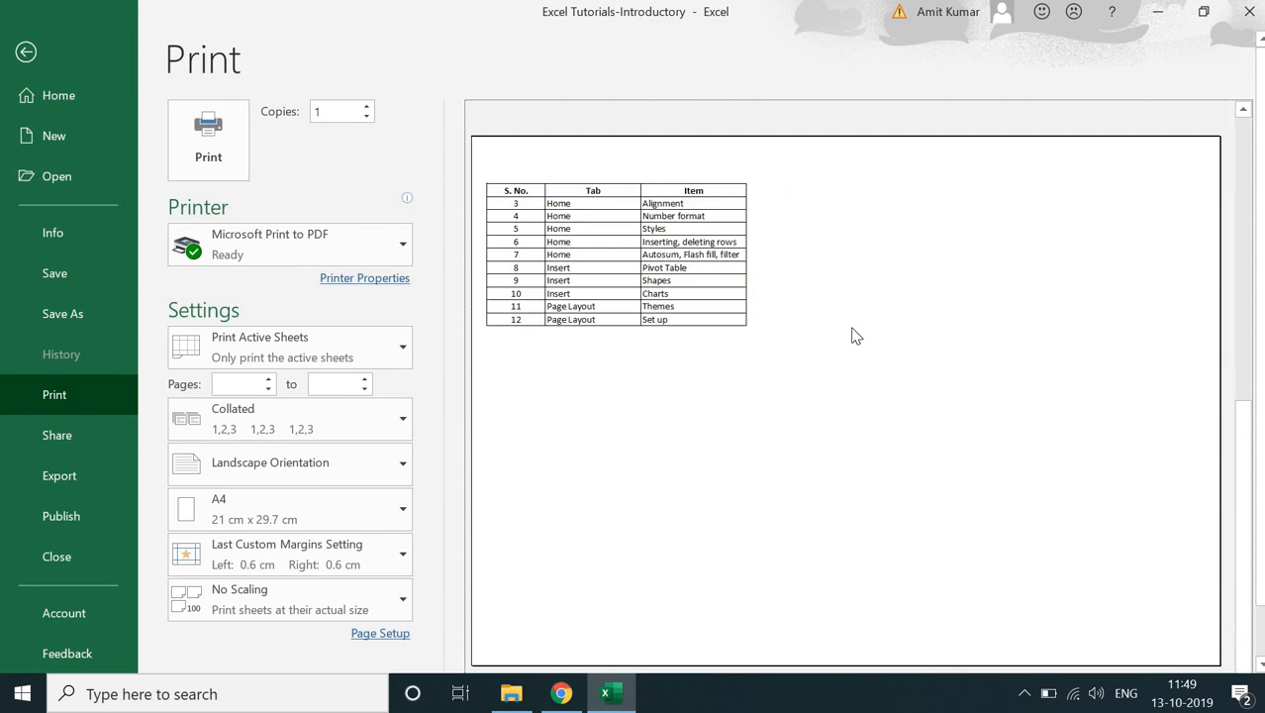
{"action": "scroll", "coordinate": [832, 307], "scroll_direction": "up", "scroll_amount": 1}
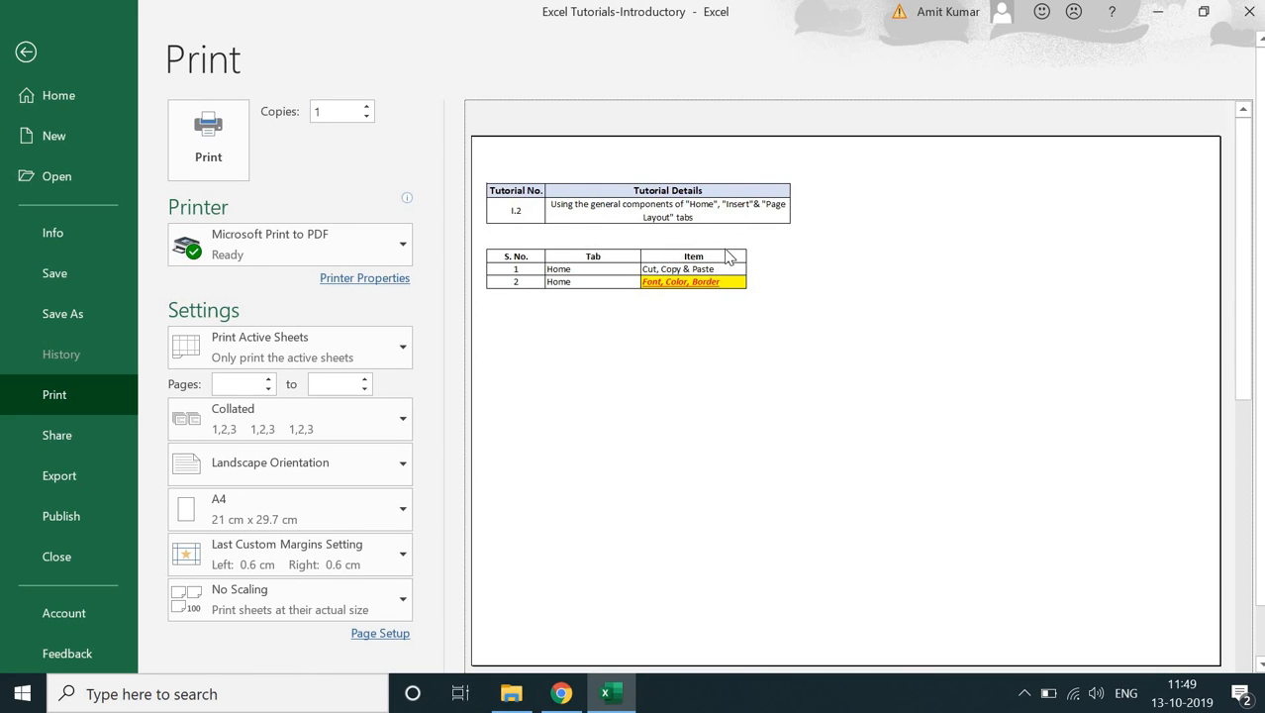
{"action": "scroll", "coordinate": [693, 248], "scroll_direction": "down", "scroll_amount": 1}
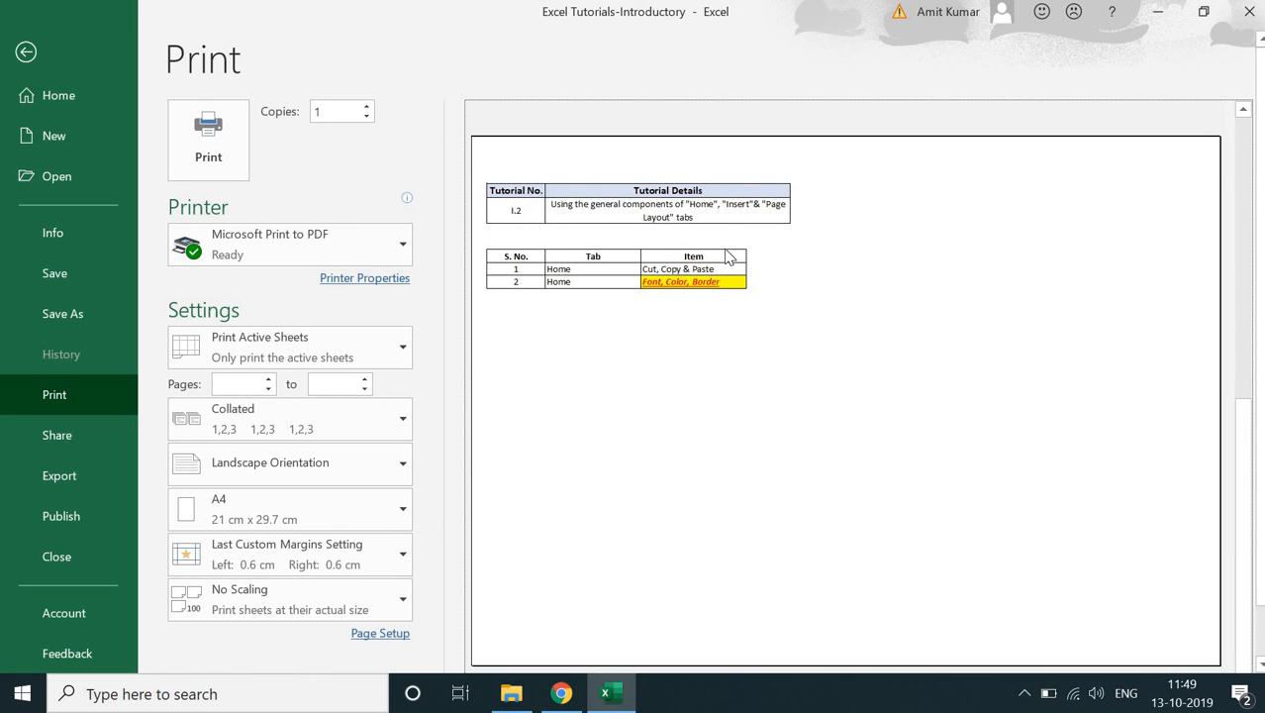
{"action": "left_click", "coordinate": [25, 52]}
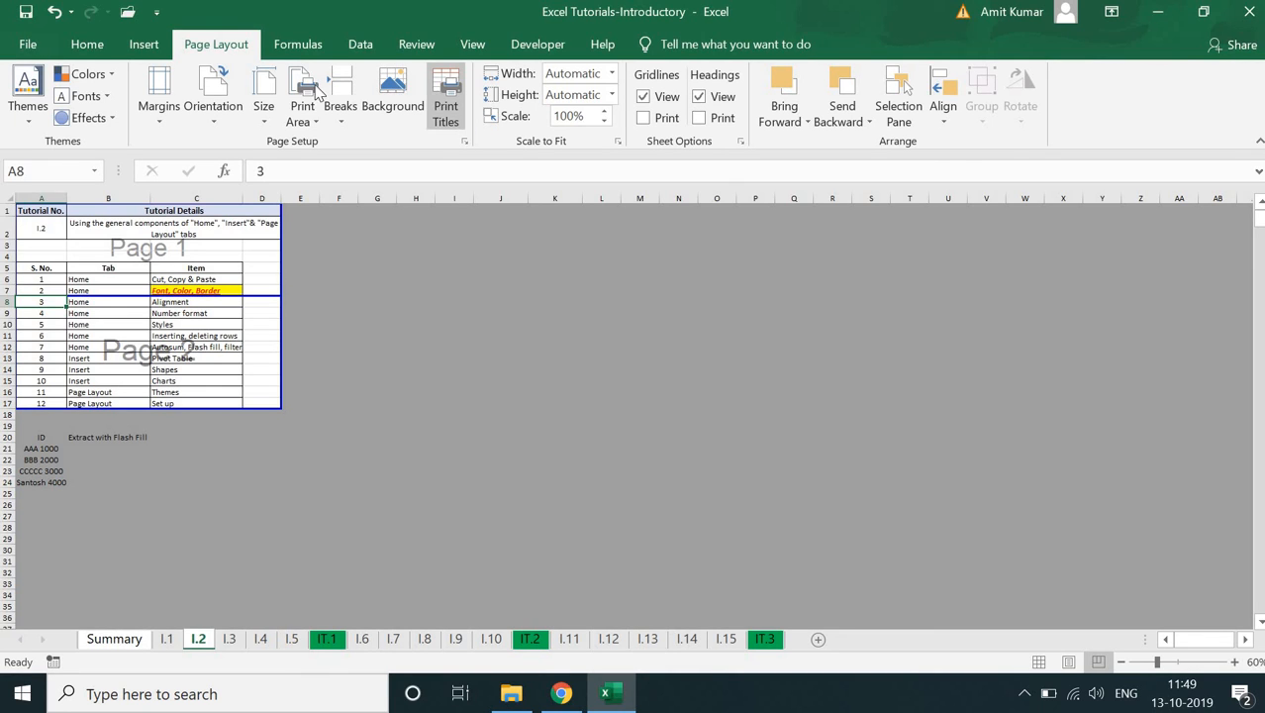